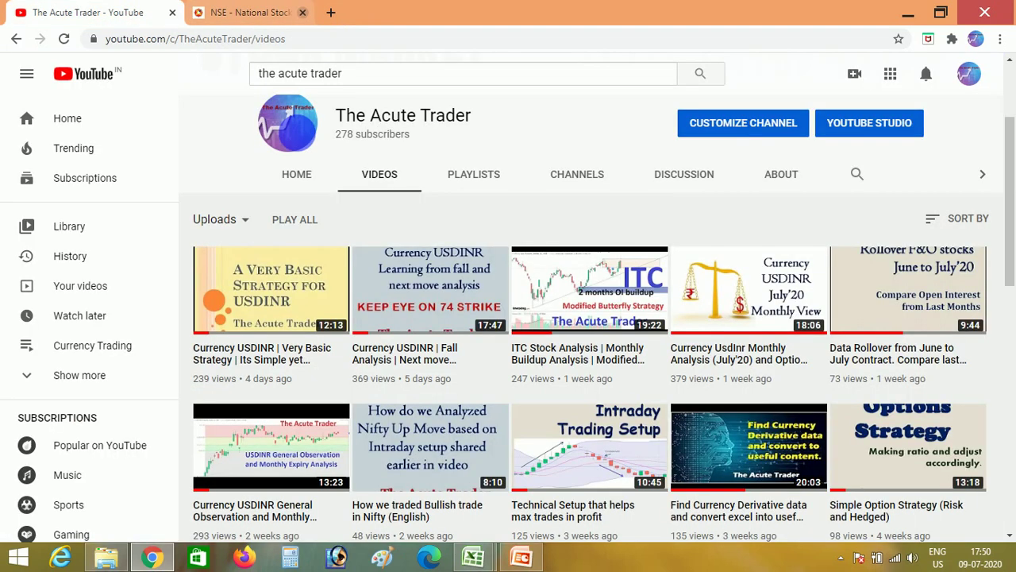
- Close the NSE browser tab, then open CD_Bhavcopy080720.zip from the July20 folder in File Explorer
click(303, 13)
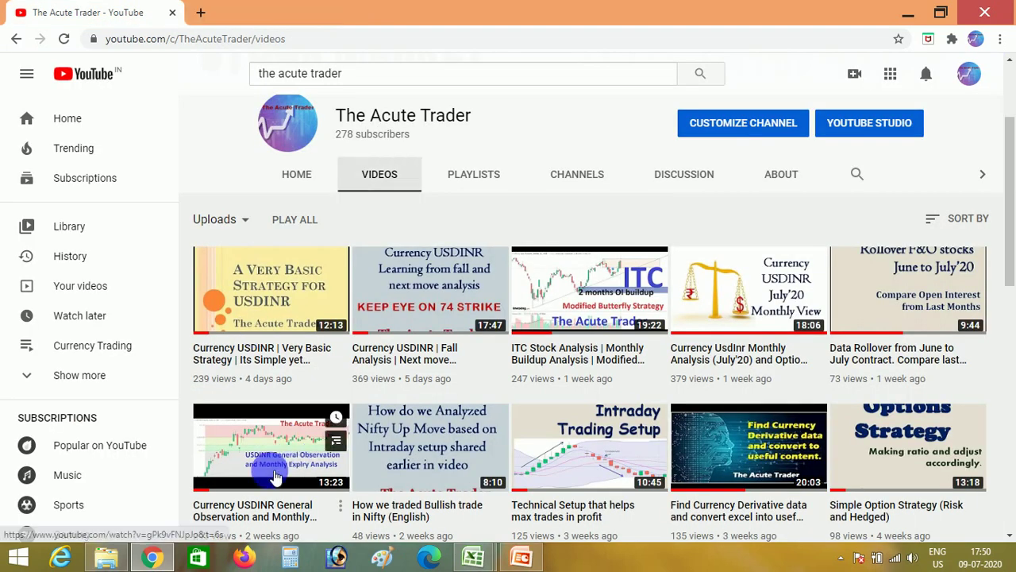
click(107, 561)
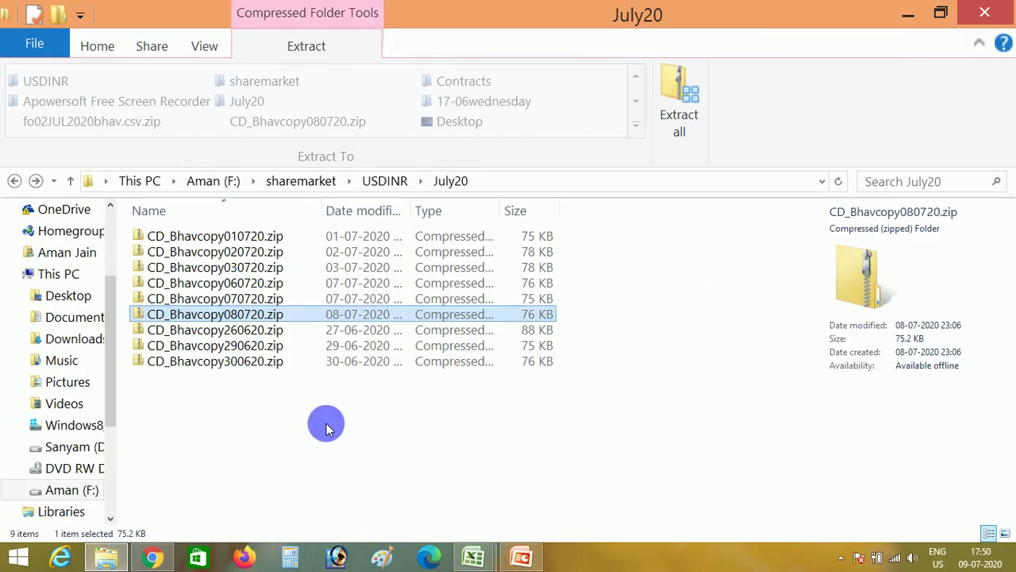
click(327, 423)
key(Up)
key(Down)
key(Down)
key(Up)
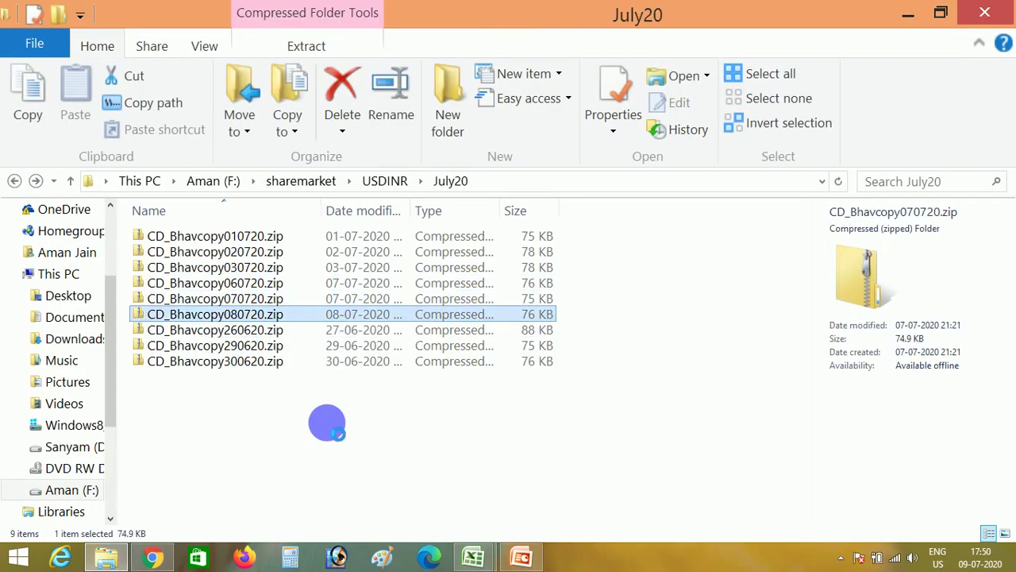
key(Up)
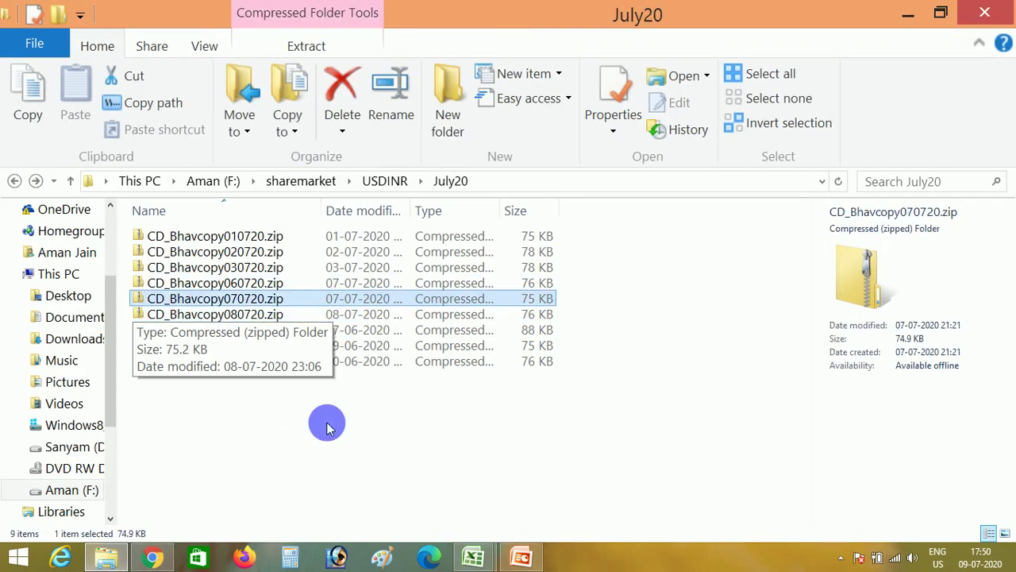
key(Down)
key(Up)
key(Down)
key(Return)
key(Down)
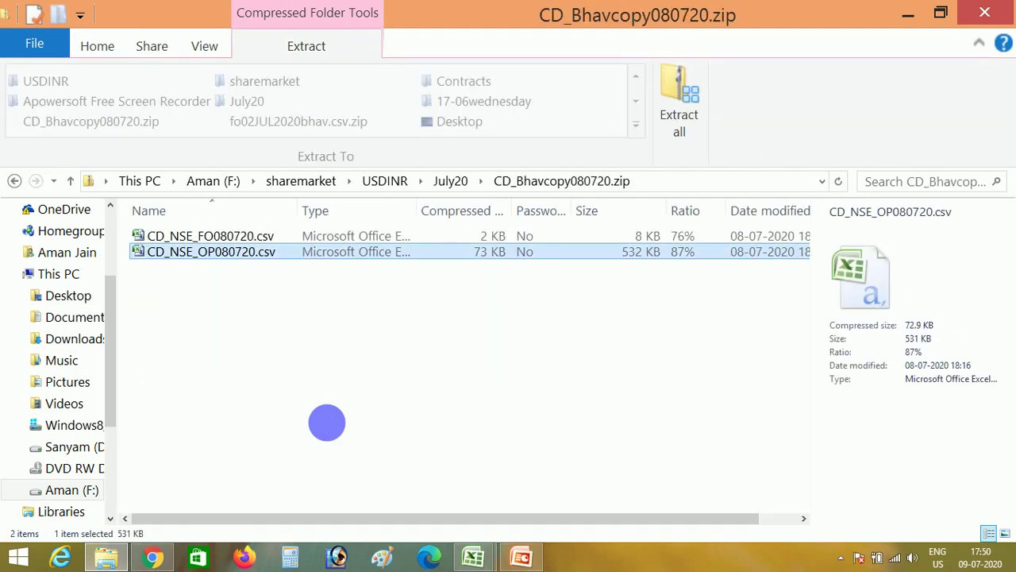
- Open the futures file CD_NSE_FO080720.csv from the archive in Excel
key(Up)
key(shift+Down)
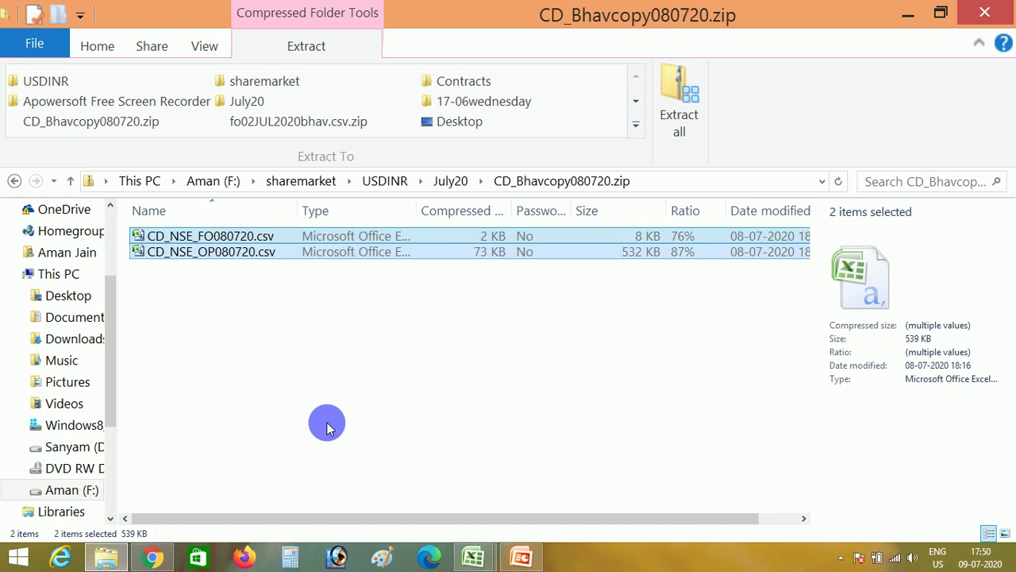
key(shift+Up)
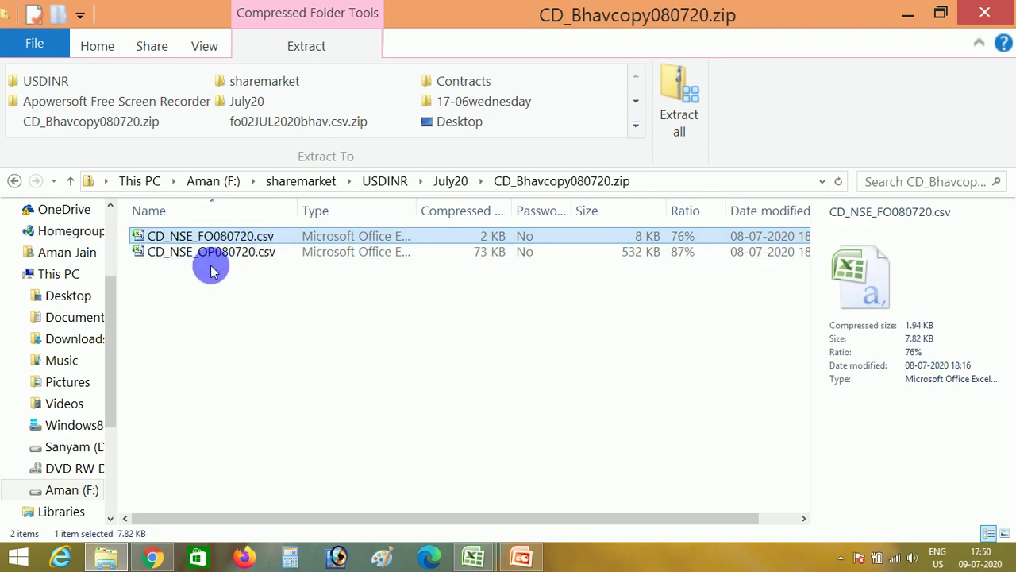
key(Down)
key(Up)
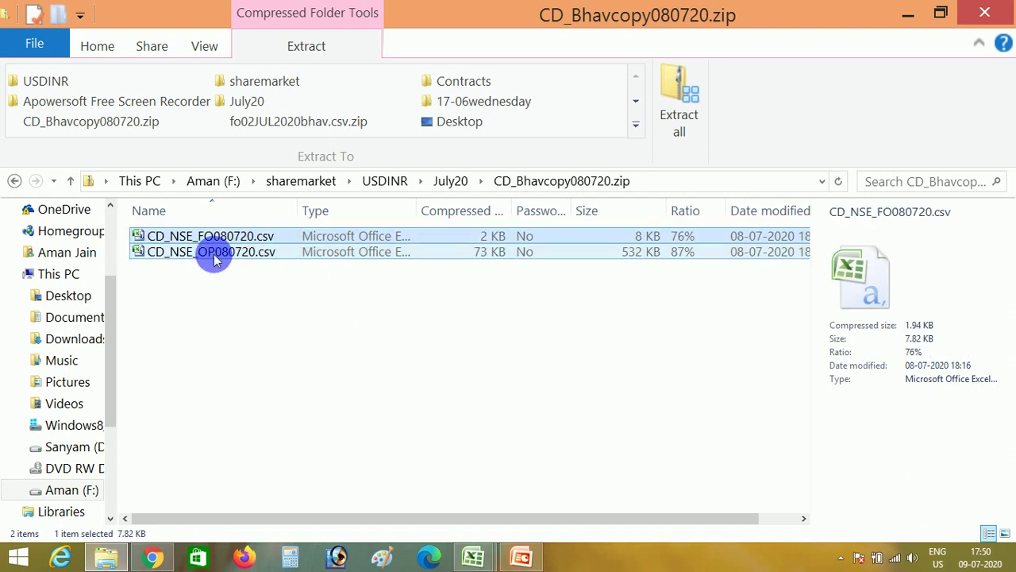
key(Return)
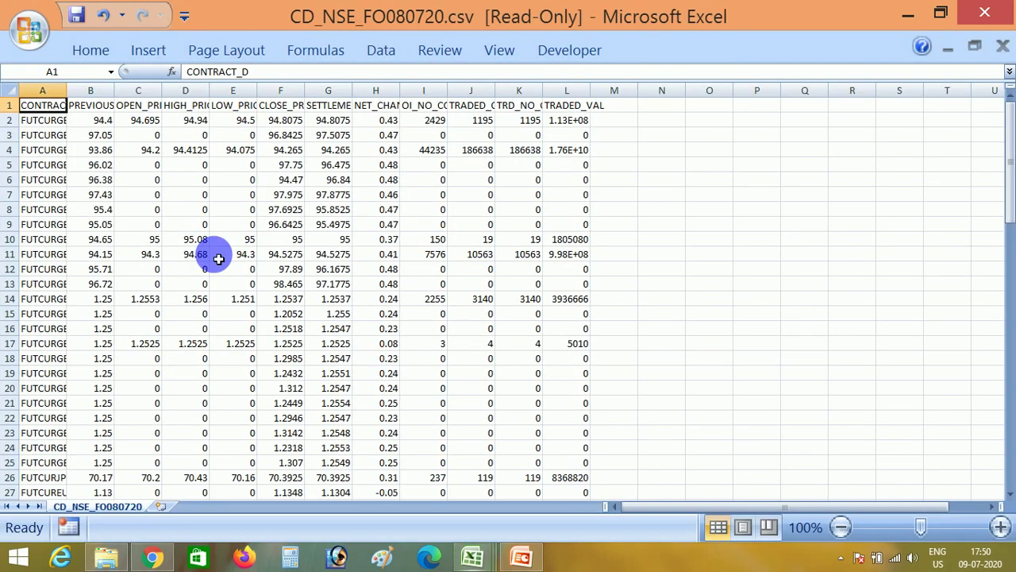
- Copy the complete futures table from the CSV into the Future sheet of MacroforUsdinr.xlsm, starting at cell A1
key(ctrl+shift+Right)
key(ctrl+shift+Down)
key(ctrl+c)
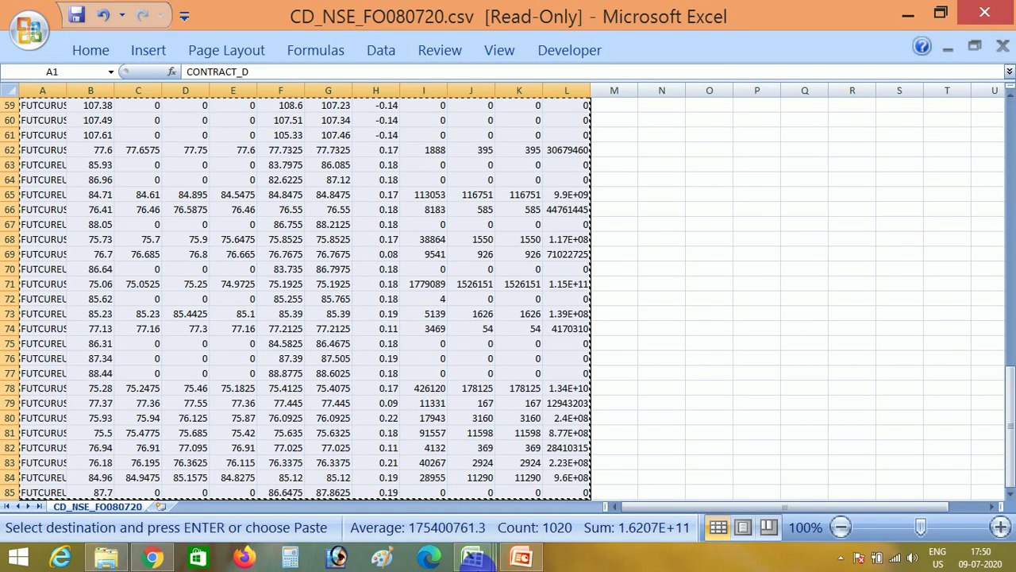
click(473, 558)
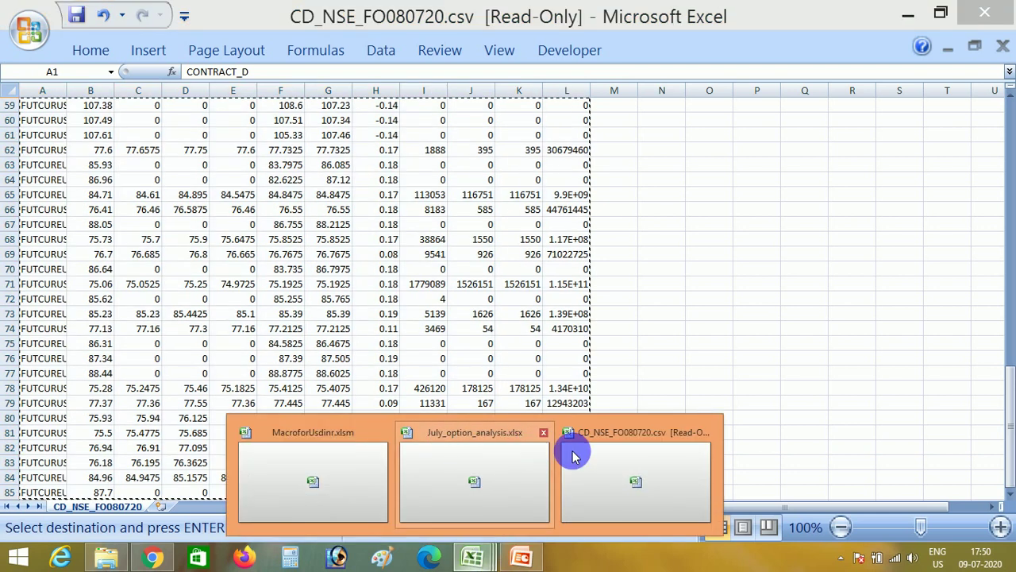
click(352, 449)
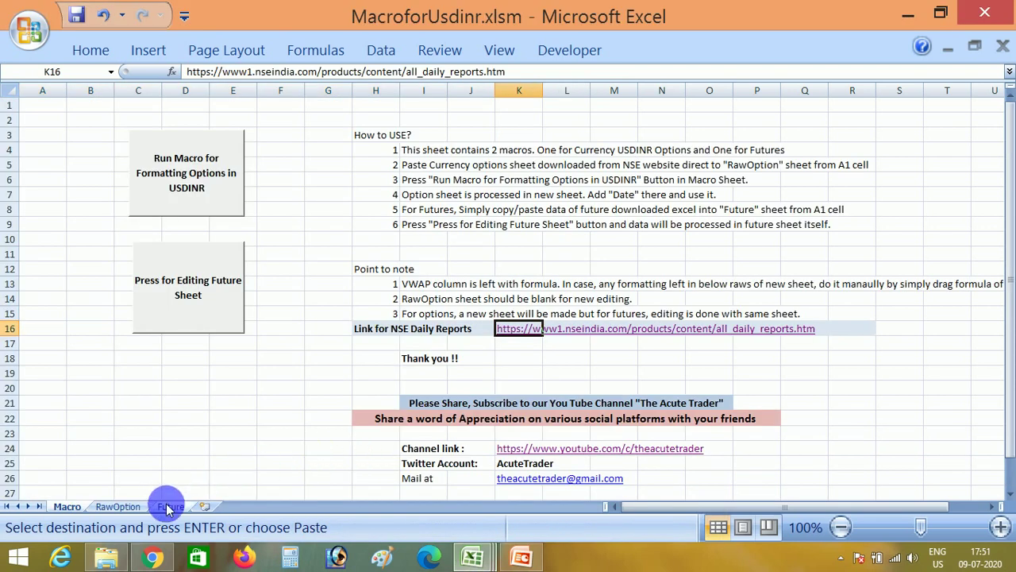
click(170, 506)
click(60, 112)
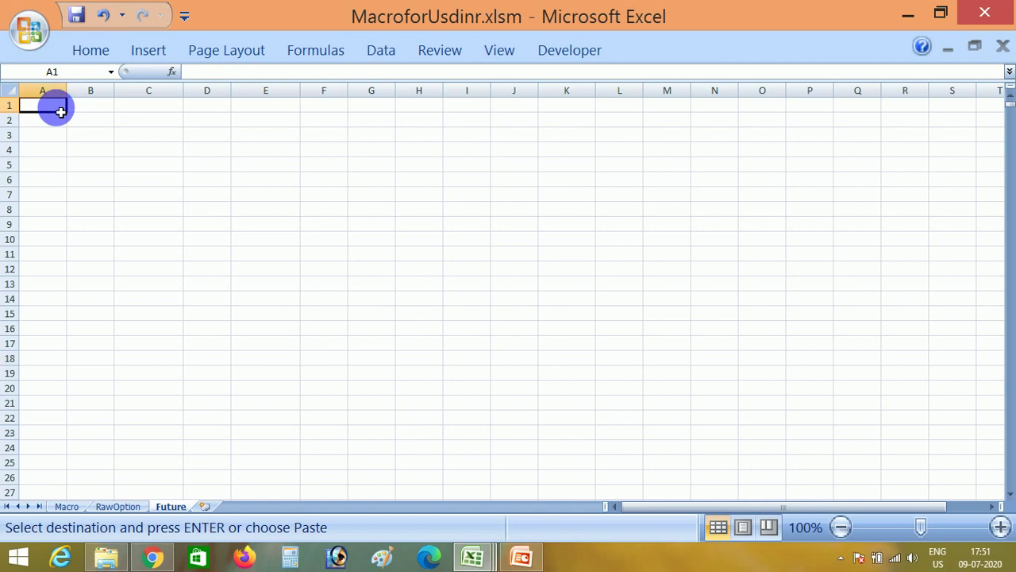
key(ctrl+v)
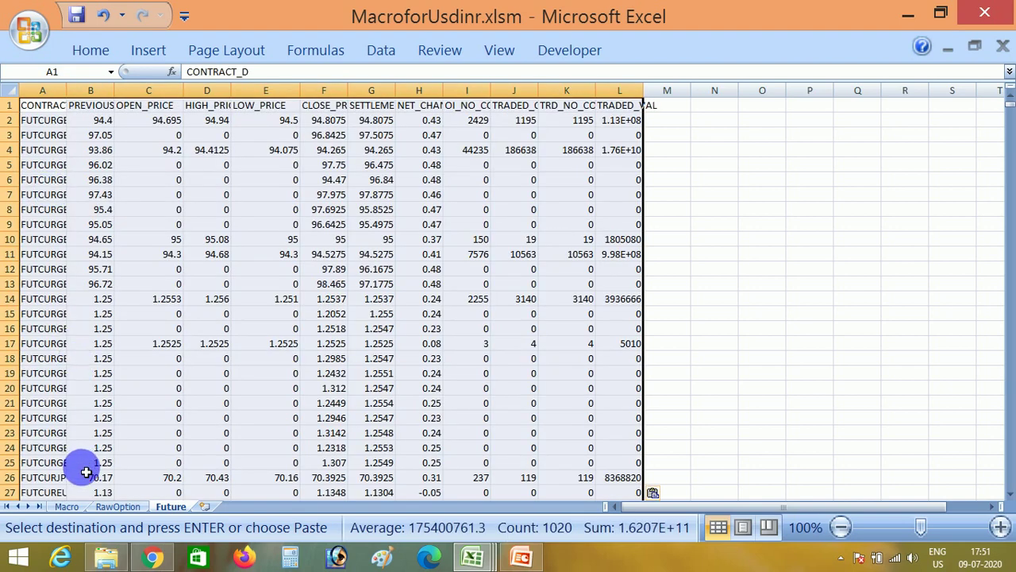
- Run the "Press for Editing Future Sheet" macro from the Macro sheet and turn on header filters for the processed data
click(67, 505)
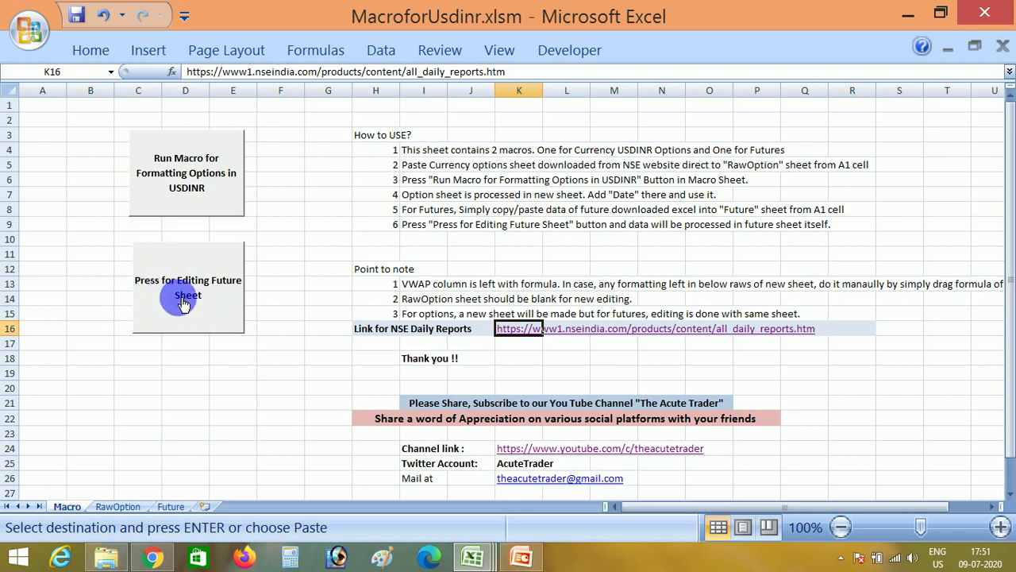
click(182, 304)
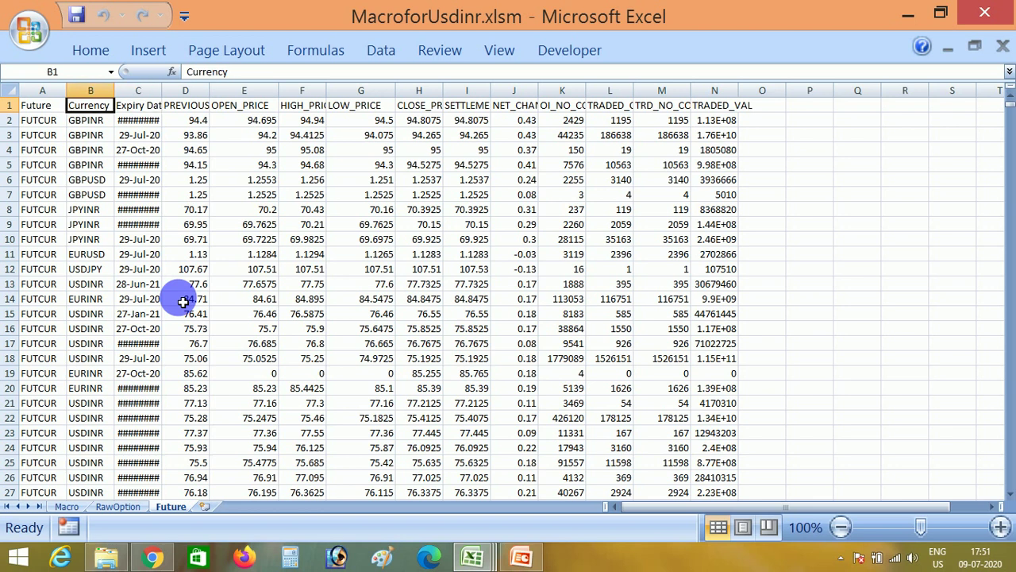
key(alt+d)
key(f)
key(f)
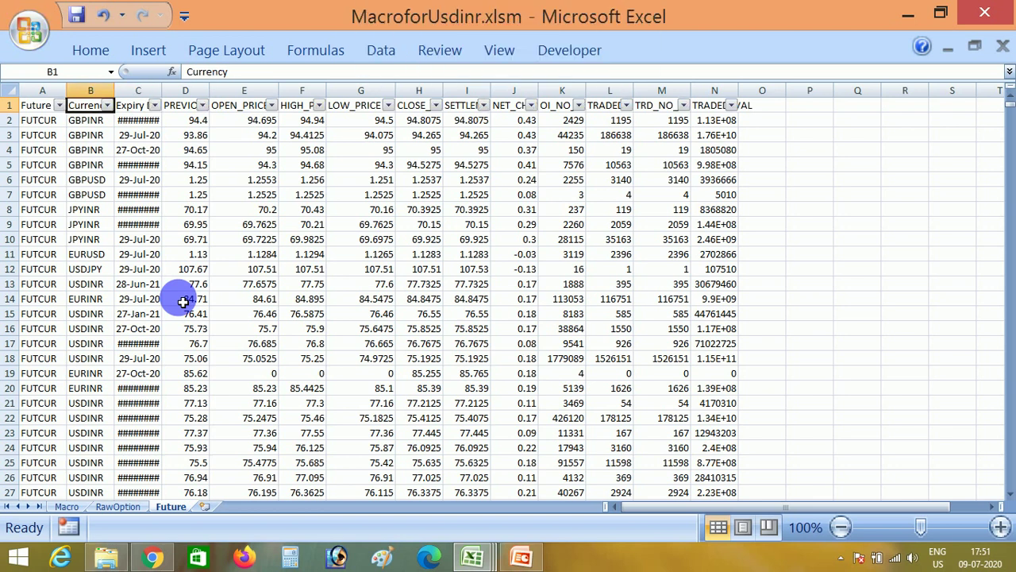
- Filter the Currency column to show only USDINR rows
key(Right)
key(Left)
key(alt+Down)
key(Down)
key(Down)
key(Down)
key(Down)
key(space)
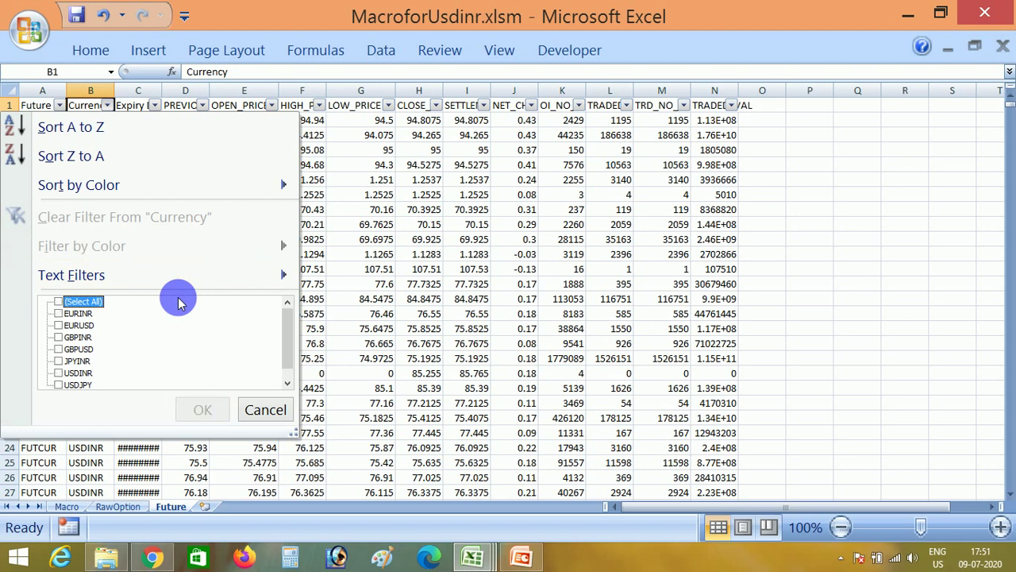
key(Down)
key(Down)
key(Down)
key(Down)
key(Down)
key(Down)
key(space)
key(Tab)
key(Return)
- Sort the filtered rows by Expiry Date from oldest to newest
key(Right)
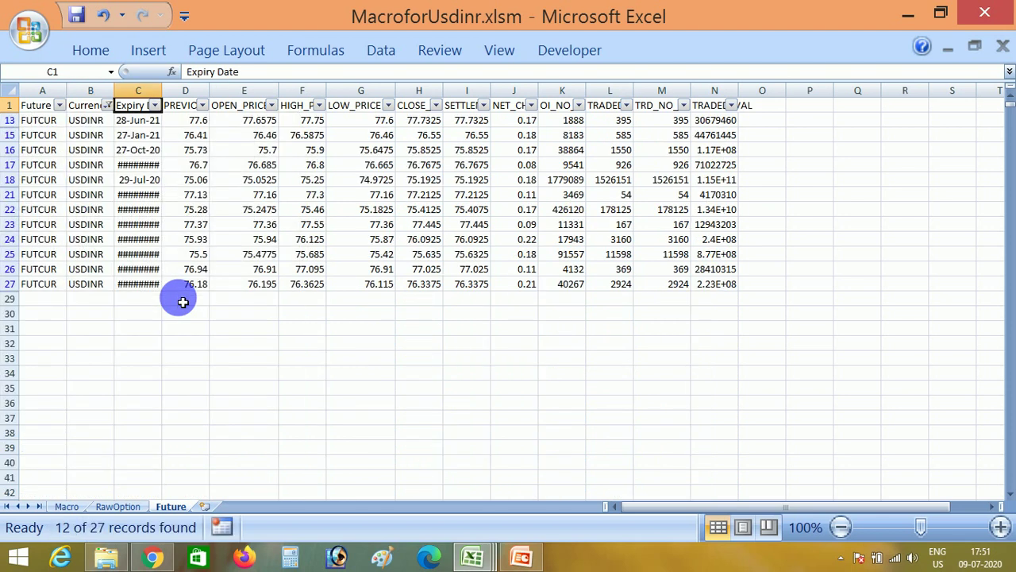
key(alt+Down)
key(Down)
key(Up)
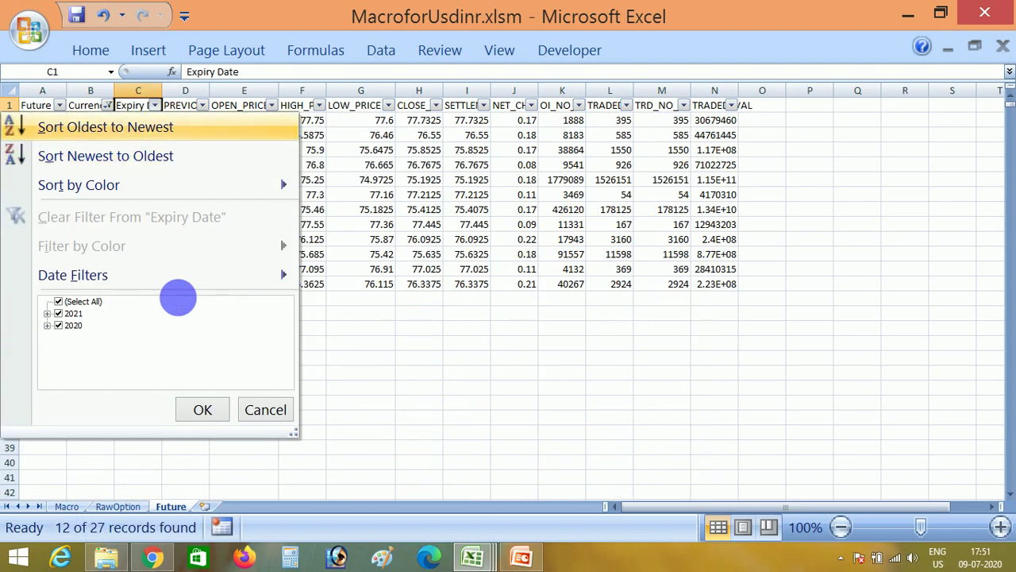
key(Return)
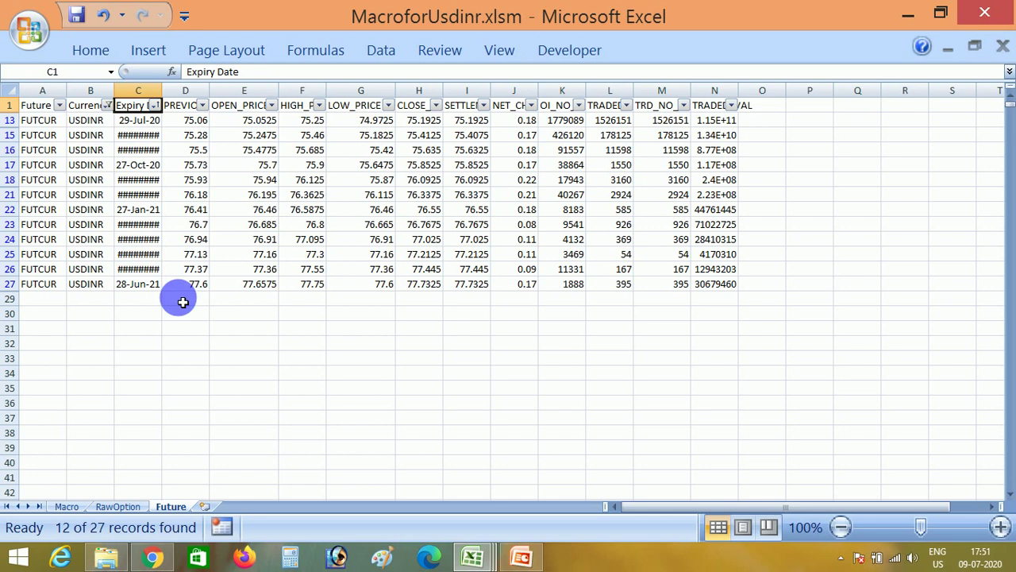
- AutoFit the width of the Expiry Date column so its dates are readable
key(Down)
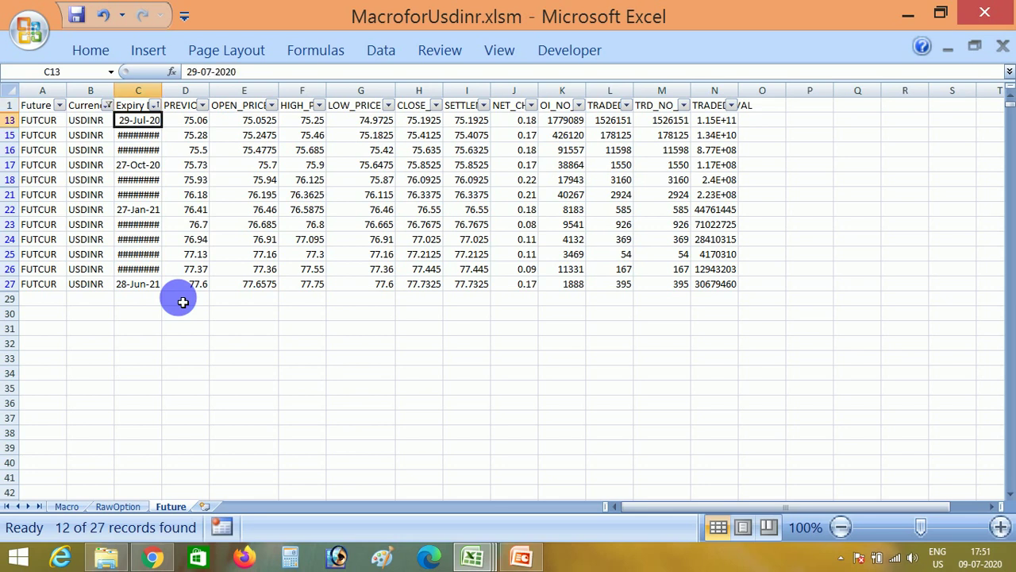
key(ctrl+space)
key(alt+o)
key(c)
key(a)
key(ctrl+Up)
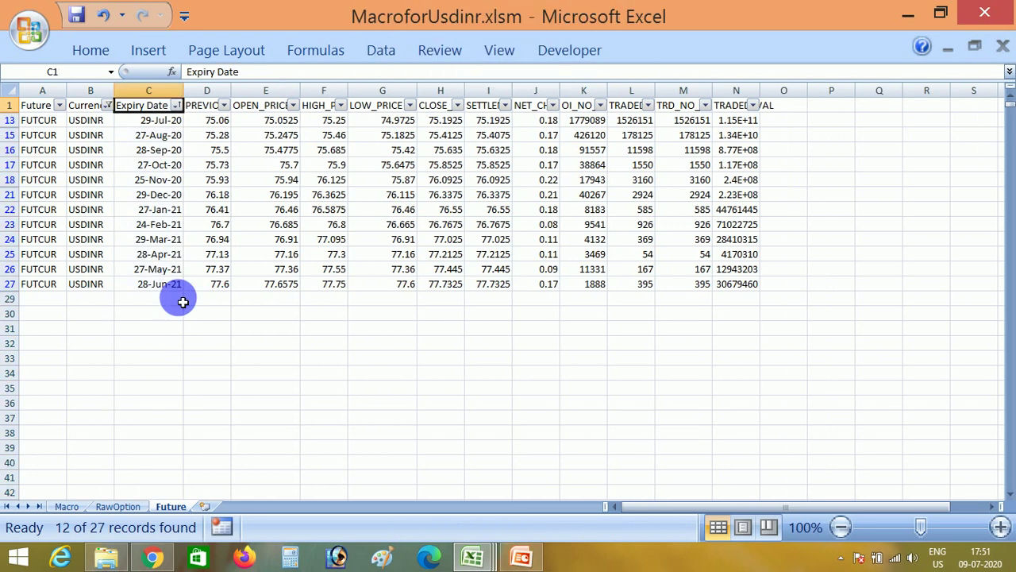
- Examine the USDINR expiry dates and the open, high, low, close and settlement prices of the 29-Jul-20 contract
key(Down)
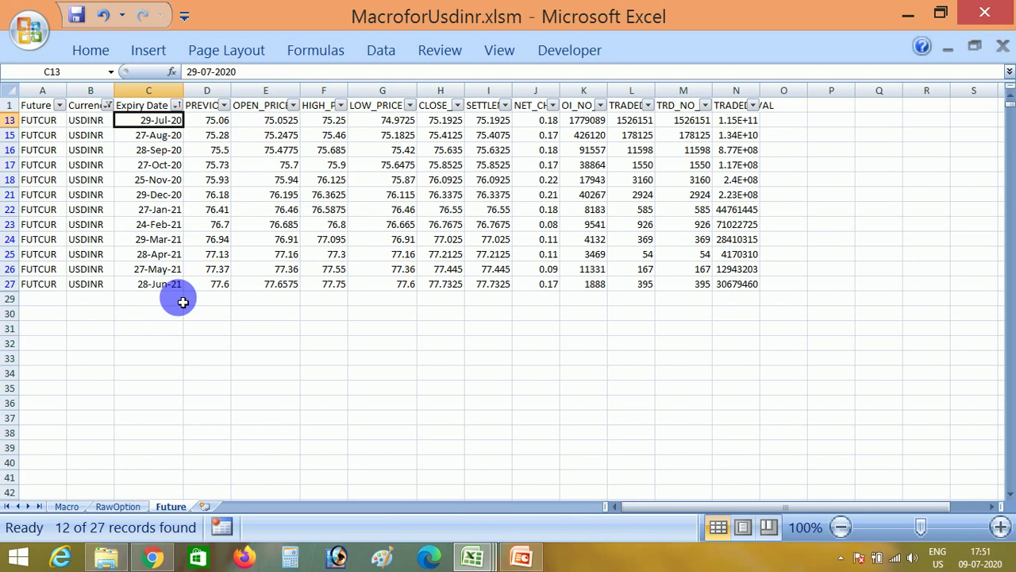
key(Down)
key(Down)
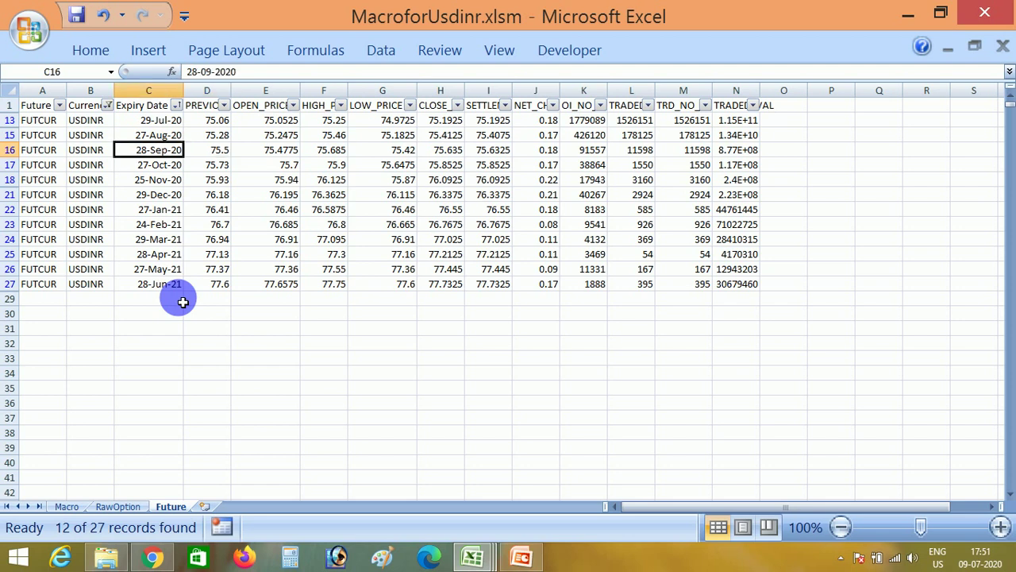
key(ctrl+Down)
key(ctrl+Up)
key(Down)
key(Right)
key(Right)
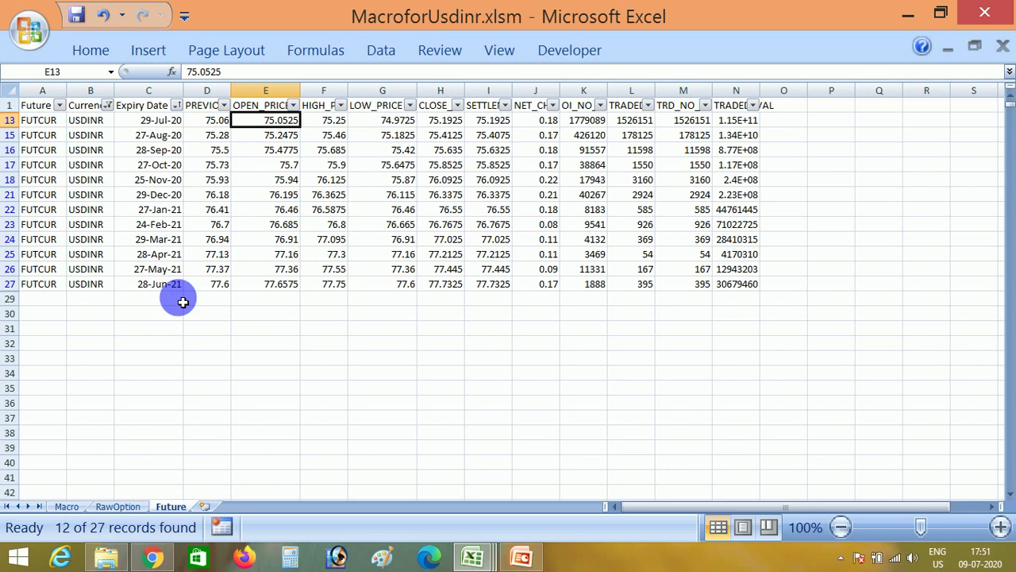
key(shift+Right)
key(shift+Right)
key(shift+Right)
key(shift+Right)
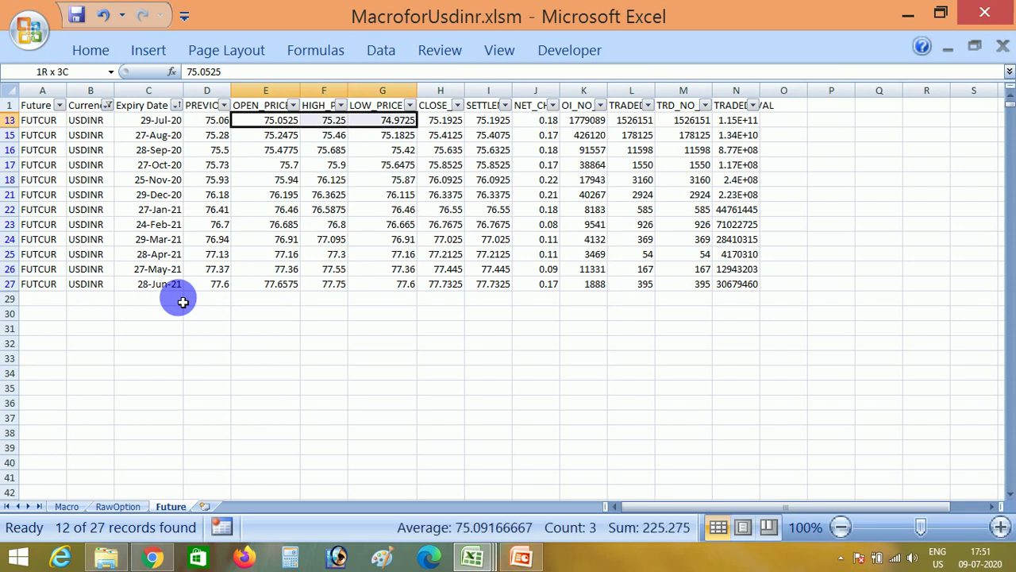
key(shift+Left)
key(shift+Right)
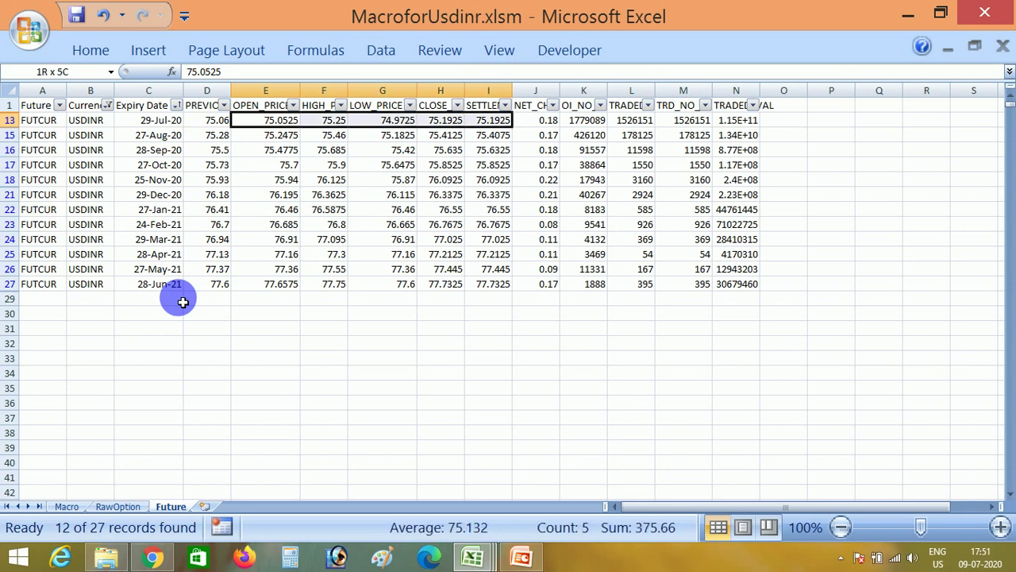
- Examine the open interest of the three nearest USDINR contracts and the traded quantity and traded value columns
key(Right)
key(Right)
key(Right)
key(Right)
key(Right)
key(Right)
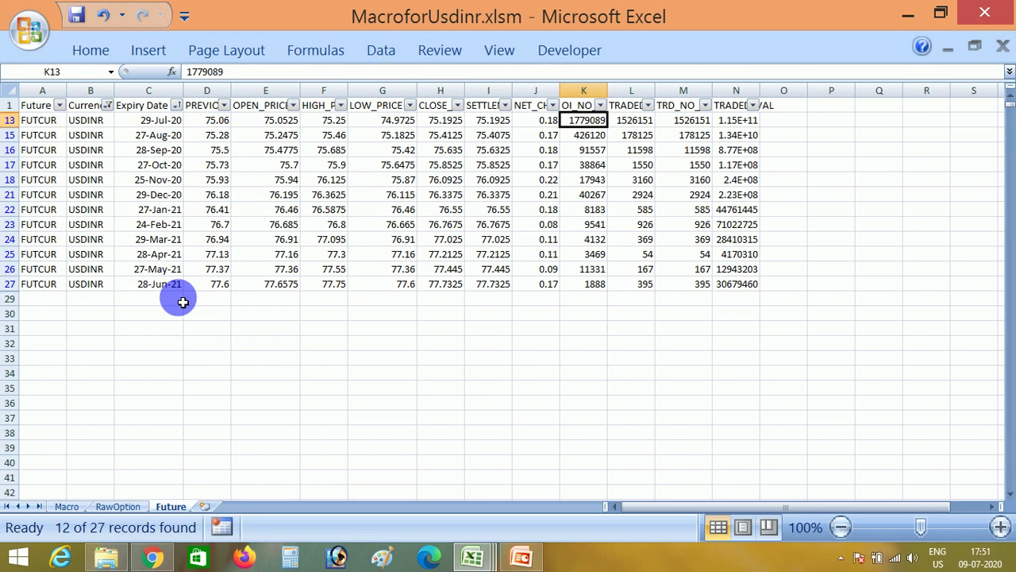
key(shift+Down)
key(shift+Down)
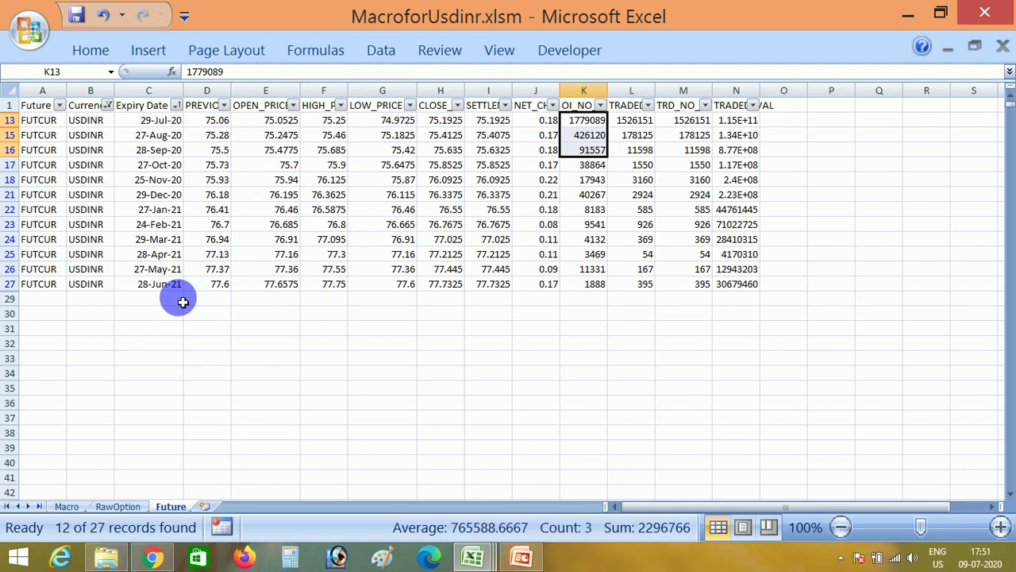
key(Right)
key(Right)
key(Right)
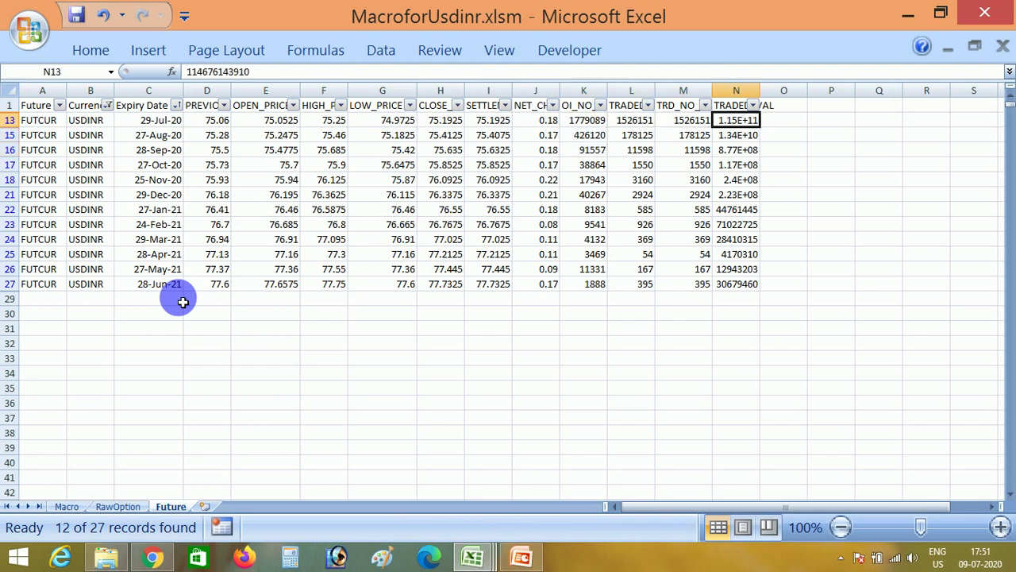
key(Left)
key(Up)
key(Right)
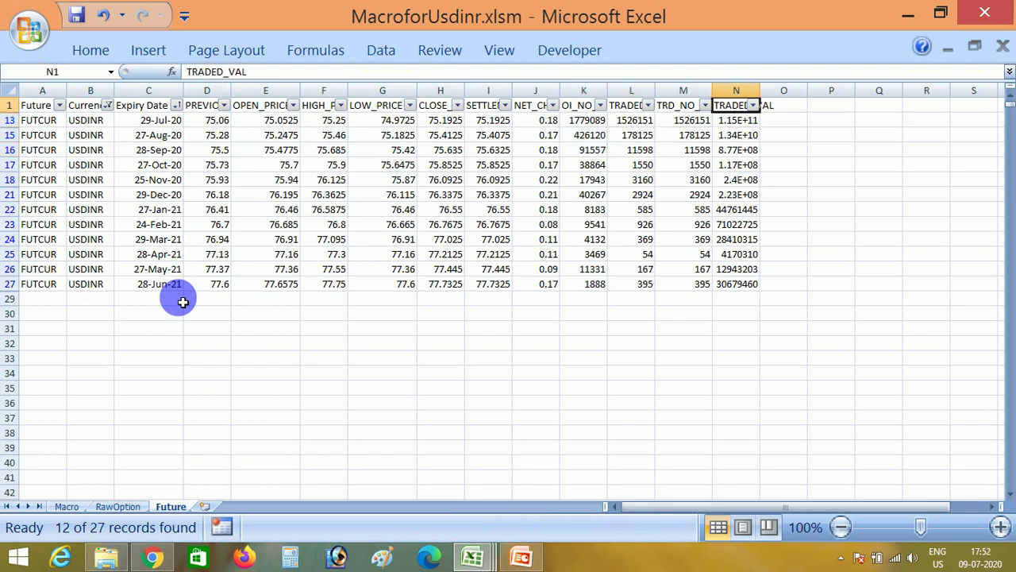
key(Down)
key(Down)
key(Home)
key(Right)
key(Right)
key(Right)
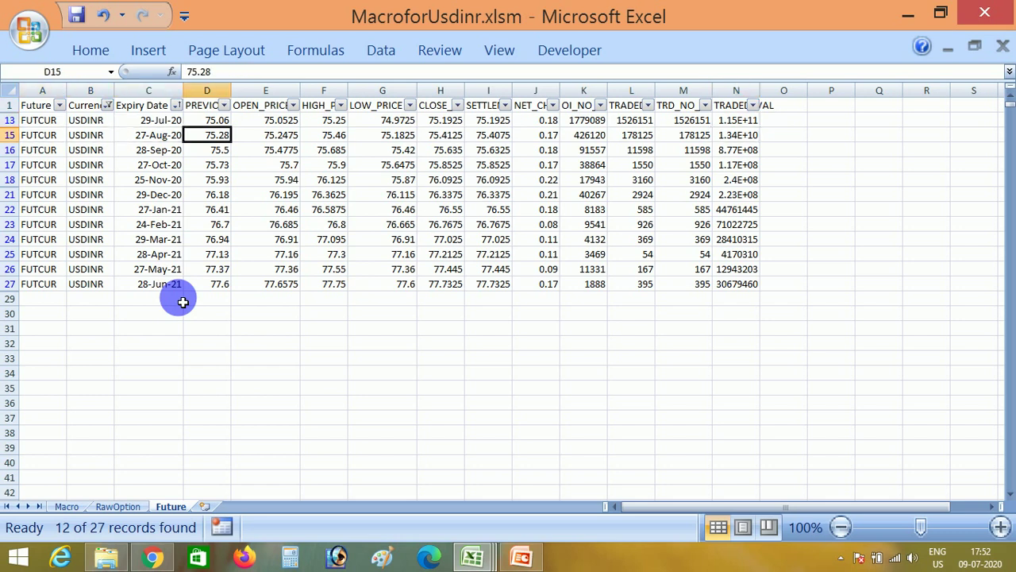
- Remove the filters from the Future sheet so that all currency rows are shown
key(Up)
key(Up)
key(alt+d)
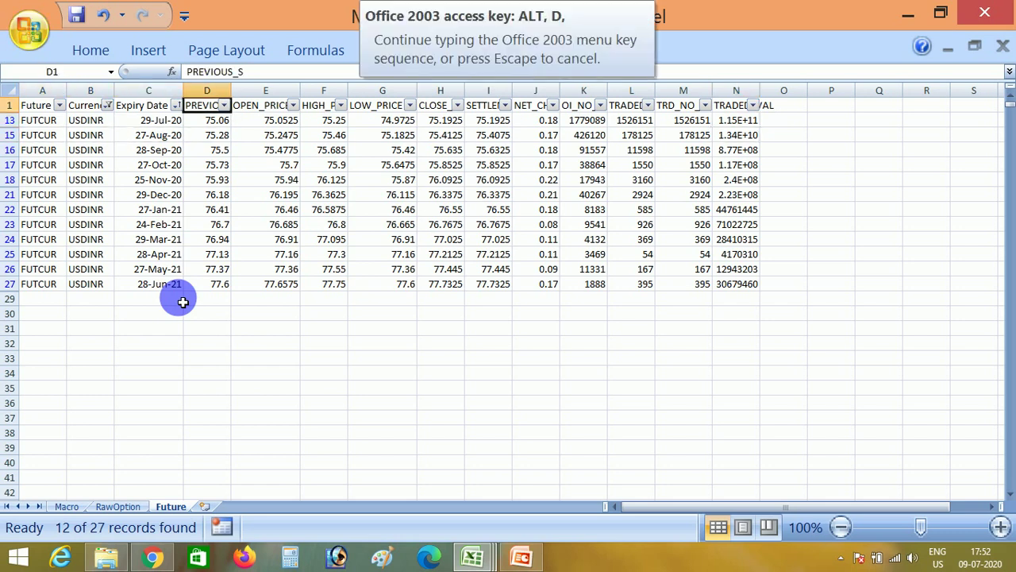
key(f)
key(f)
- Clear the entire currency futures table, headers included, from the Future sheet
key(Home)
key(ctrl+shift+Right)
key(ctrl+shift+Down)
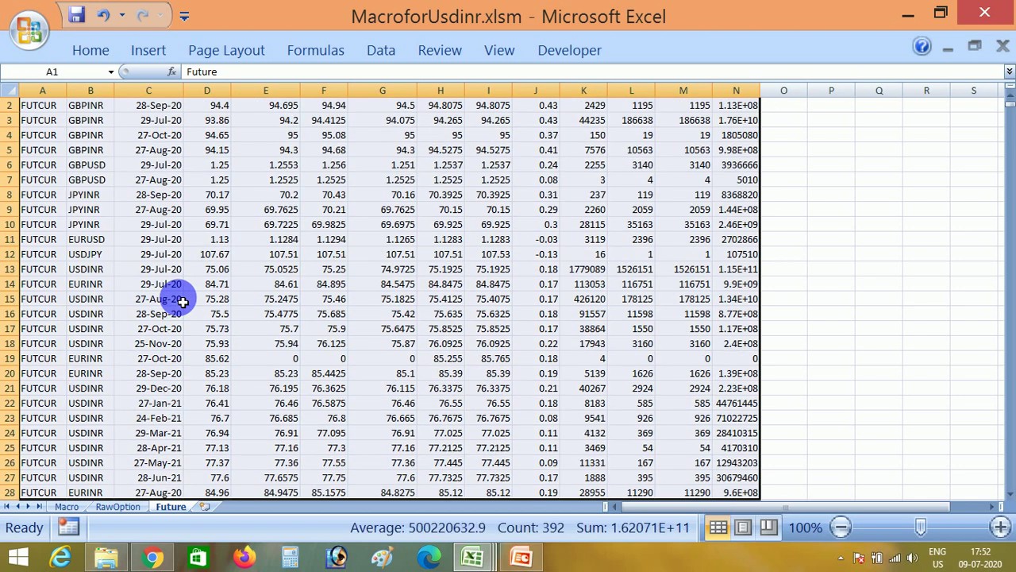
key(Delete)
key(ctrl+Home)
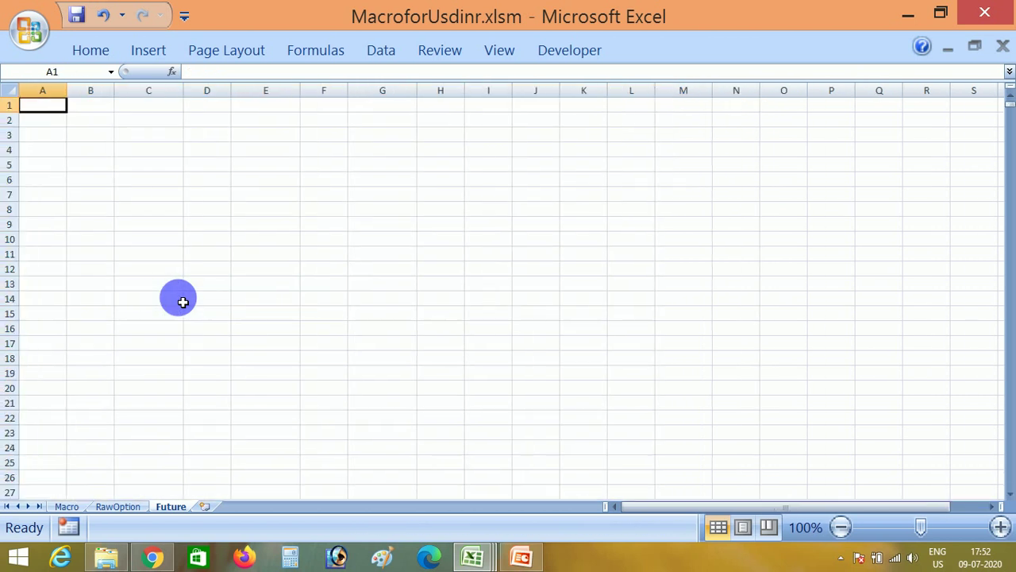
- Switch to File Explorer and open CD_NSE_OP080720.csv from the CD_Bhavcopy080720.zip archive
click(480, 558)
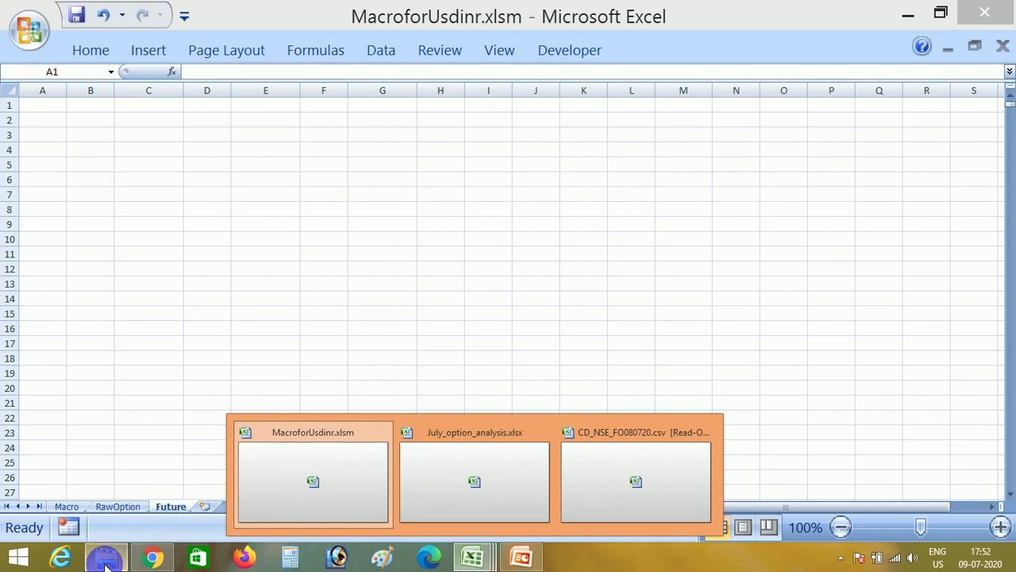
click(108, 560)
click(279, 355)
key(Down)
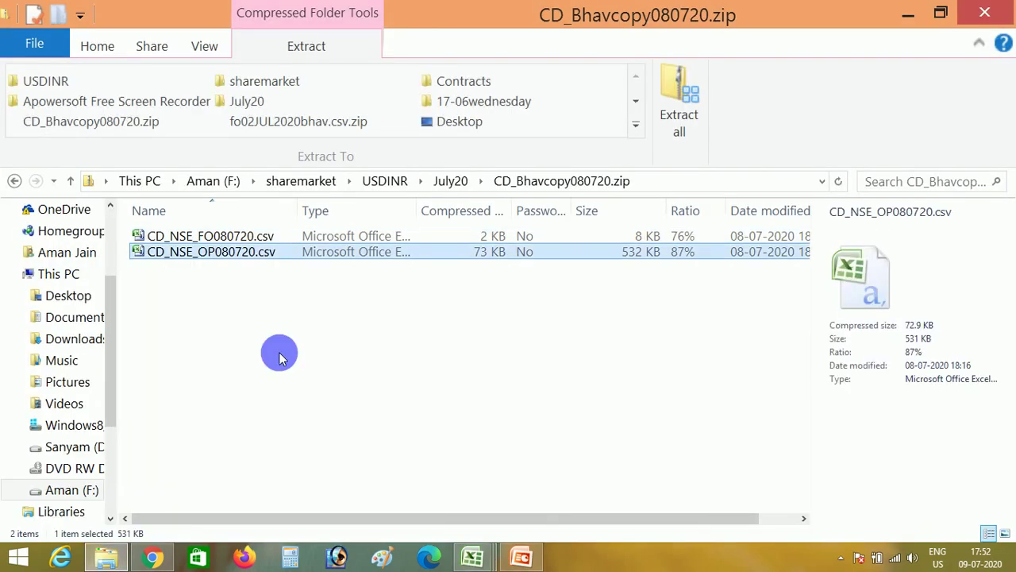
key(Return)
- Copy the whole options table from CD_NSE_OP080720.csv into the RawOption sheet of MacroforUsdinr.xlsm, starting at A1
key(ctrl+shift+Right)
key(ctrl+shift+Down)
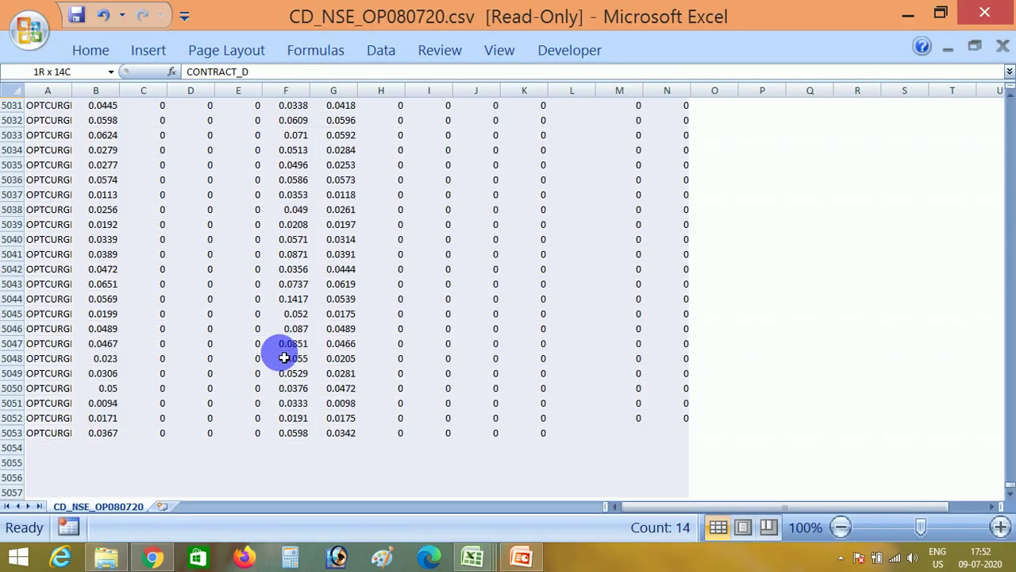
key(ctrl+c)
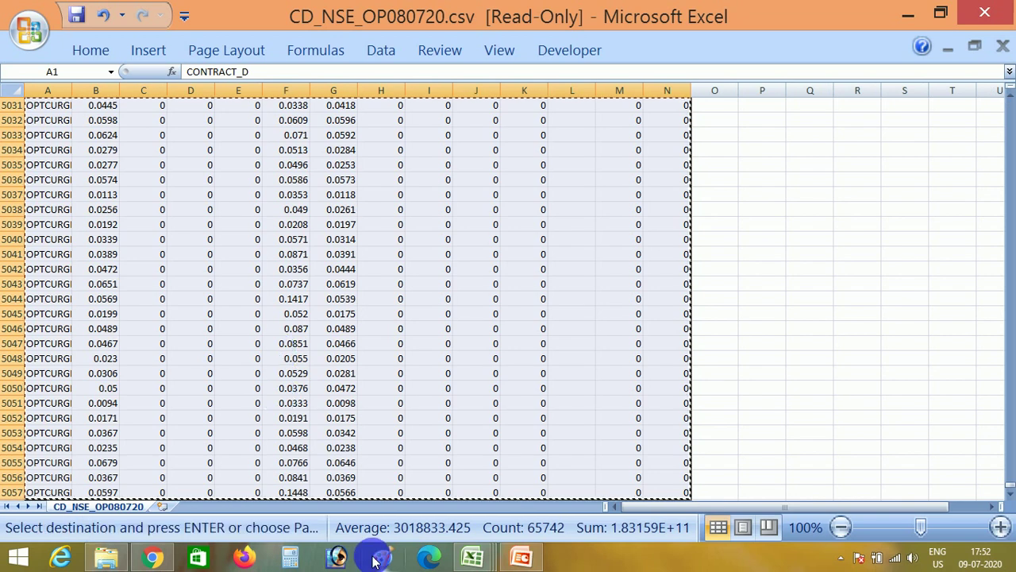
click(472, 558)
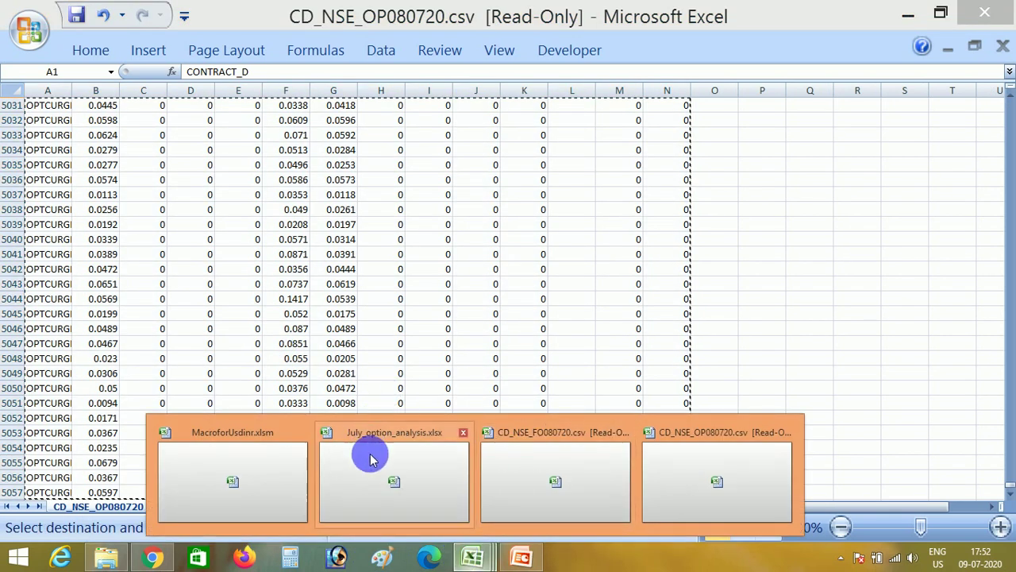
click(269, 457)
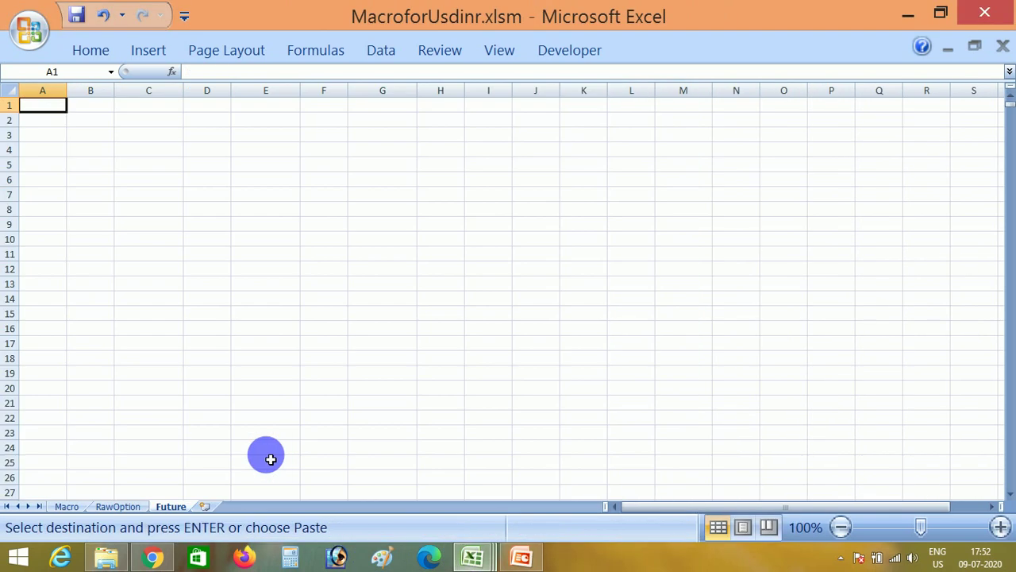
click(119, 507)
key(ctrl+v)
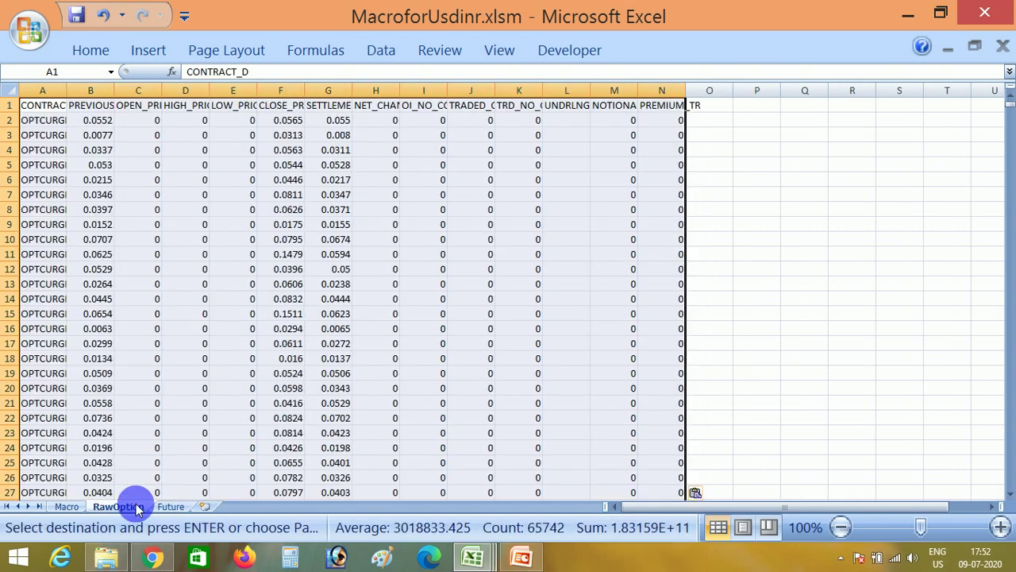
- Run the macro for formatting options in USDINR and view the new sheet it produces
click(66, 507)
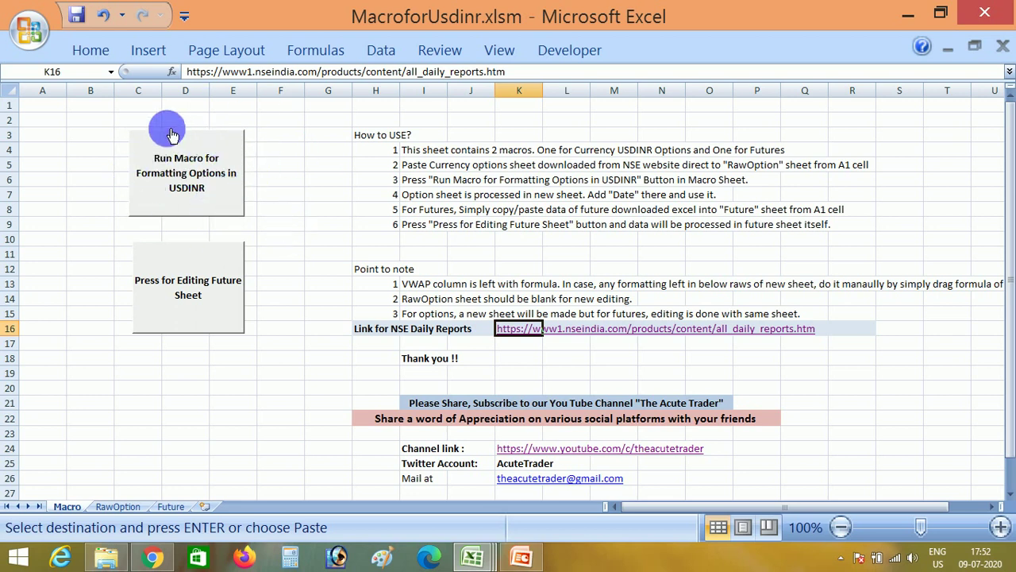
click(213, 179)
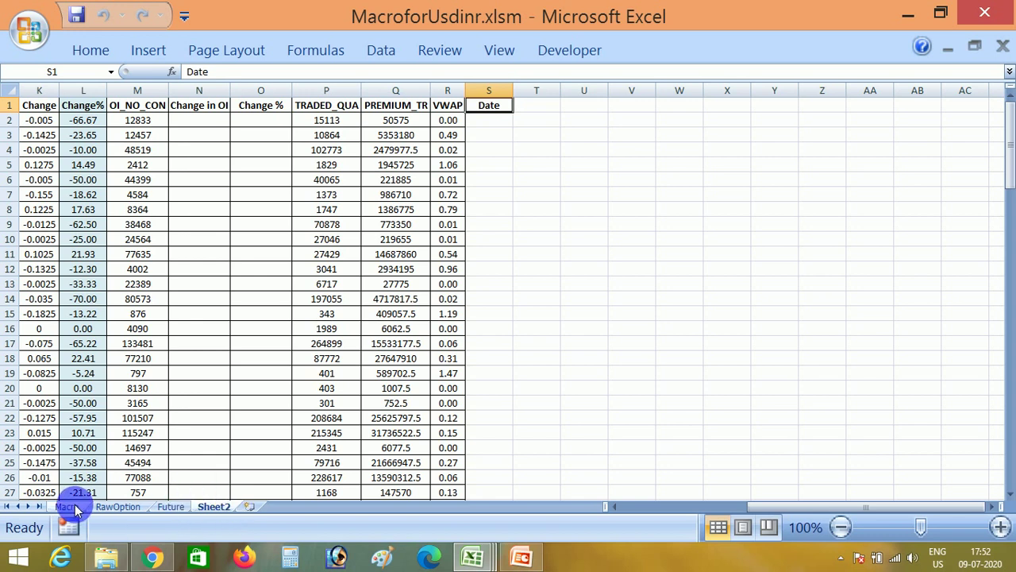
click(176, 507)
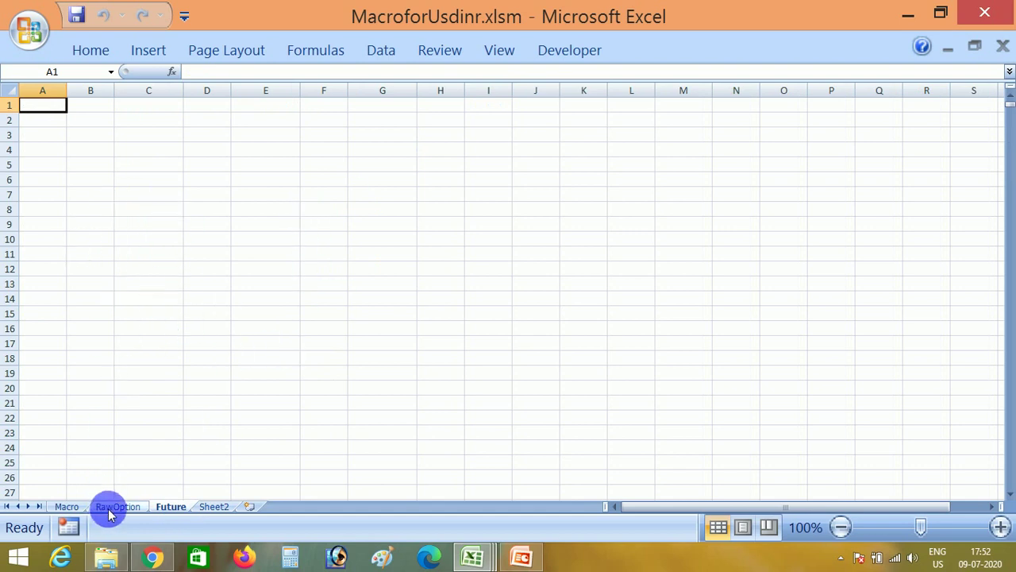
click(216, 507)
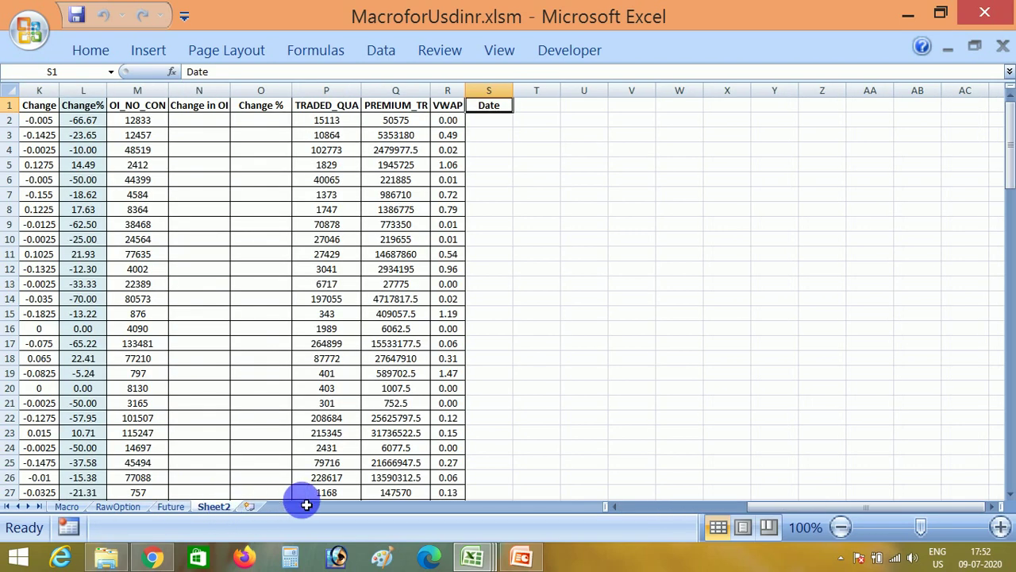
- Remove the filter from the RawOption sheet and delete all of its option data
click(117, 507)
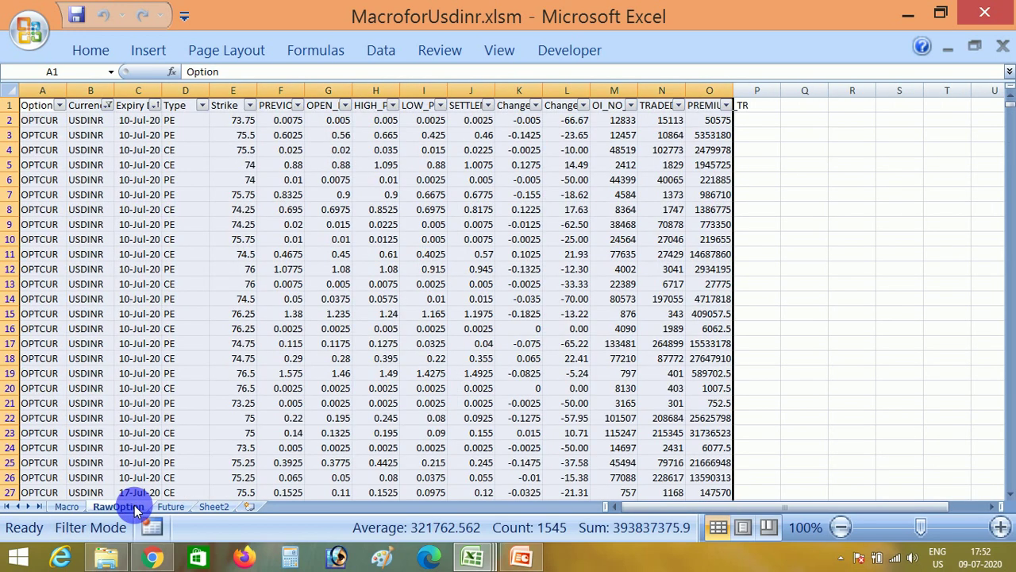
key(alt+d)
key(f)
key(f)
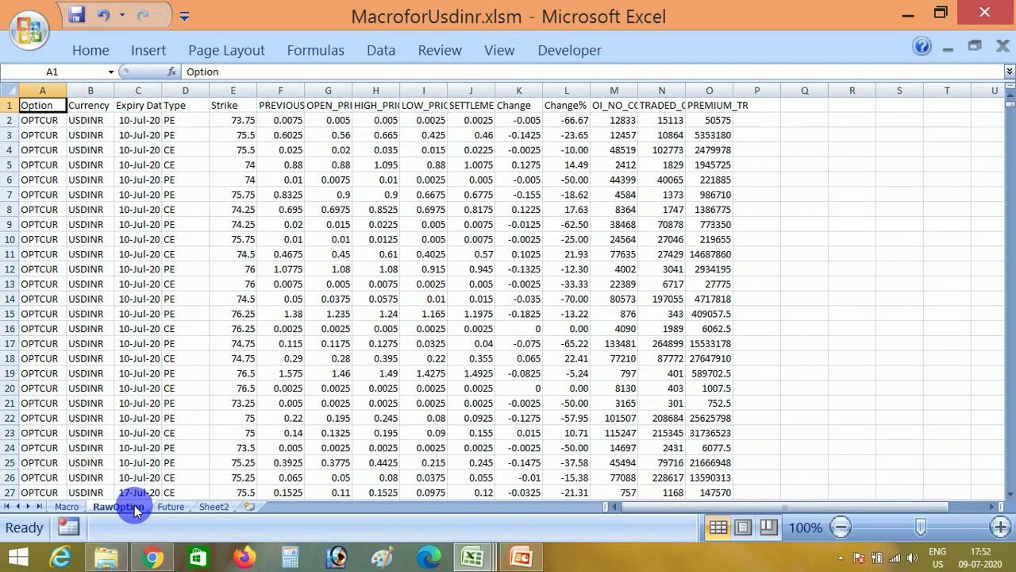
key(ctrl+shift+End)
key(Delete)
key(ctrl+Home)
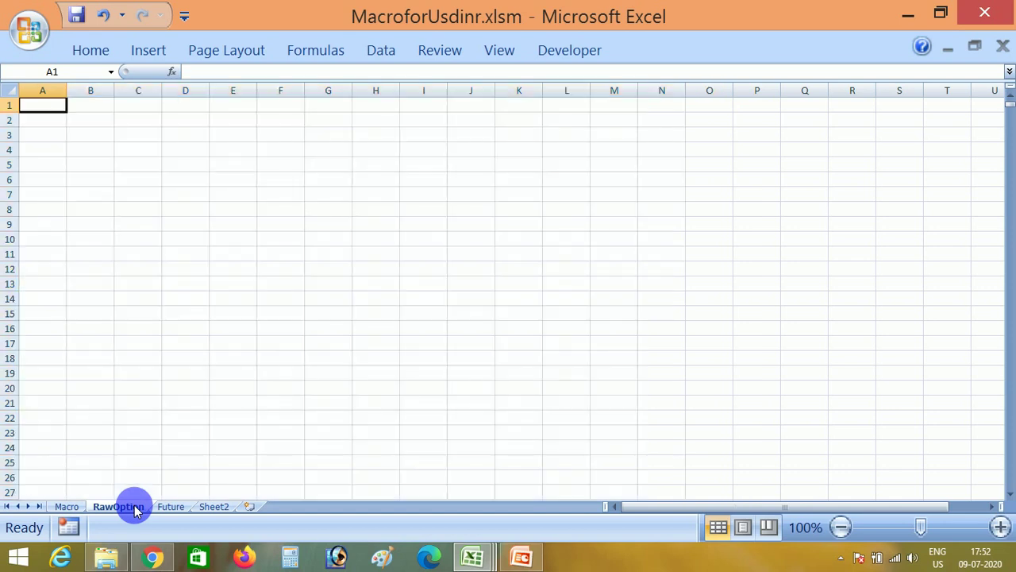
- Clear any leftover content from every remaining cell of the RawOption sheet and return to A1
key(ctrl+shift+Right)
key(ctrl+shift+Down)
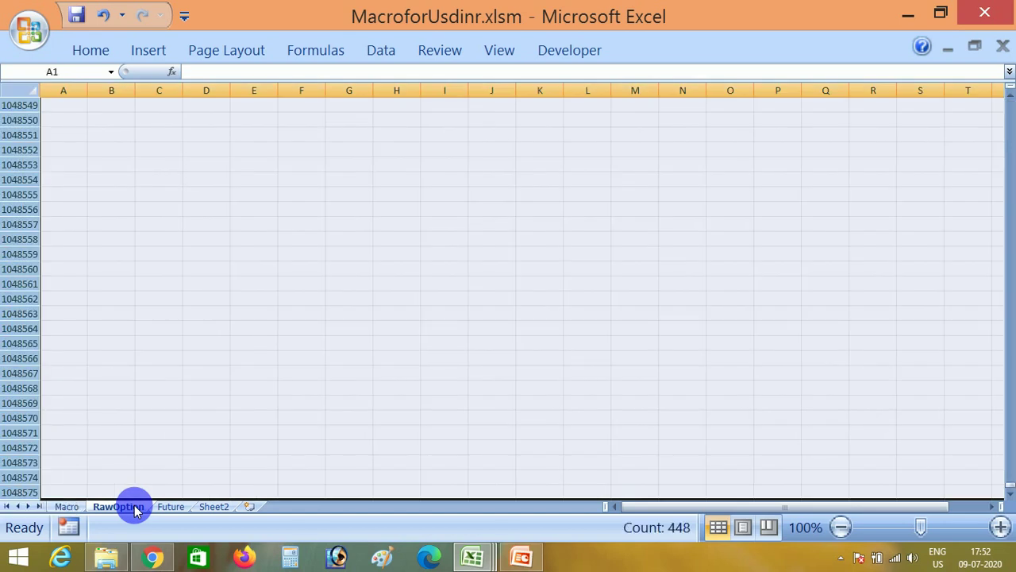
key(Delete)
key(Down)
key(Down)
key(ctrl+Home)
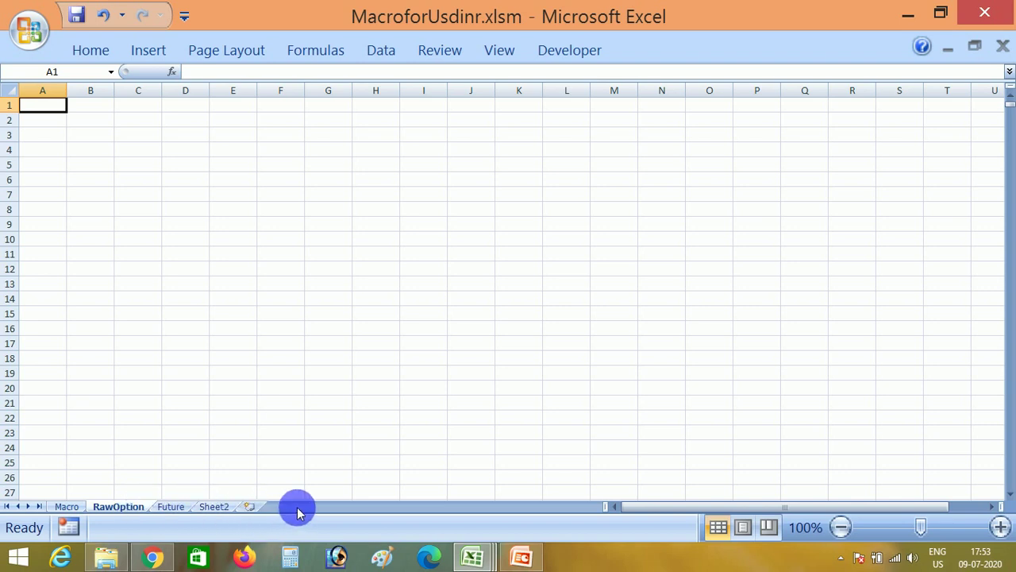
- Check the Future sheet and the usage notes on the Macro sheet
click(170, 507)
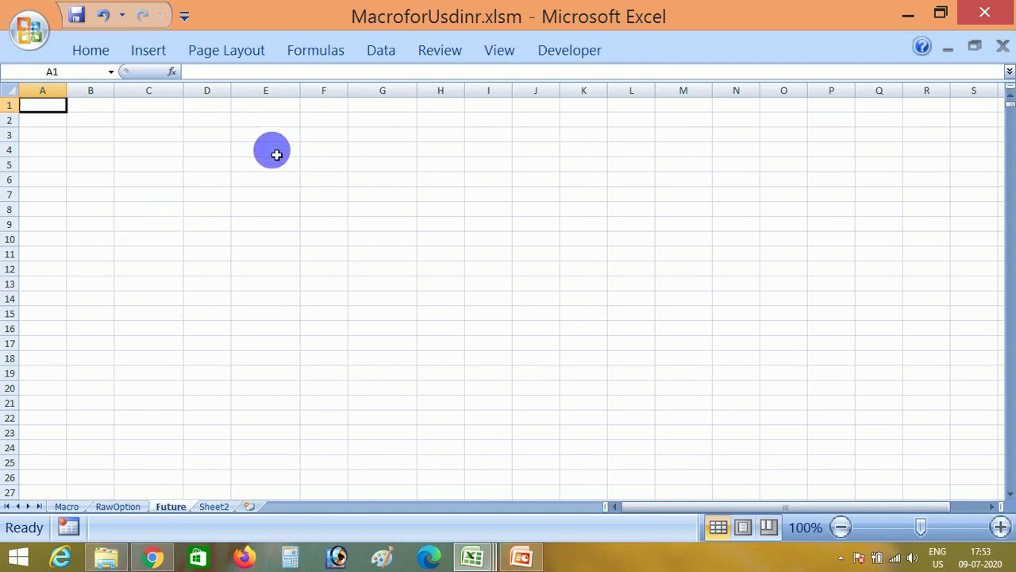
click(66, 507)
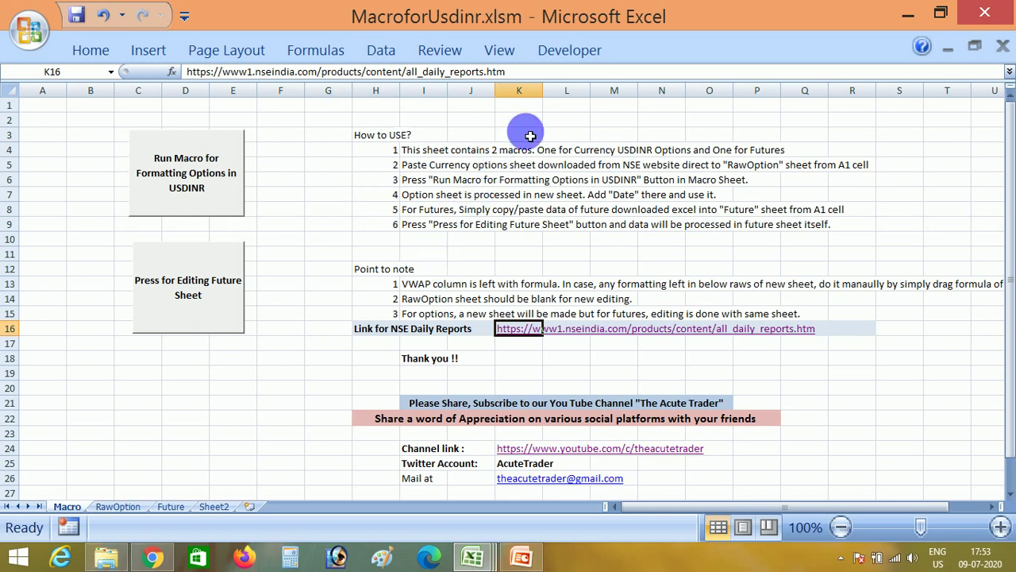
click(484, 317)
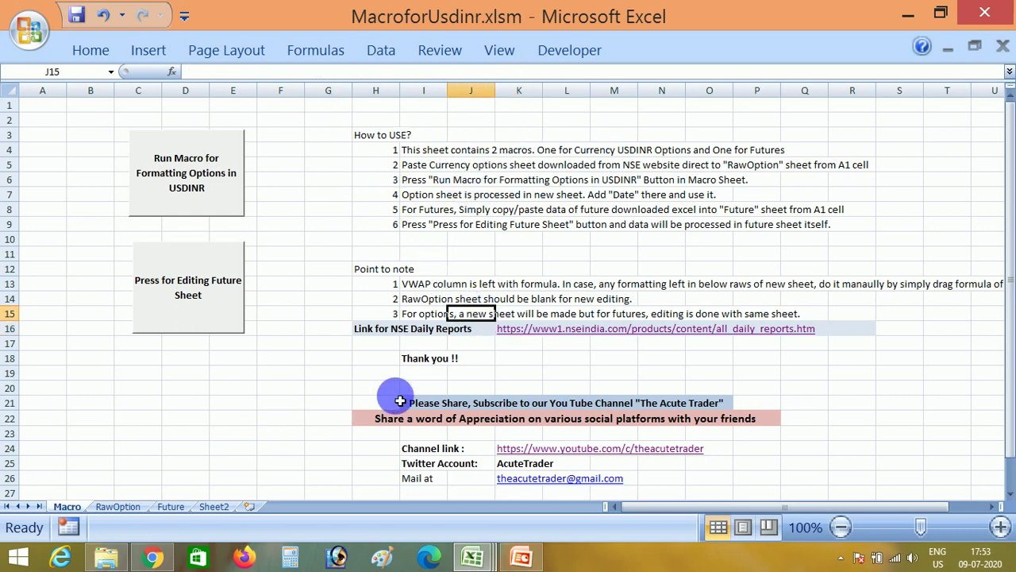
- Enter the date 8/7 in cell S2 under the Date header of Sheet2
click(215, 507)
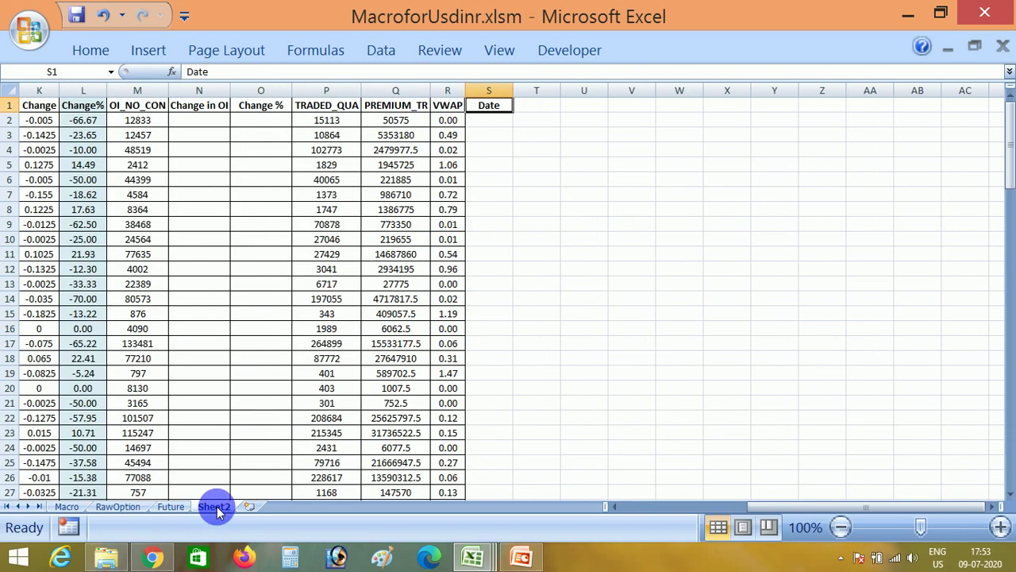
key(Down)
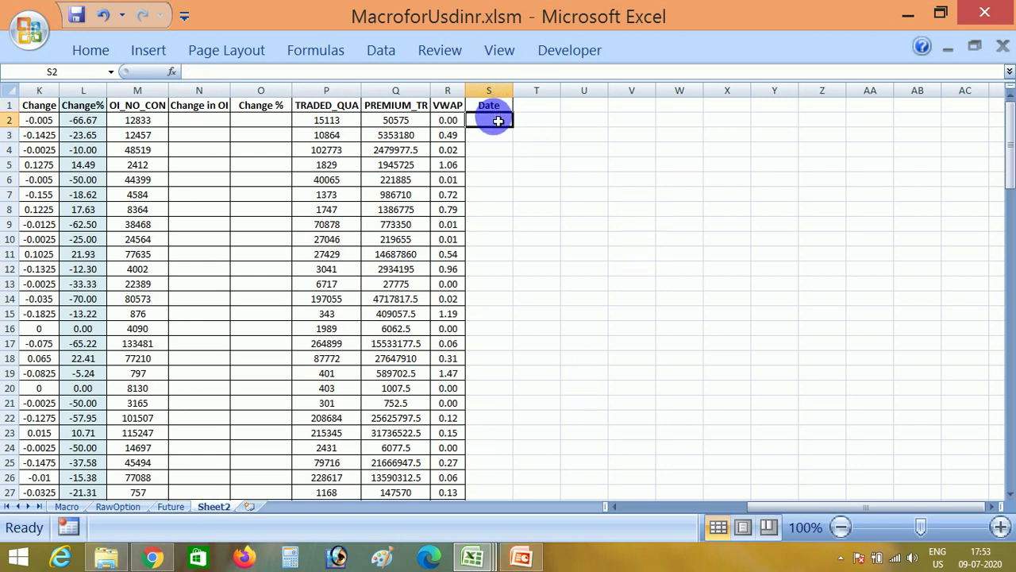
text(8/7)
key(Return)
key(Up)
key(Up)
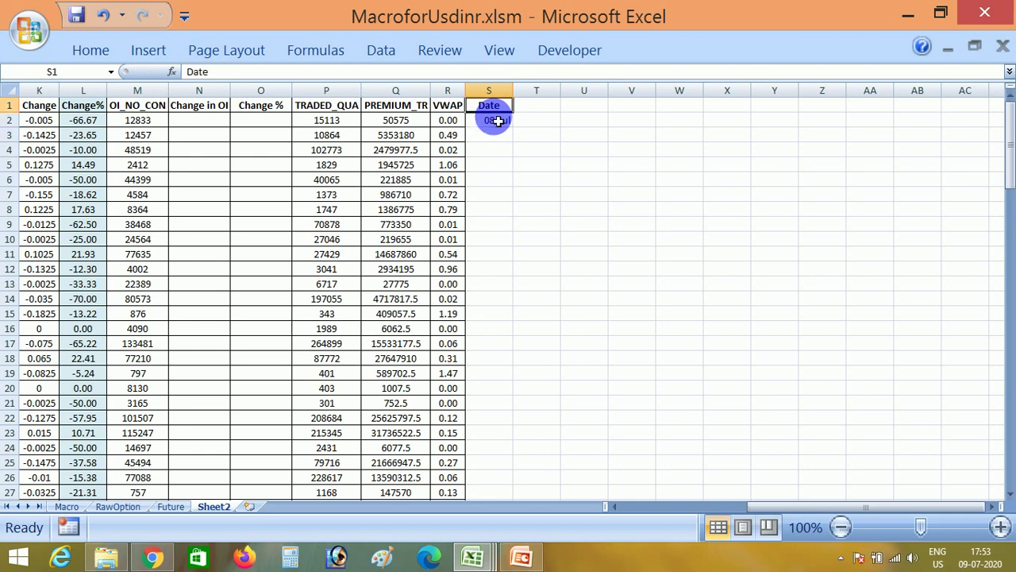
- Examine the columns of the processed options table in Sheet2, from Option across to Date
key(Down)
key(Left)
key(Left)
key(Left)
key(Home)
key(ctrl+Right)
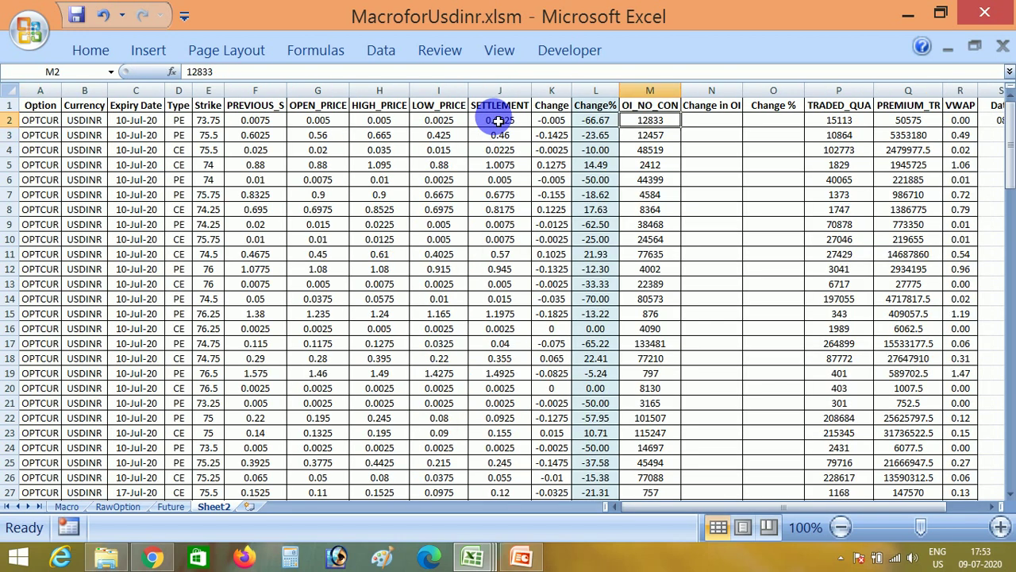
key(Right)
key(Right)
key(Right)
key(Right)
key(Right)
key(Right)
key(Right)
key(Right)
key(Right)
key(Right)
key(Right)
key(Right)
key(Right)
key(Right)
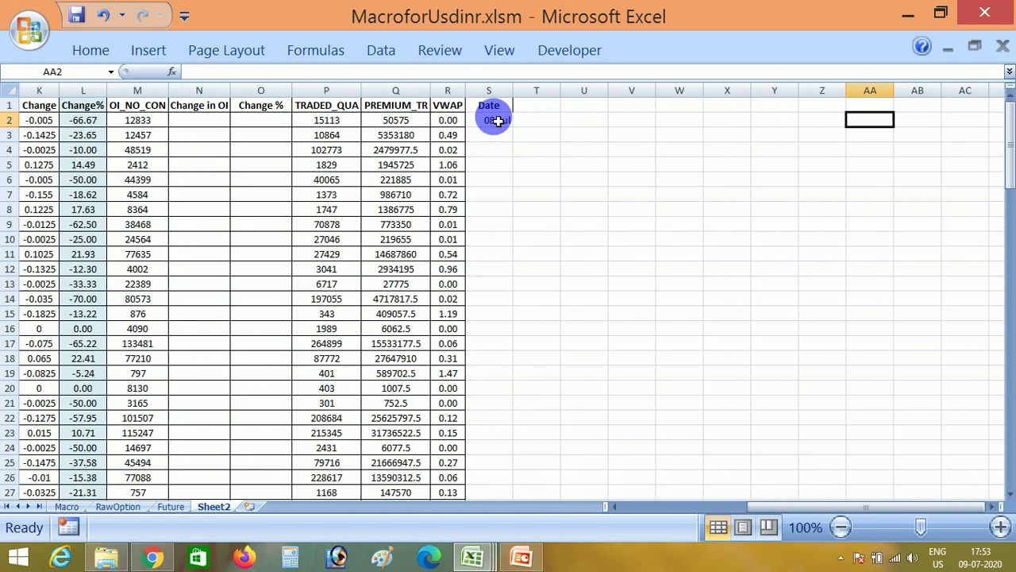
key(Left)
key(Left)
key(Left)
key(Left)
key(Left)
key(Left)
key(Left)
key(Left)
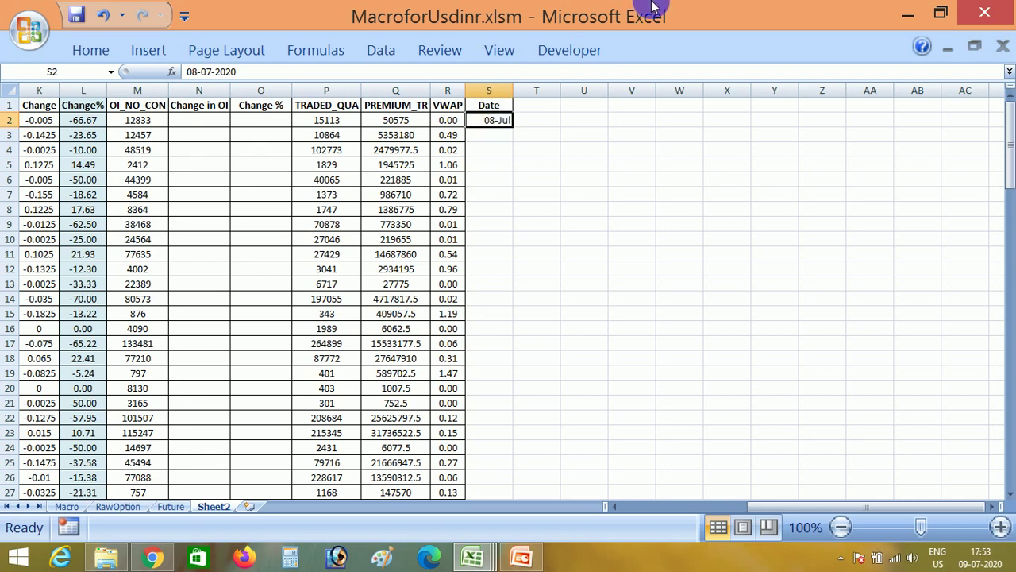
- Copy the date in S2 down the Date column to row 118, where the VWAP formulas end
key(ctrl+c)
key(Left)
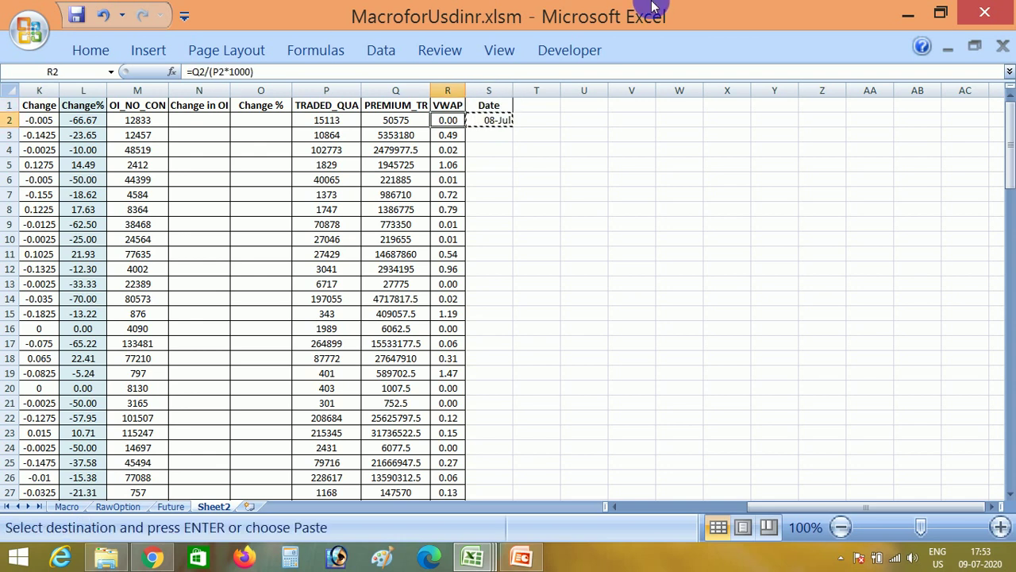
key(ctrl+Down)
key(Right)
key(ctrl+shift+Up)
key(ctrl+v)
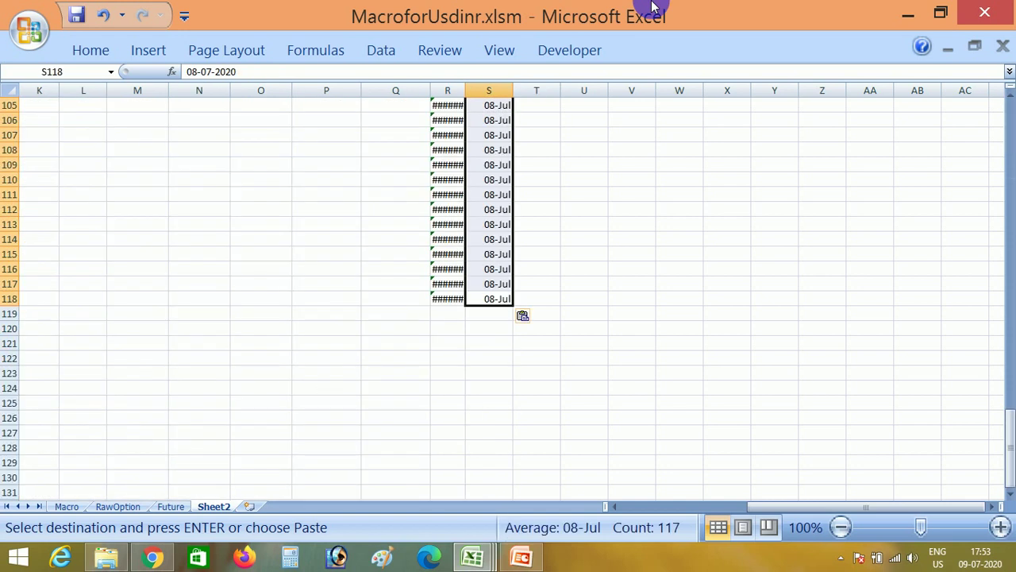
key(Left)
key(Left)
key(ctrl+Up)
key(Escape)
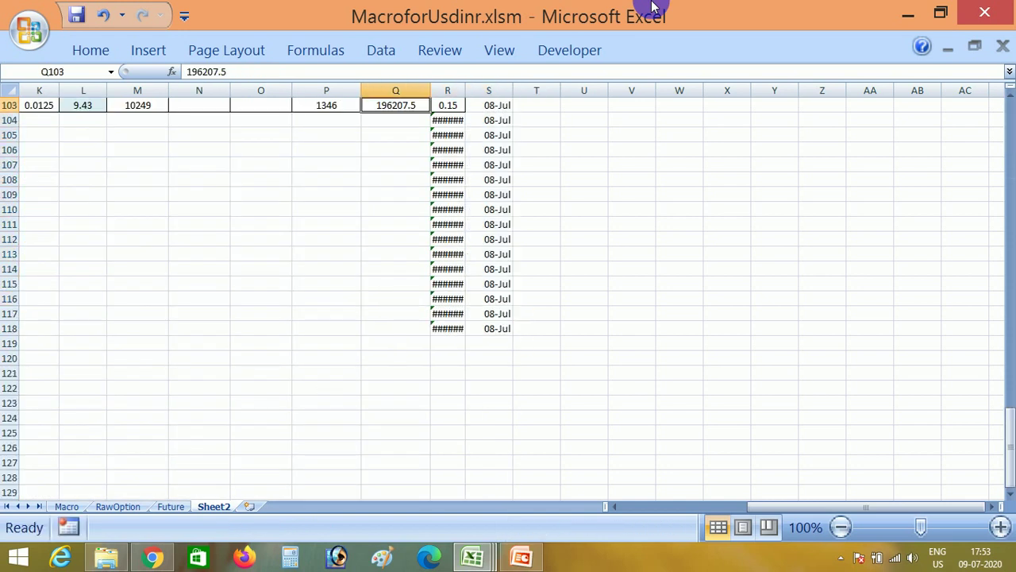
- Examine the VWAP cells below the last option record, from row 104 to row 118
key(ctrl+Up)
key(ctrl+Down)
key(Down)
key(Down)
key(Down)
key(Down)
key(Right)
key(Down)
key(Down)
key(Down)
key(Down)
key(Down)
key(Down)
key(Down)
key(Down)
key(Down)
key(Down)
key(Down)
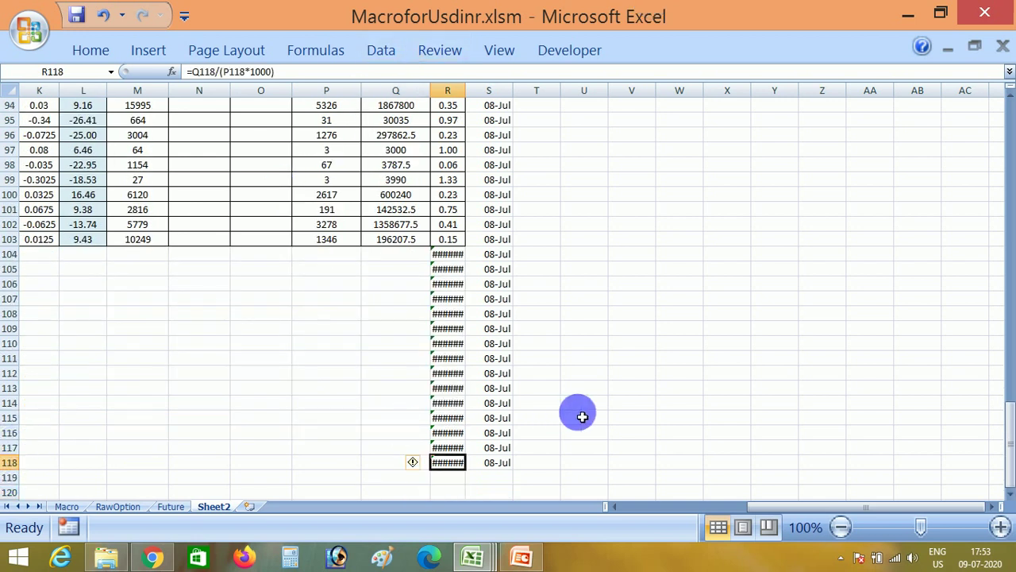
- Inspect the VWAP formula in R111 and compare the surplus rows with the last premium entry in Q103
click(458, 361)
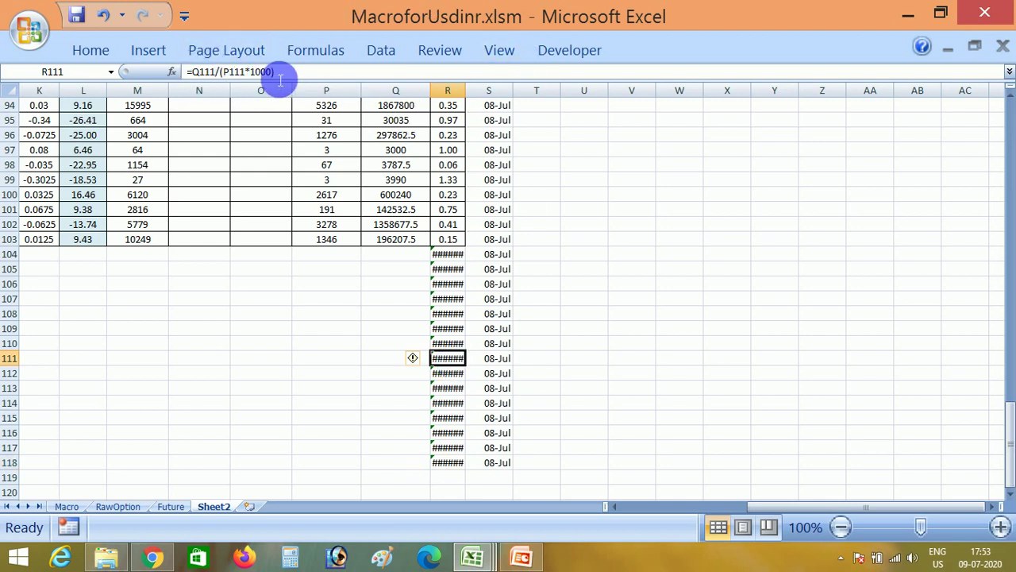
click(391, 298)
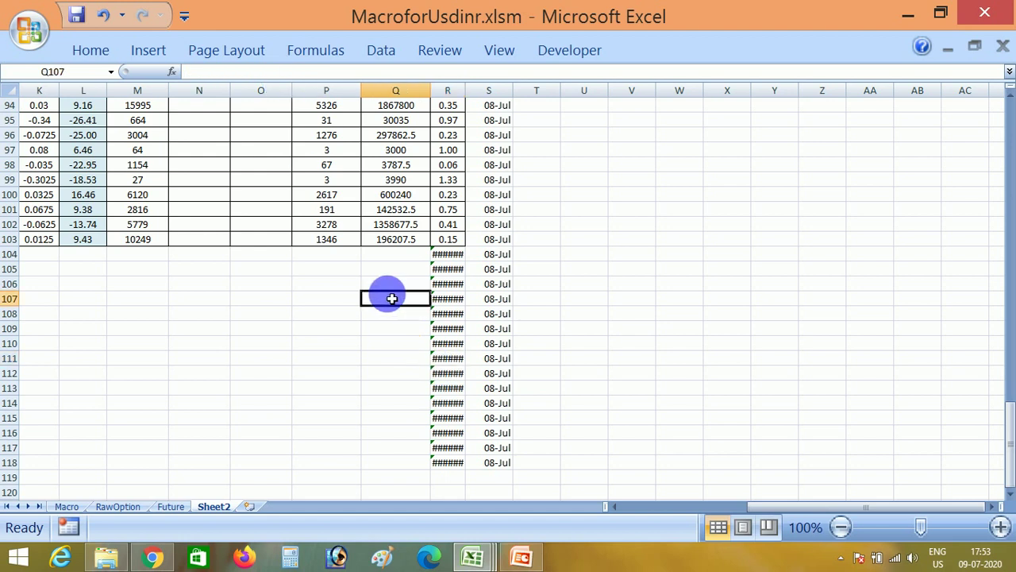
key(Up)
key(Up)
key(Up)
key(Up)
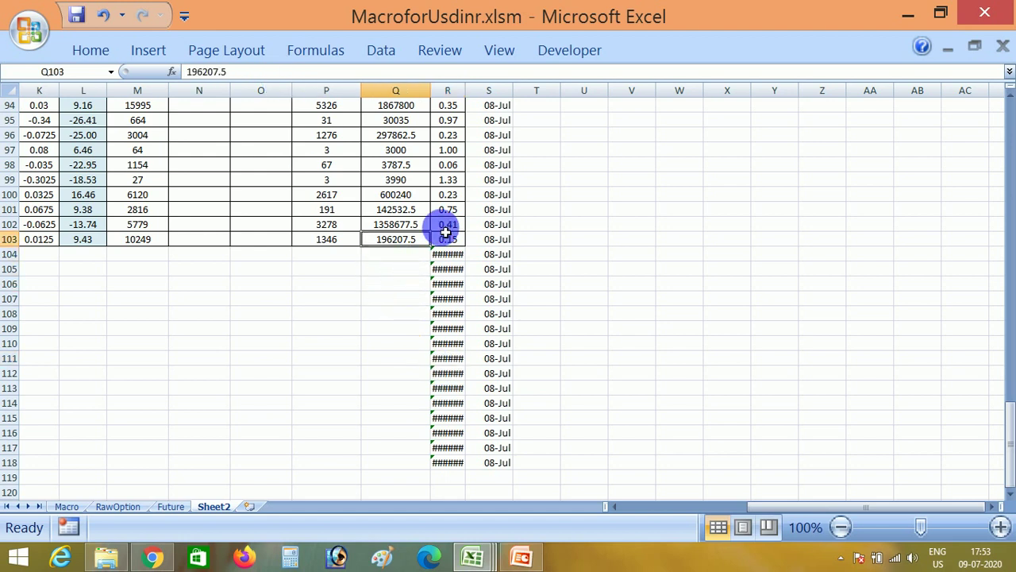
click(408, 493)
key(Down)
key(Down)
key(Down)
key(Down)
key(Down)
key(Down)
key(Down)
key(Down)
key(Down)
key(Down)
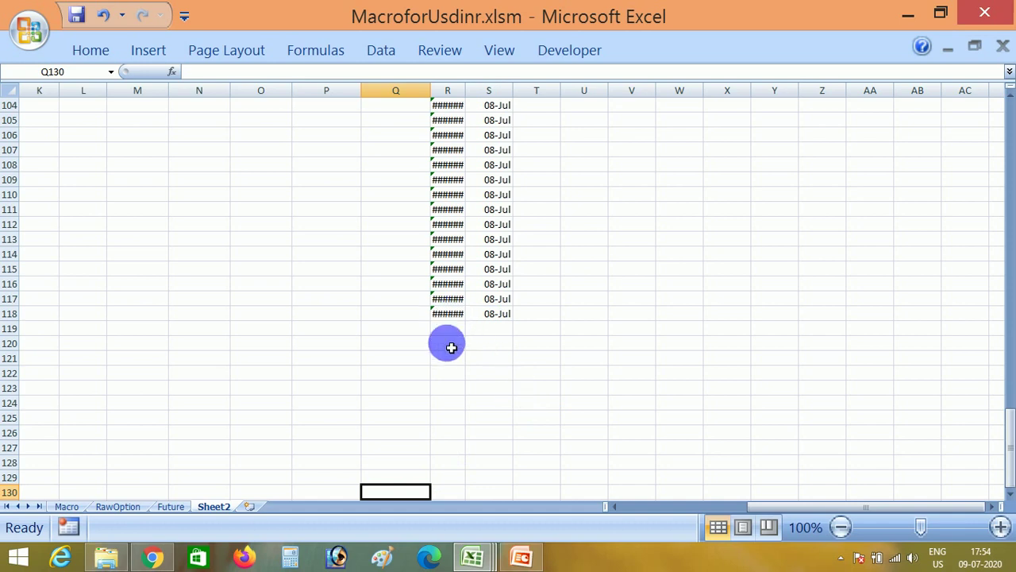
- Fill the VWAP formula from R118 down to R130
click(457, 496)
key(ctrl+shift+Up)
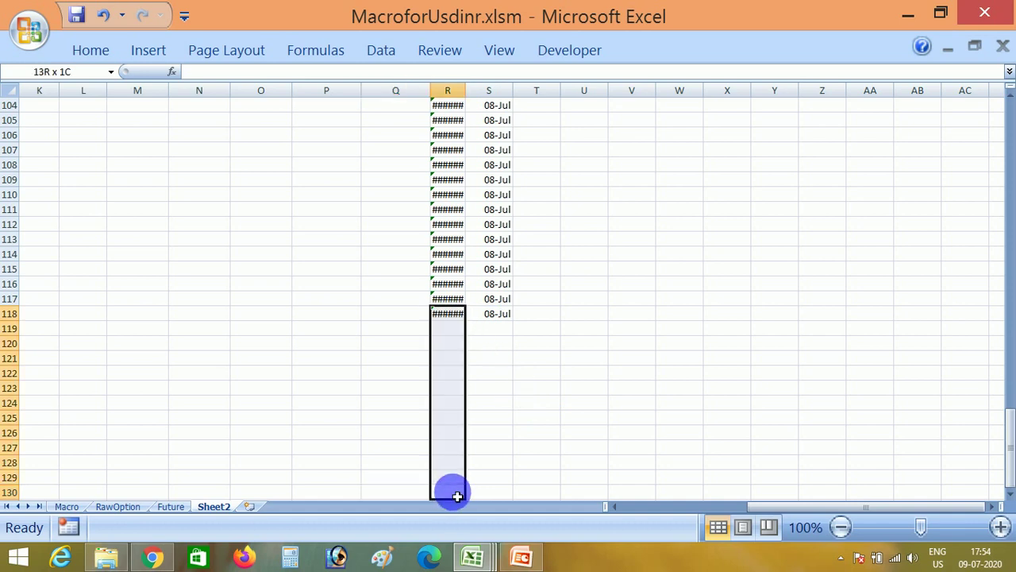
key(ctrl+d)
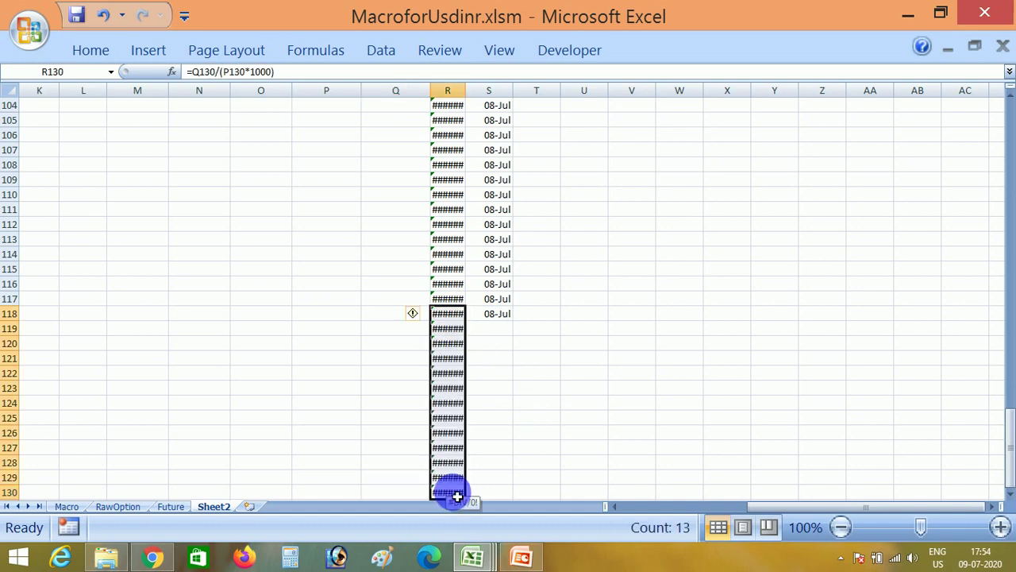
- Examine the VWAP formulas in rows 117 to 130 and compare them with the last premium entries in column Q
click(458, 496)
key(Up)
key(Up)
key(Up)
key(Up)
key(Up)
key(Up)
key(Up)
key(Up)
key(Up)
key(Up)
key(Up)
key(Up)
key(Up)
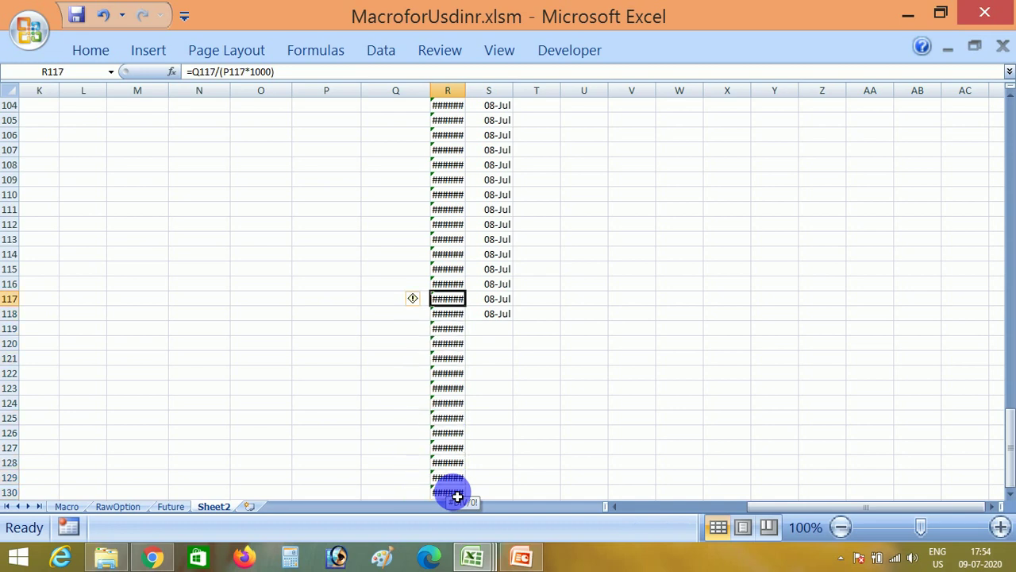
key(Down)
key(Down)
key(Down)
key(Down)
key(Down)
key(Down)
key(Down)
key(Down)
key(Down)
key(Down)
key(Down)
key(Down)
key(Down)
key(Down)
key(Down)
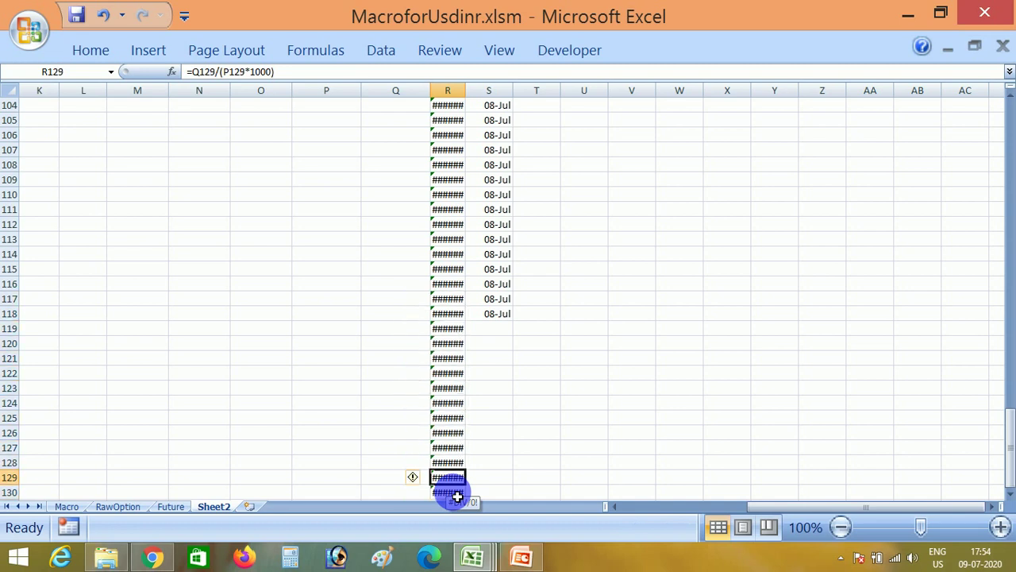
key(Up)
key(Up)
key(Up)
key(Up)
key(Up)
key(Up)
key(Up)
key(Up)
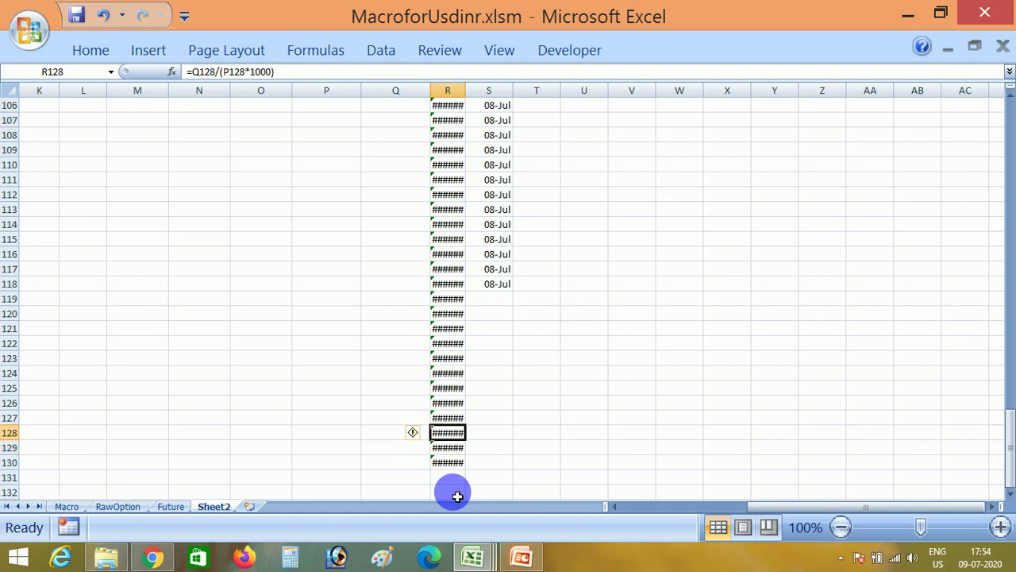
key(Left)
key(ctrl+Up)
key(ctrl+Up)
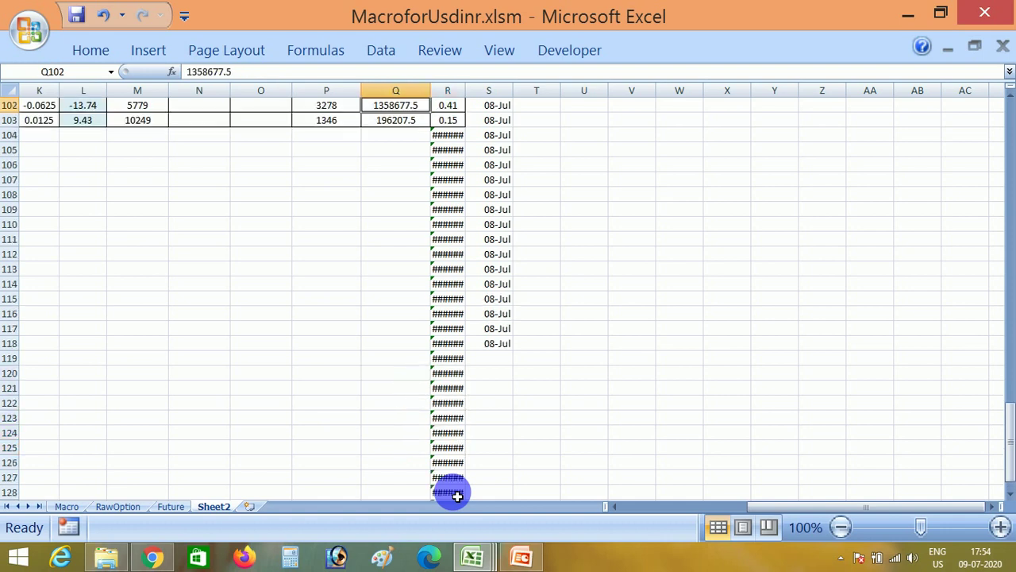
- Examine the first option record across to the empty Change in OI and Change % columns
key(ctrl+Left)
key(Down)
key(Right)
key(Right)
key(Right)
key(Right)
key(Right)
key(Right)
key(Right)
key(Right)
key(Right)
key(Right)
key(Right)
key(Right)
key(Right)
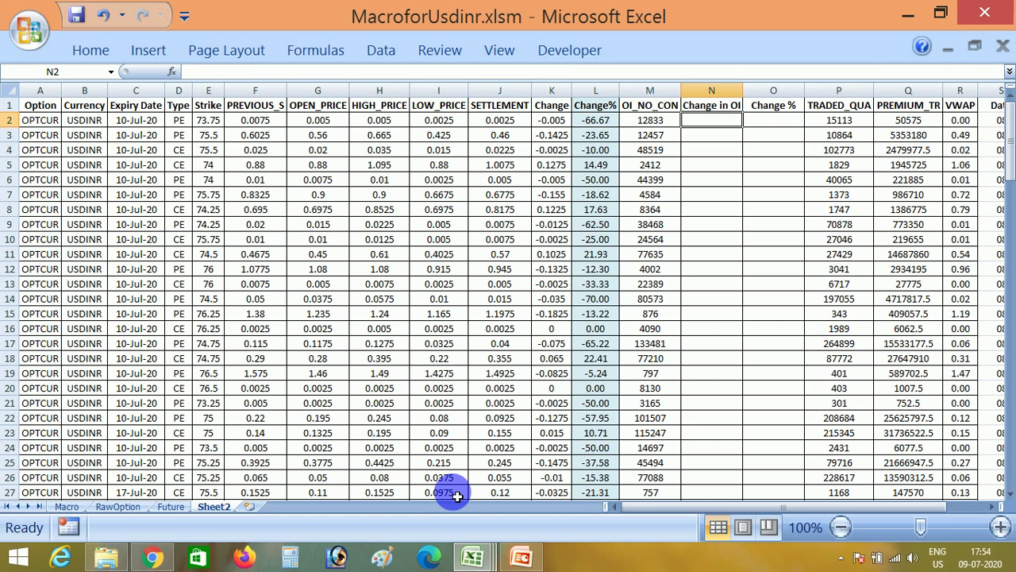
key(Right)
key(Right)
key(Right)
key(Left)
key(Left)
key(Up)
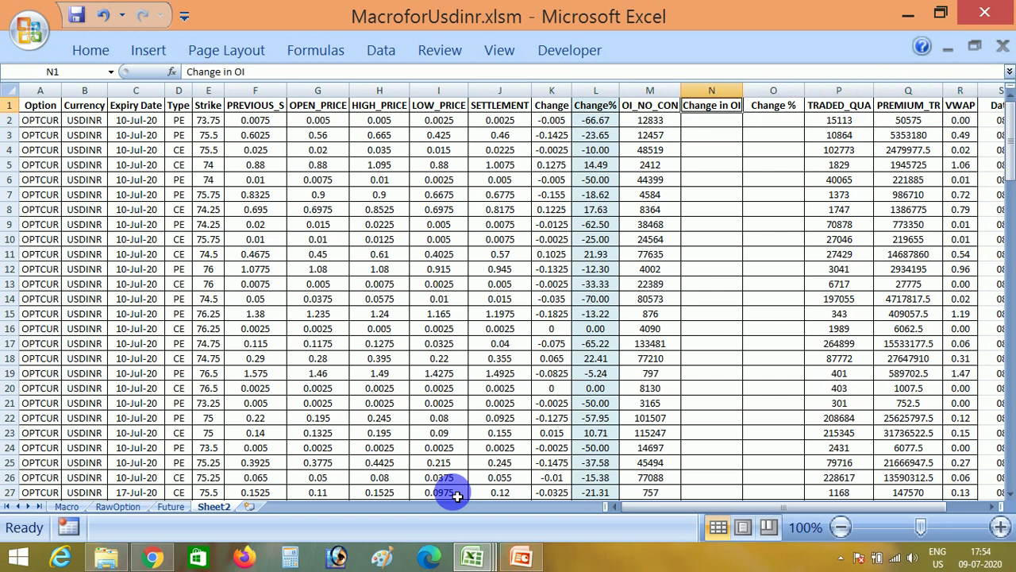
key(shift+Right)
key(Down)
key(Up)
key(shift+Right)
key(Down)
key(Down)
key(Down)
key(Up)
key(Up)
key(Up)
- Check the date entries in the first rows of the Date column and return to the first record in A2
key(Home)
key(Down)
key(ctrl+Right)
key(ctrl+Right)
key(ctrl+Right)
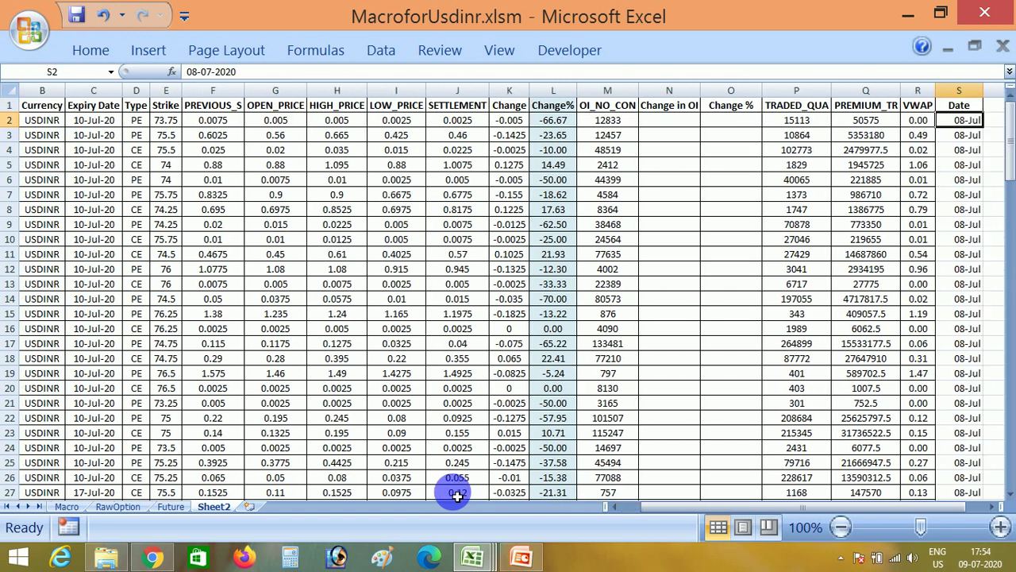
key(Down)
key(Down)
key(Down)
key(Up)
key(Up)
key(Up)
key(ctrl+Left)
key(ctrl+Left)
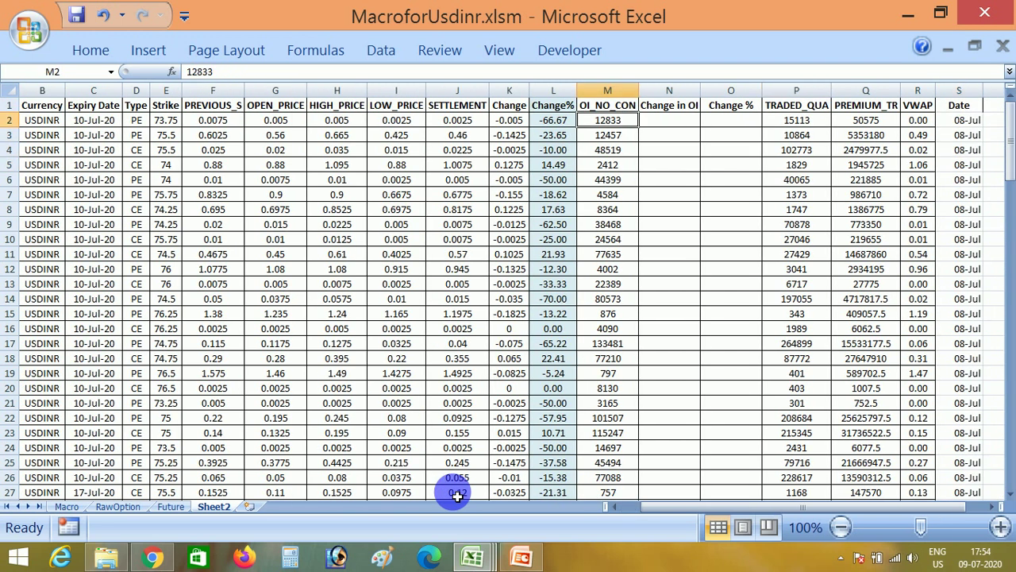
key(ctrl+Left)
key(Up)
key(Down)
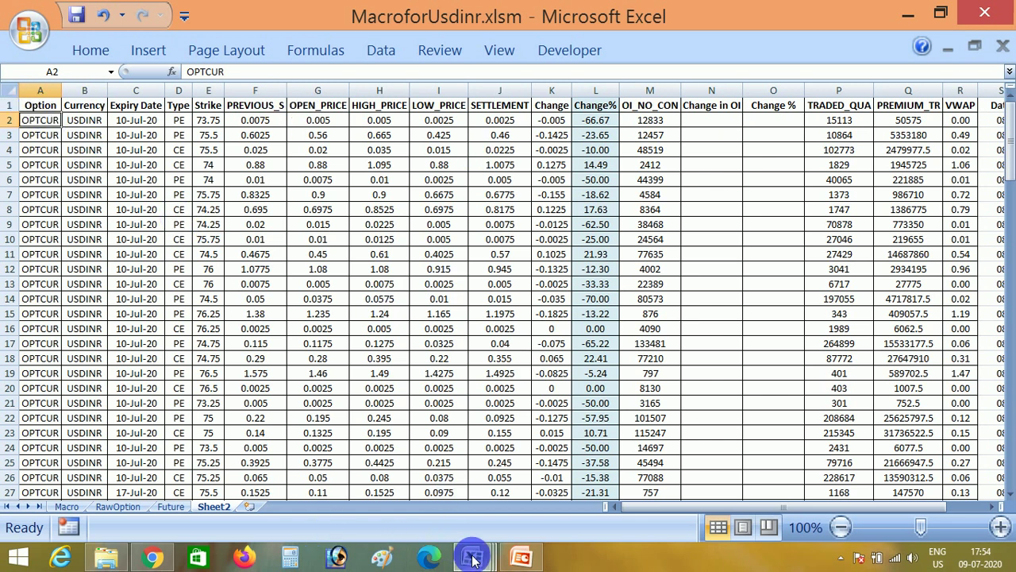
- Close the source files CD_NSE_FO080720.csv and CD_NSE_OP080720.csv
mouse_move(472, 560)
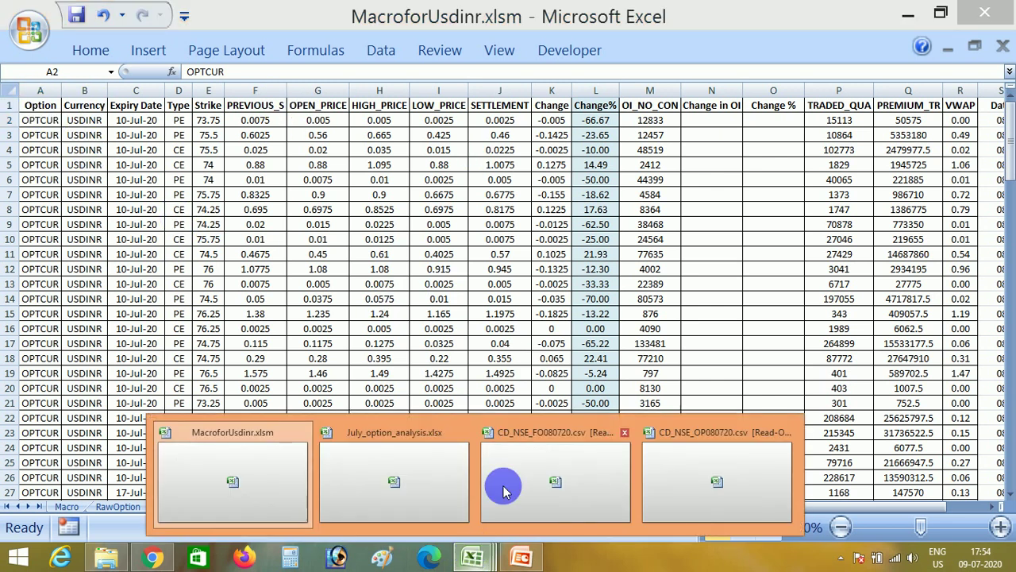
click(626, 433)
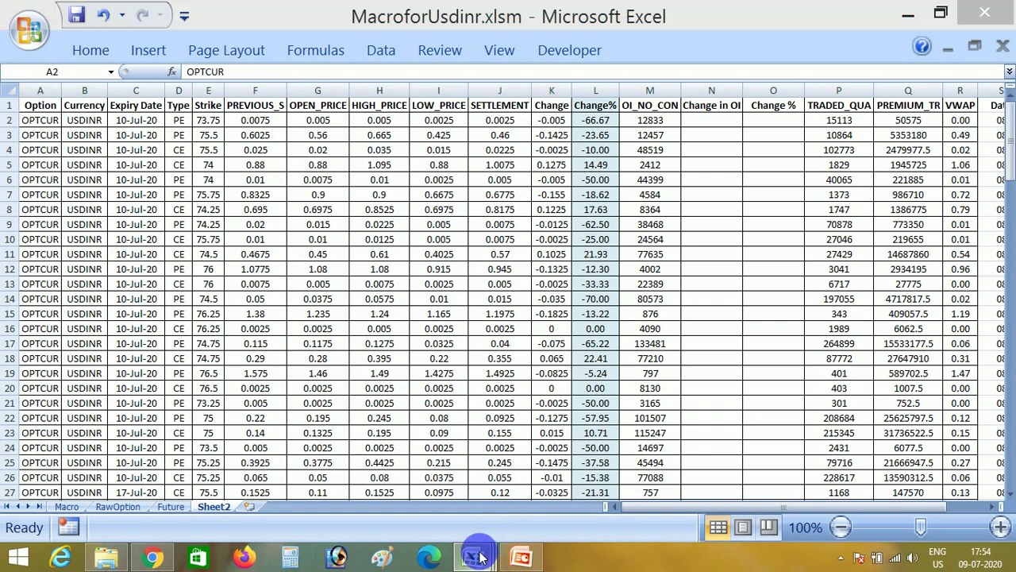
mouse_move(479, 558)
click(707, 433)
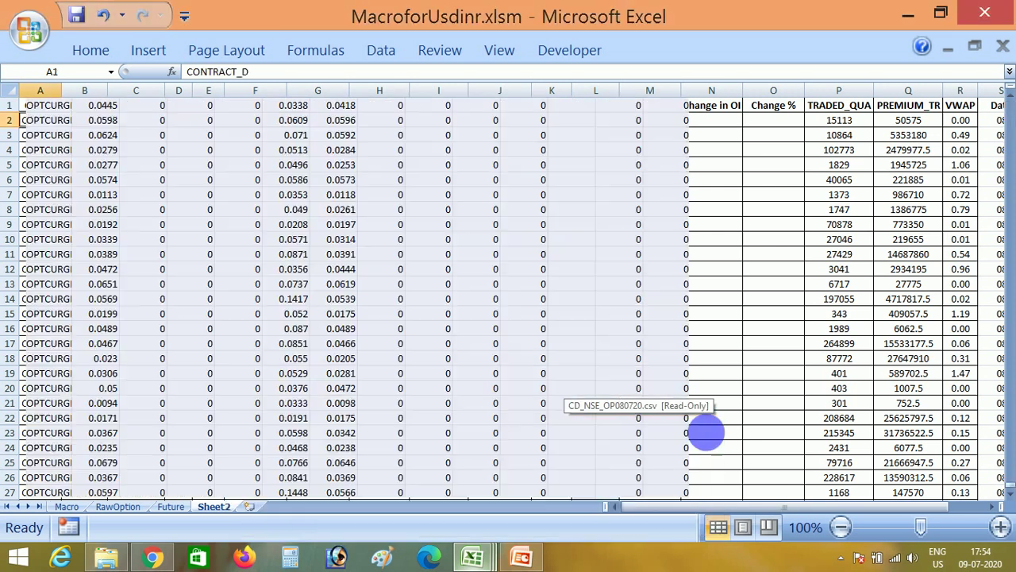
- Switch to July_option_analysis.xlsx and select B672, the first empty row below the records on the OptionData sheet
mouse_move(474, 558)
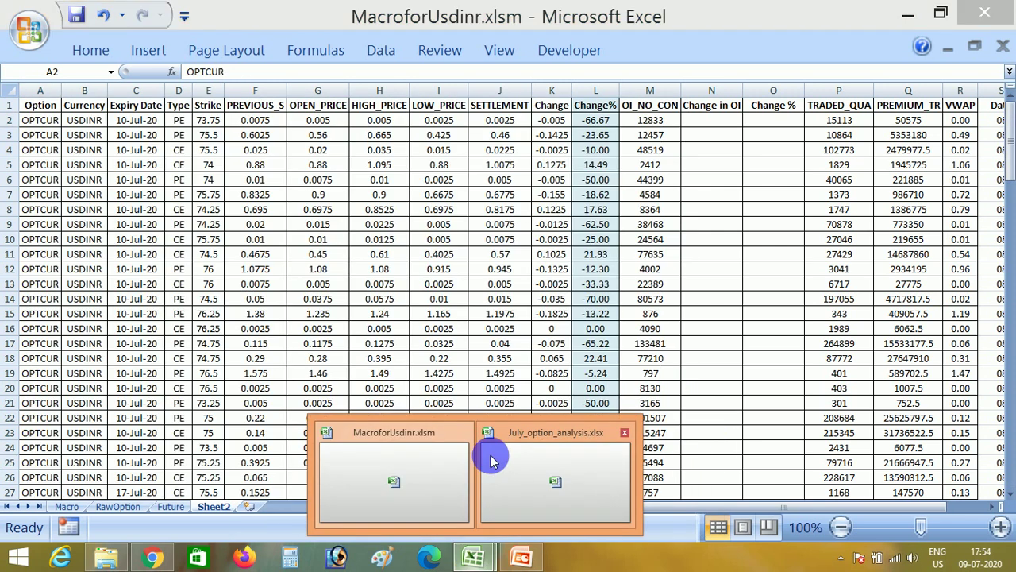
click(491, 461)
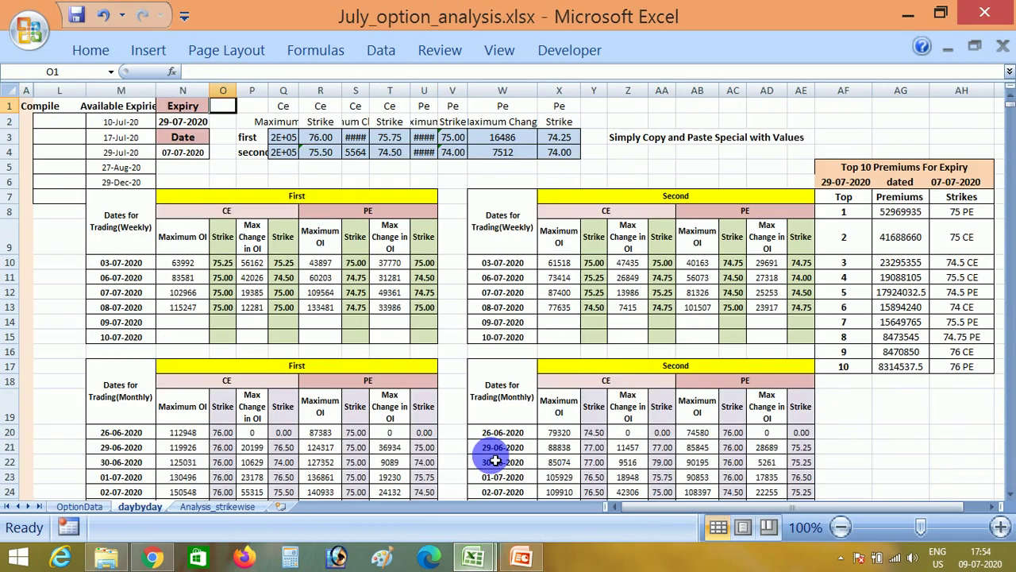
click(79, 506)
click(162, 480)
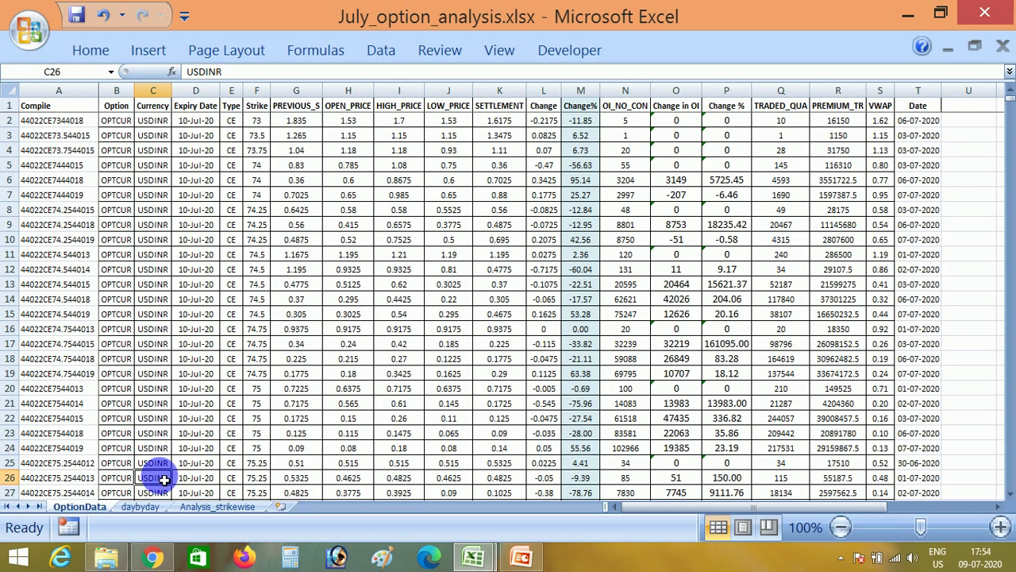
key(Left)
key(ctrl+Down)
scroll(163, 479, down, 1)
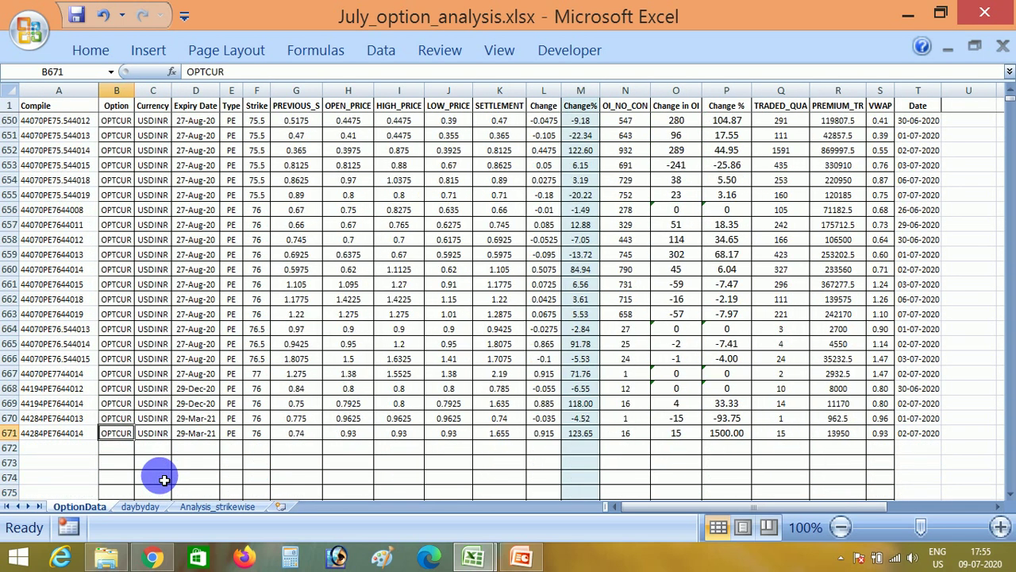
key(Down)
key(Down)
key(Down)
key(Down)
key(Down)
key(ctrl+Up)
key(Down)
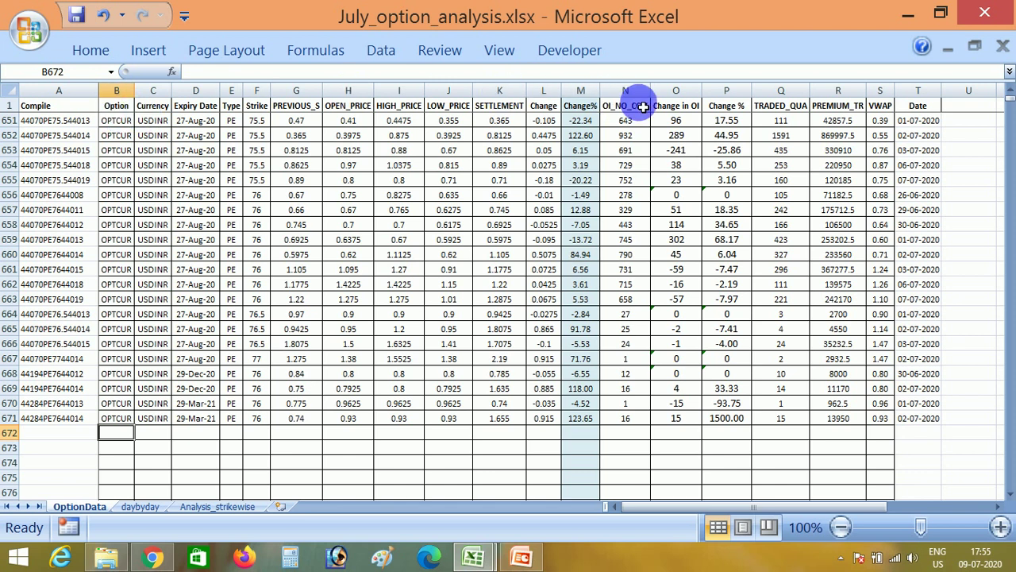
- Copy the option records in A2:S103 from Sheet2 of MacroforUsdinr.xlsm
key(alt+Tab)
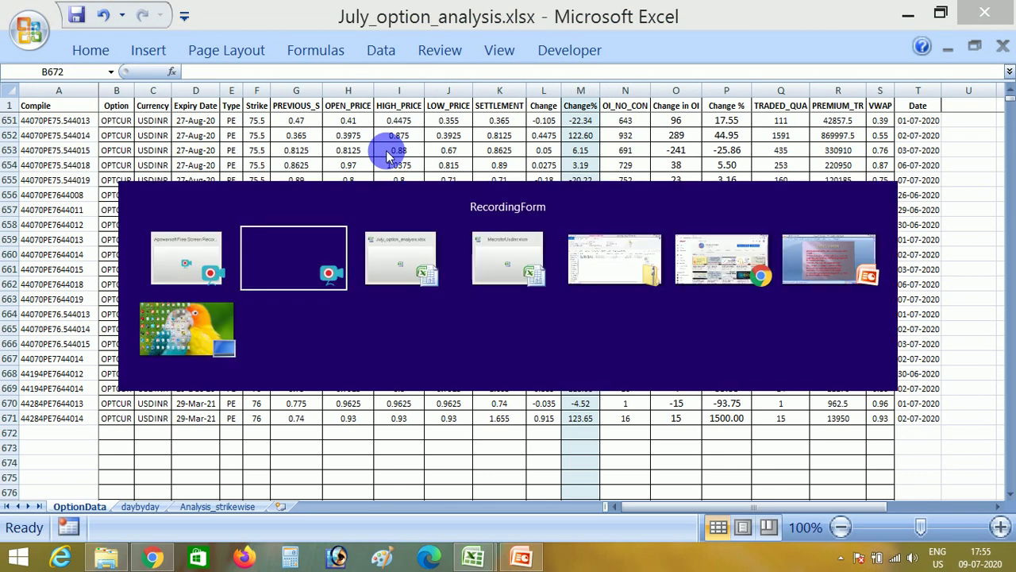
key(alt+Tab)
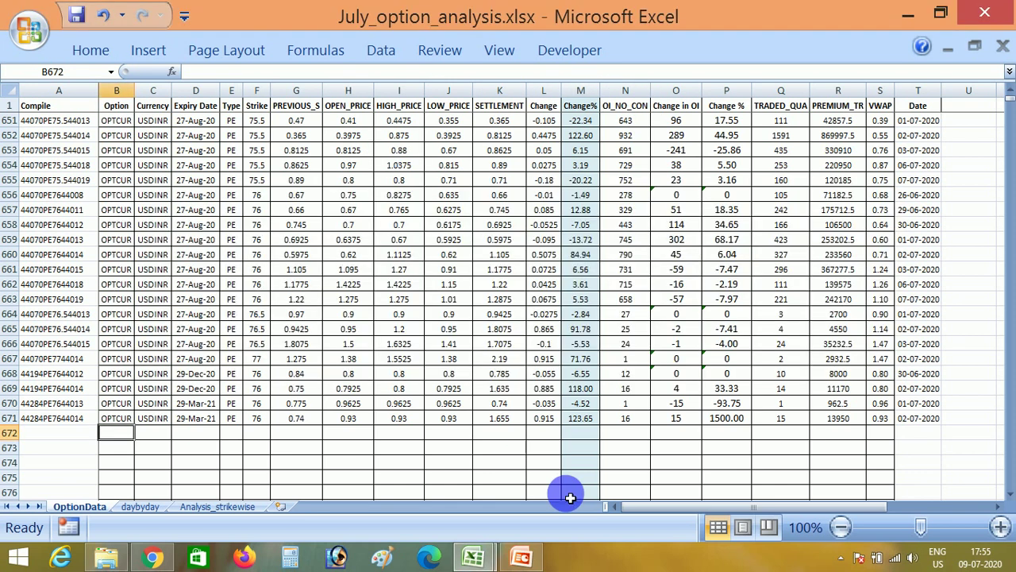
mouse_move(472, 556)
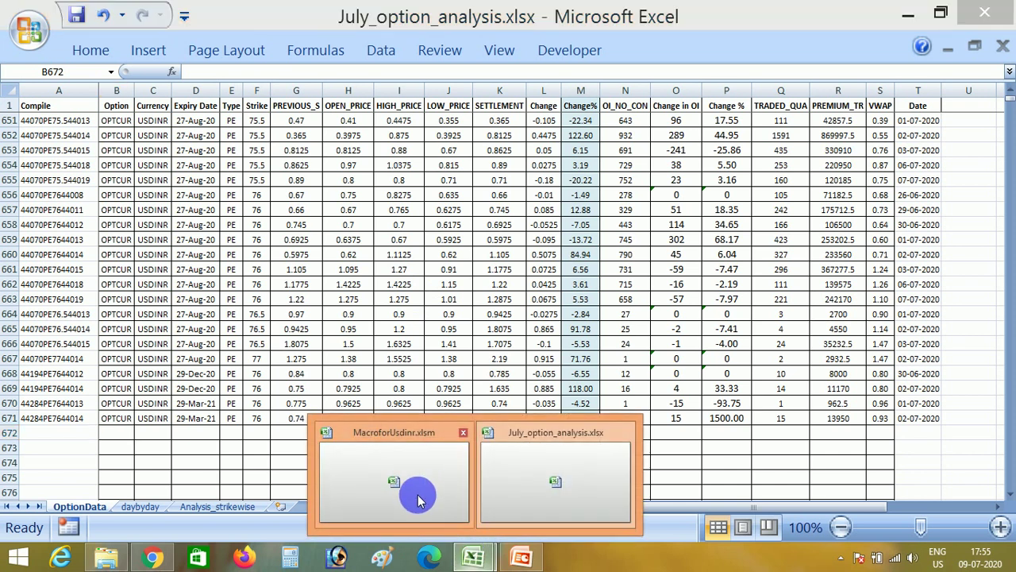
click(397, 485)
key(Down)
key(Up)
key(Down)
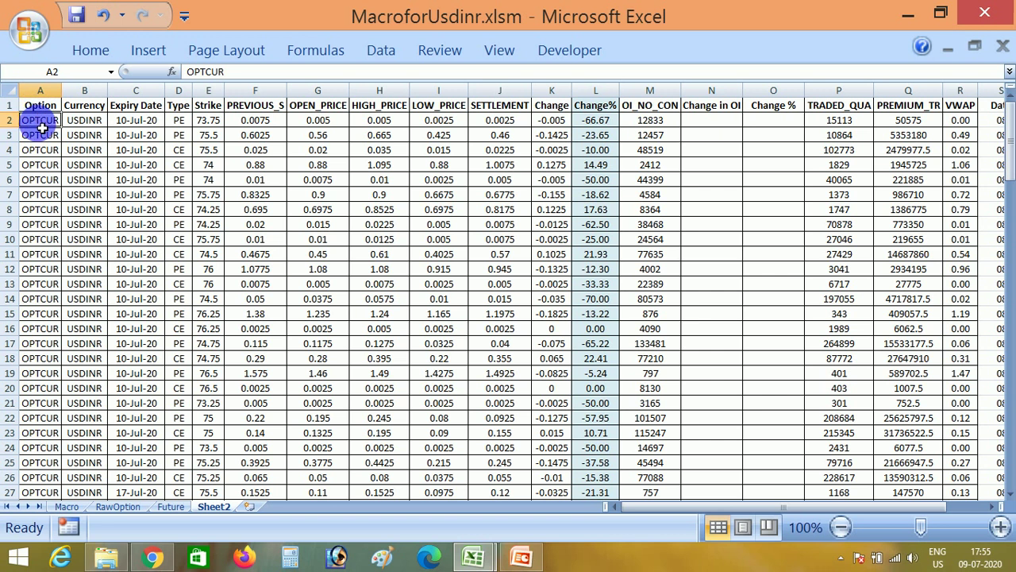
drag(41, 120, 985, 127)
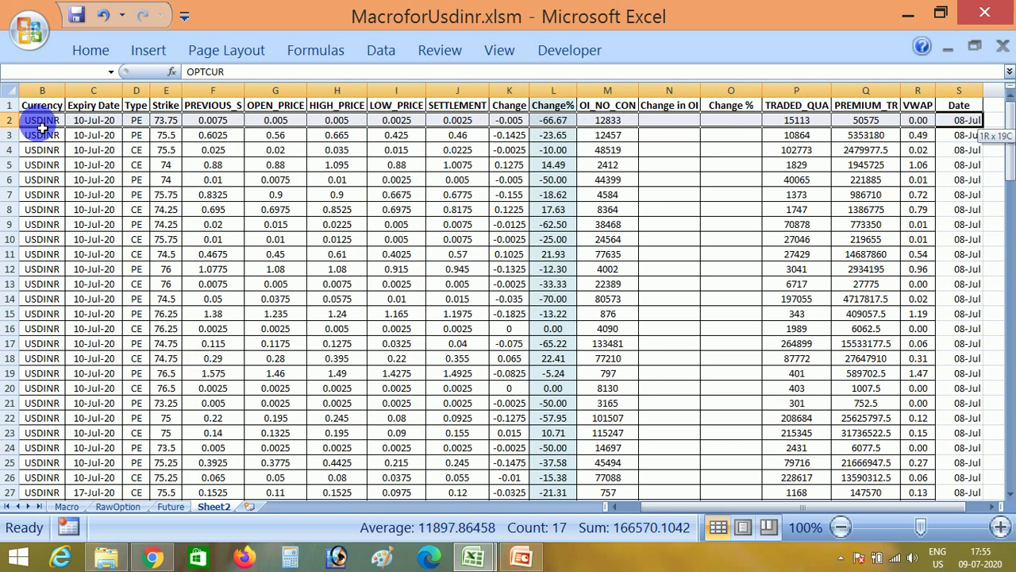
key(ctrl+shift+Down)
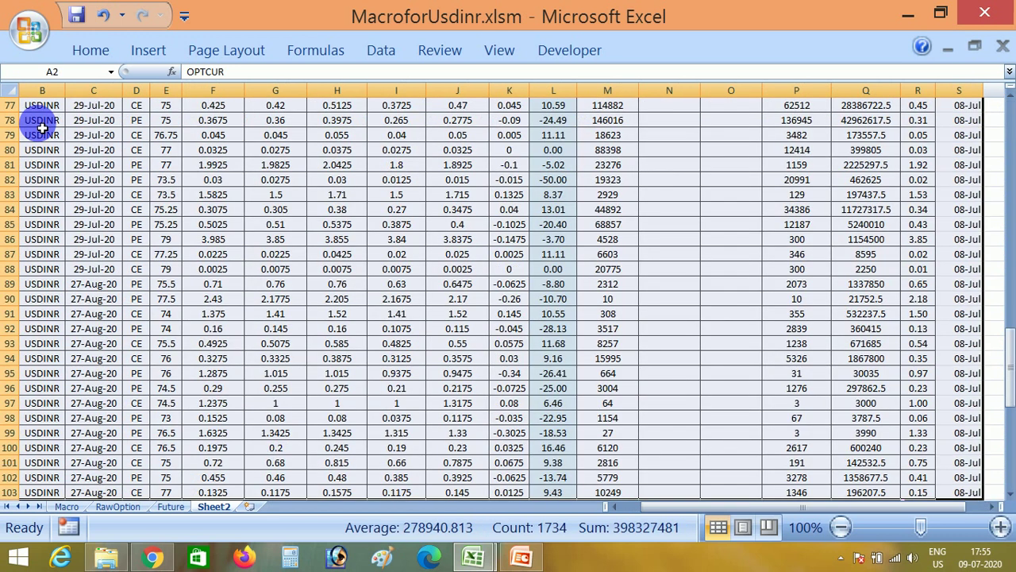
key(ctrl+c)
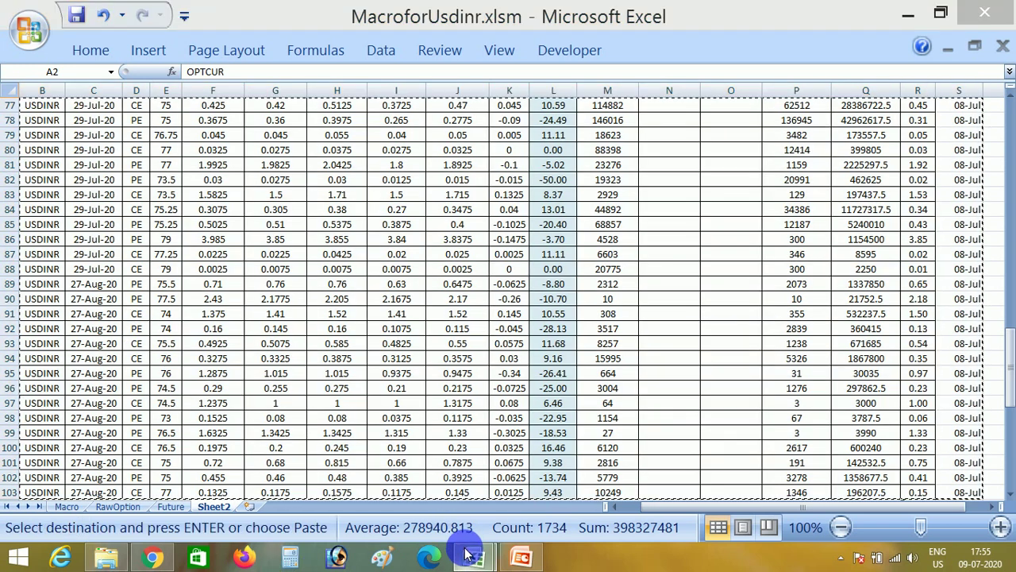
- Paste the copied option records into the OptionData sheet of July_option_analysis.xlsx, starting at B672
mouse_move(474, 558)
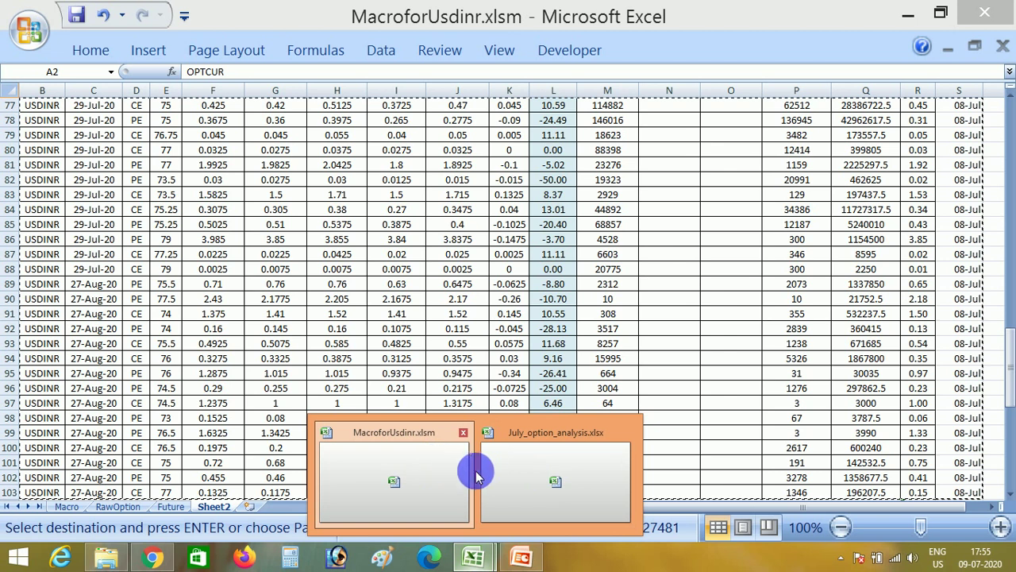
click(493, 475)
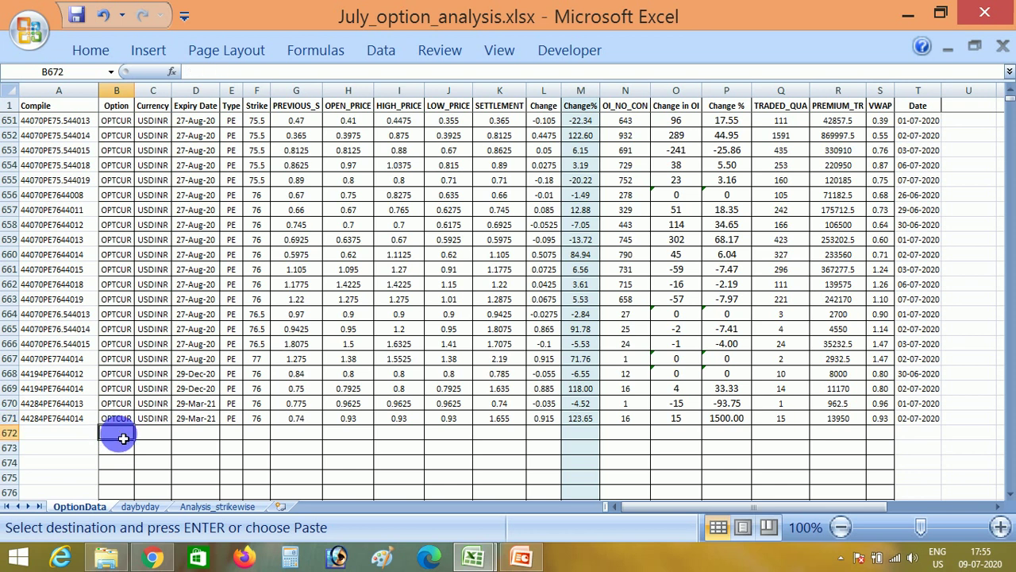
key(ctrl+v)
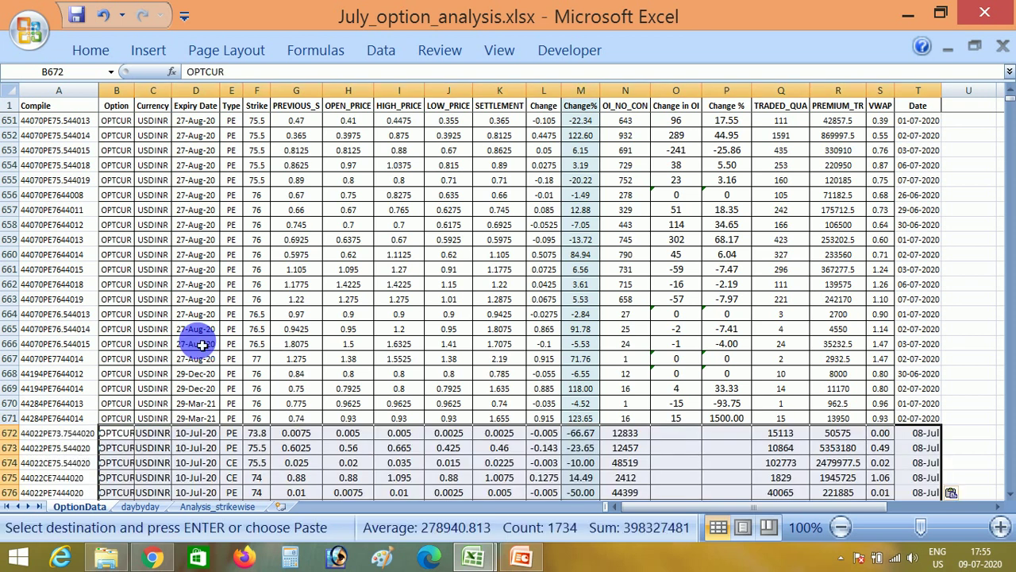
- Examine the Compile formulas in column A beside the pasted records, from row 672 on
key(Right)
key(Left)
key(Left)
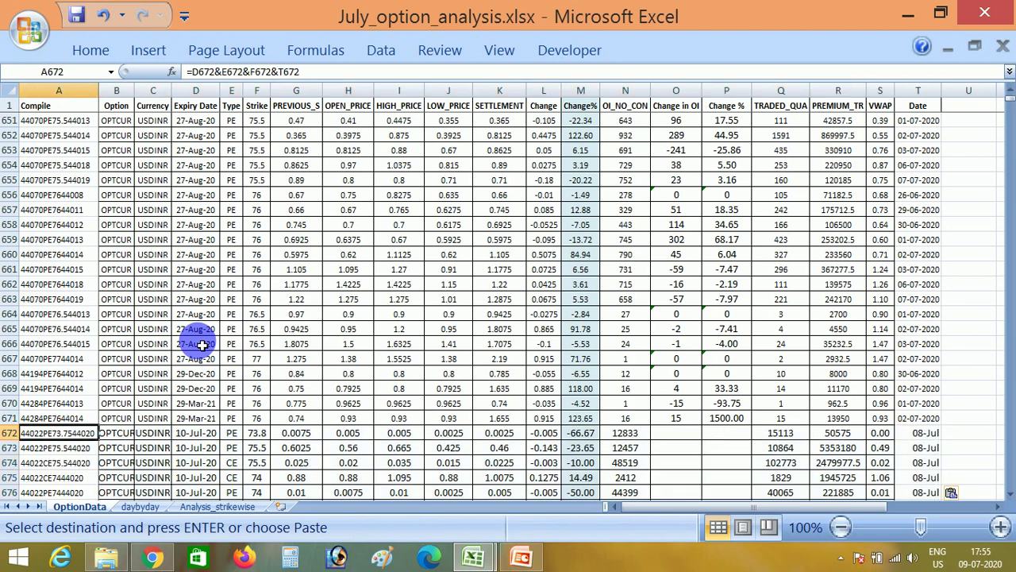
key(Down)
key(Down)
key(Down)
key(Up)
key(Up)
key(Up)
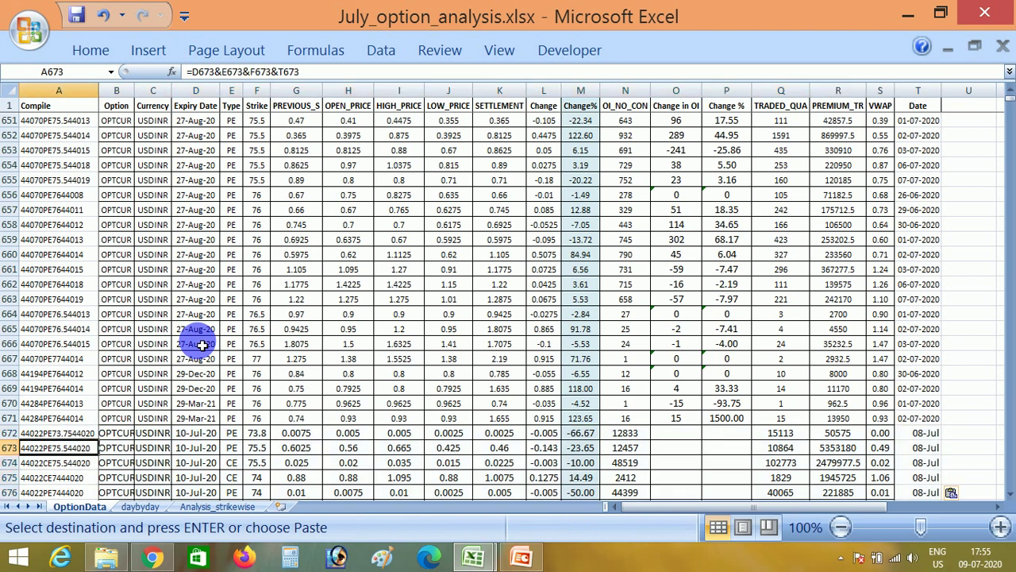
key(Right)
key(Left)
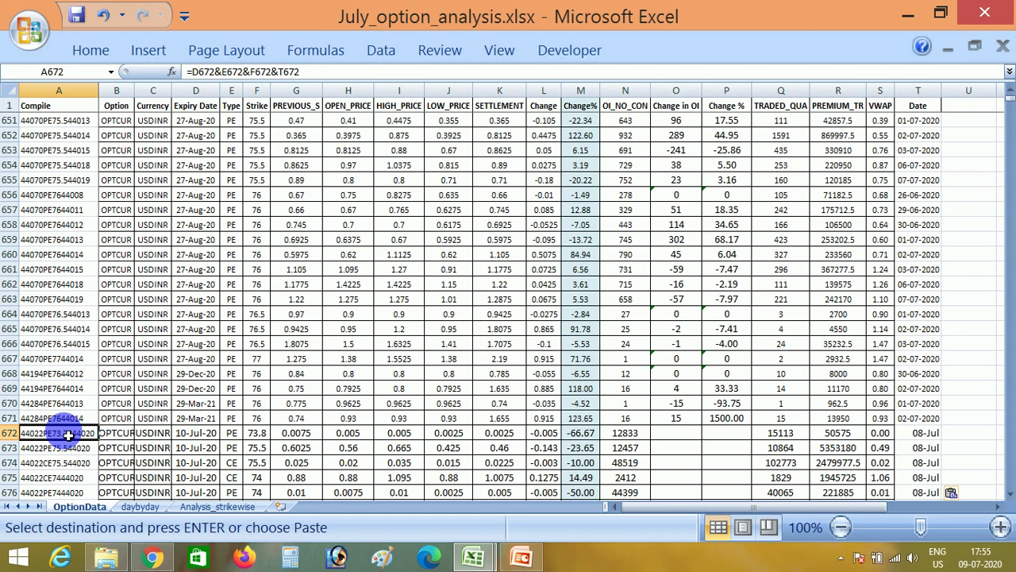
- Examine the first pasted record in row 672 from the Option column across to the Date column
click(127, 437)
key(Right)
key(Right)
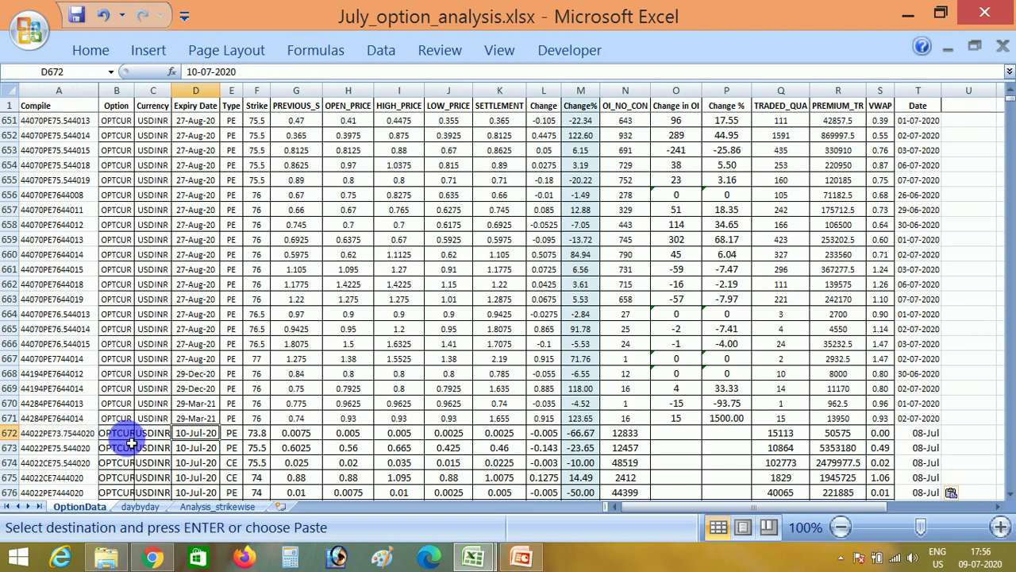
key(Right)
key(Right)
key(Right)
key(Right)
key(Right)
key(Right)
key(Right)
key(Right)
key(Right)
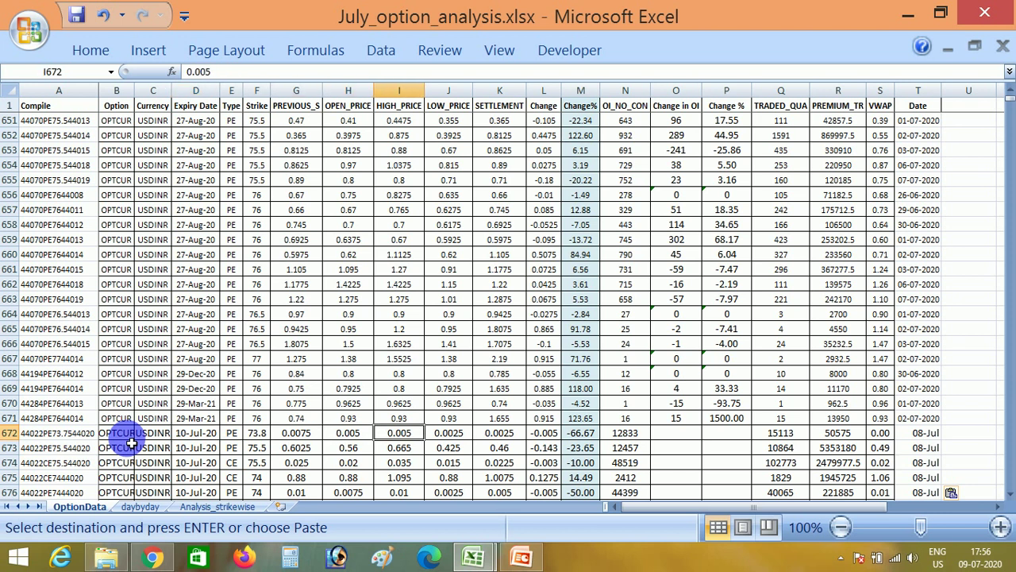
key(Right)
key(Right)
key(Right)
key(Right)
key(Right)
key(Right)
key(Right)
key(Right)
key(Right)
key(Right)
key(Left)
key(Left)
key(Left)
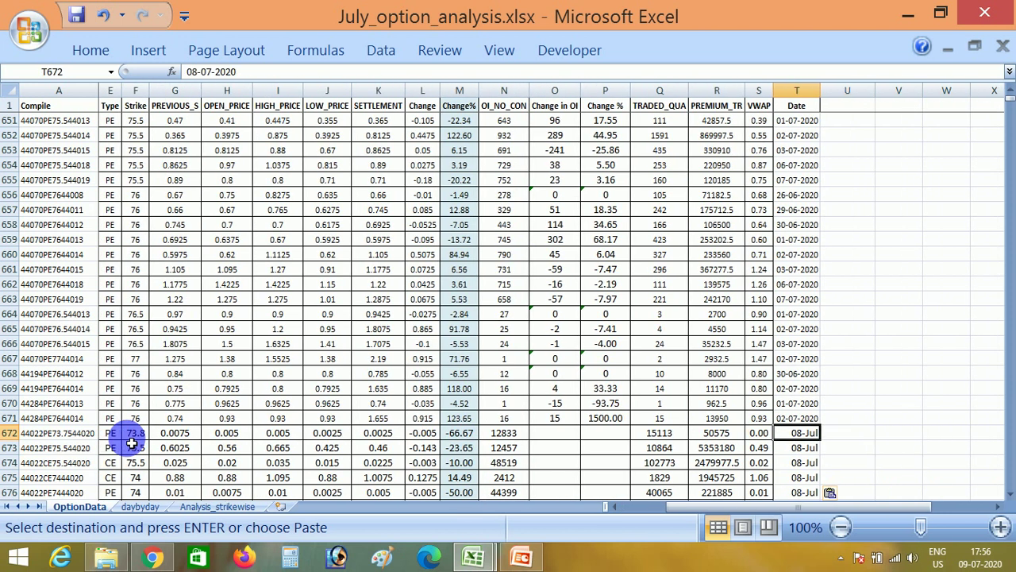
- Clear the existing Change in OI and Change % values from O2:P671
key(Up)
key(Down)
key(Left)
key(Left)
key(Left)
key(Left)
key(Left)
key(Left)
key(Right)
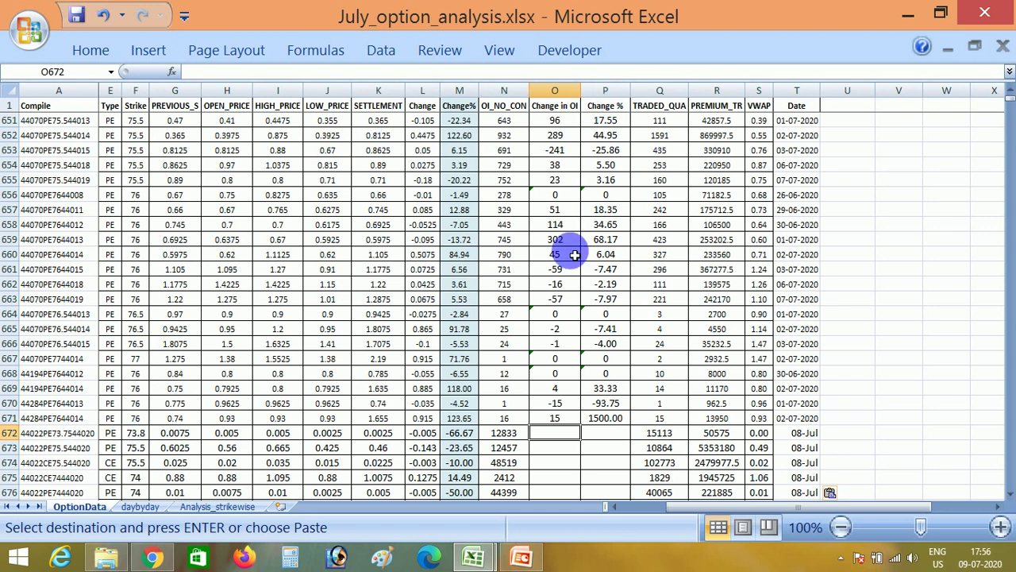
click(564, 424)
key(shift+Right)
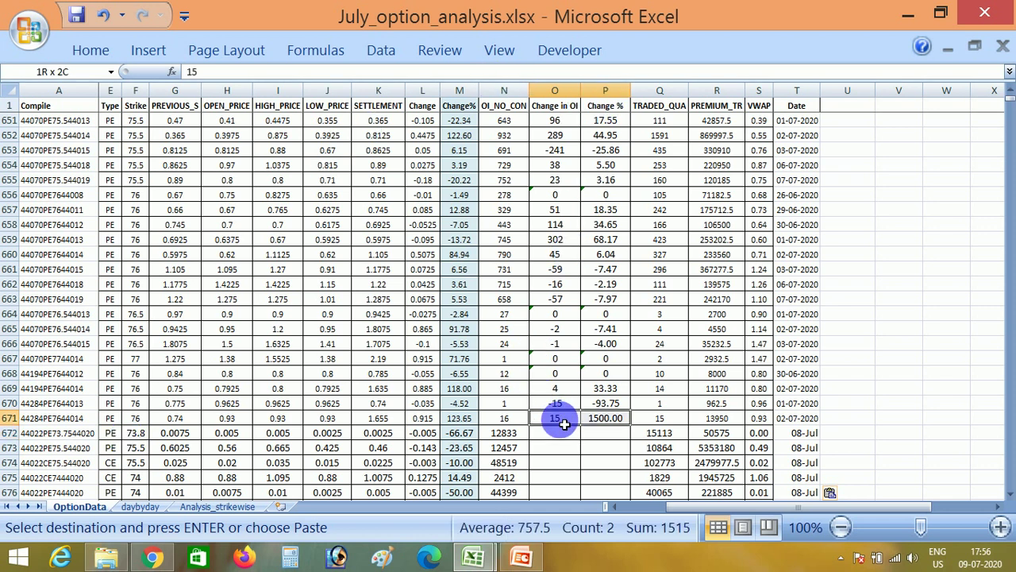
key(ctrl+shift+Up)
key(shift+Down)
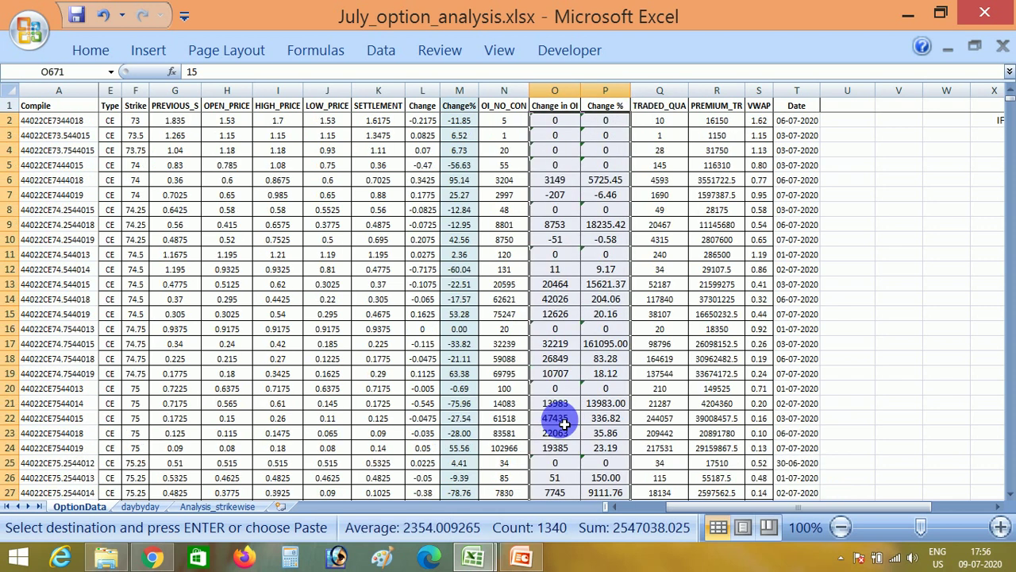
key(Delete)
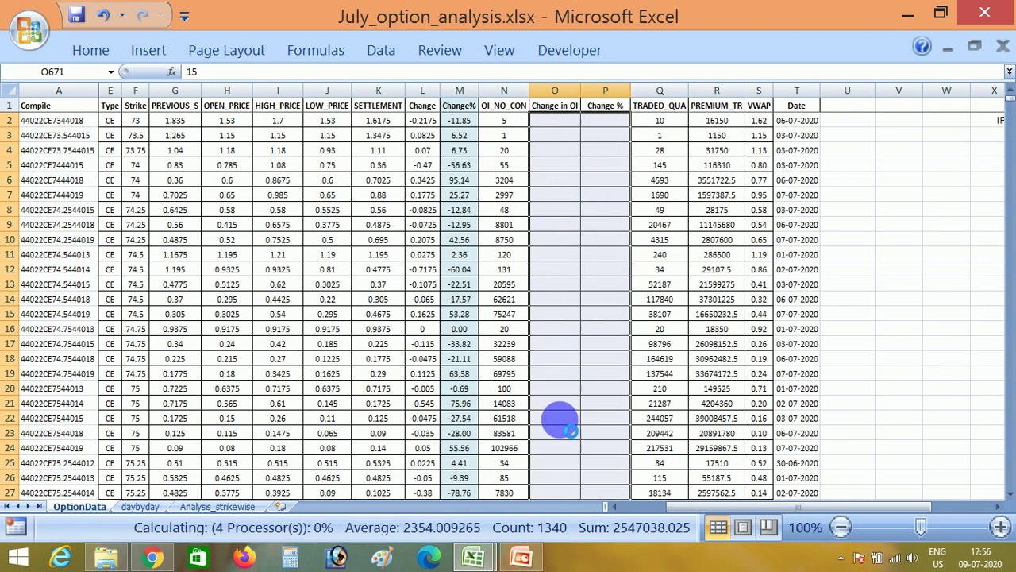
- Check the Change in OI and Change % columns below their headers for leftover entries
key(ctrl+Up)
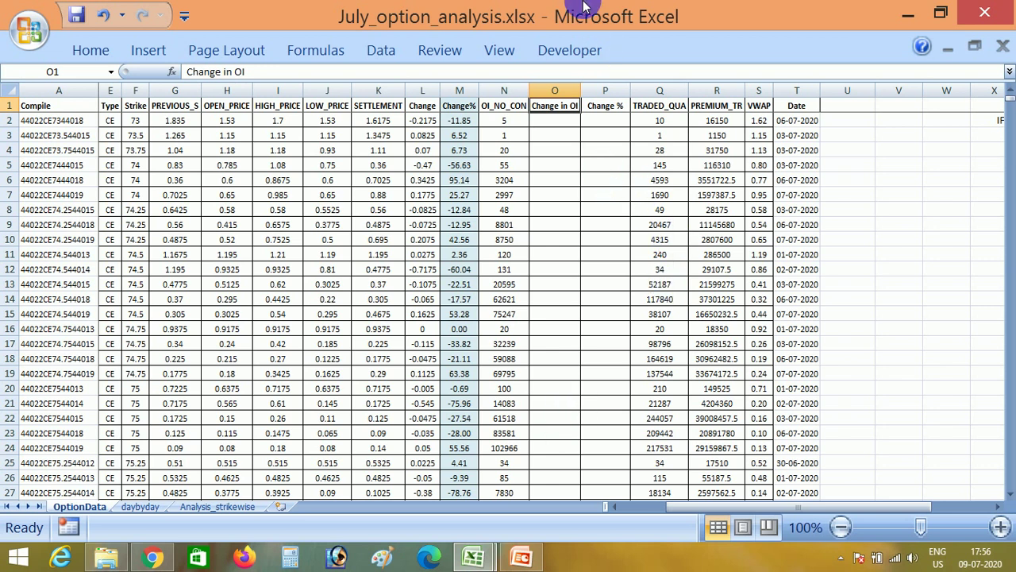
key(ctrl+Down)
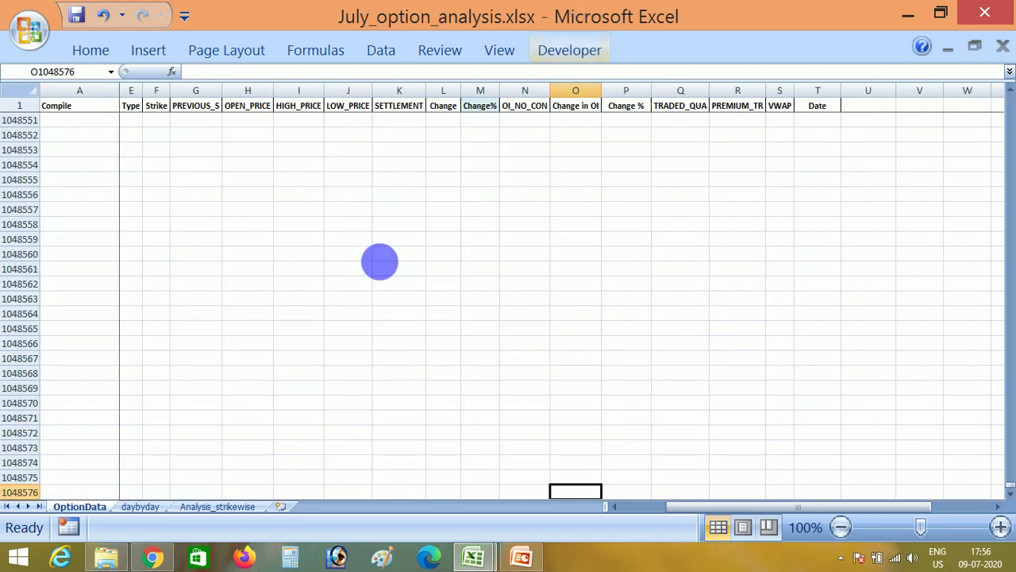
key(ctrl+Up)
key(Right)
key(ctrl+Down)
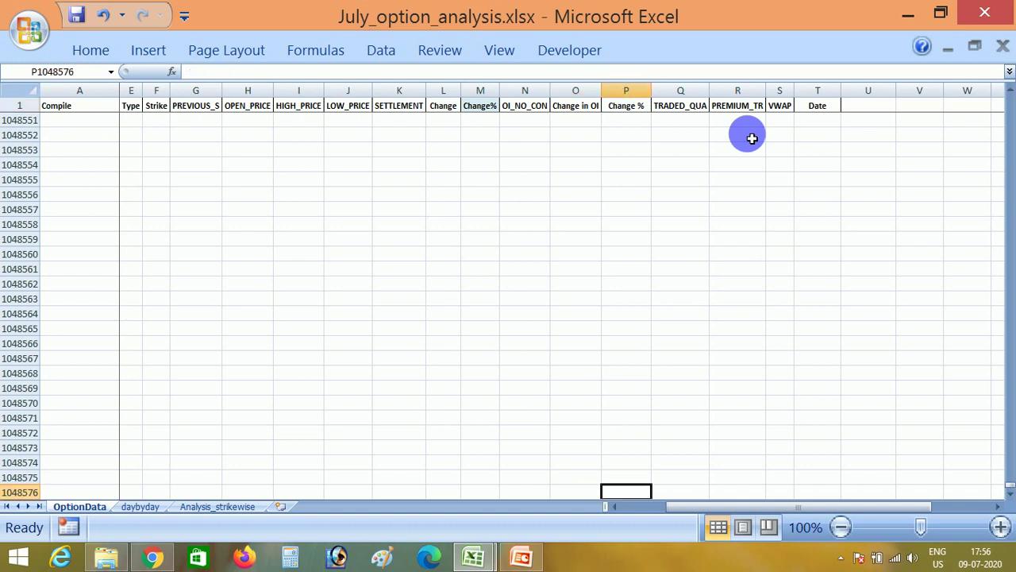
key(ctrl+Up)
- Copy the Change in OI and Change % formula texts stored in Y2:Z2
key(Down)
key(Right)
key(Right)
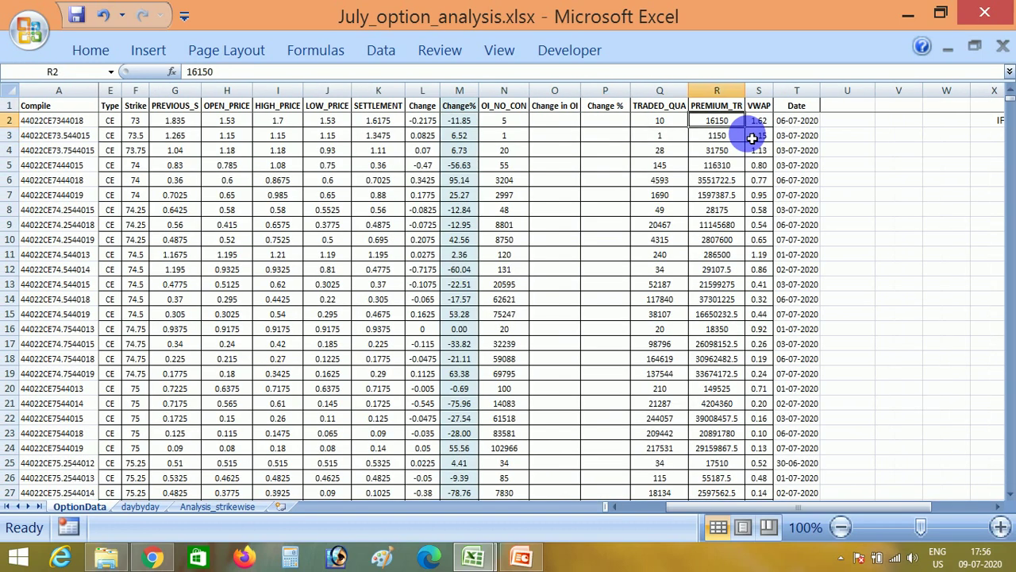
key(Right)
key(Right)
key(Right)
key(Right)
key(Right)
key(Right)
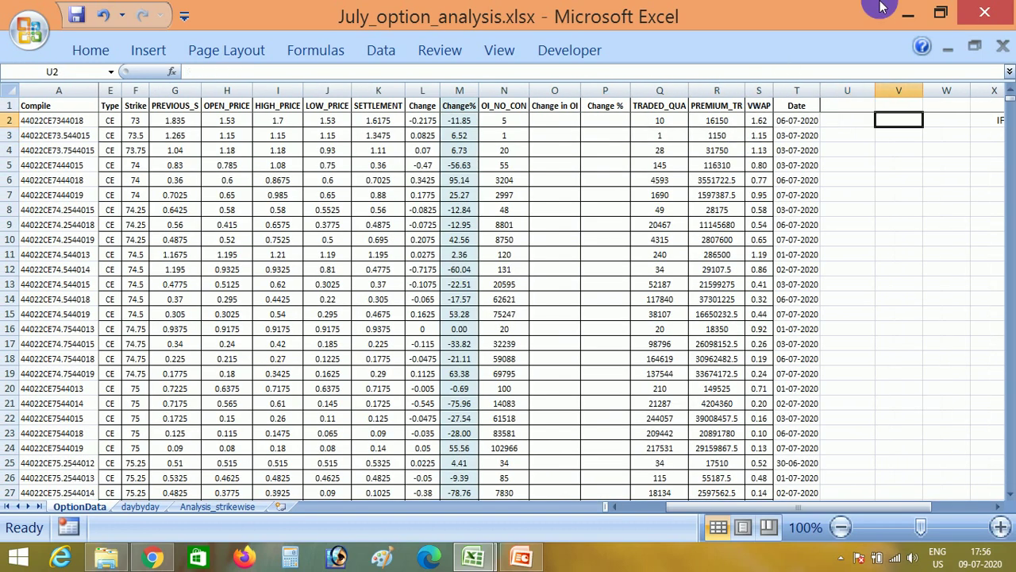
key(Right)
key(shift+Right)
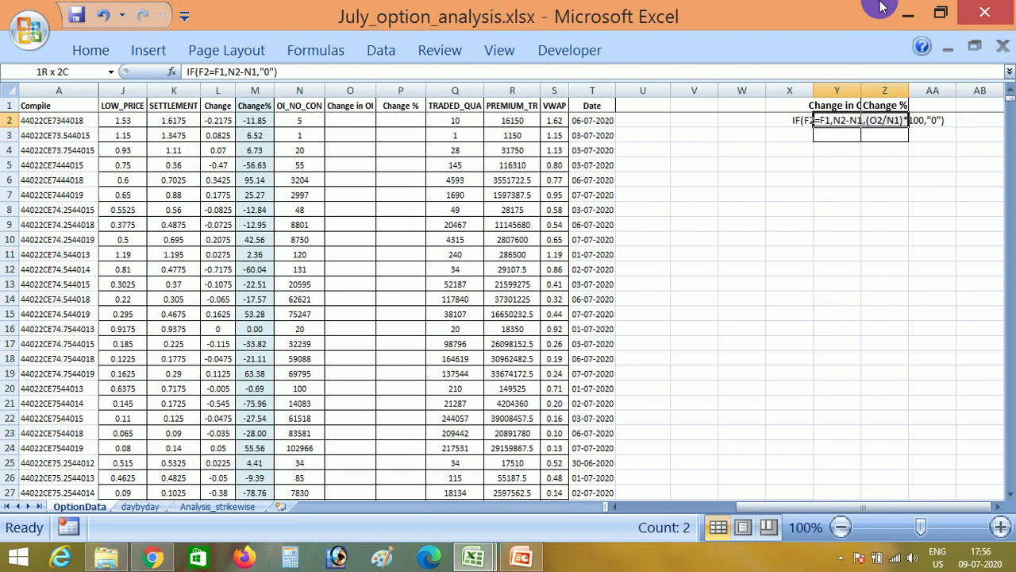
key(ctrl+c)
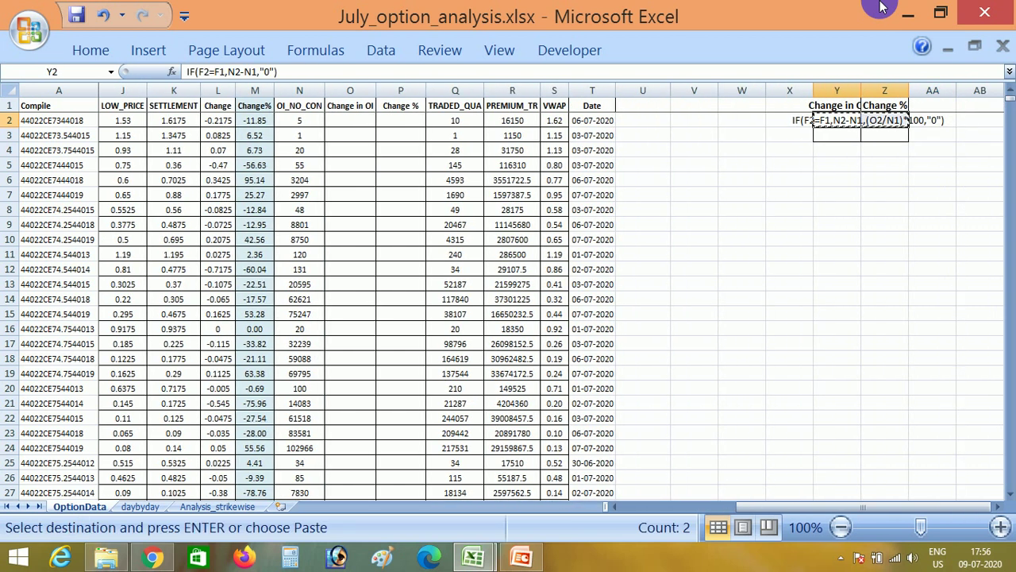
- Paste the copied formula texts into O2:P2, under Change in OI and Change %
key(Left)
key(Left)
key(Left)
key(Left)
key(Left)
key(Left)
key(Left)
key(Left)
key(Left)
key(Left)
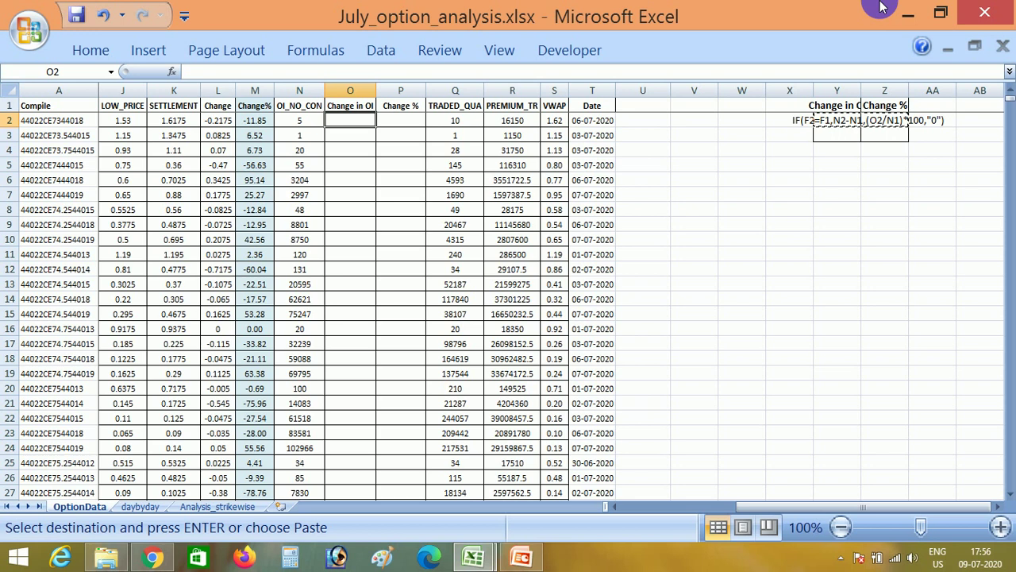
key(Return)
- Turn the text in O2 into the live formula =IF(F2=F1,N2-N1,"0")
key(shift+Left)
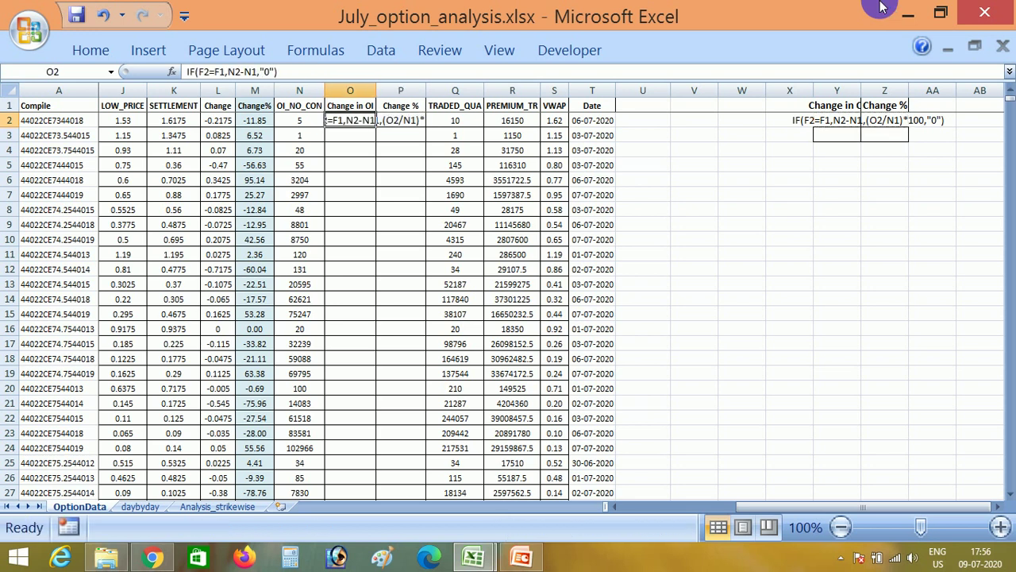
key(F2)
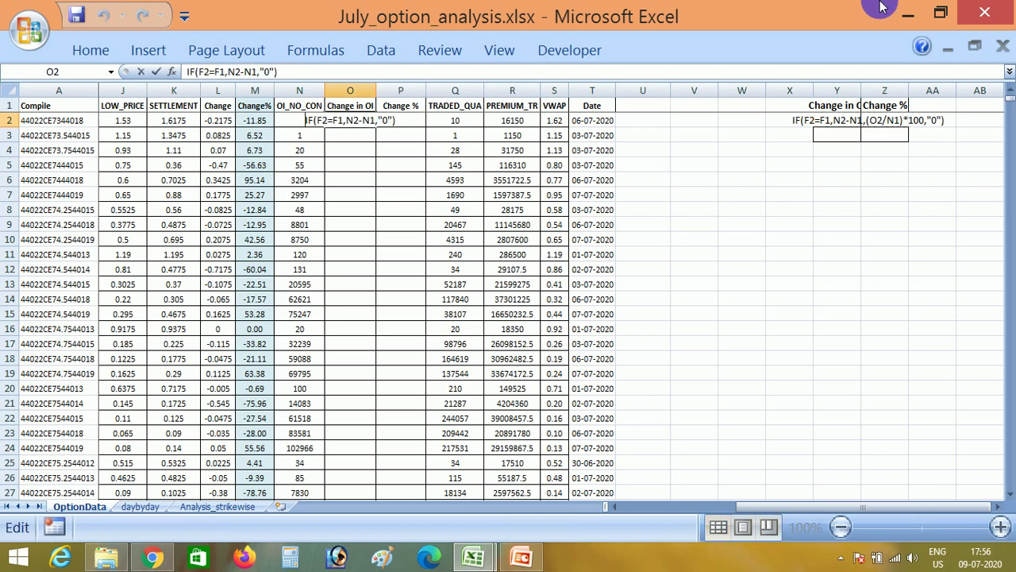
text(=)
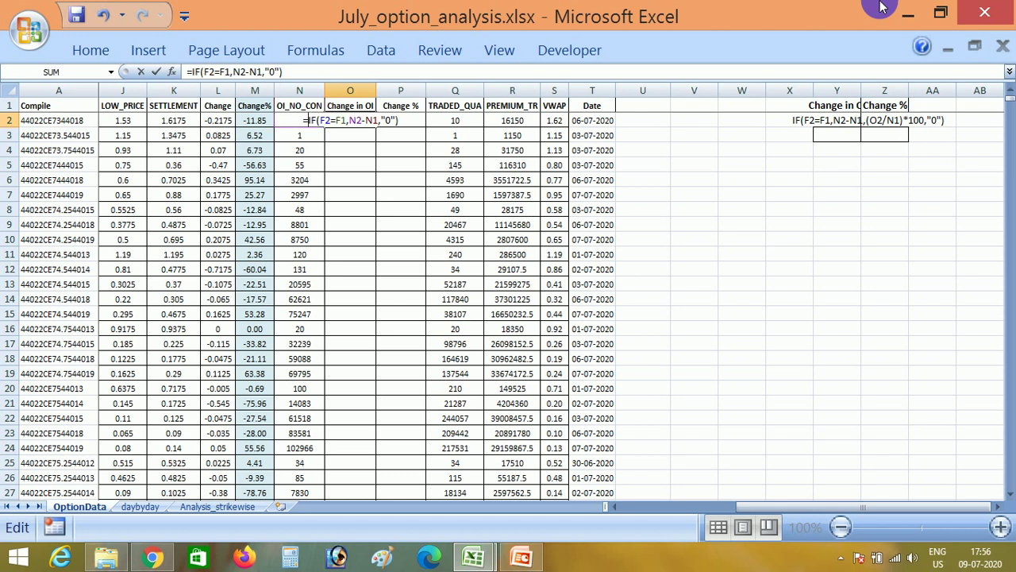
key(ctrl+Return)
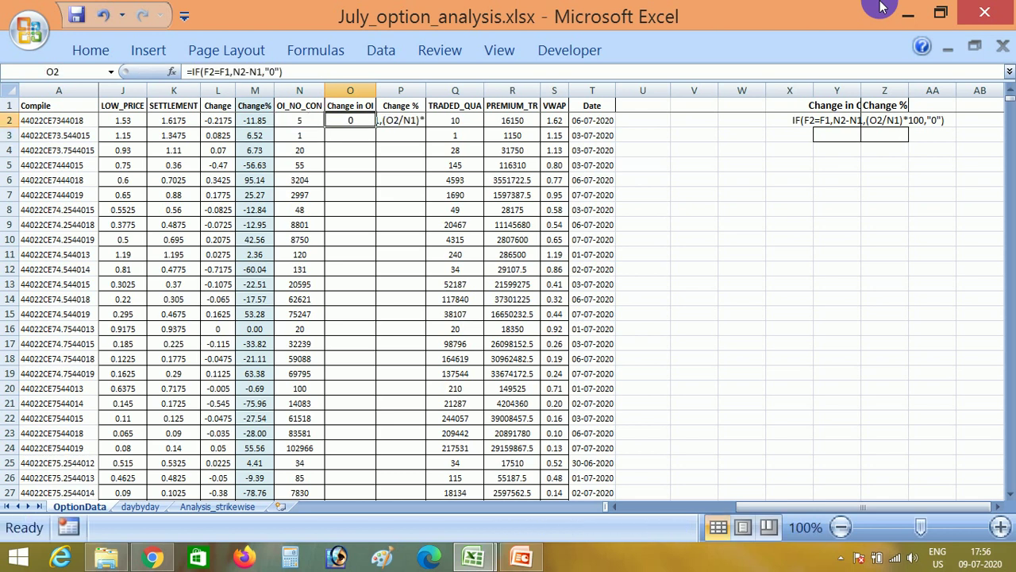
- Turn the text in P2 into the live formula =IF(F2=F1,(O2/N1)*100,"0")
key(Right)
key(F2)
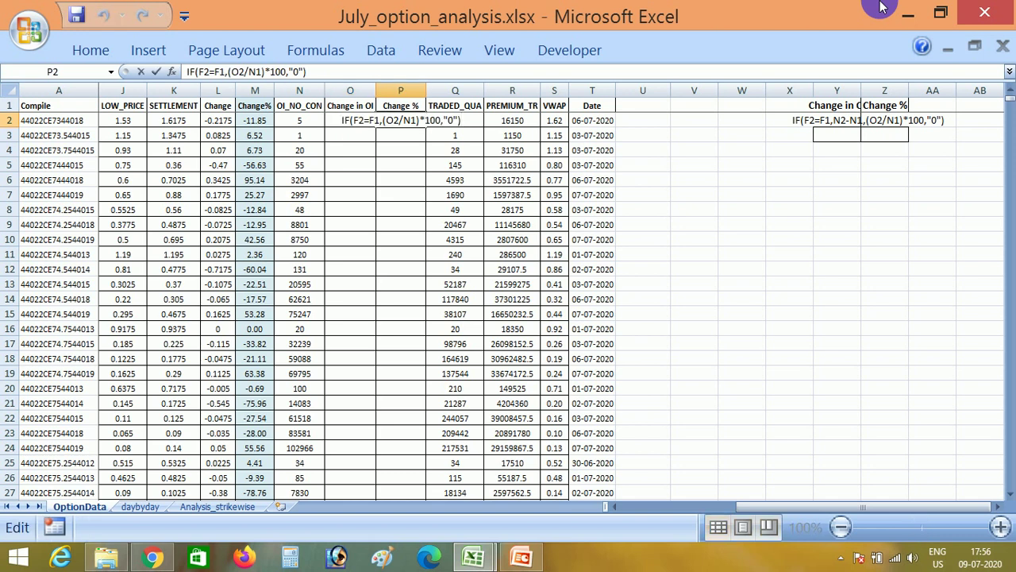
text(=)
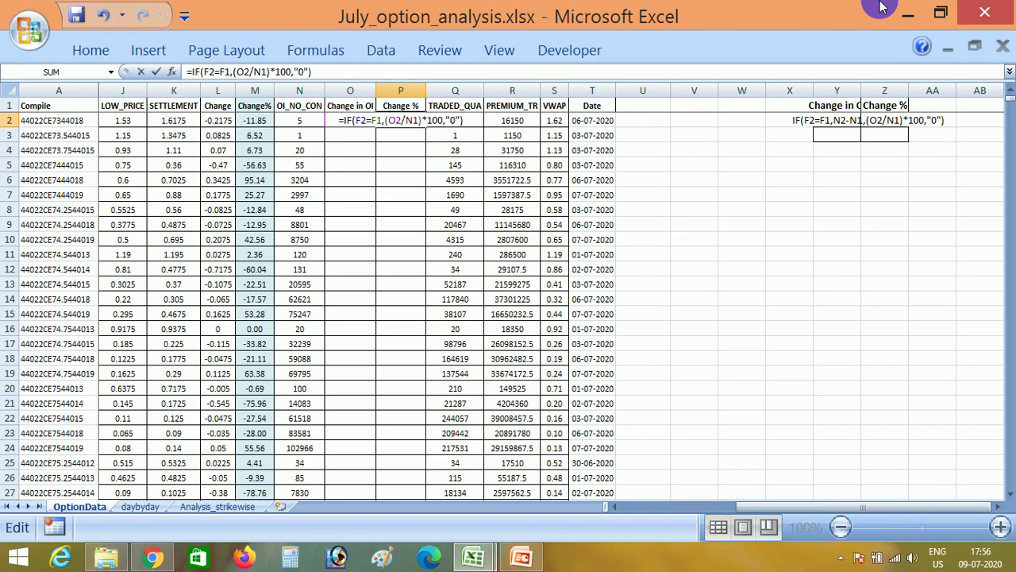
key(Return)
- Copy the formulas in O2:P2 down the Change in OI and Change % columns through row 773
key(Up)
key(Left)
key(shift+Right)
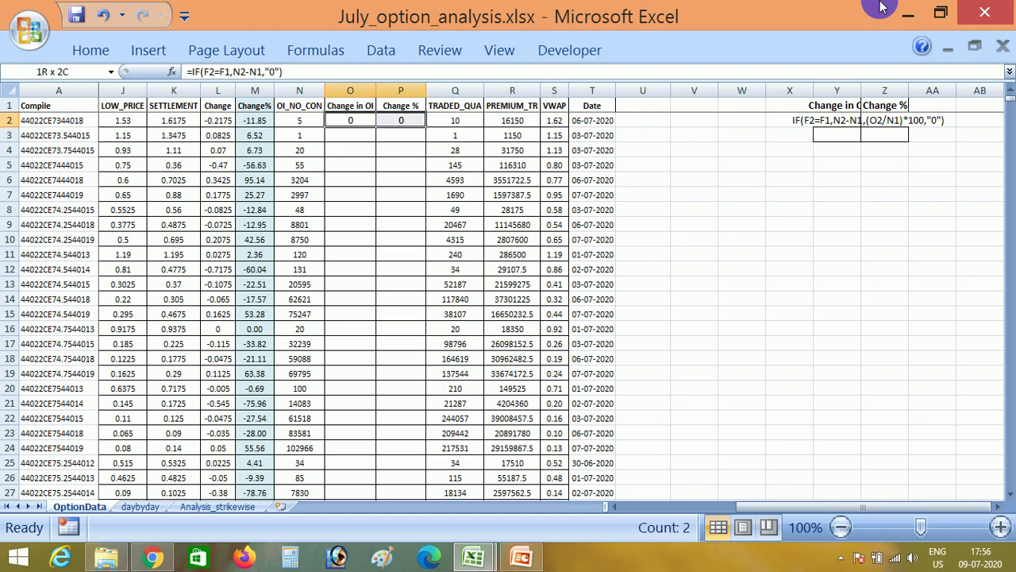
key(ctrl+c)
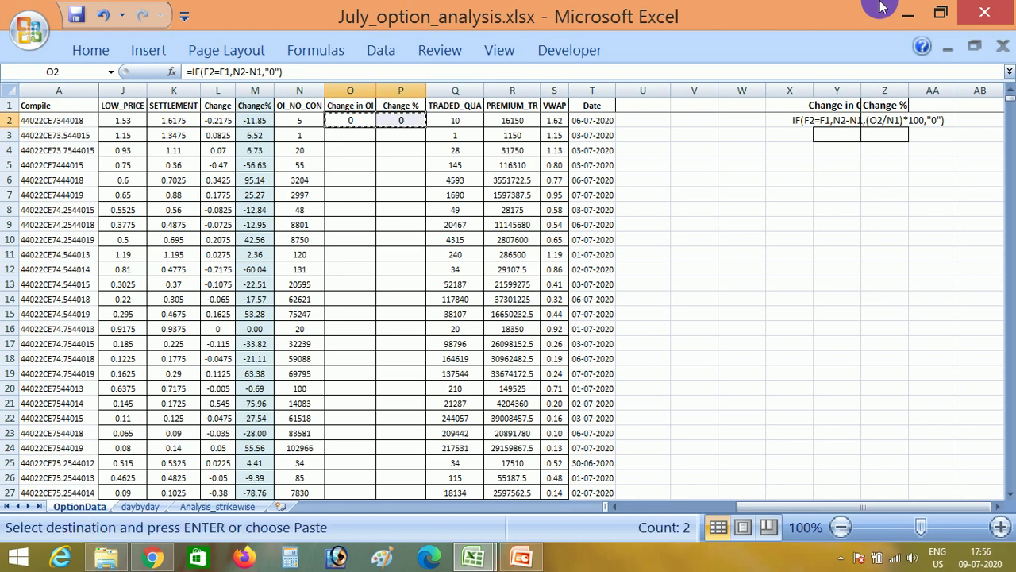
key(Left)
key(ctrl+Down)
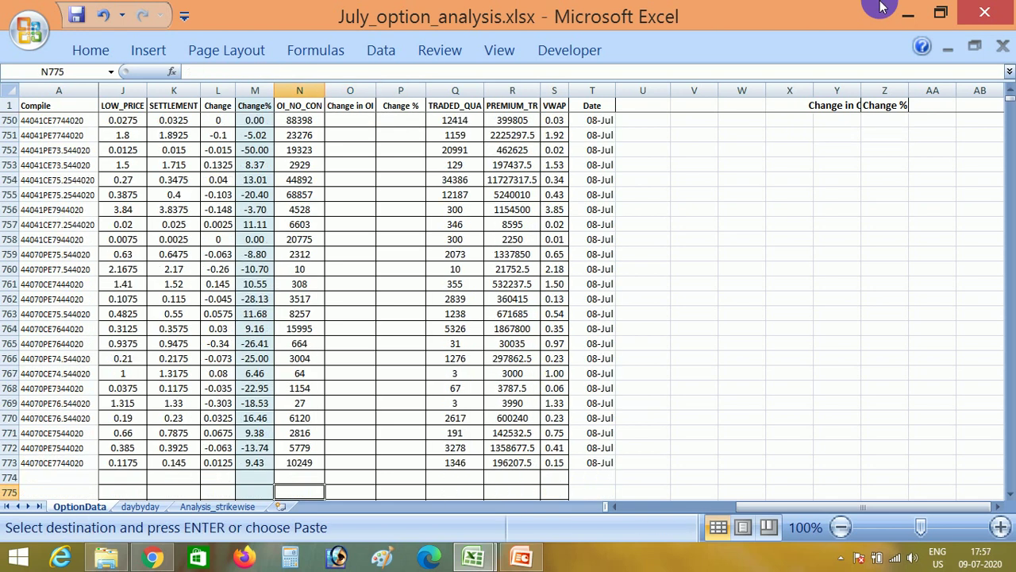
key(Right)
key(shift+Right)
key(ctrl+shift+Up)
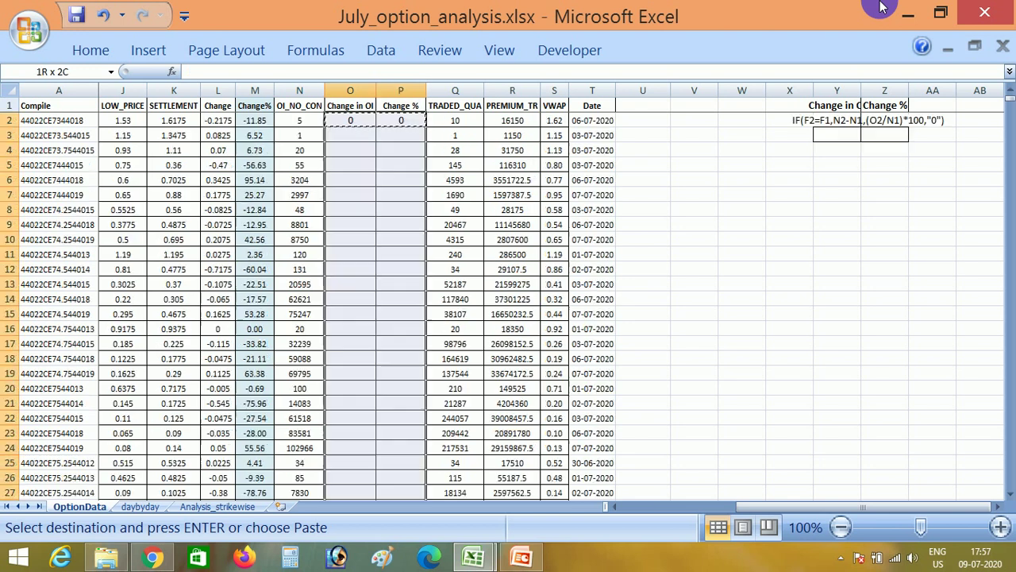
key(ctrl+v)
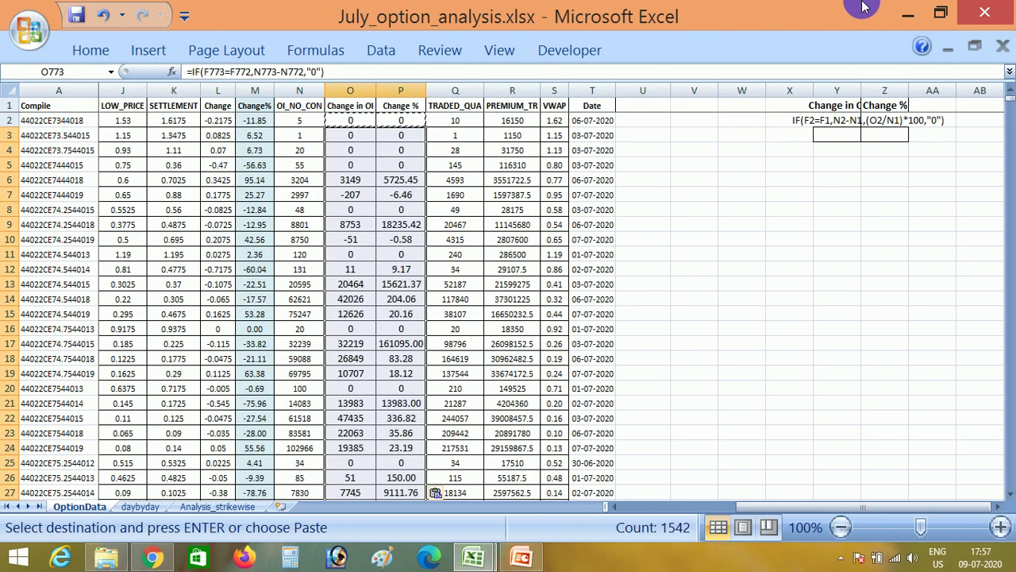
key(ctrl+Up)
key(Escape)
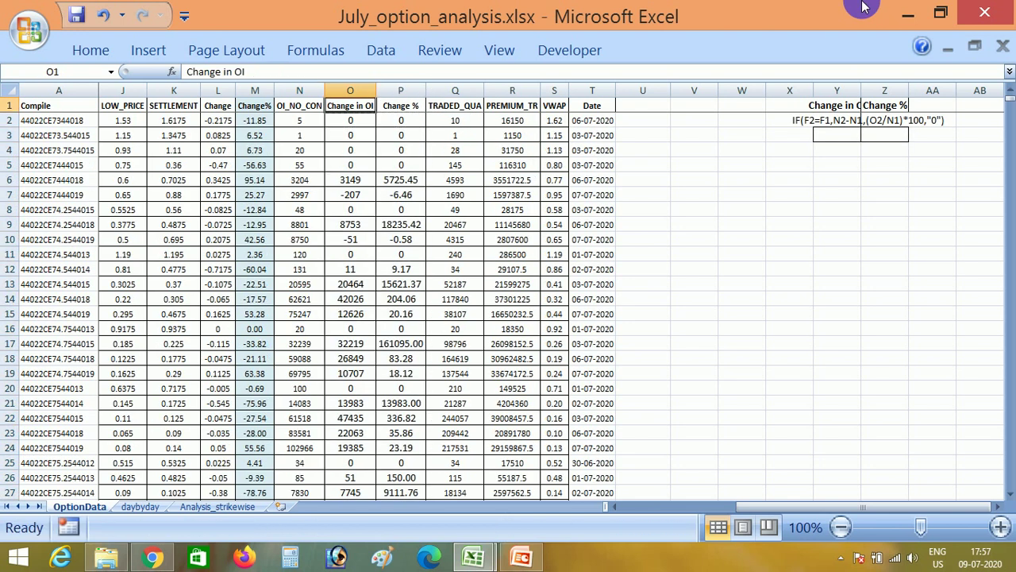
- Check that the Change in OI formulas extend from the first records to the last one in row 773
key(ctrl+Down)
key(ctrl+Down)
key(ctrl+Up)
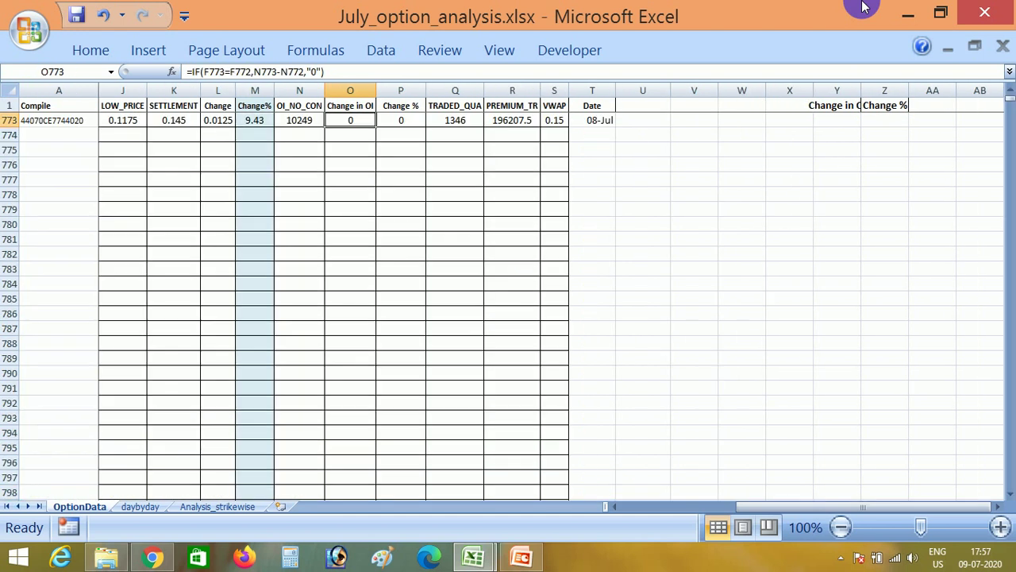
key(ctrl+Up)
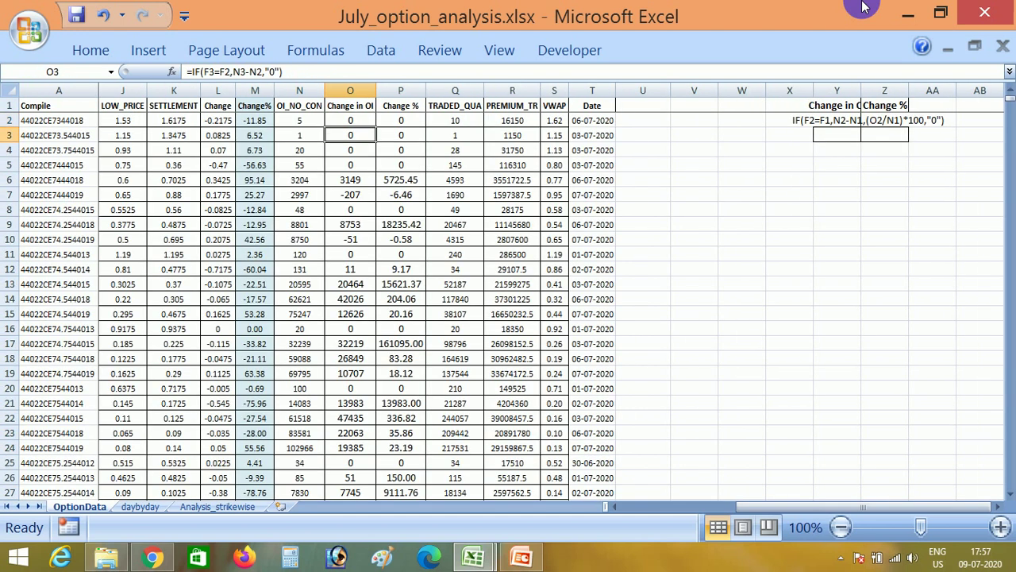
- Turn on filters for the OptionData header row from the Date header in T1
key(Right)
key(Right)
key(Right)
key(Right)
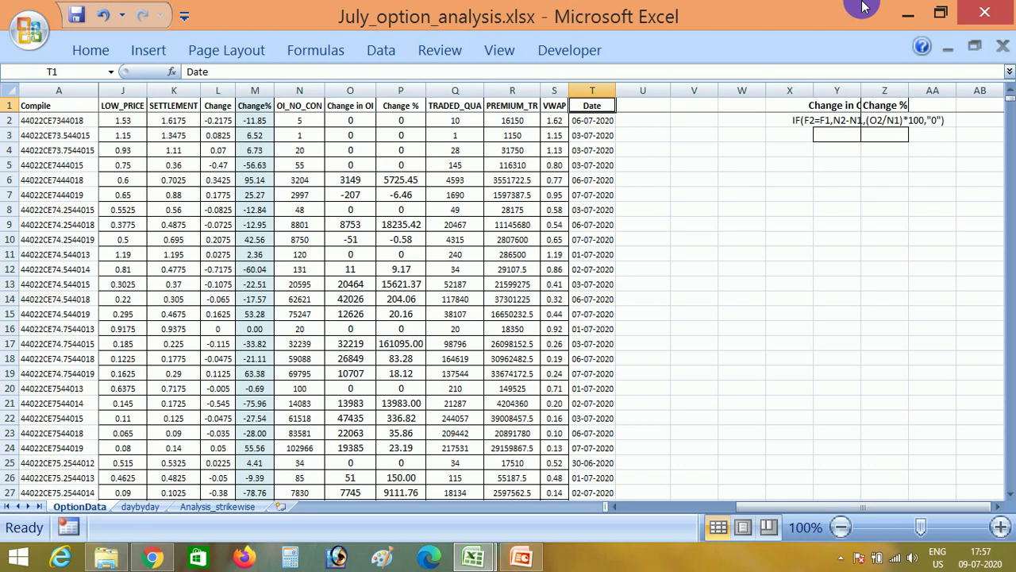
key(ctrl+shift+l)
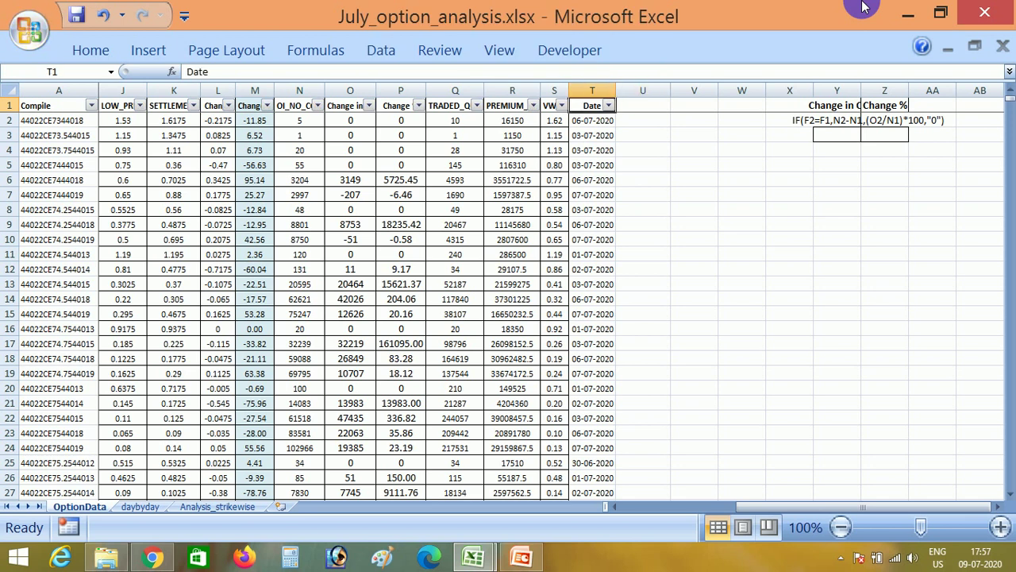
- Sort the option records by Date from oldest to newest
key(alt+Down)
key(Down)
key(Return)
key(Down)
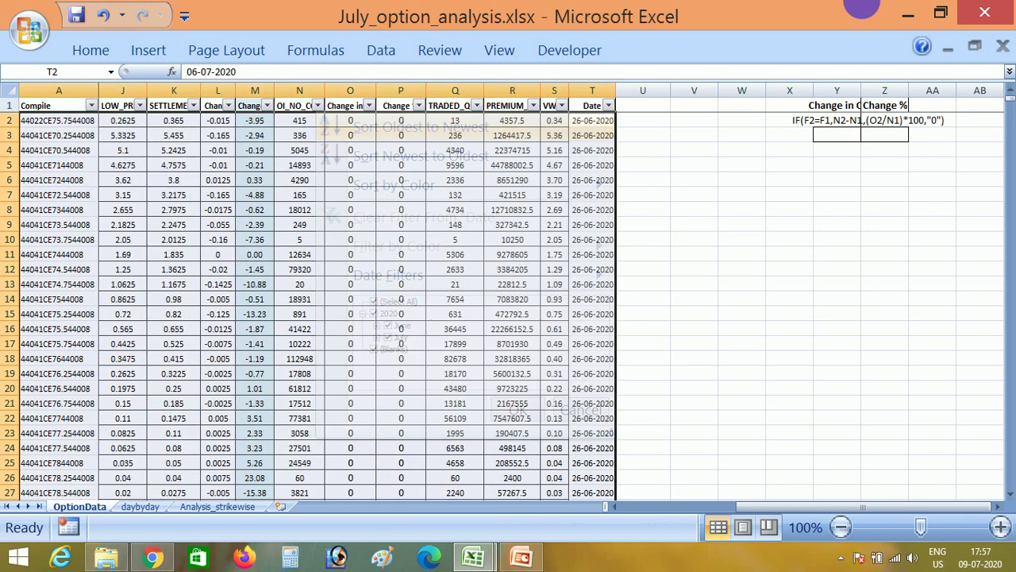
key(Up)
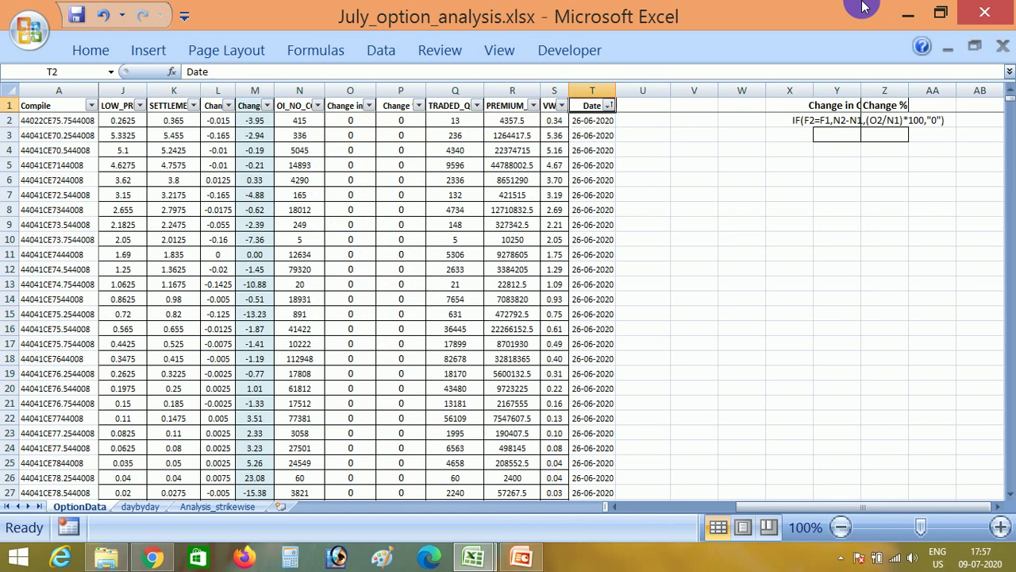
- Sort the option records by Strike from smallest to largest
key(Left)
key(Left)
key(Left)
key(Left)
key(Left)
key(Left)
key(Left)
key(Left)
key(Left)
key(Left)
key(Left)
key(Left)
key(Left)
key(Left)
key(Left)
key(Left)
key(Left)
key(Left)
key(Left)
key(Right)
key(Right)
key(Right)
key(Right)
key(Right)
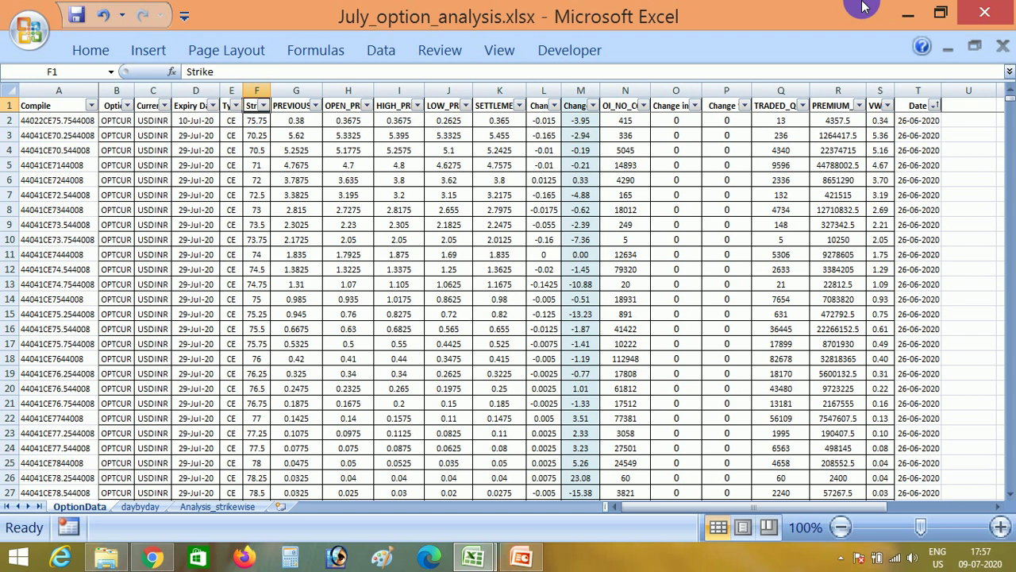
key(alt+Down)
key(Return)
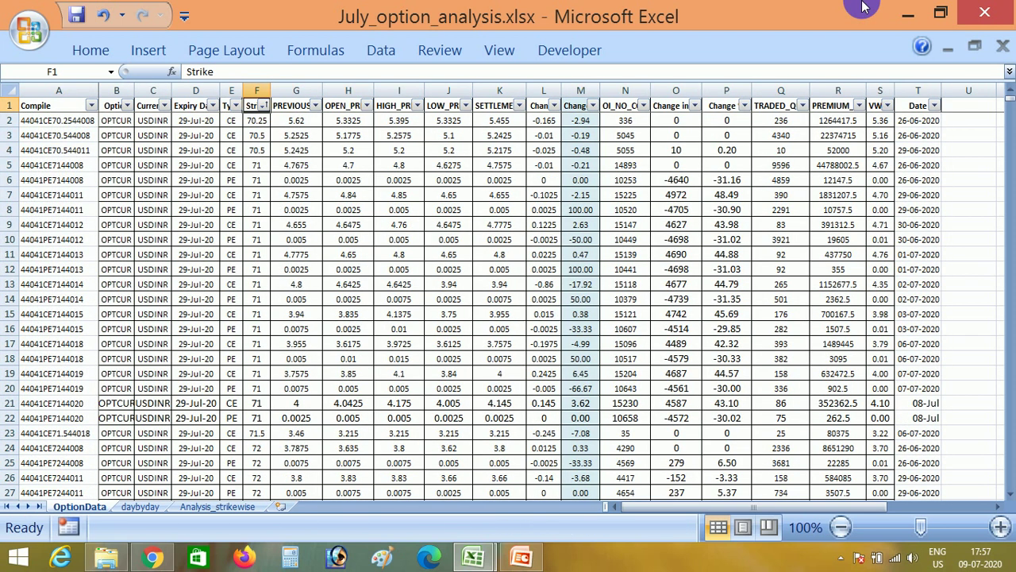
- Sort the option records by Type from A to Z
key(Left)
key(alt+Down)
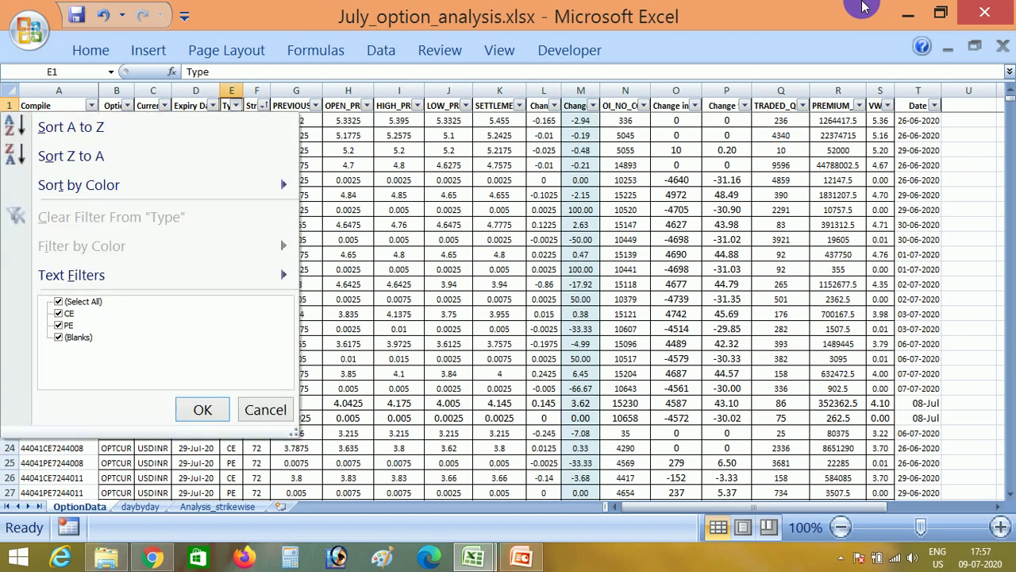
key(Down)
key(Return)
- Sort the option records by Expiry Date from oldest to newest and remove the header filters
key(Left)
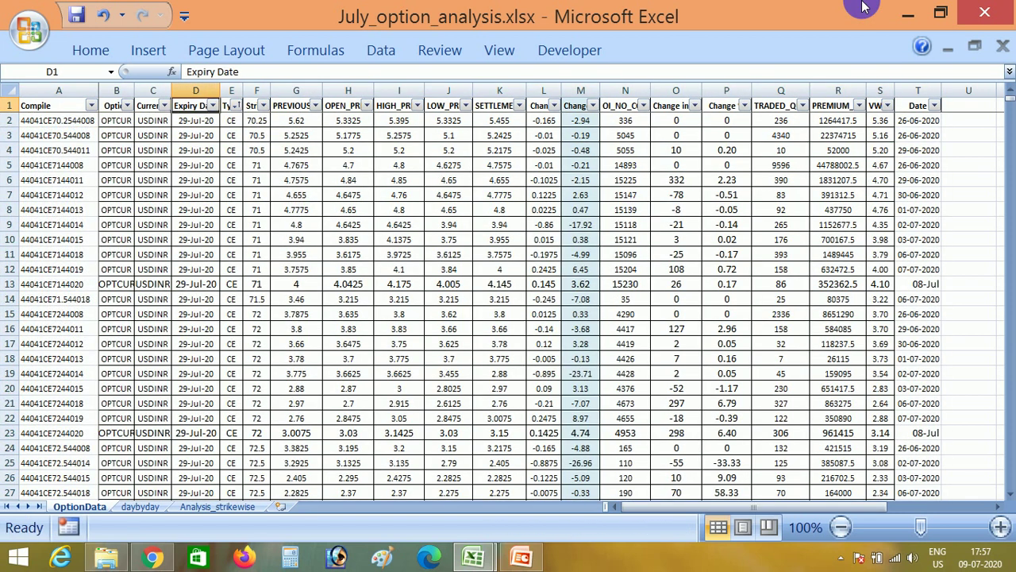
key(alt+Down)
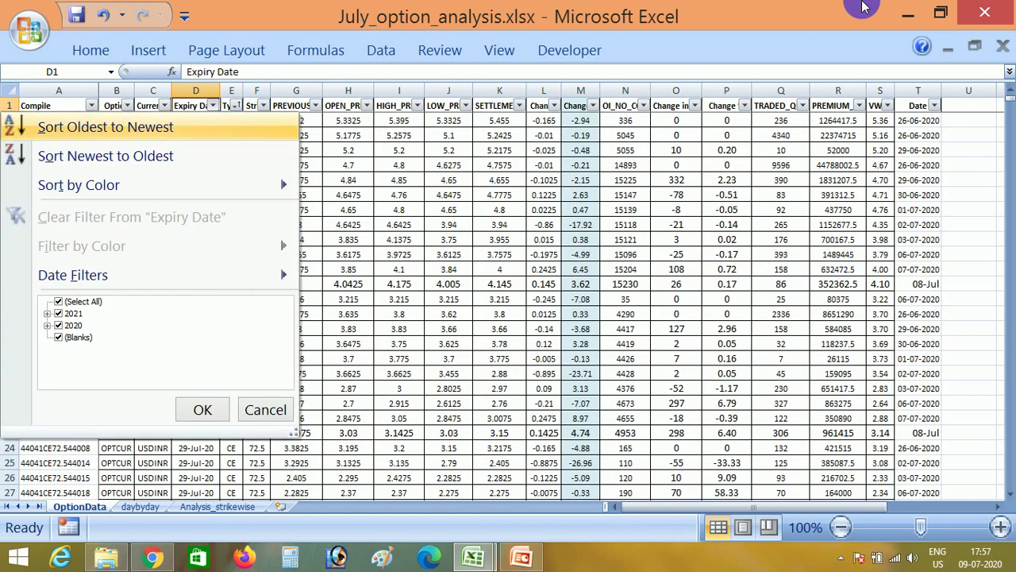
key(Return)
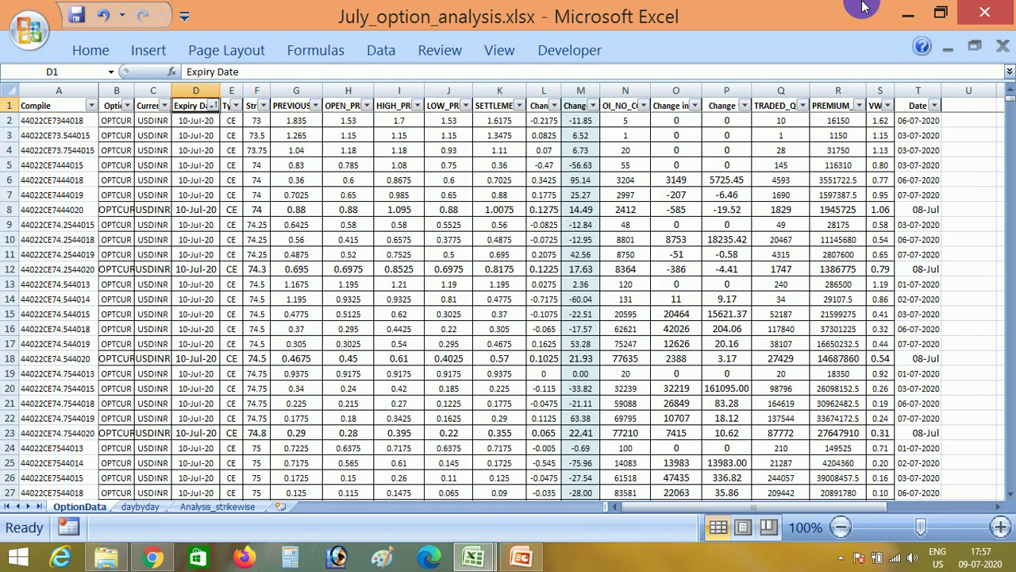
key(ctrl+shift+l)
- Review the sorted columns along the header row, covering Date, Strike, Type and Expiry Date
key(Right)
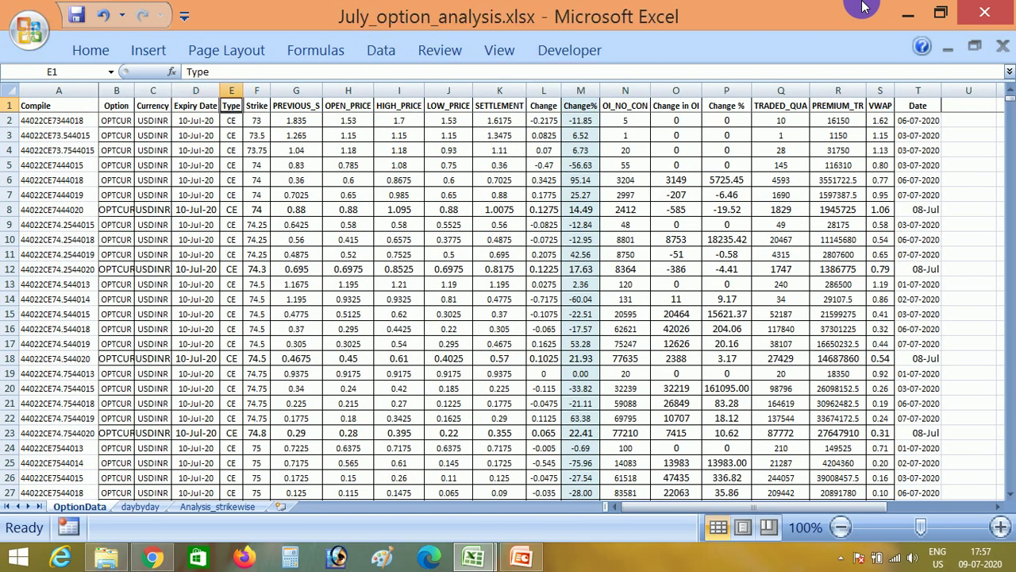
key(Right)
key(Right)
key(Right)
key(Right)
key(Right)
key(Right)
key(Right)
key(Right)
key(Right)
key(Right)
key(Right)
key(Right)
key(Right)
key(Right)
key(Right)
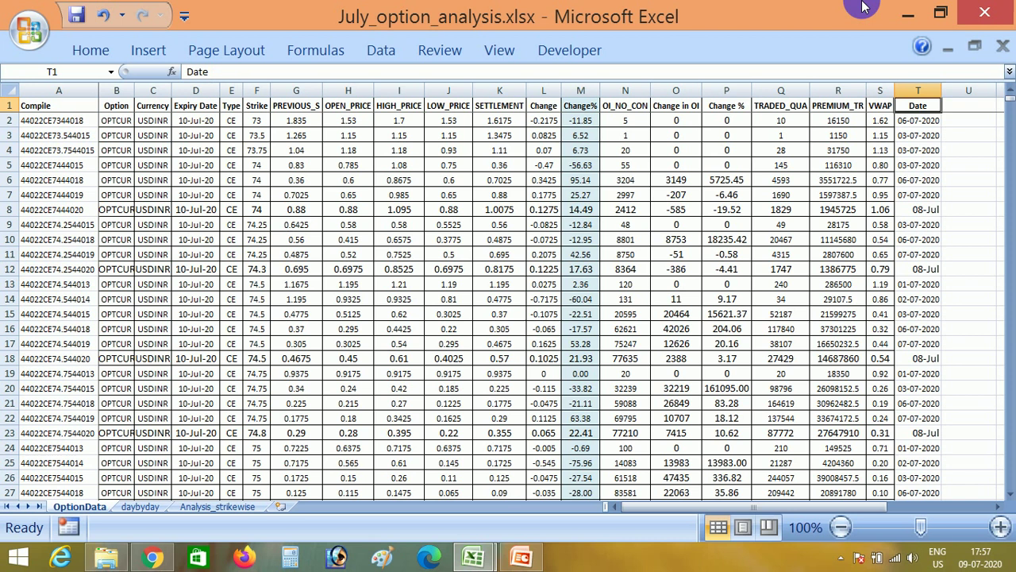
key(Left)
key(Left)
key(Left)
key(Left)
key(Left)
key(Left)
key(Left)
key(Left)
key(Left)
key(Left)
key(Left)
key(Left)
key(Left)
key(Left)
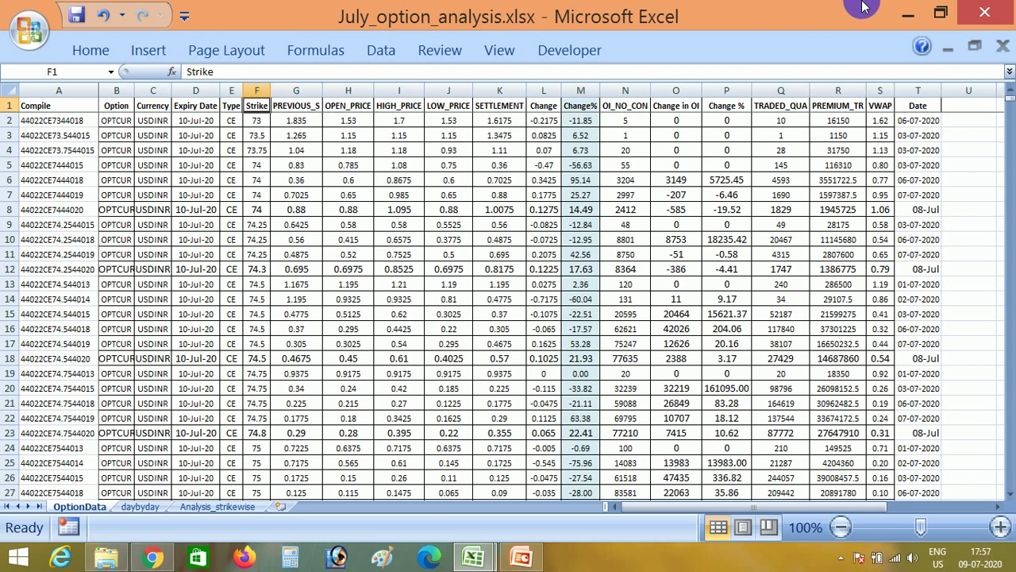
key(Left)
key(Left)
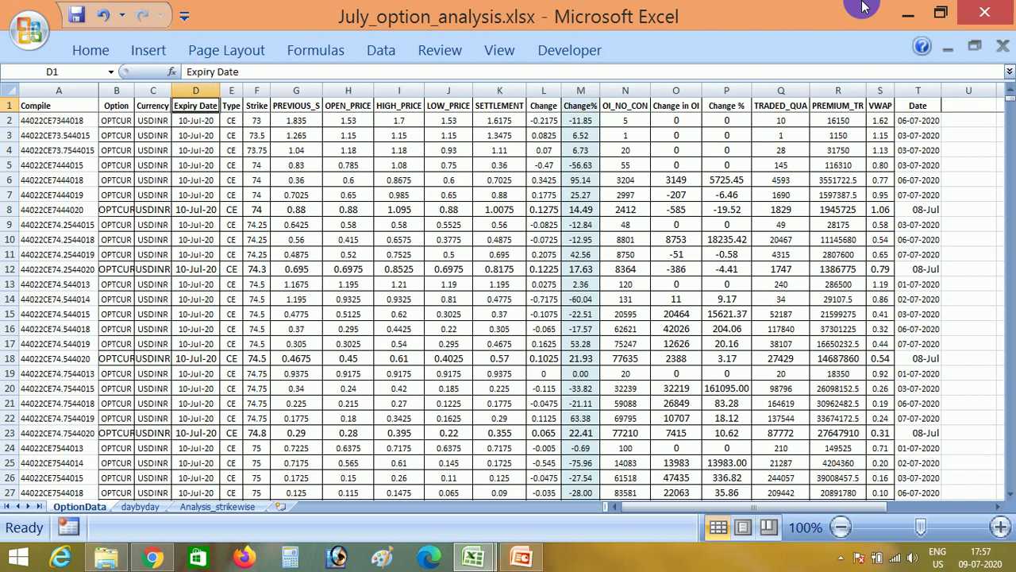
- Replace the formulas in the Change in OI and Change % columns with their values, from row 2 to the last record
key(Down)
key(Right)
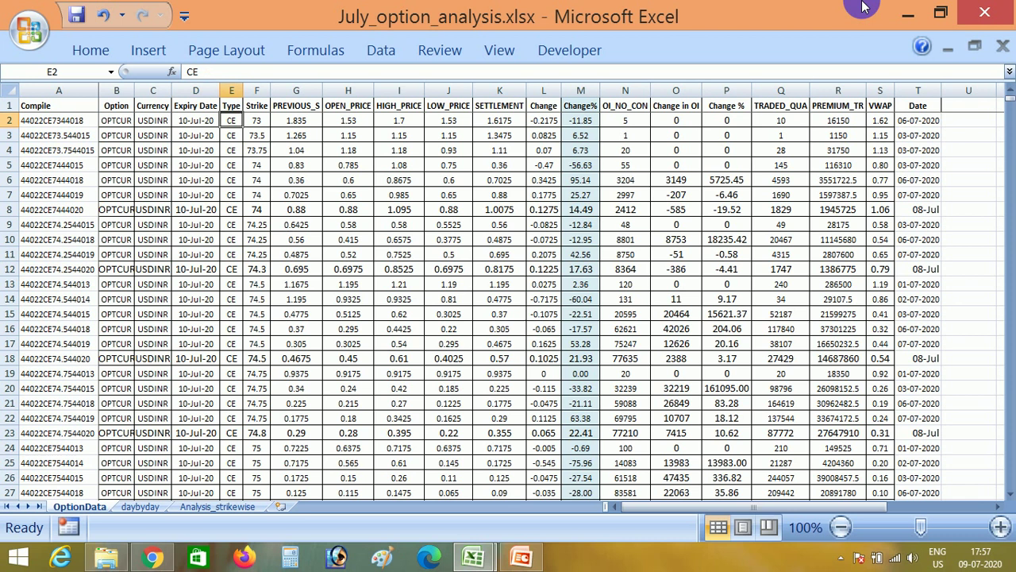
key(Right)
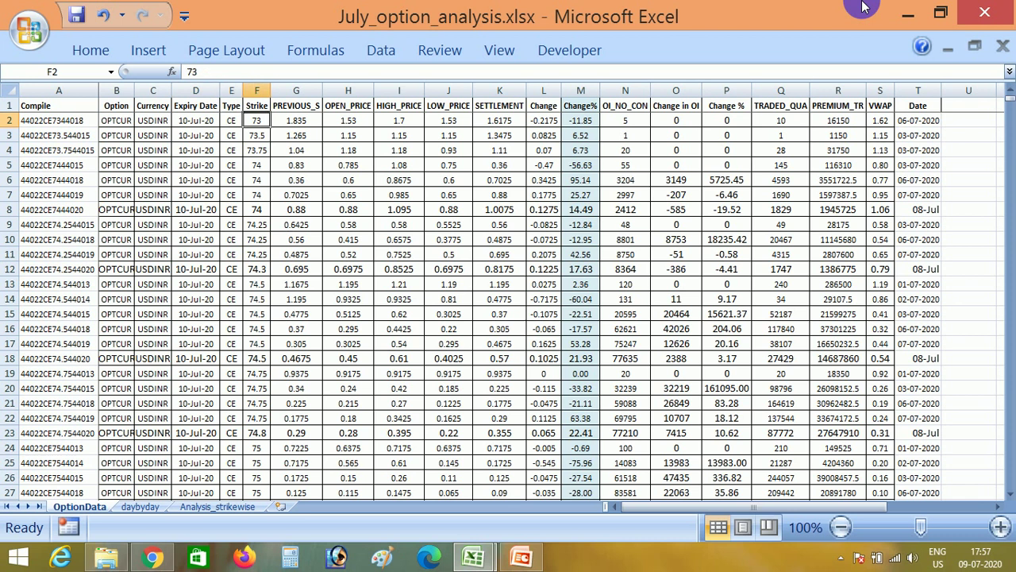
key(Right)
key(Right)
key(Right)
key(Right)
key(Right)
key(Right)
key(Right)
key(Right)
key(Right)
key(Right)
key(Left)
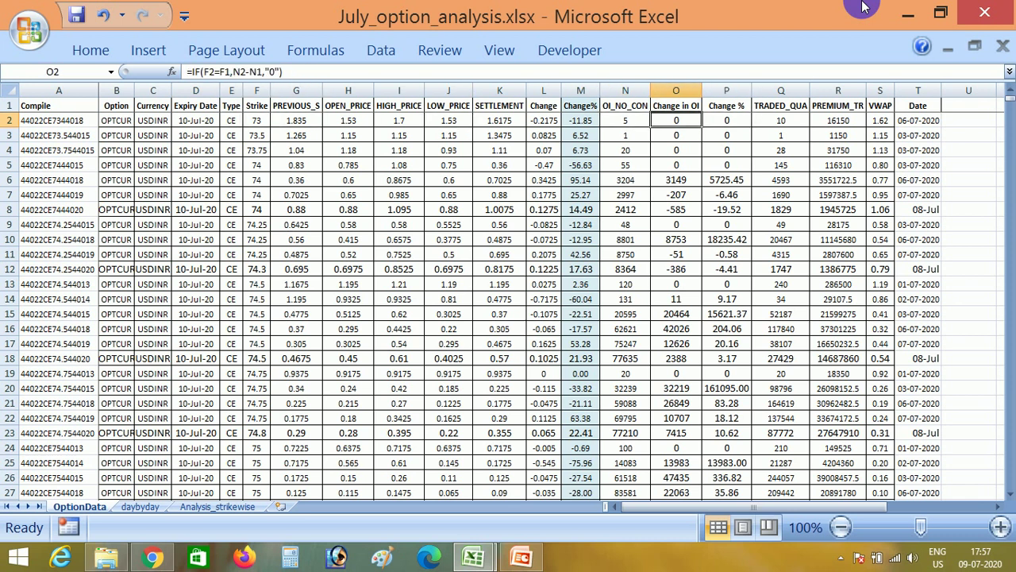
key(Right)
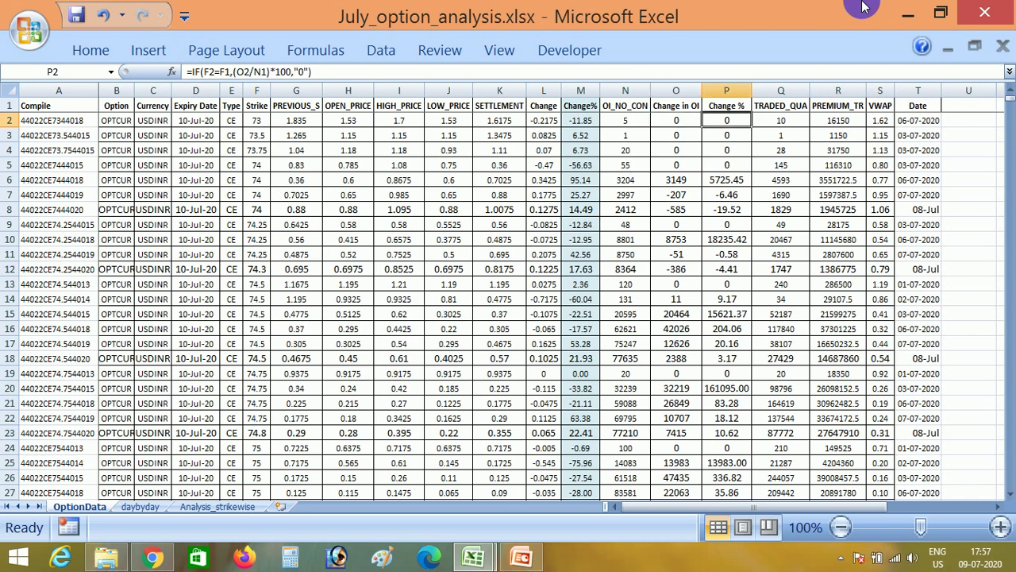
key(shift+Left)
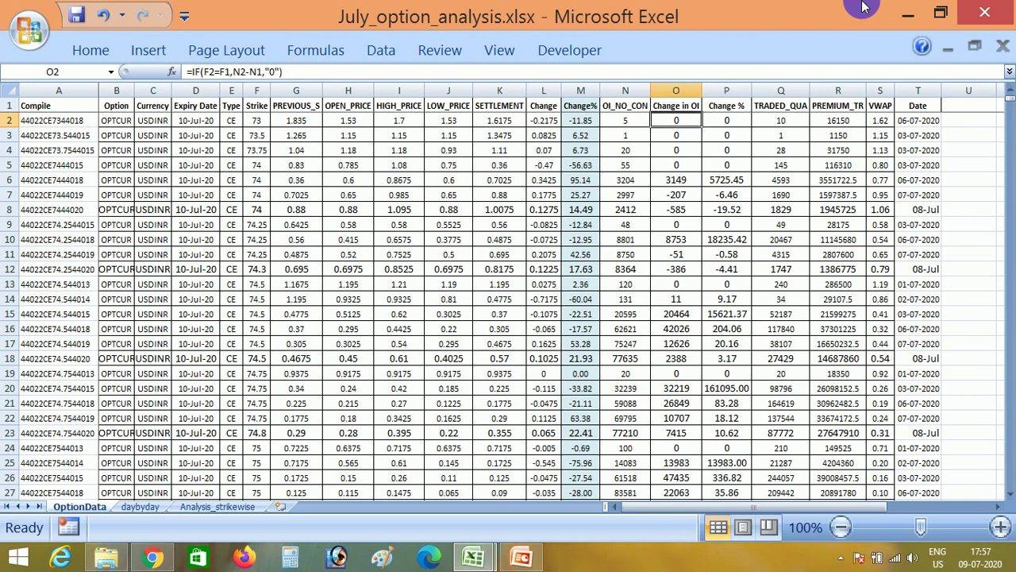
key(ctrl+shift+Down)
key(ctrl+c)
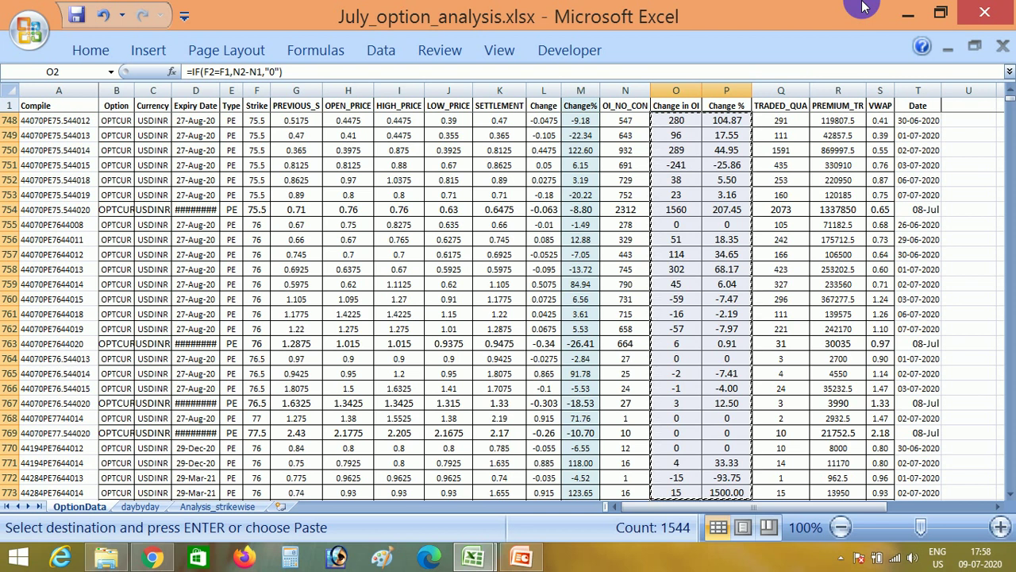
key(shift+F10)
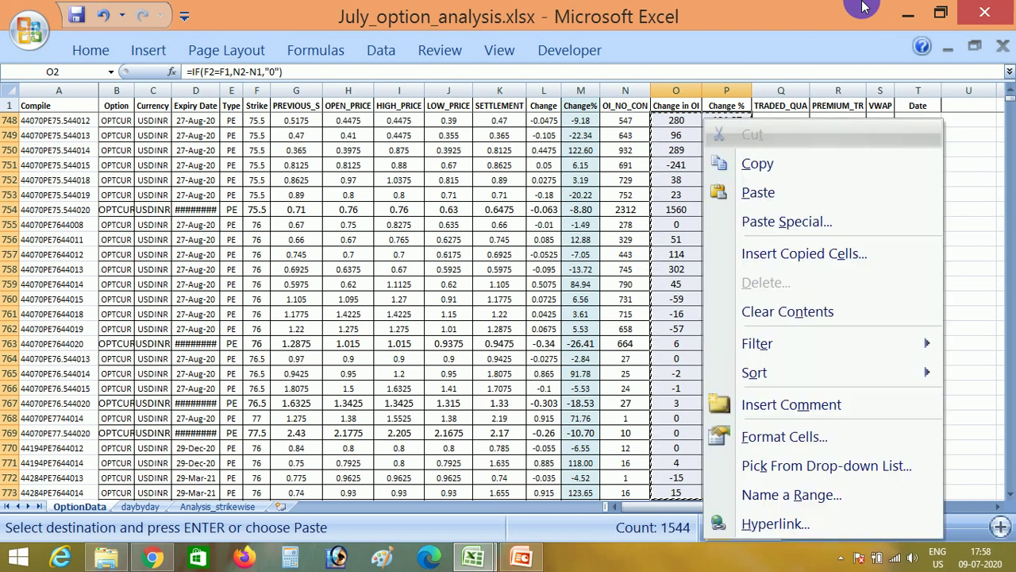
key(s)
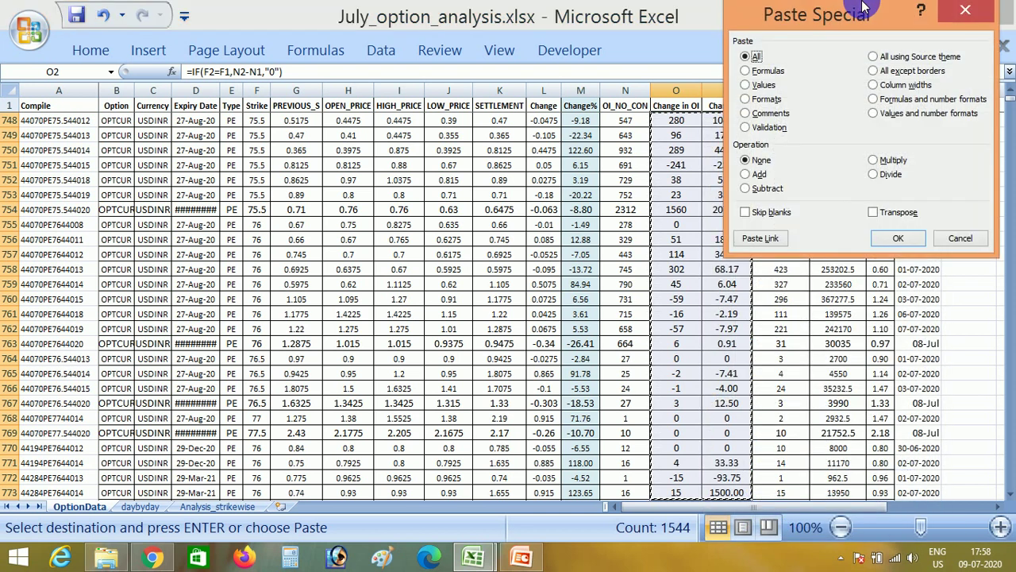
key(v)
key(Return)
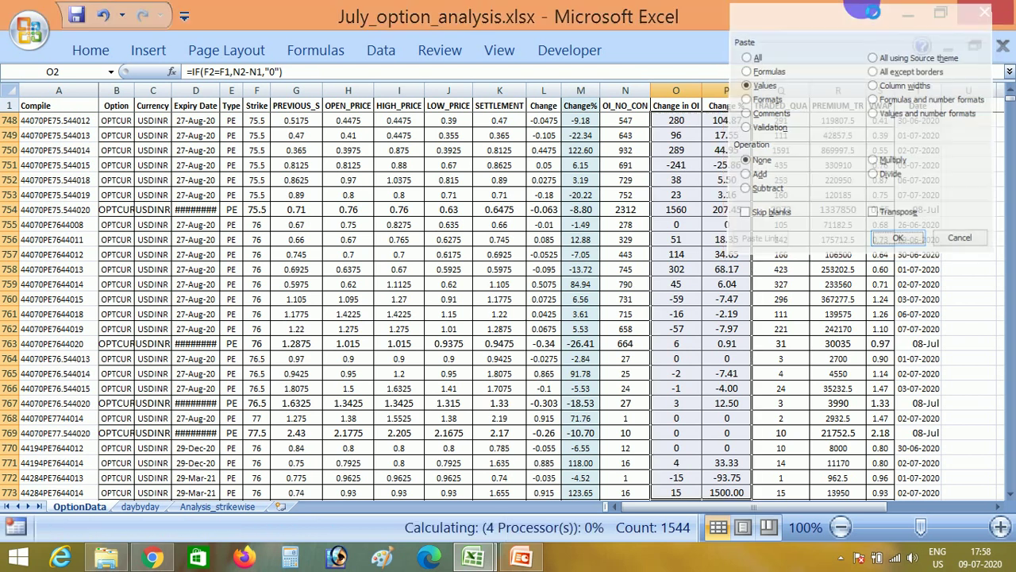
key(Down)
key(Down)
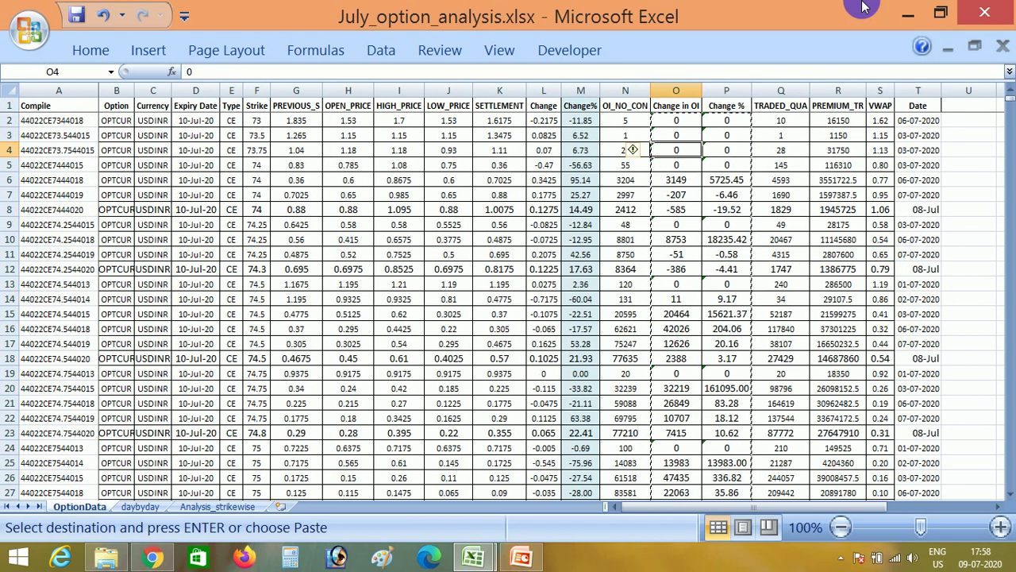
key(Escape)
- Inspect the first rows of the Change in OI column for plain values instead of formulas
key(Down)
key(Down)
key(Down)
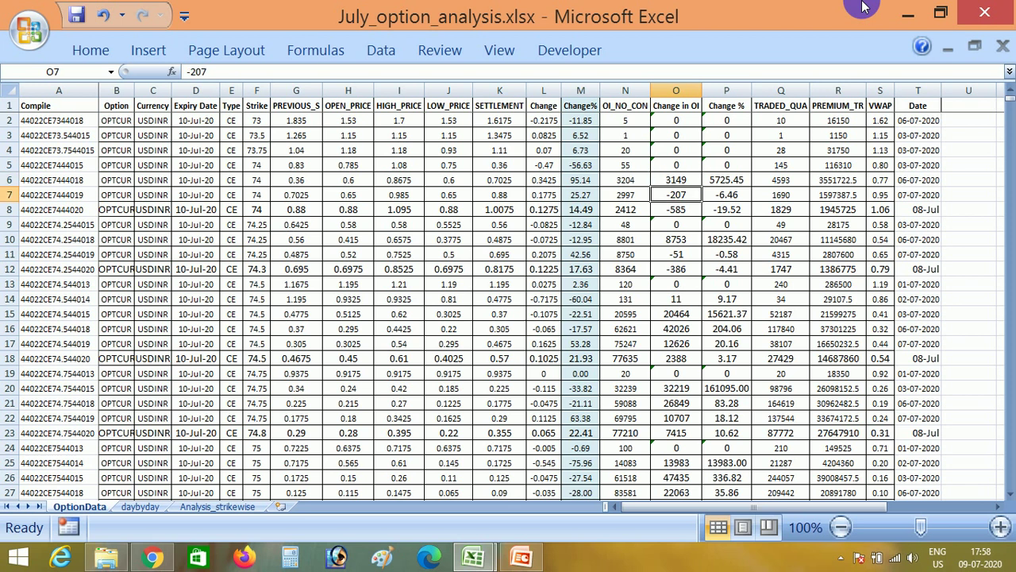
key(ctrl+Up)
key(Down)
key(Down)
key(Down)
key(Down)
key(Down)
key(ctrl+Up)
key(Down)
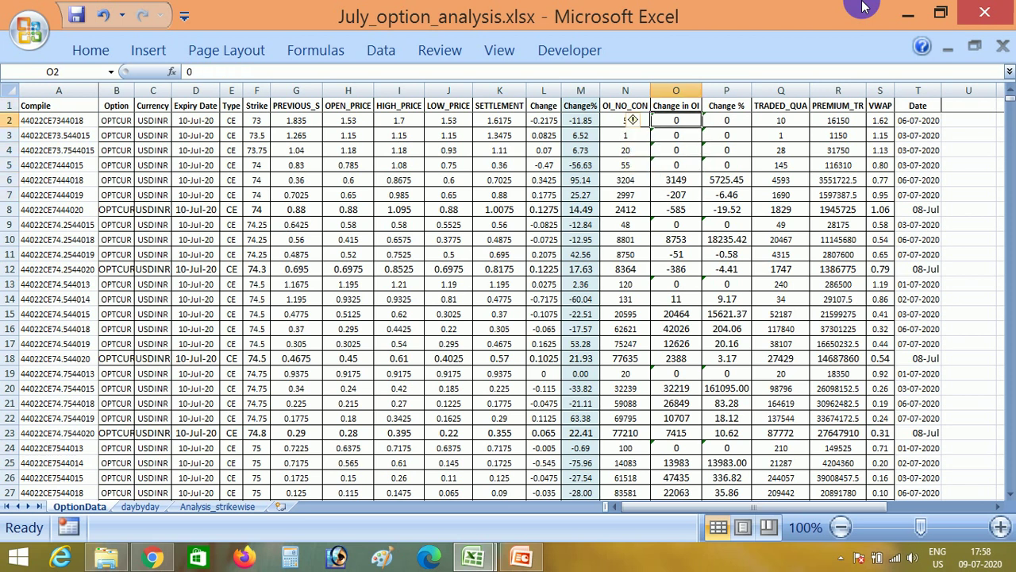
key(Down)
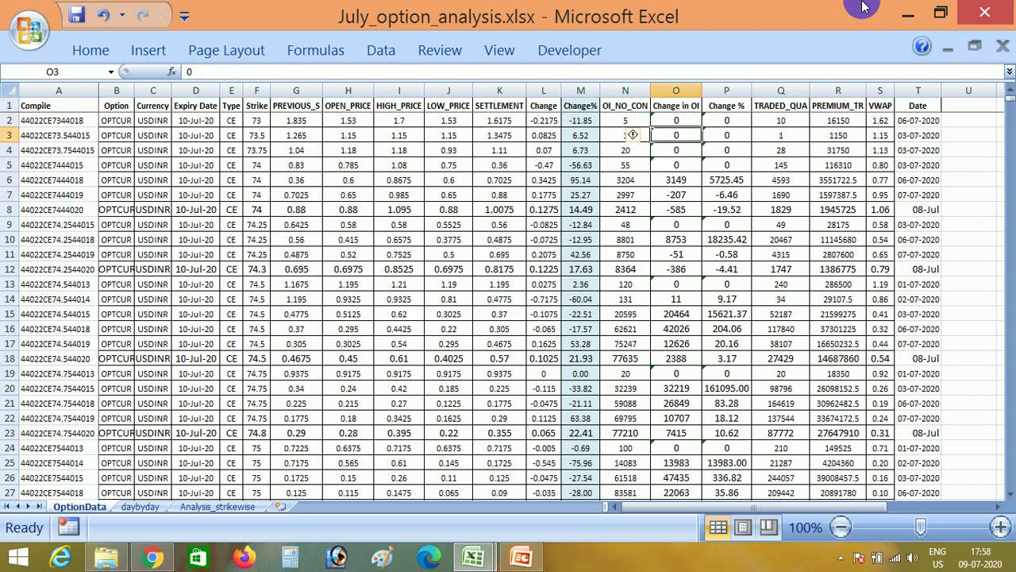
key(Down)
key(Down)
key(Down)
key(Down)
key(Down)
key(Down)
key(Down)
key(ctrl+Up)
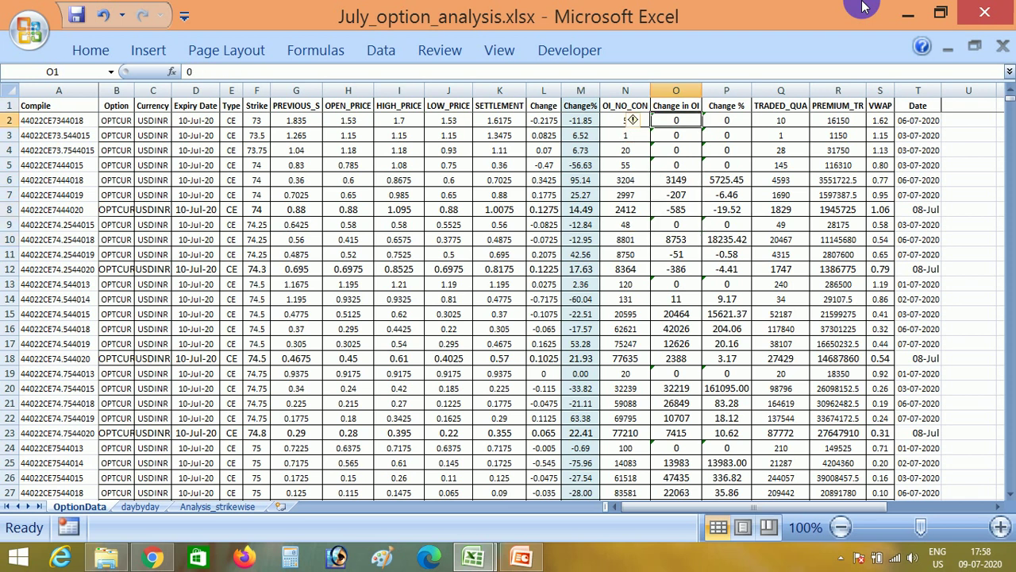
- Convert the VWAP column to plain values from S2 down to the last record
key(Down)
key(Up)
key(Right)
key(Right)
key(Right)
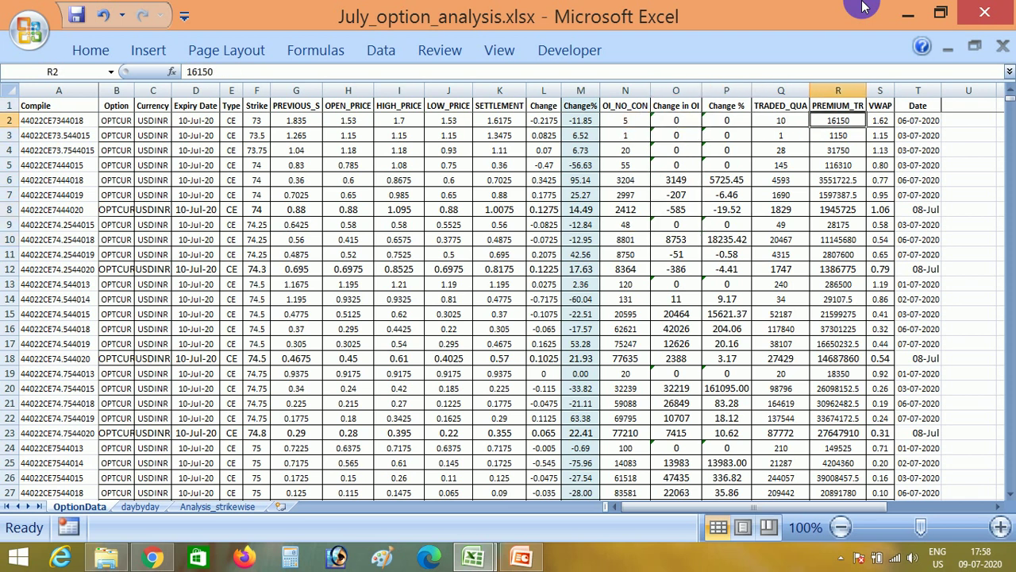
key(Right)
key(ctrl+shift+Down)
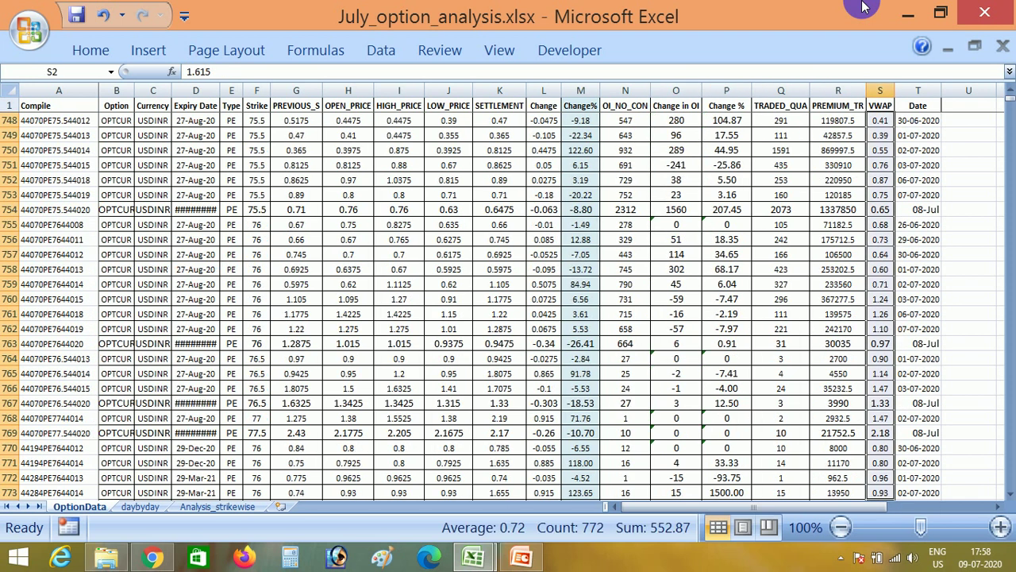
key(ctrl+c)
key(shift+F10)
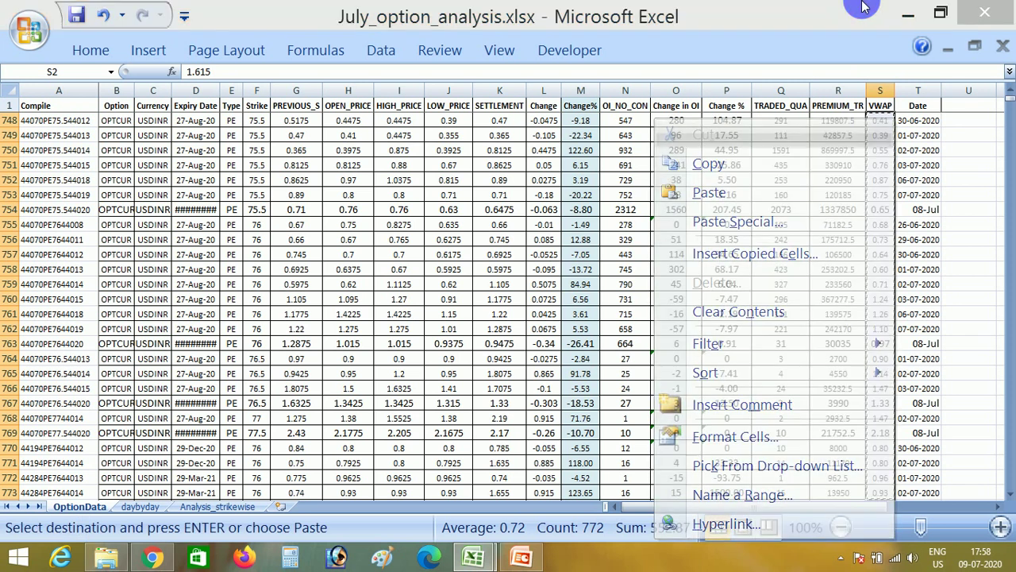
key(s)
key(v)
key(Return)
key(Escape)
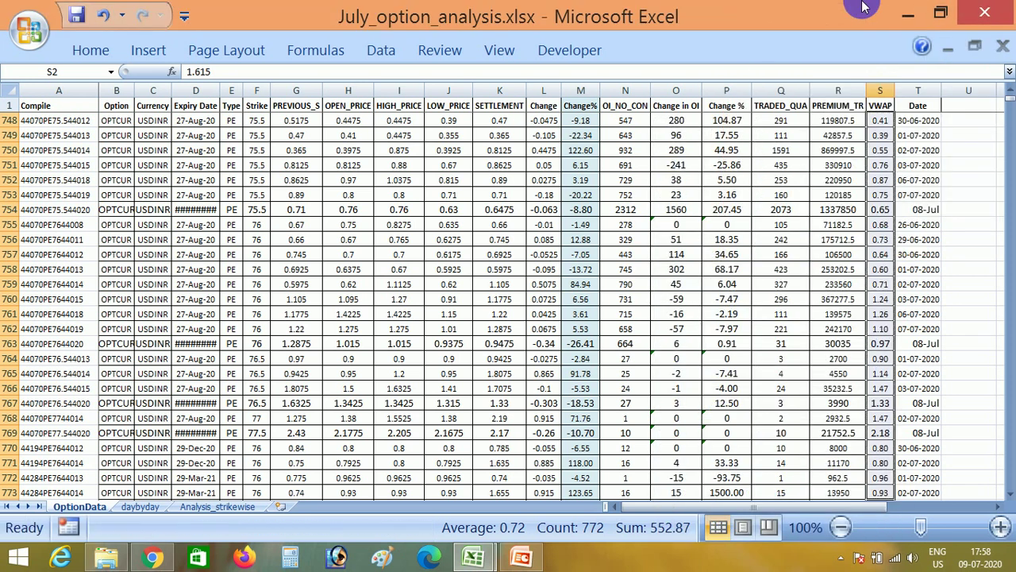
- Look over the header row and the converted Change in OI and Change % columns, finishing at the Expiry Date header
key(Up)
key(Home)
key(Right)
key(Right)
key(Right)
key(Right)
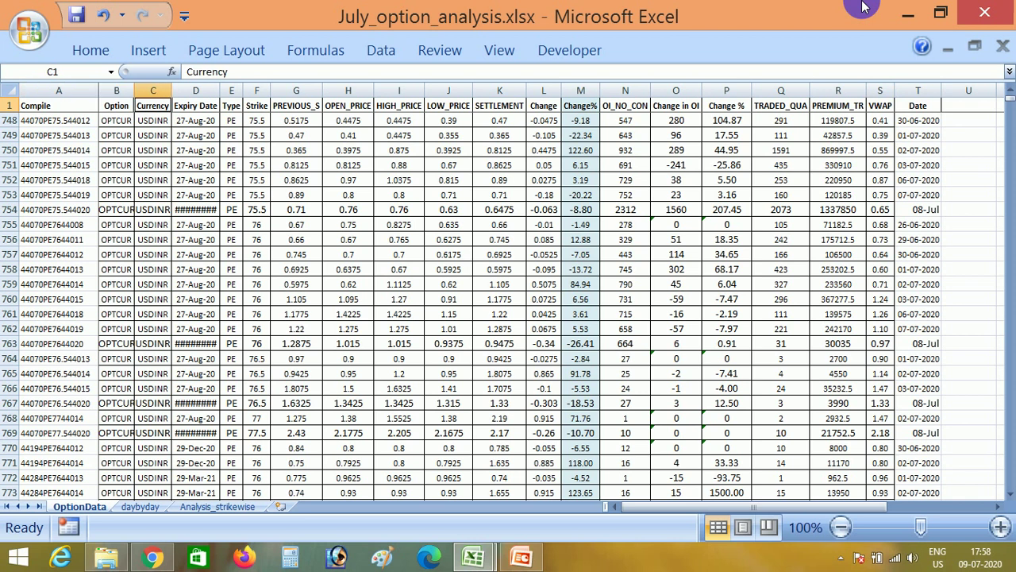
key(Left)
key(Left)
key(Left)
key(Left)
key(Right)
key(Right)
key(Right)
key(Right)
key(Right)
key(Right)
key(Right)
key(Right)
key(Right)
key(Right)
key(Right)
key(Right)
key(Right)
key(Right)
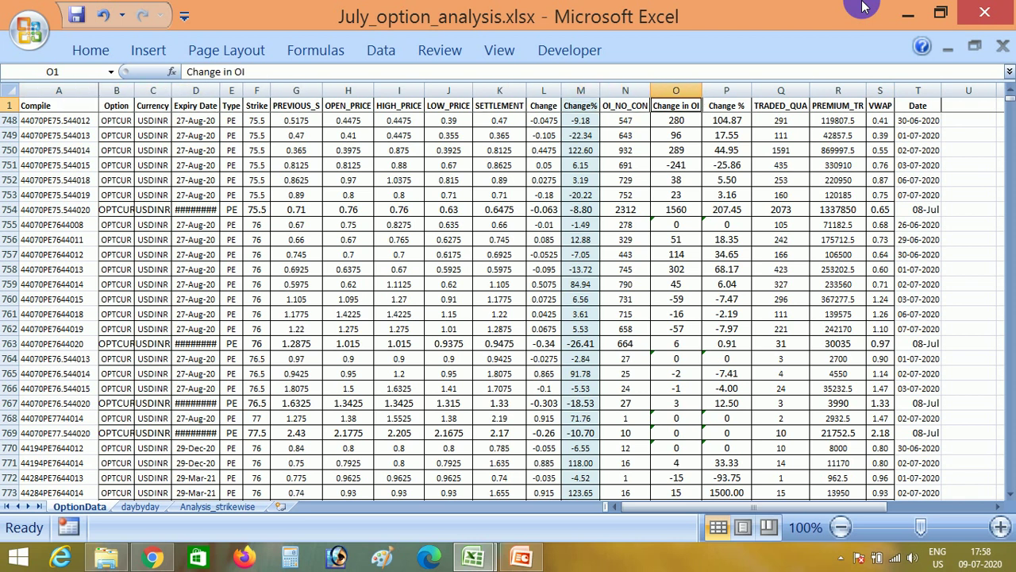
key(shift+Right)
key(ctrl+shift+Down)
key(Up)
key(Down)
key(Right)
key(Right)
key(Right)
key(Right)
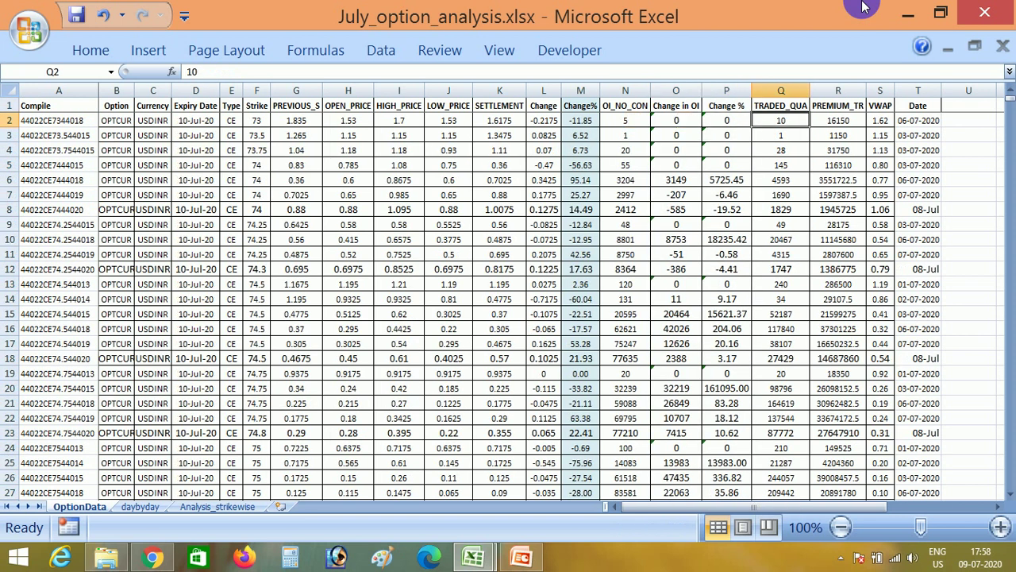
key(Home)
key(Up)
key(Right)
key(Right)
key(Right)
key(Right)
key(Right)
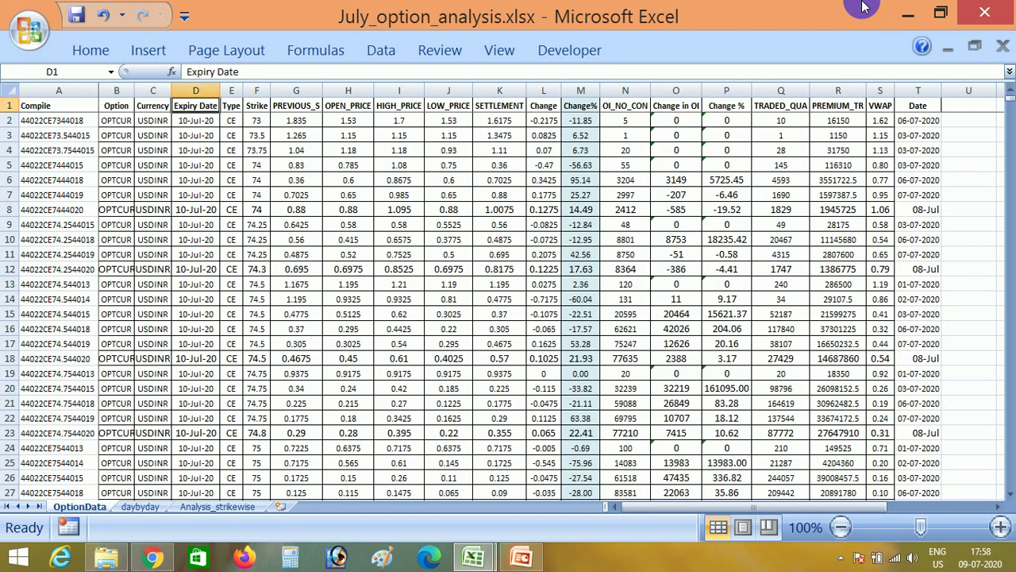
- Review the OptionData column headers across row 1 and the expiry date and type entries in row 3
key(Right)
key(Right)
key(Right)
key(Right)
key(Right)
key(Right)
key(Right)
key(Right)
key(Right)
key(Right)
key(Right)
key(Right)
key(Right)
key(Right)
key(Right)
key(Left)
key(Left)
key(Left)
key(Left)
key(Left)
key(Left)
key(Left)
key(Left)
key(Left)
key(Left)
key(Left)
key(Left)
key(Left)
key(Left)
key(Left)
key(Left)
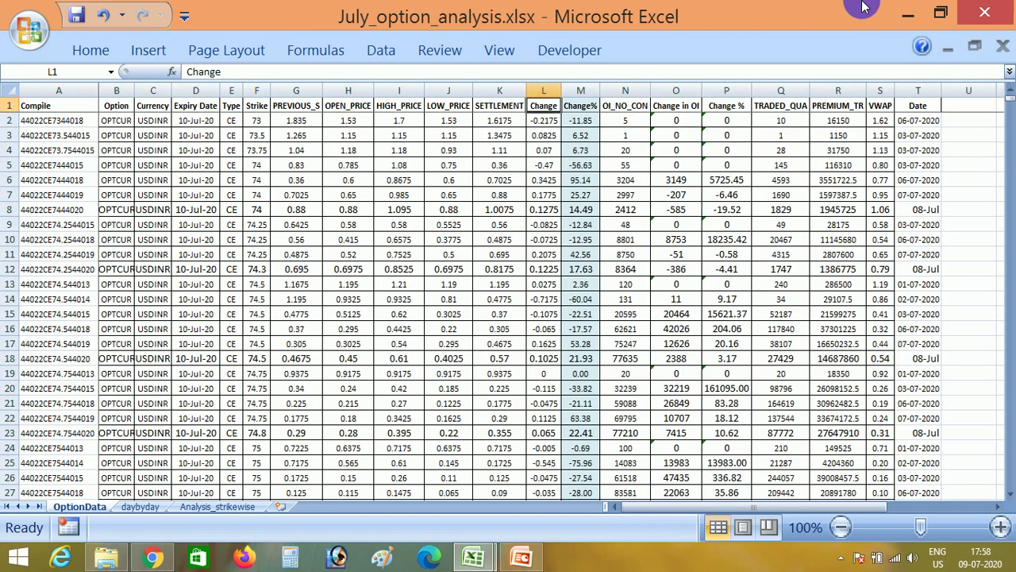
key(Left)
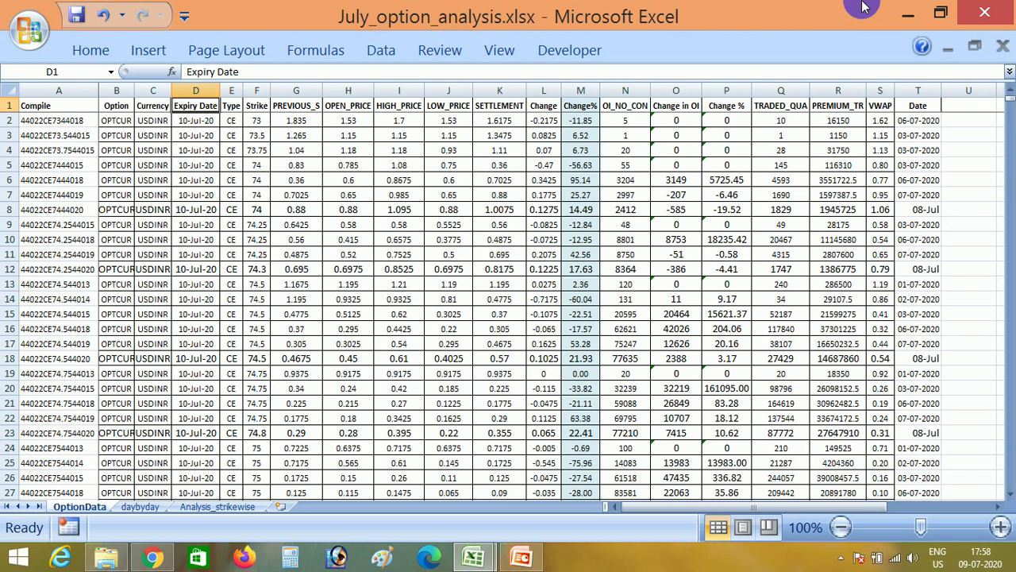
key(Down)
key(Down)
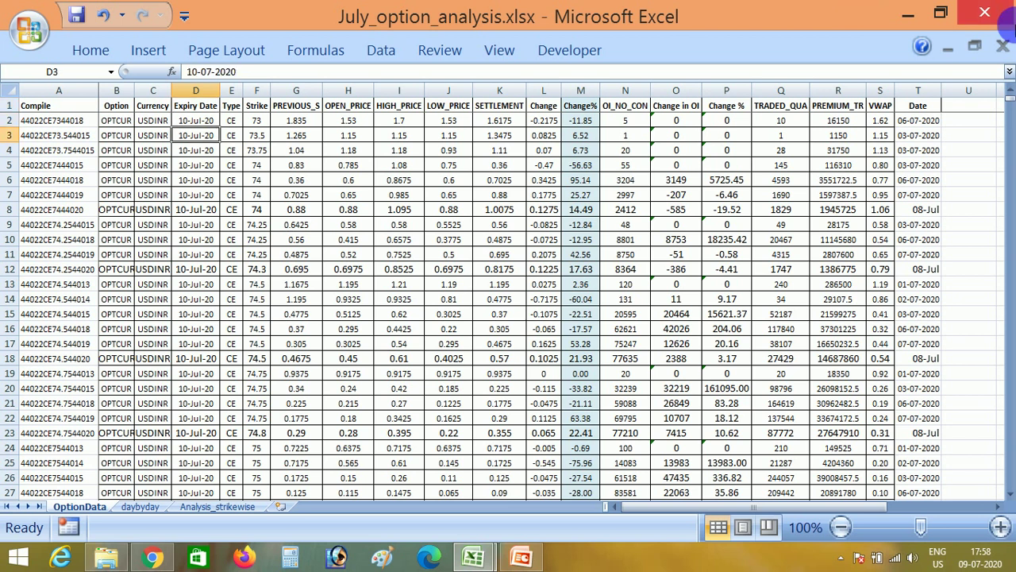
key(Right)
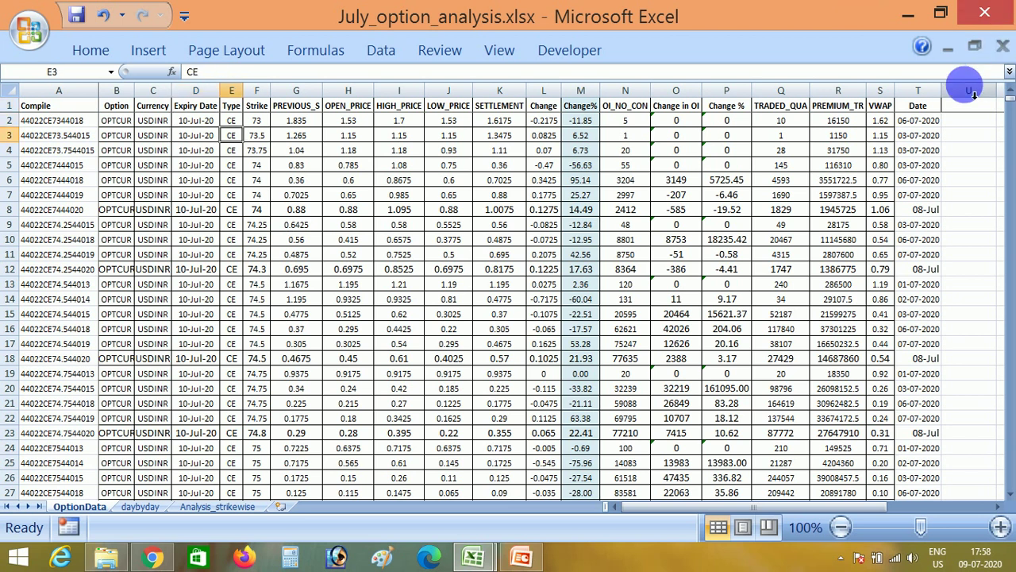
- Apply the date formatting of T6 to the Date column from T7 down to the last record
click(921, 181)
key(ctrl+c)
key(Down)
key(ctrl+shift+Down)
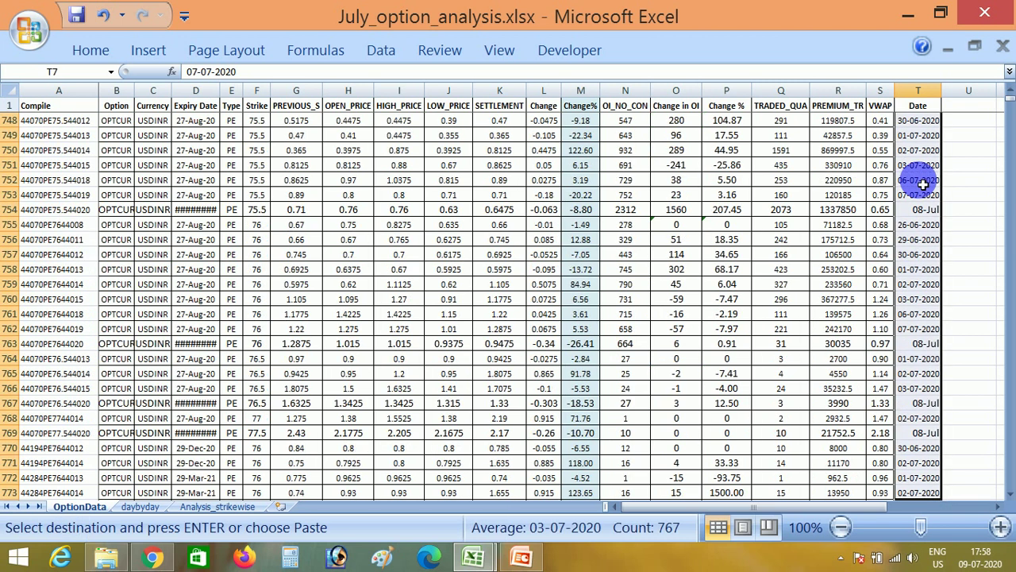
right_click(923, 185)
key(s)
key(t)
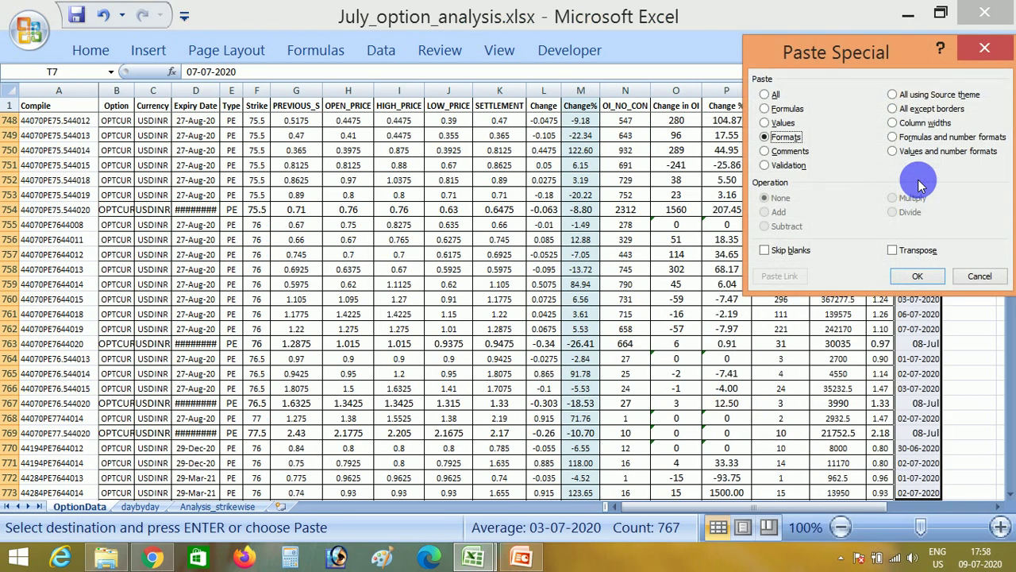
key(Return)
key(Escape)
key(Up)
key(Down)
key(Down)
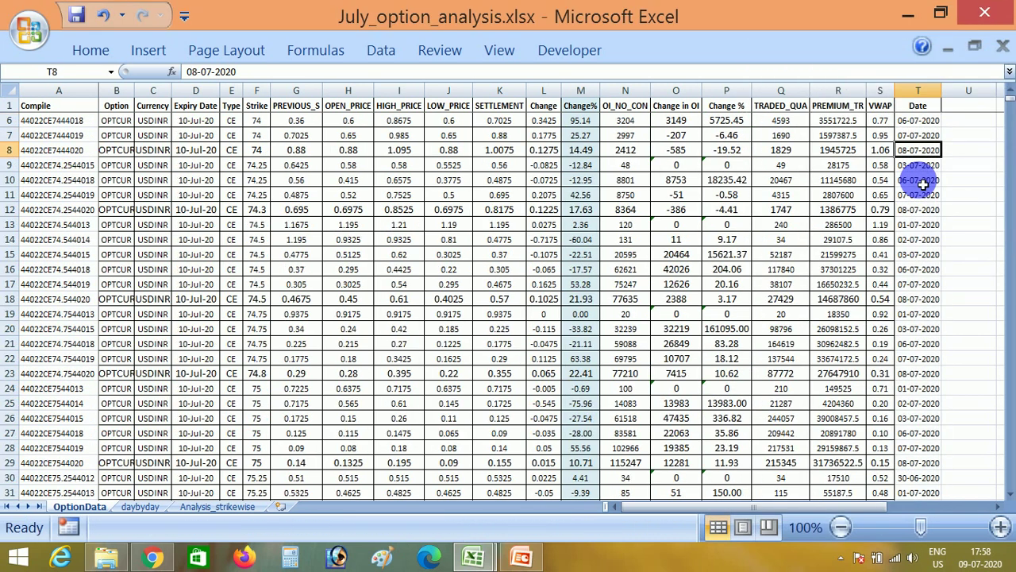
key(ctrl+Home)
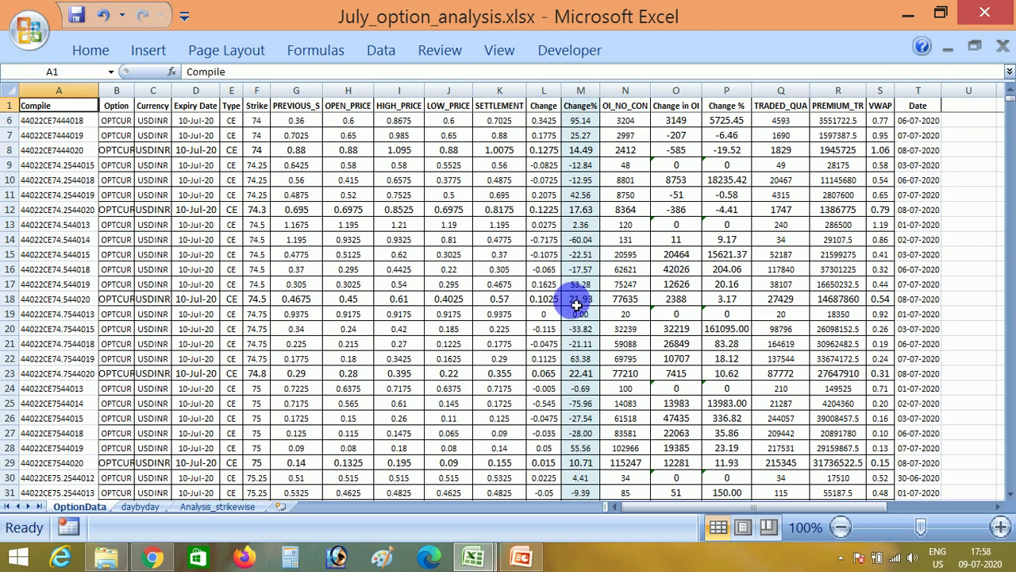
- Unhide the columns between A and L on the daybyday sheet
click(151, 507)
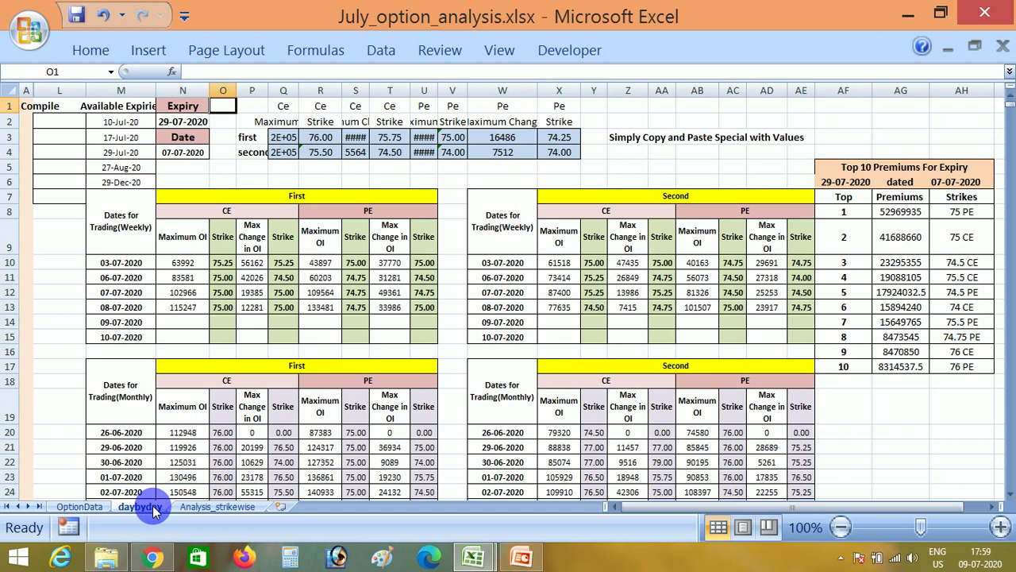
key(Left)
key(Left)
key(Left)
key(Left)
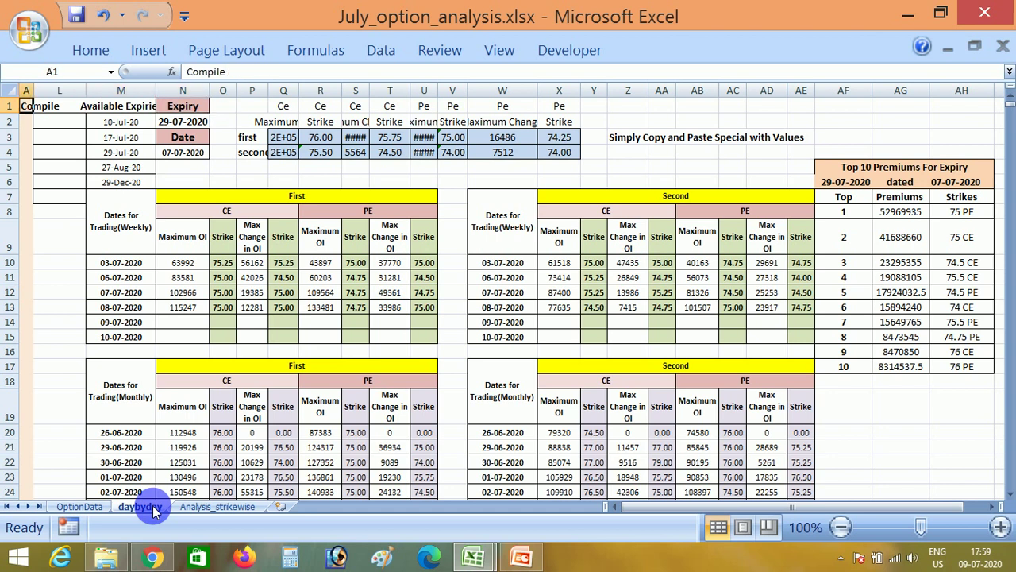
click(60, 91)
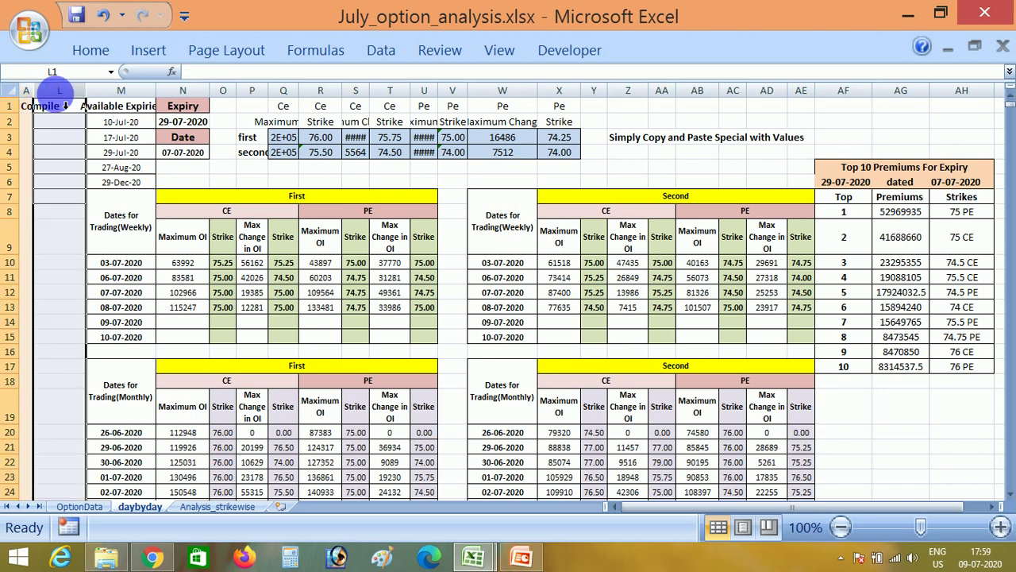
drag(26, 90, 59, 90)
right_click(57, 93)
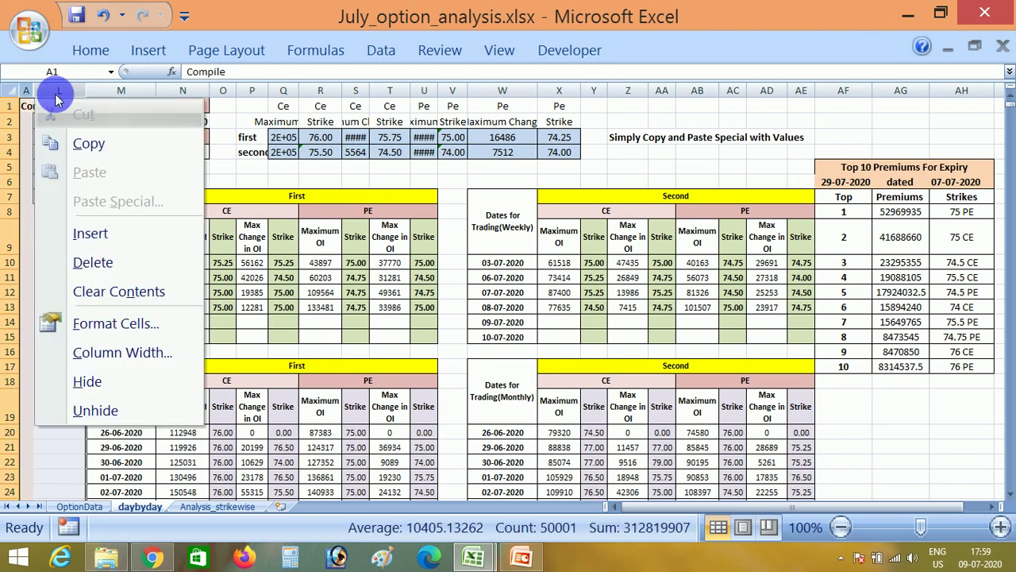
key(Down)
key(Down)
key(Down)
key(Down)
key(Down)
key(Down)
key(Down)
key(Down)
key(Down)
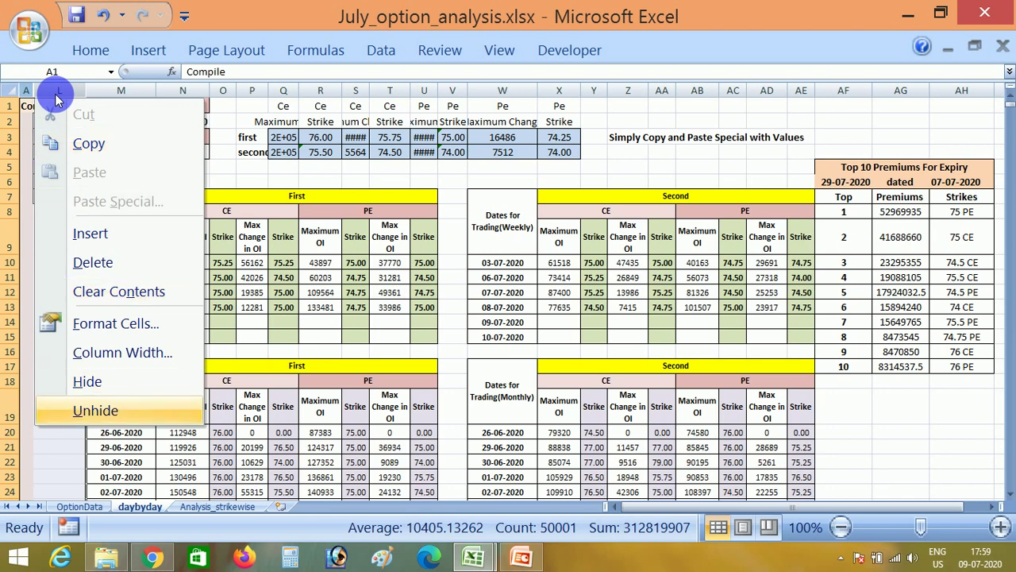
key(Return)
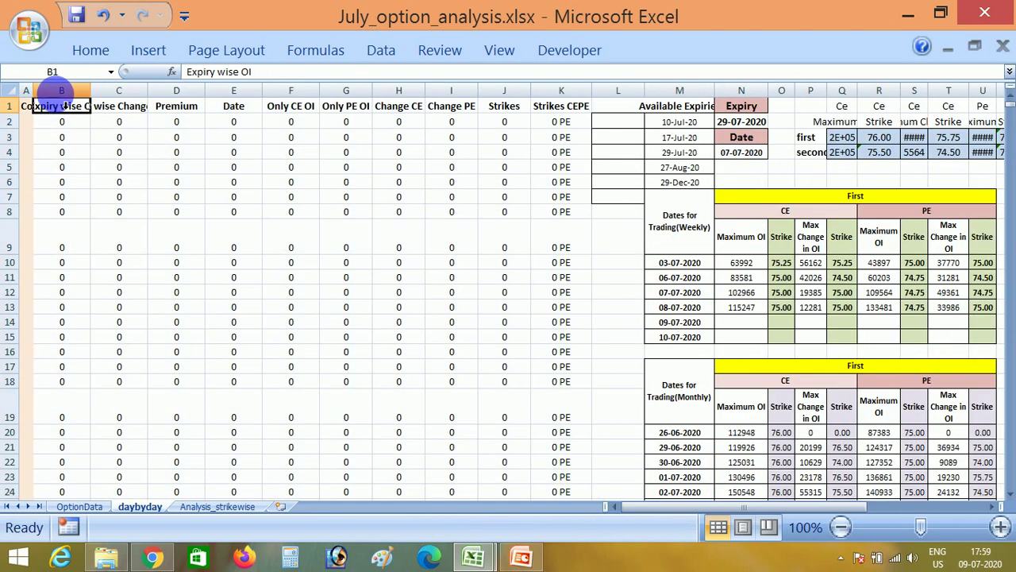
- Review the headers of the unhidden helper columns and the row 2 formulas under Premium and Expiry wise OI
key(Right)
key(Right)
key(Right)
key(Right)
key(Right)
key(Right)
key(Right)
key(Right)
key(Right)
key(Right)
key(Left)
key(Left)
key(Left)
key(Left)
key(Left)
key(Left)
key(Left)
key(Left)
key(Left)
key(Left)
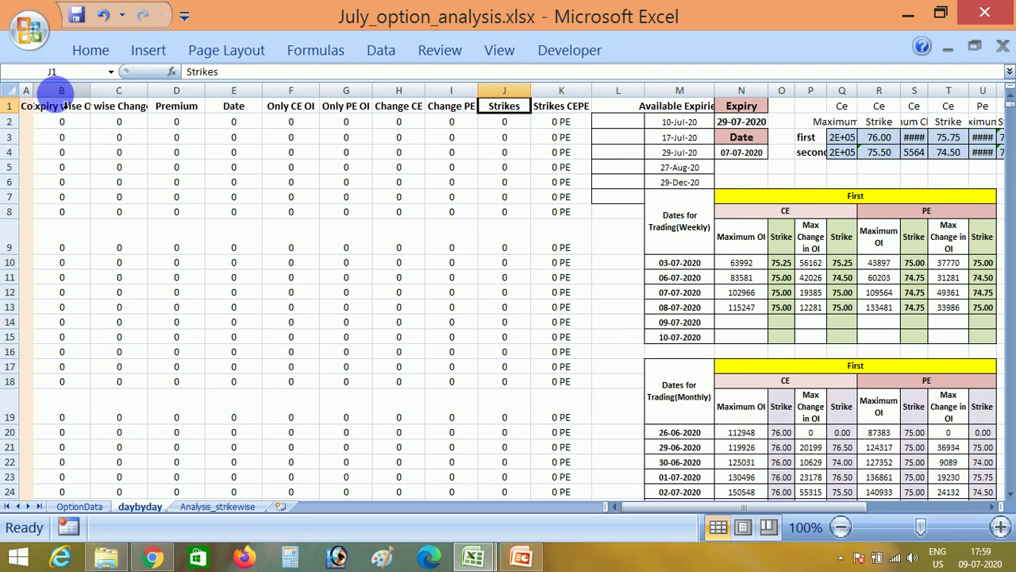
key(Right)
key(Right)
key(Down)
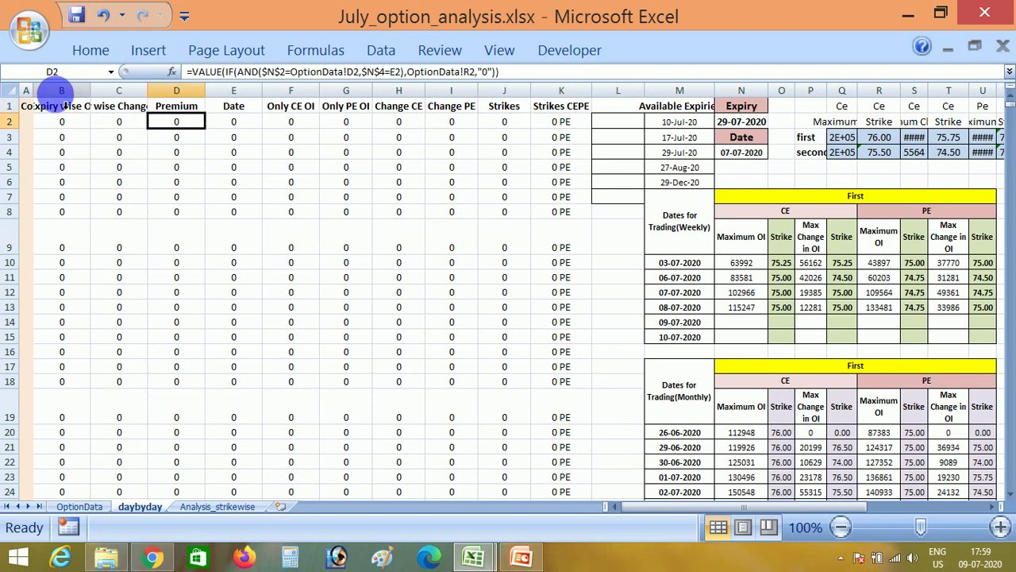
key(Up)
key(Down)
key(Left)
key(Left)
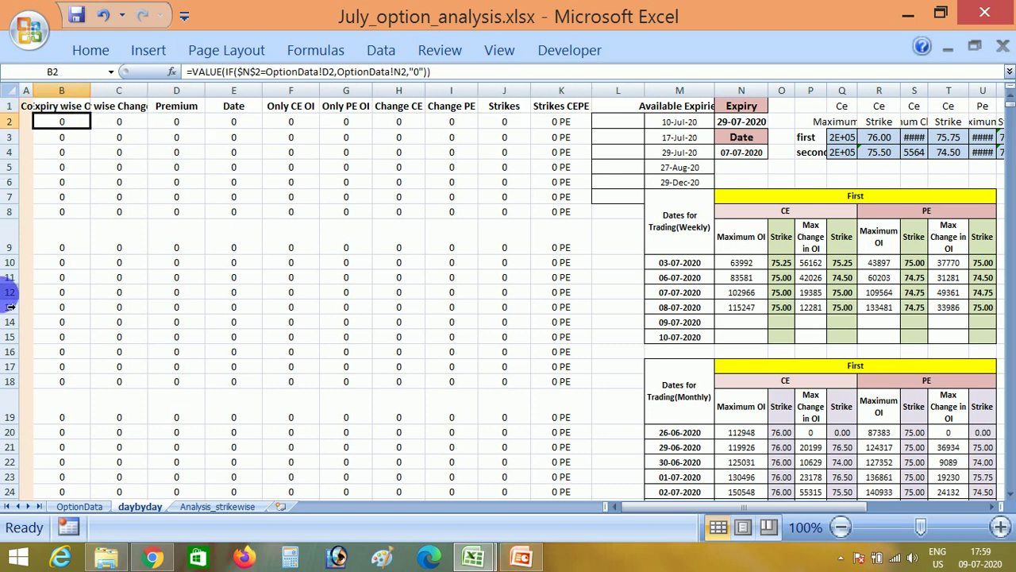
- Look at the OptionData source records, and examine the daybyday Date formula in E14 and the cells across row 14
click(71, 507)
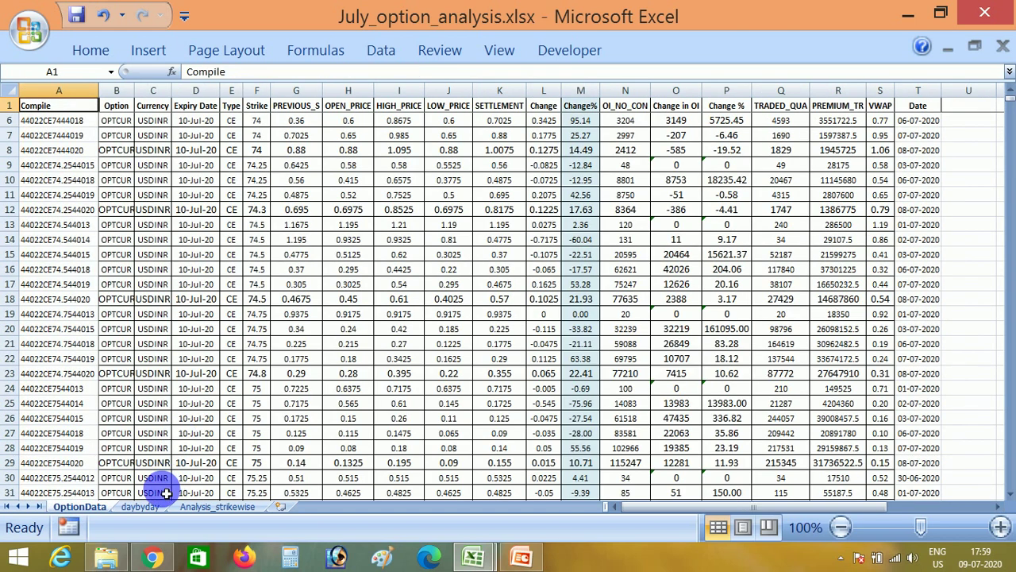
click(142, 507)
click(229, 322)
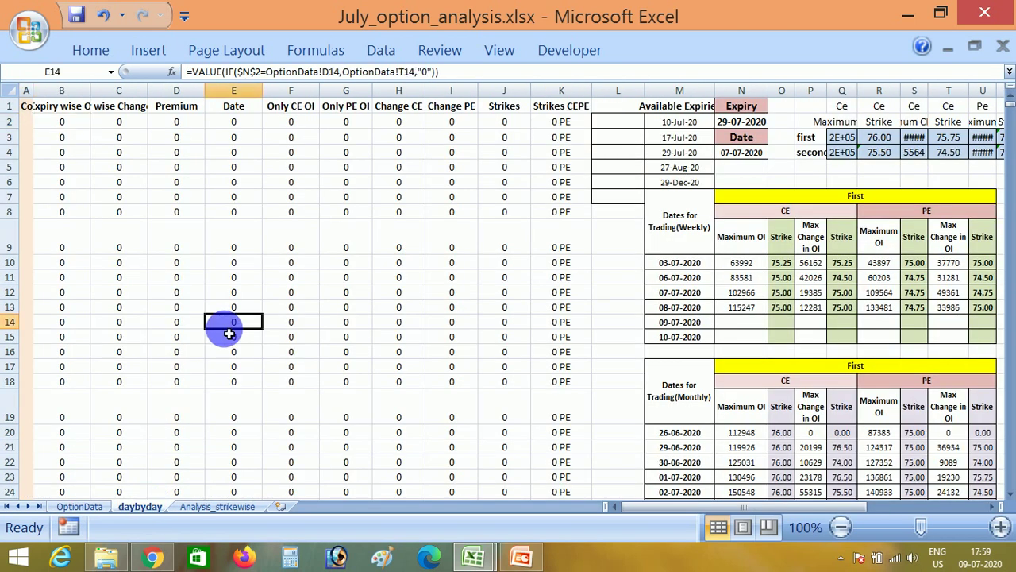
key(Right)
key(Right)
key(Right)
key(Right)
key(Right)
key(Right)
key(Right)
key(Right)
key(Right)
key(Right)
key(Right)
key(Right)
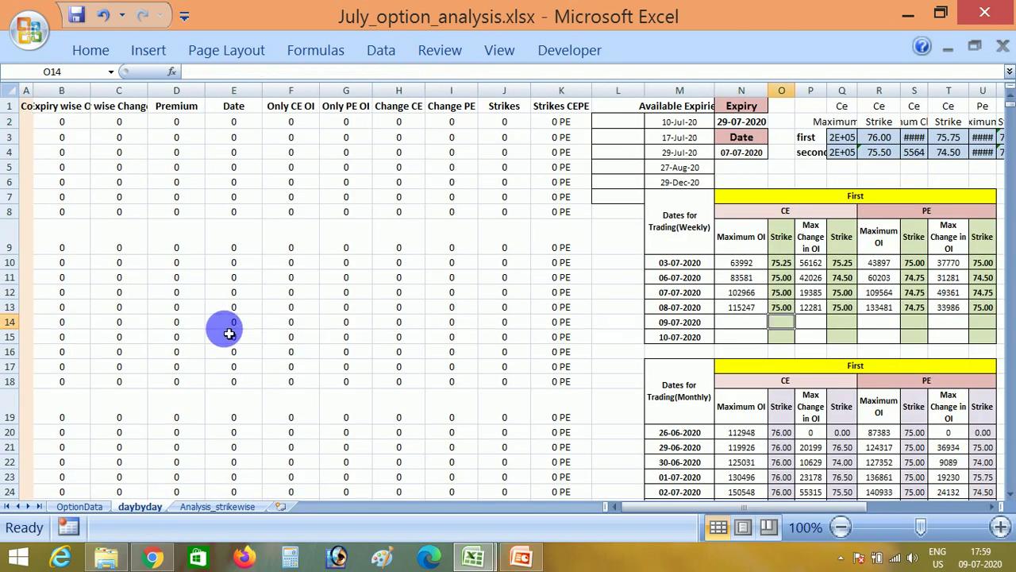
key(Up)
key(Left)
key(Left)
key(Left)
key(Left)
key(Left)
key(Left)
key(Left)
key(Left)
key(Left)
key(Left)
key(Left)
key(Left)
key(Left)
key(Left)
key(Left)
key(Up)
key(Up)
key(Up)
key(Up)
key(Up)
key(Up)
key(Up)
key(Up)
key(Up)
key(Up)
key(Up)
key(Up)
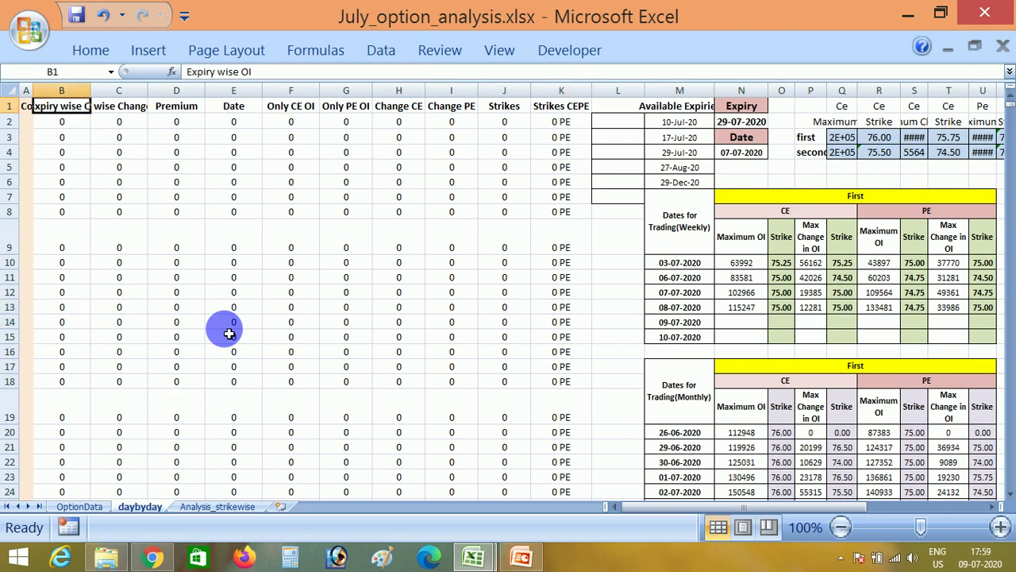
- Examine the row 2 helper formulas on daybyday from Expiry wise OI across to Strikes CEPE
key(Down)
key(Right)
key(Right)
key(Right)
key(Right)
key(Right)
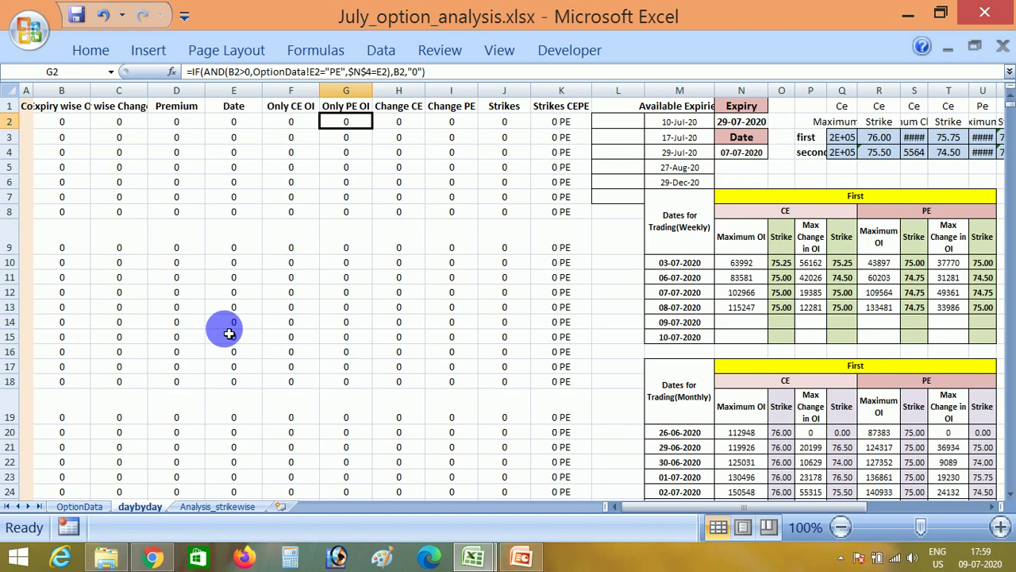
key(Right)
key(Right)
key(Right)
key(Right)
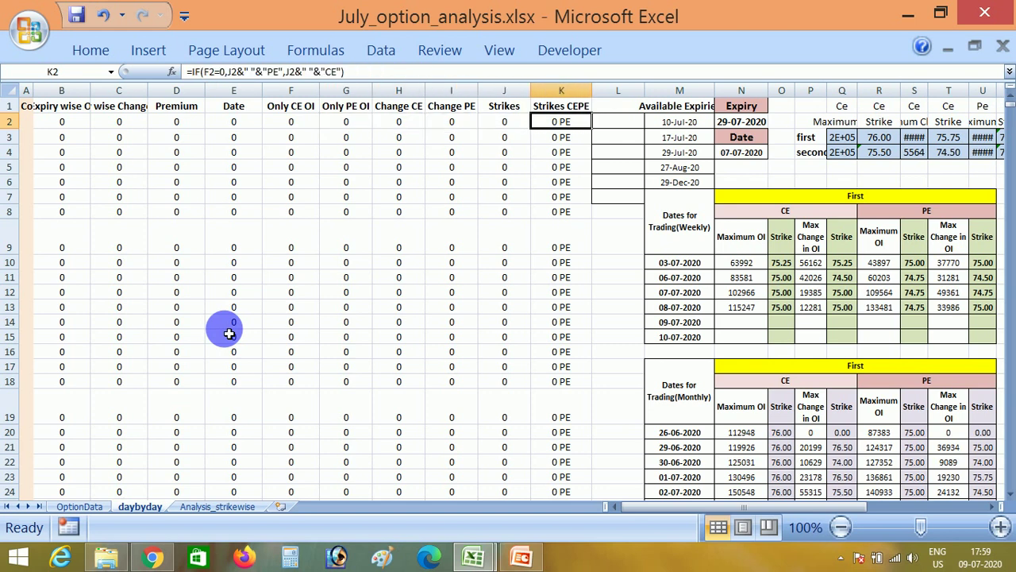
- Check the extent of the helper formula block from Strikes CEPE back to Expiry wise OI, and revisit the row 2 formulas
key(ctrl+shift+Down)
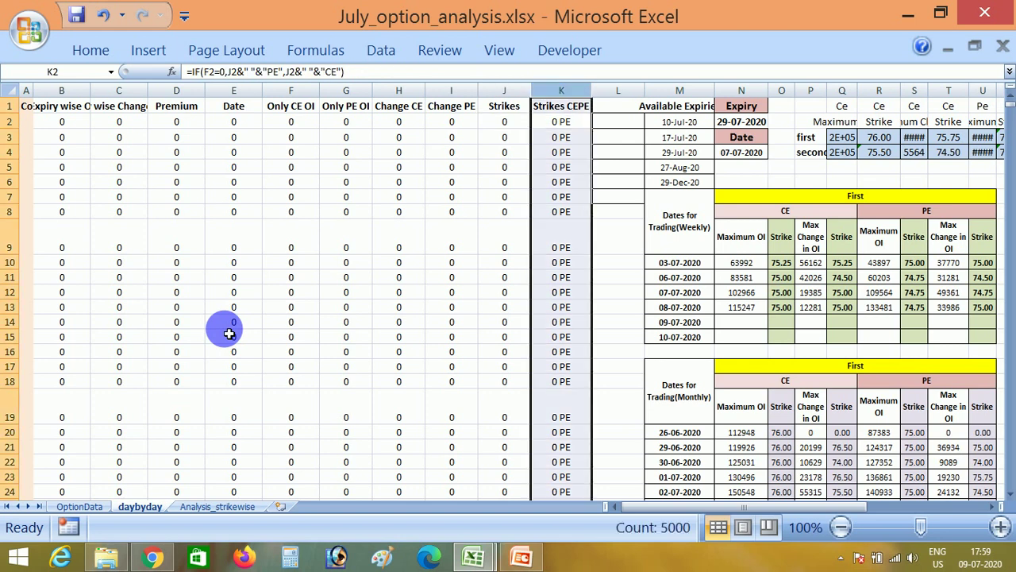
key(ctrl+shift+Left)
key(shift+Right)
key(shift+Left)
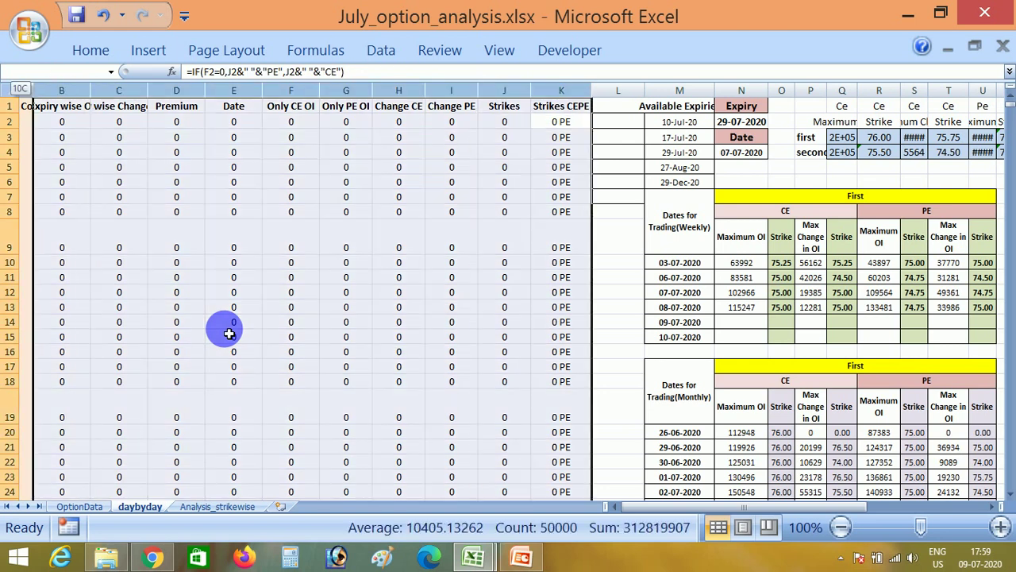
key(Left)
key(Left)
key(Left)
key(Left)
key(Left)
key(Left)
key(Left)
key(Left)
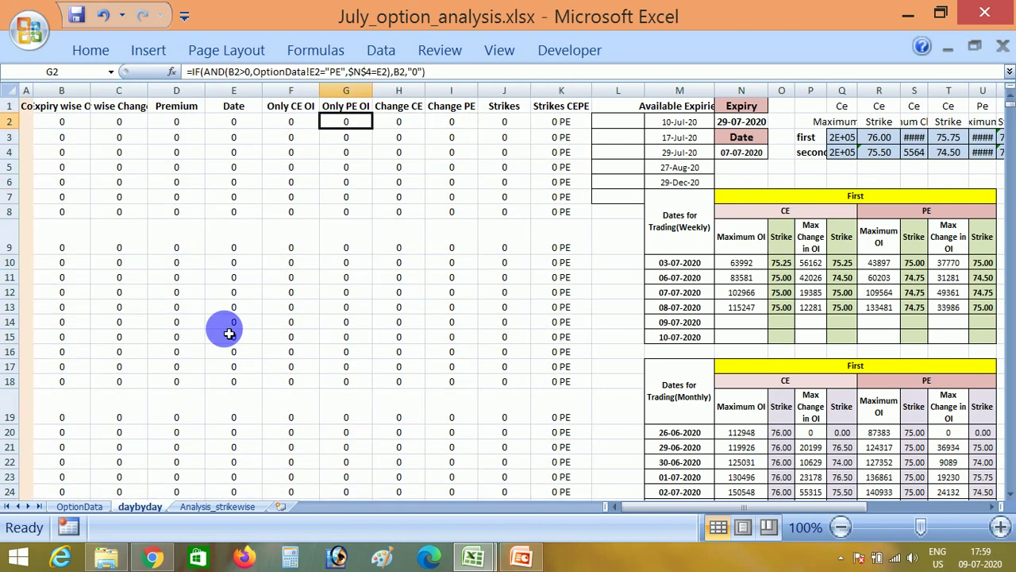
- Hide the daybyday helper columns B to K, from Expiry wise OI to Strikes CEPE
key(Left)
key(ctrl+shift+Down)
key(shift+Right)
key(shift+Right)
key(shift+Right)
key(shift+Right)
key(shift+Right)
key(shift+Right)
key(shift+Right)
key(shift+Right)
key(shift+Right)
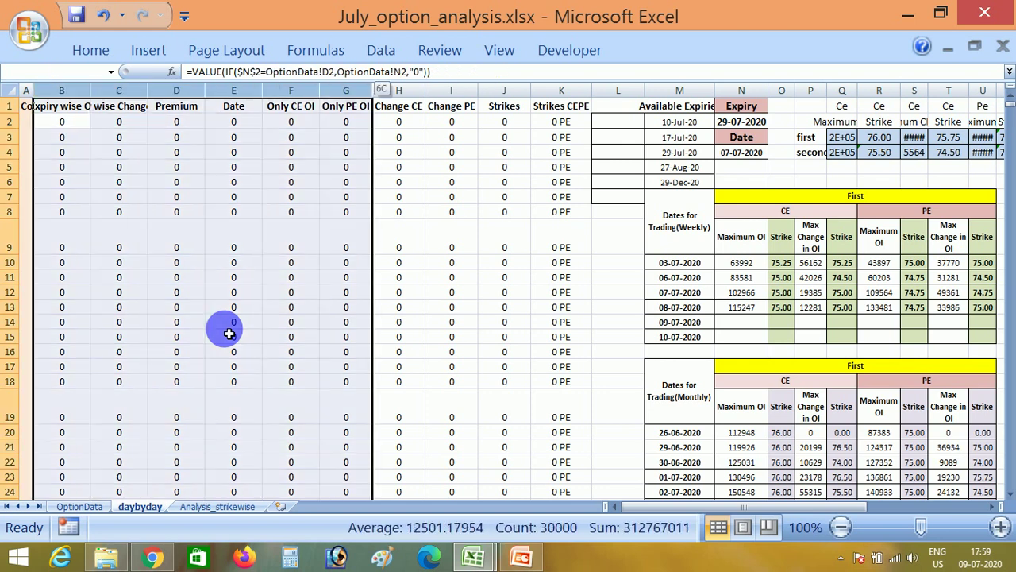
key(shift+F10)
key(Down)
key(Down)
key(Down)
key(Down)
key(Down)
key(Down)
key(Down)
key(Down)
key(Down)
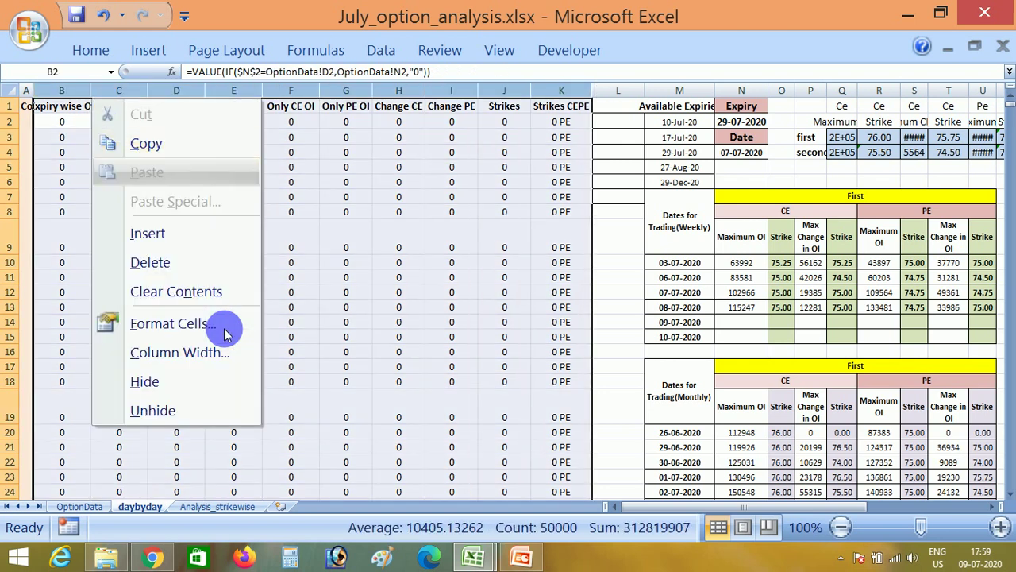
key(Return)
key(Right)
key(Left)
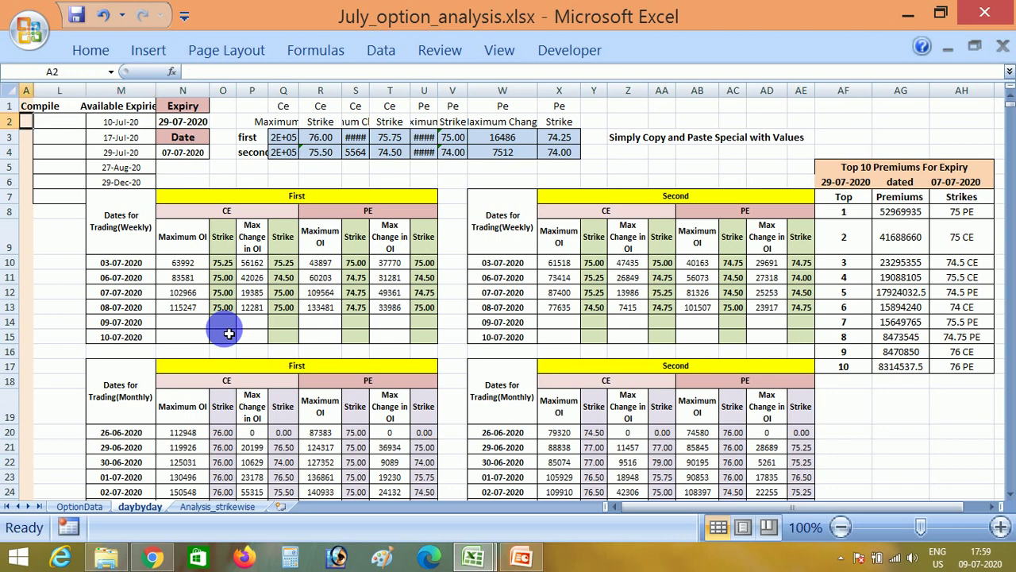
- Examine the available expiry dates listed in M2 to M6 on daybyday
key(Right)
key(Right)
key(Up)
key(Down)
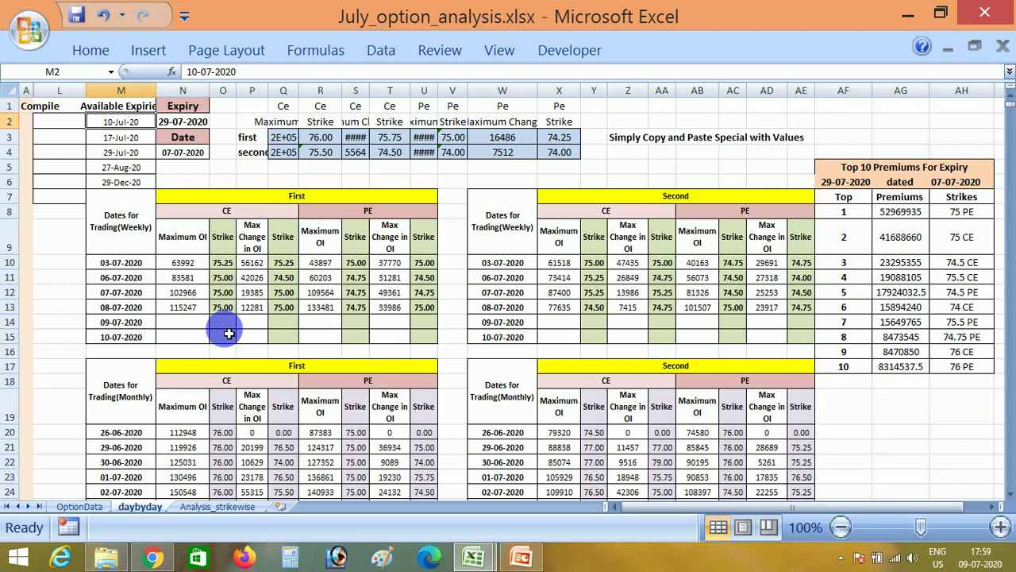
key(Down)
key(Down)
key(Down)
key(Up)
key(Up)
key(Up)
key(ctrl+shift+Down)
key(ctrl+shift+Down)
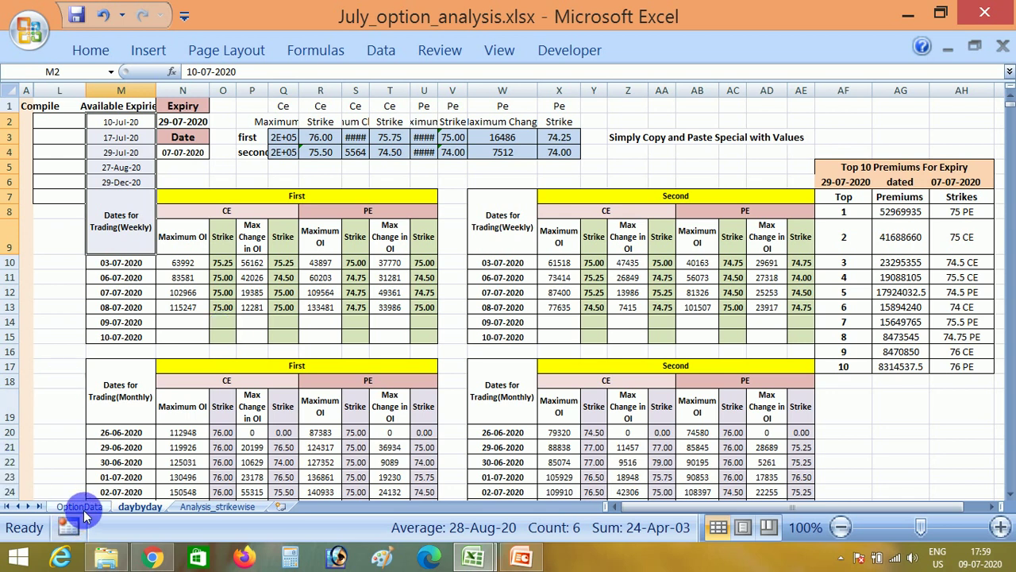
click(105, 123)
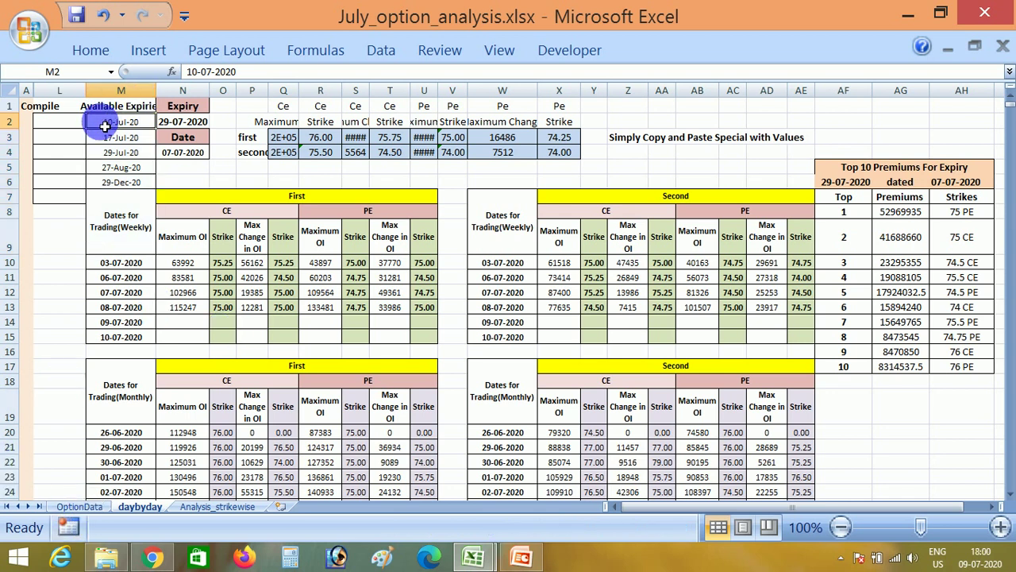
key(Down)
key(Down)
key(Down)
key(Up)
key(Up)
key(Up)
key(Down)
key(Down)
key(Down)
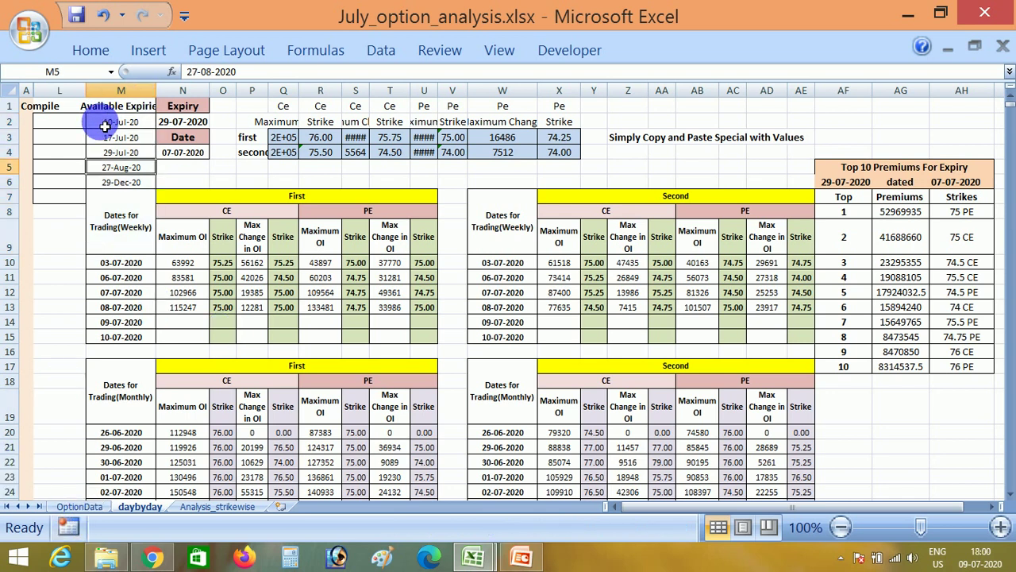
key(Up)
key(Up)
key(Up)
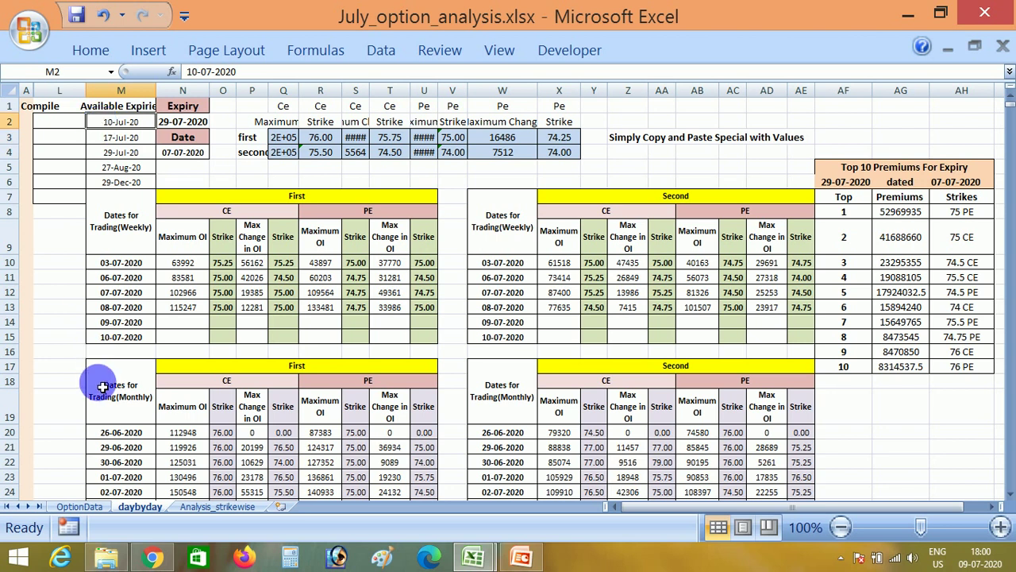
- On OptionData, enter =COUNTIF(D2:D773,D2) in U2 to count the matching expiry dates
click(89, 506)
key(ctrl+Home)
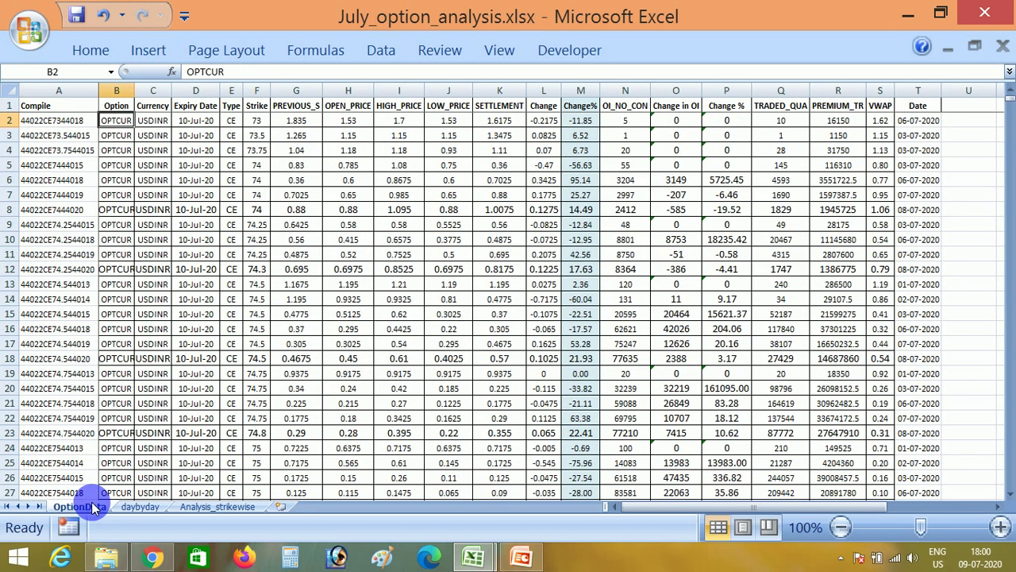
key(Up)
key(Right)
key(Down)
key(ctrl+Right)
key(Right)
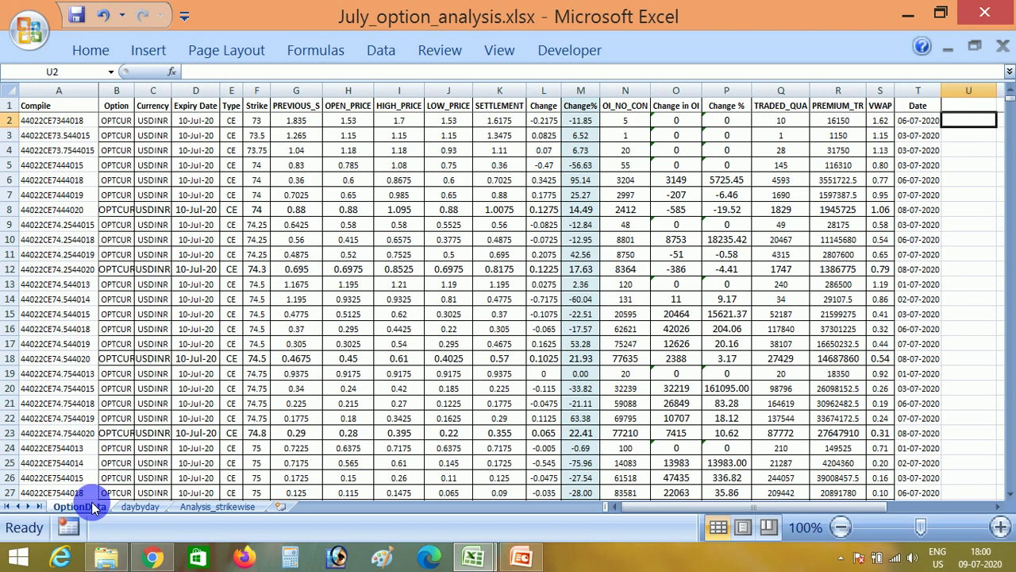
key(Right)
key(Left)
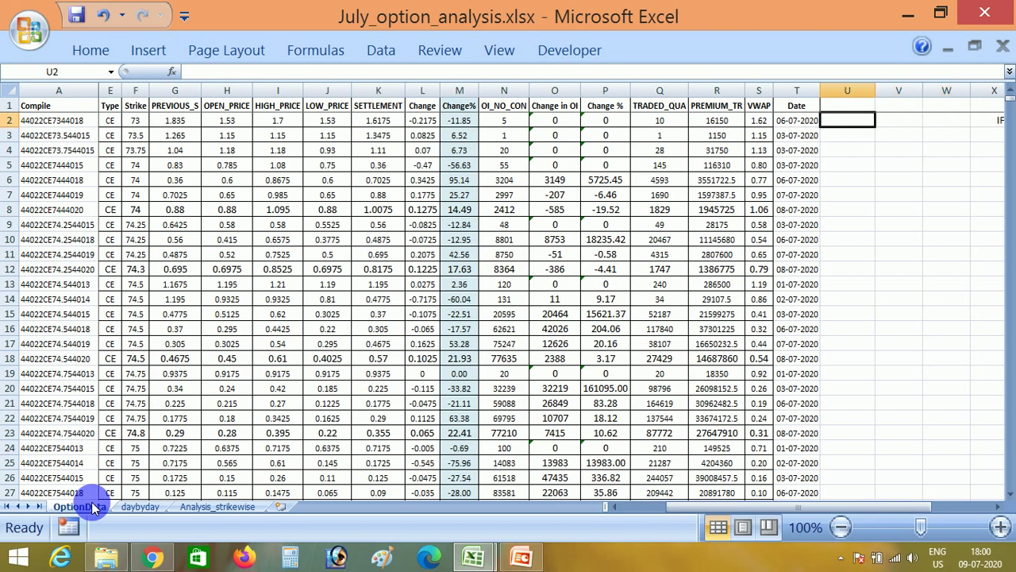
text(=count)
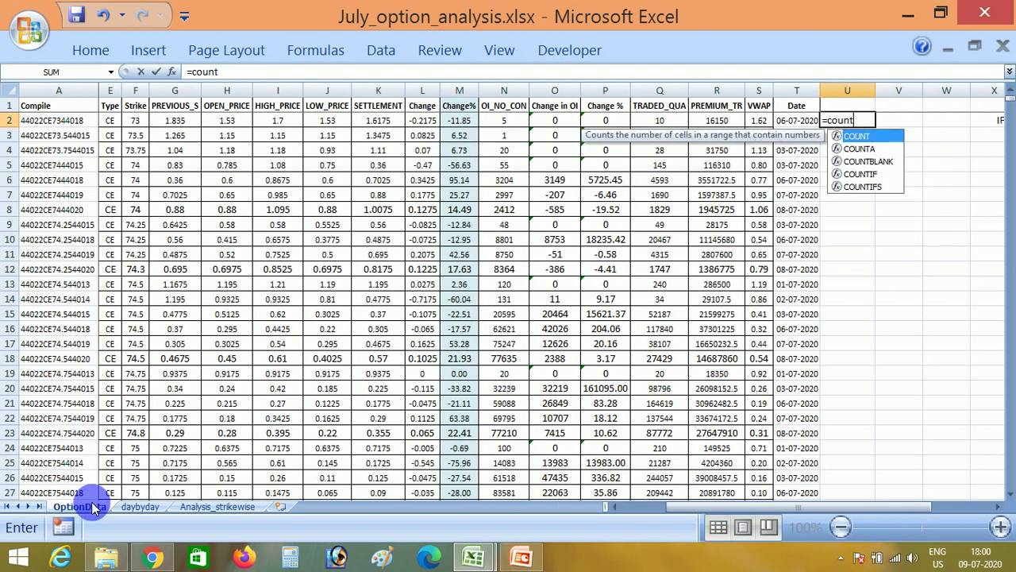
text(if()
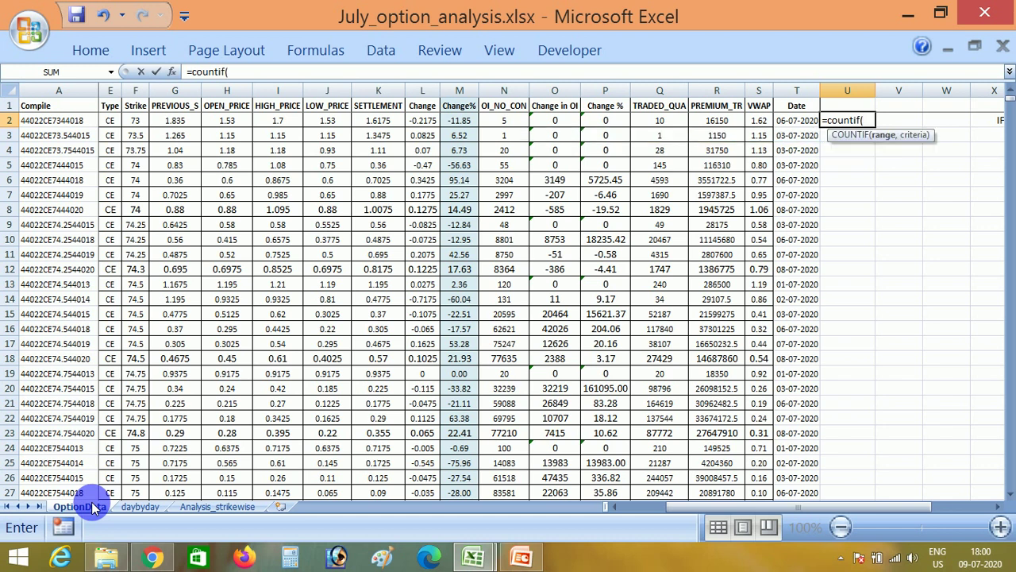
key(Left)
key(Left)
key(Left)
key(Left)
key(Left)
key(Left)
key(Left)
key(Left)
key(Left)
key(Left)
key(Left)
key(Left)
key(Left)
key(Left)
key(Left)
key(Left)
key(Left)
key(Left)
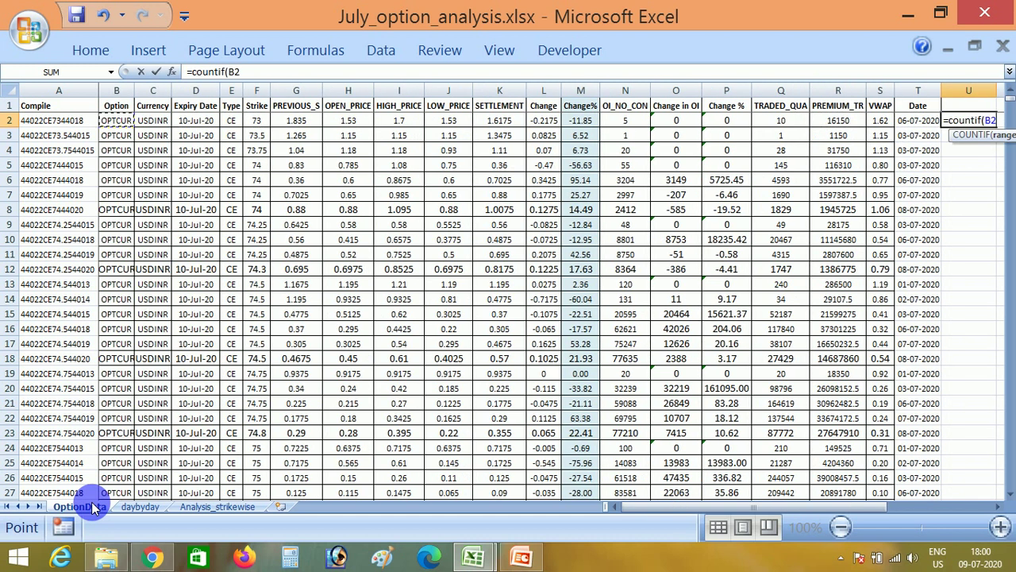
key(Right)
key(ctrl+shift+Down)
text(,)
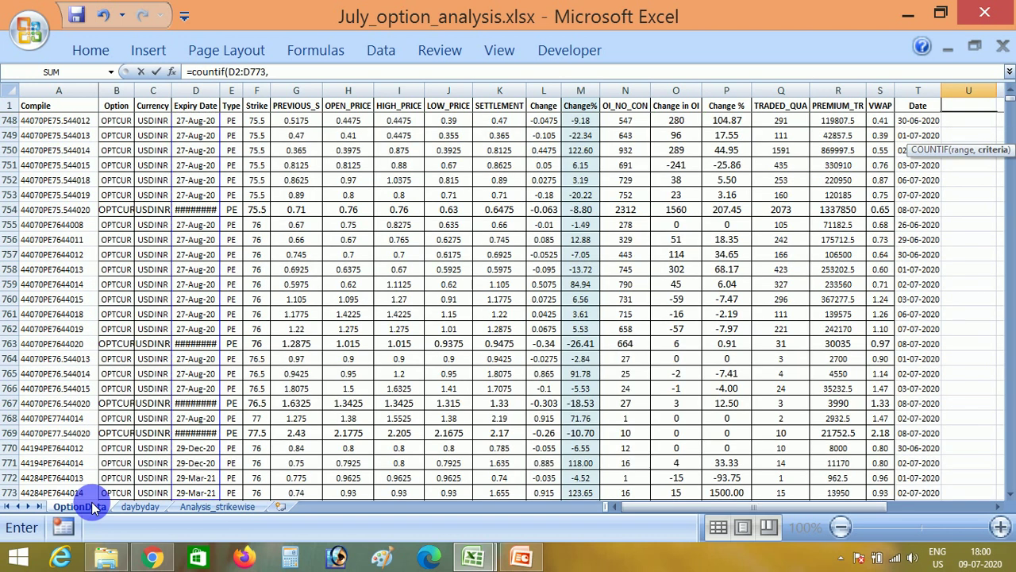
key(Left)
key(Left)
key(Left)
key(Left)
key(Left)
key(Left)
key(Left)
key(Left)
key(Left)
key(Left)
key(Left)
key(Left)
key(Left)
key(Left)
key(Left)
key(Left)
key(Left)
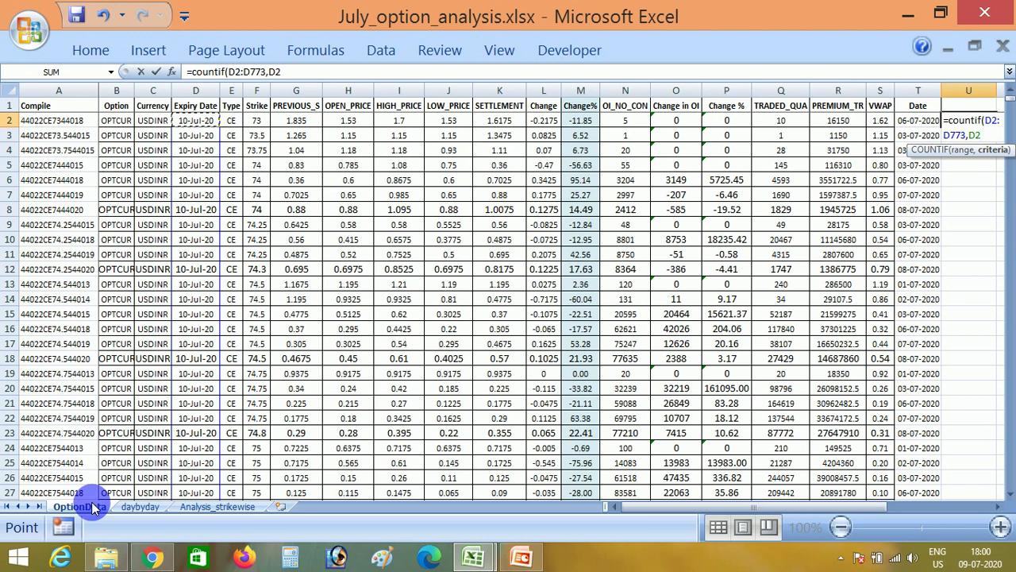
key(Return)
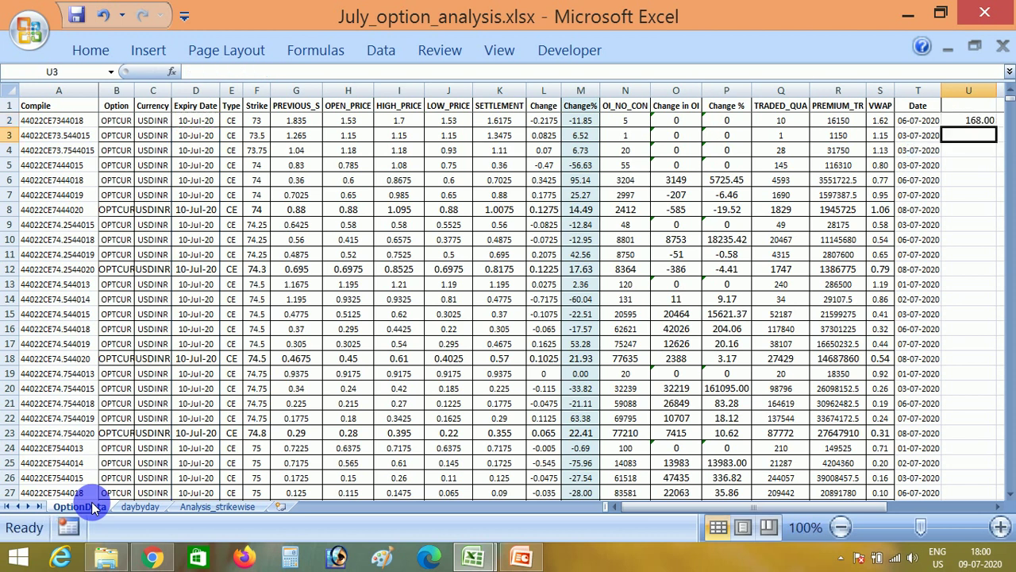
- Check the COUNTIF formula in U2 against the Expiry Date cell D2 and the other row 2 cells
key(Up)
key(Up)
key(Down)
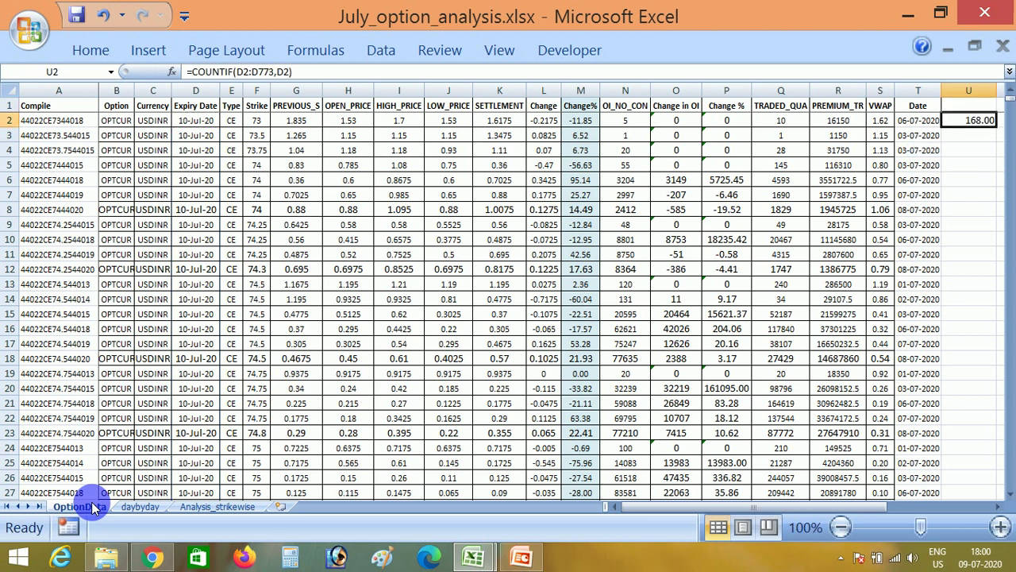
key(Left)
key(Left)
key(Left)
key(Left)
key(Left)
key(Left)
key(Left)
key(Left)
key(Left)
key(Left)
key(Left)
key(Left)
key(Left)
key(Left)
key(Left)
key(Left)
key(Left)
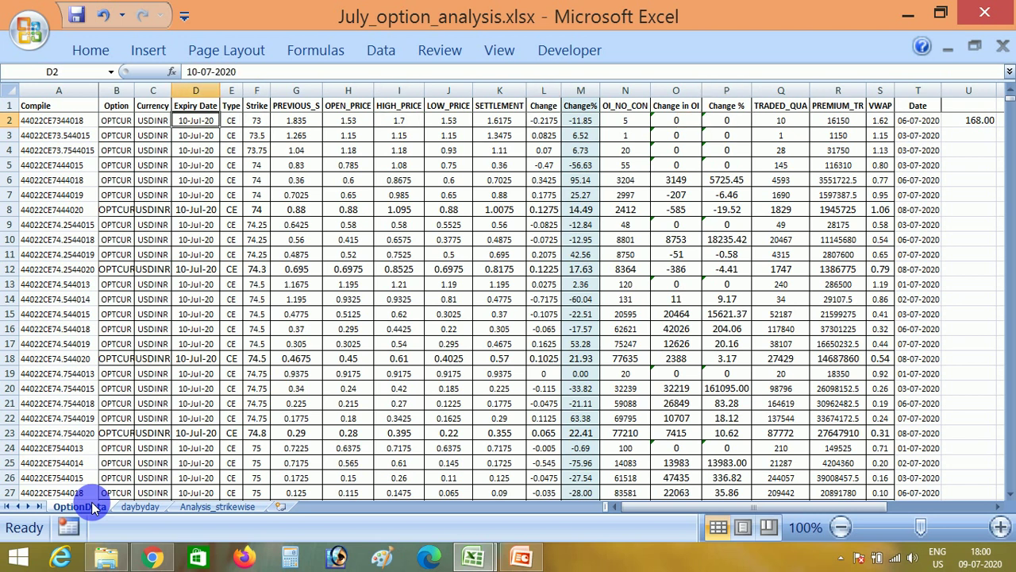
key(Right)
key(Right)
key(Right)
key(Right)
key(Right)
key(Right)
key(Right)
key(Right)
key(Right)
key(Right)
key(Right)
key(Right)
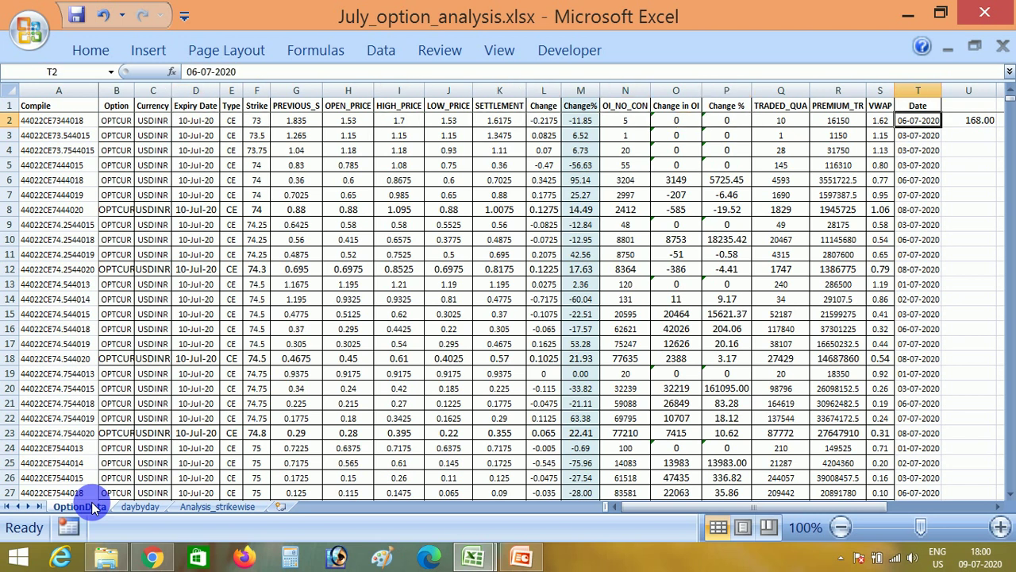
- Copy the COUNTIF formula from U2 down column U to row 773
key(Right)
key(ctrl+c)
key(Left)
key(ctrl+Down)
key(Right)
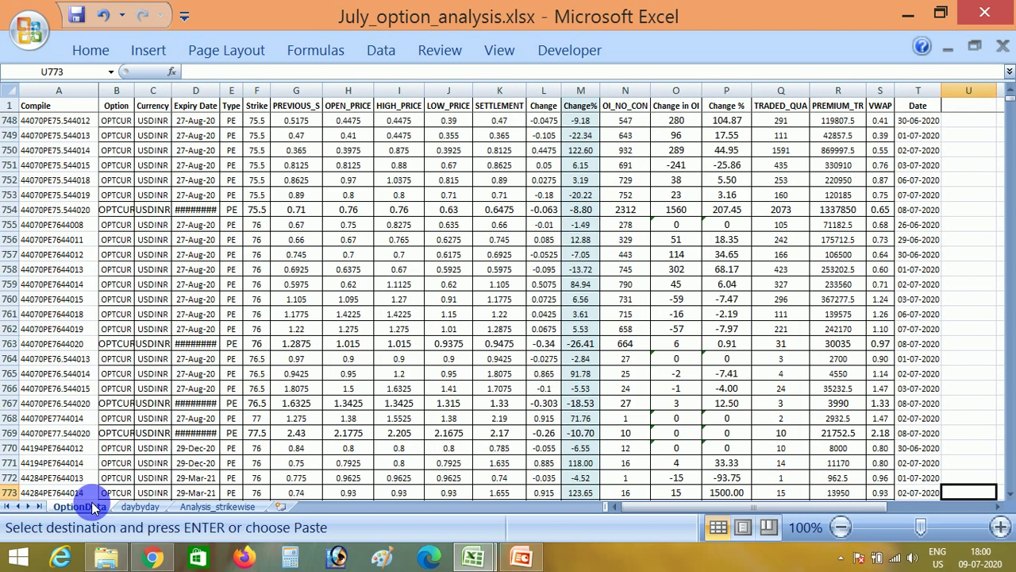
key(ctrl+shift+Up)
key(ctrl+v)
key(ctrl+Up)
key(Up)
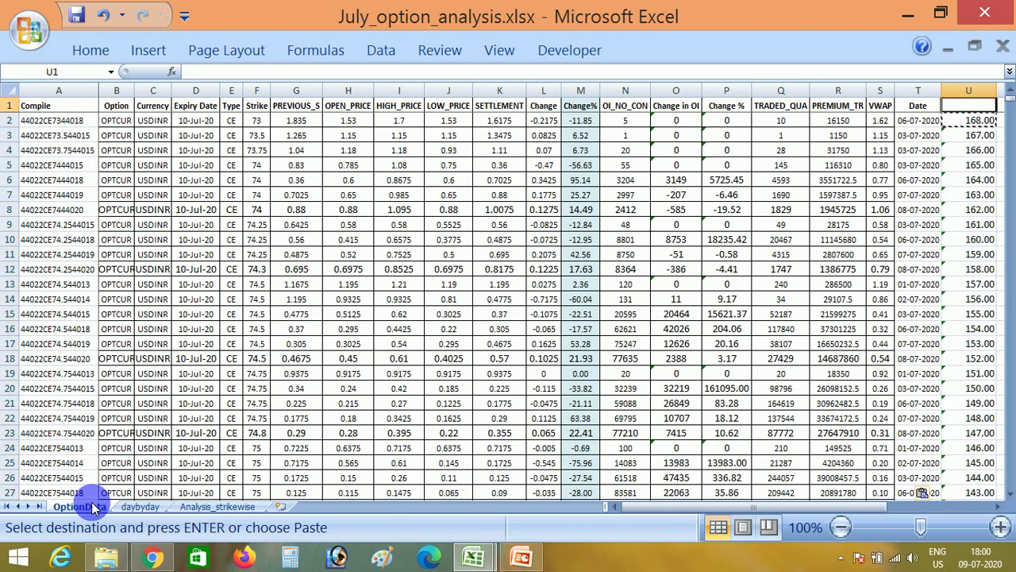
key(Escape)
- Turn on AutoFilter for the OptionData header row, including the COUNTIF column U
key(Right)
key(Left)
key(alt+d)
key(f)
key(f)
key(Right)
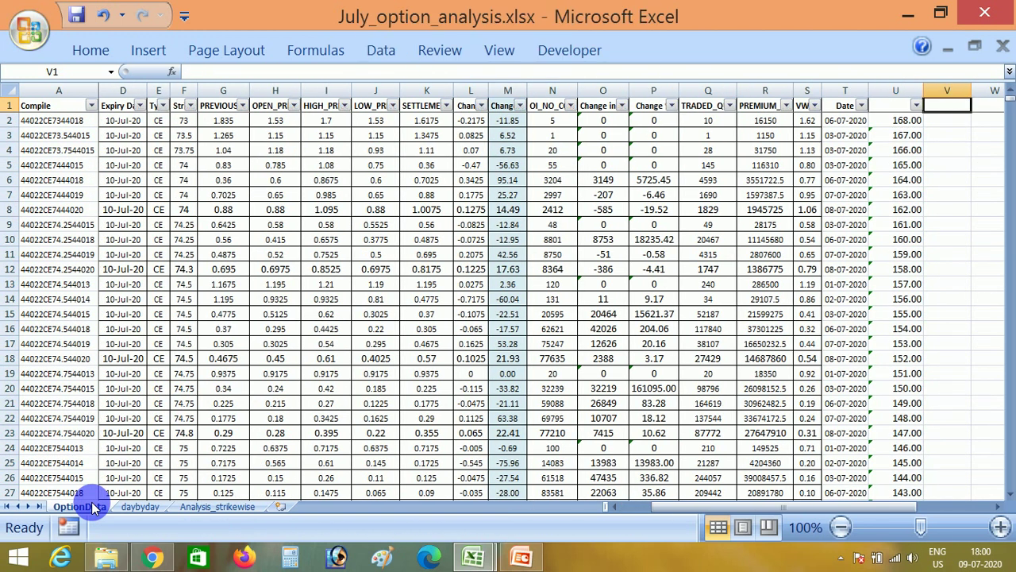
- Filter the count column U on OptionData to show only the rows with the value 1.00
key(Left)
key(alt+Down)
key(Down)
key(Down)
key(Down)
key(Down)
key(Down)
key(Down)
key(Down)
key(space)
key(Down)
key(space)
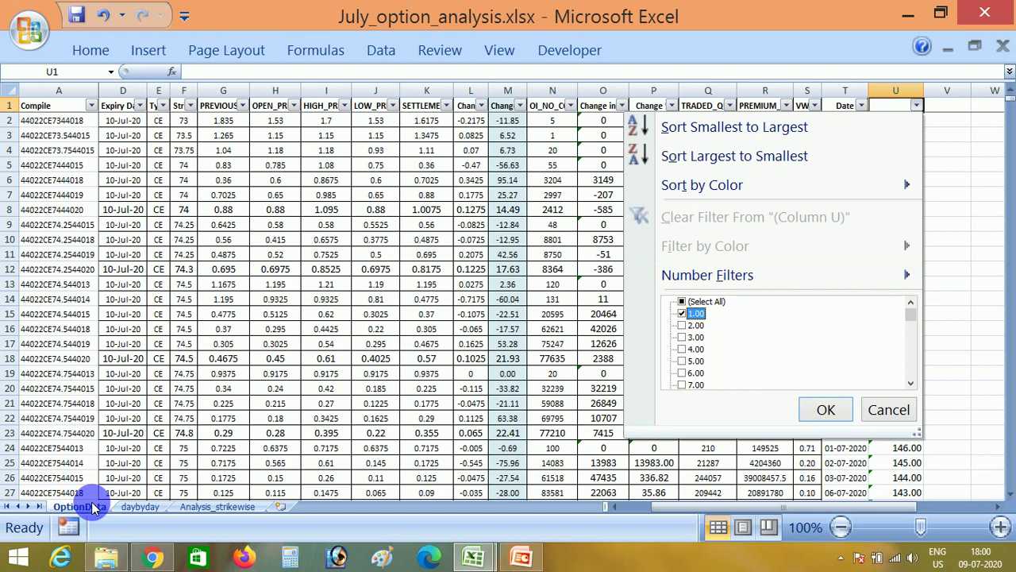
key(Tab)
key(Return)
- AutoFit the width of the Expiry Date column D so its filtered dates display in full
key(Down)
key(ctrl+Left)
key(Right)
key(Right)
key(Right)
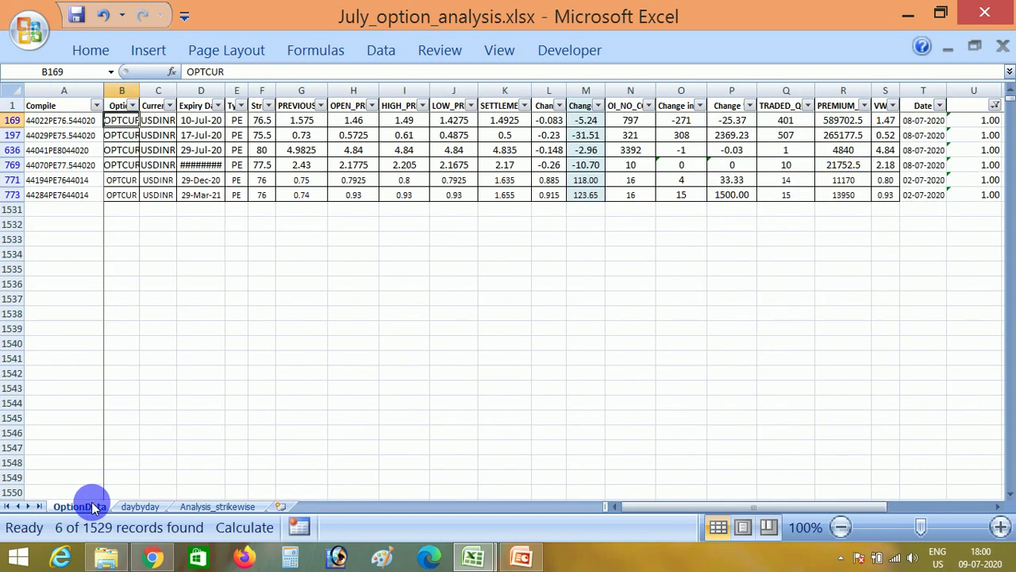
key(ctrl+space)
key(alt+o)
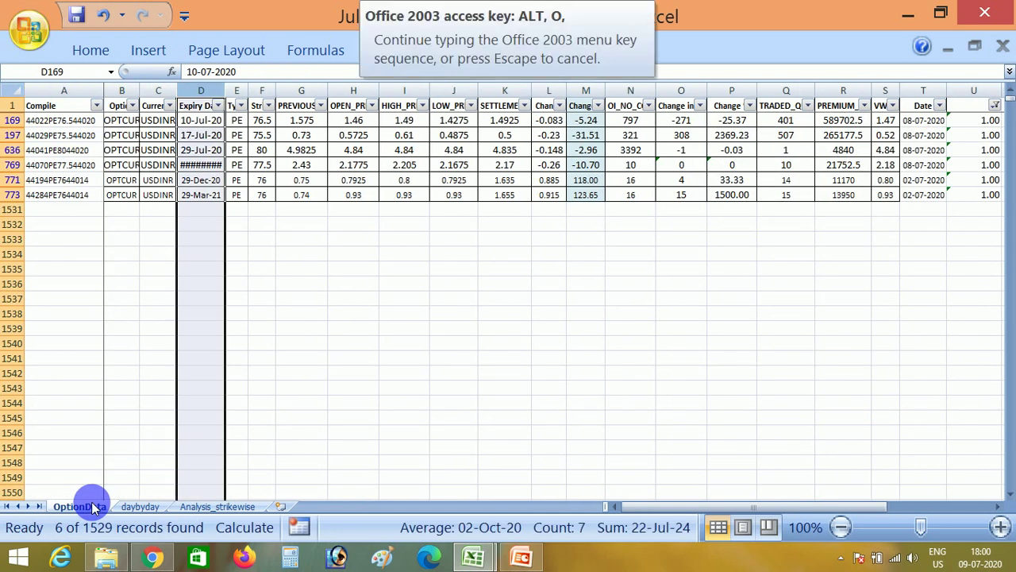
key(c)
key(a)
key(Up)
key(Down)
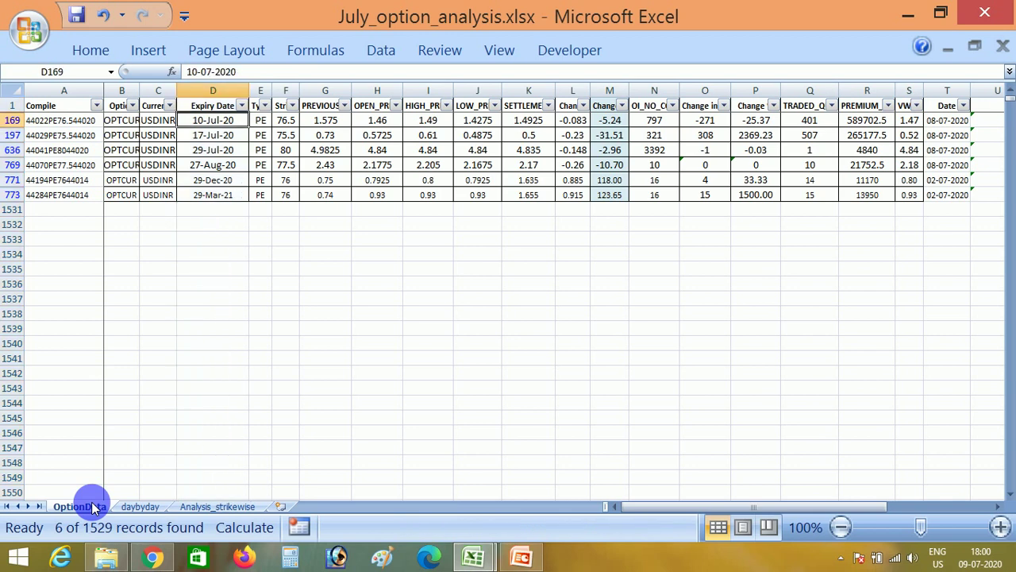
- Compare the filtered unique expiry dates in column D with the Available Expiries list on the daybyday sheet
key(ctrl+shift+Down)
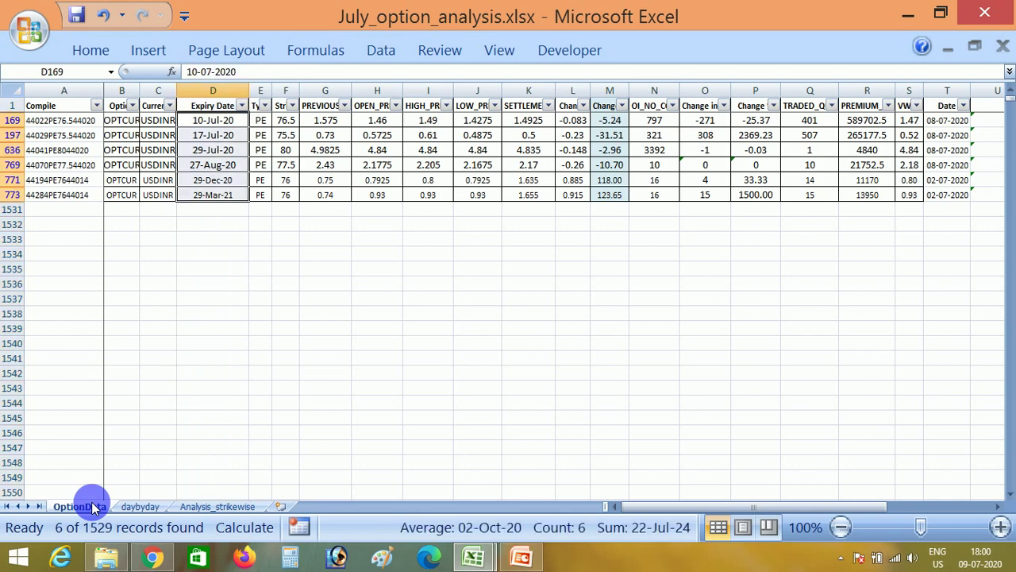
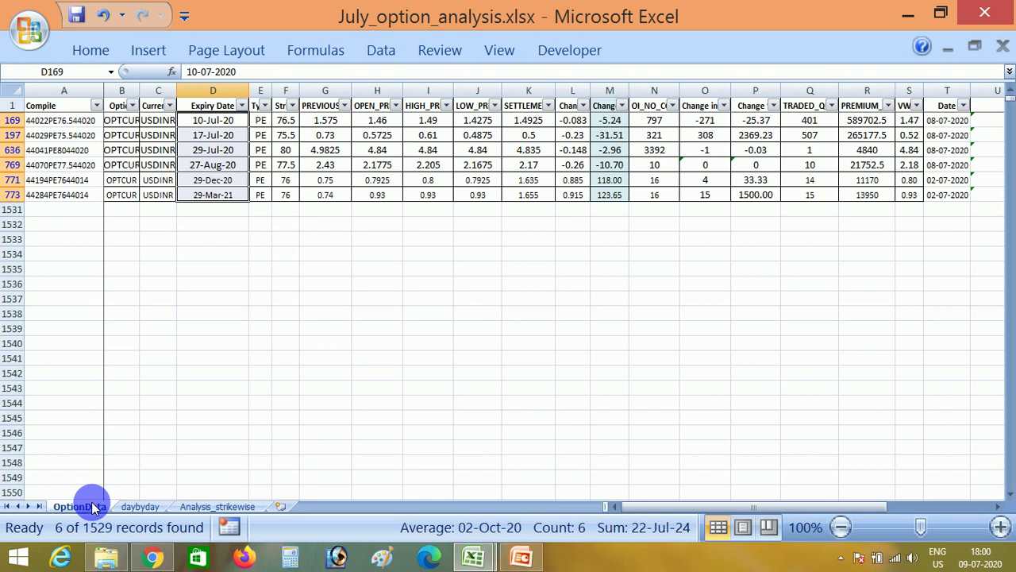
key(ctrl+shift+Up)
key(Down)
key(Down)
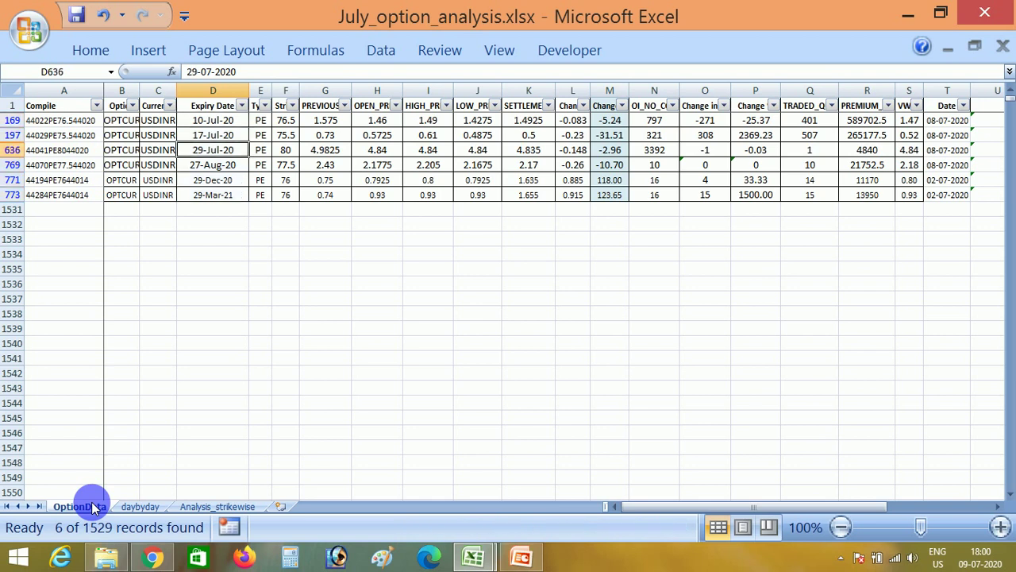
click(139, 506)
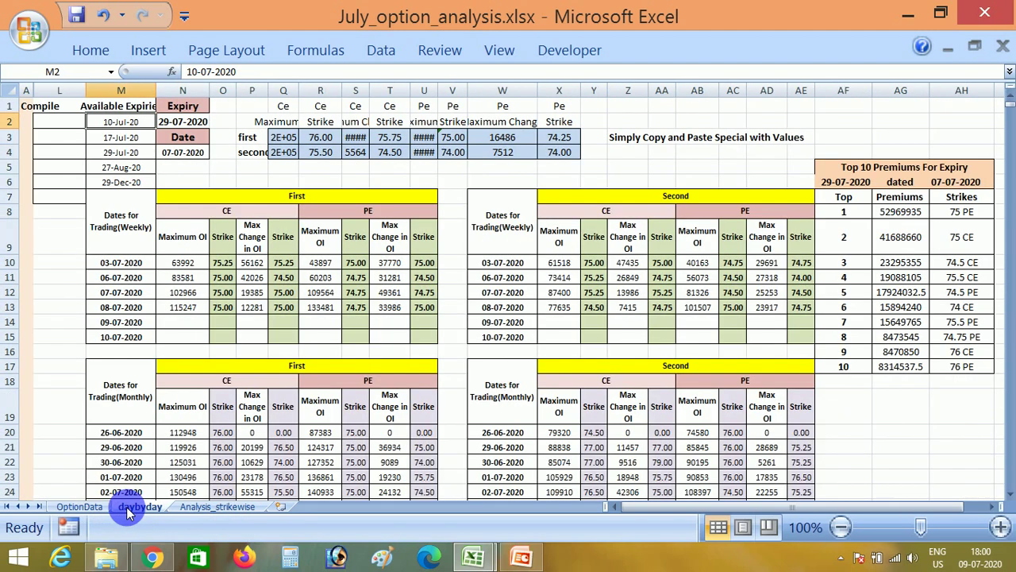
key(Right)
key(Right)
key(Left)
key(Left)
key(Left)
key(Right)
key(Right)
key(Left)
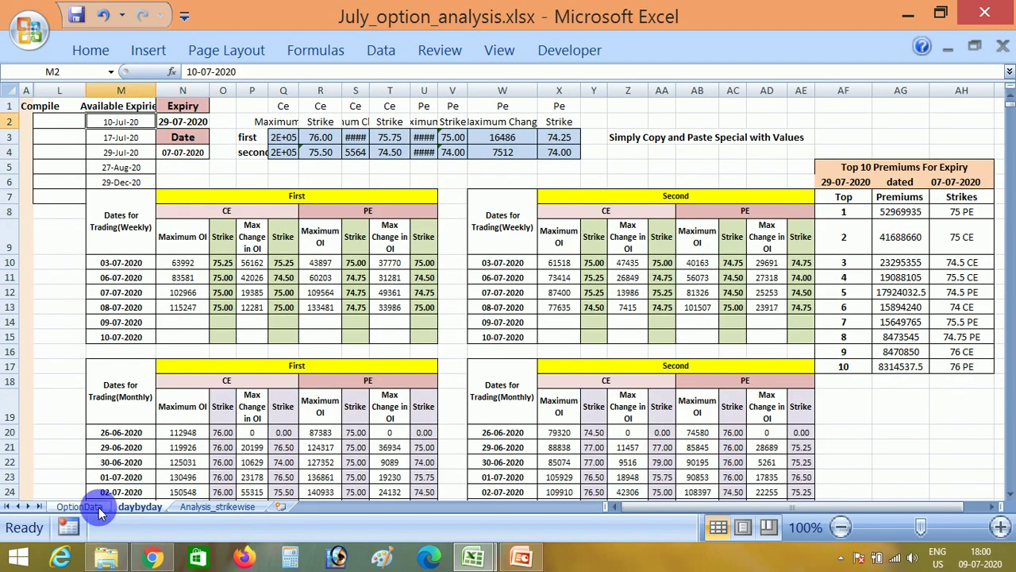
- Return to OptionData and turn off AutoFilter so that all records show again
click(97, 507)
text(1)
key(alt+d)
key(f)
key(s)
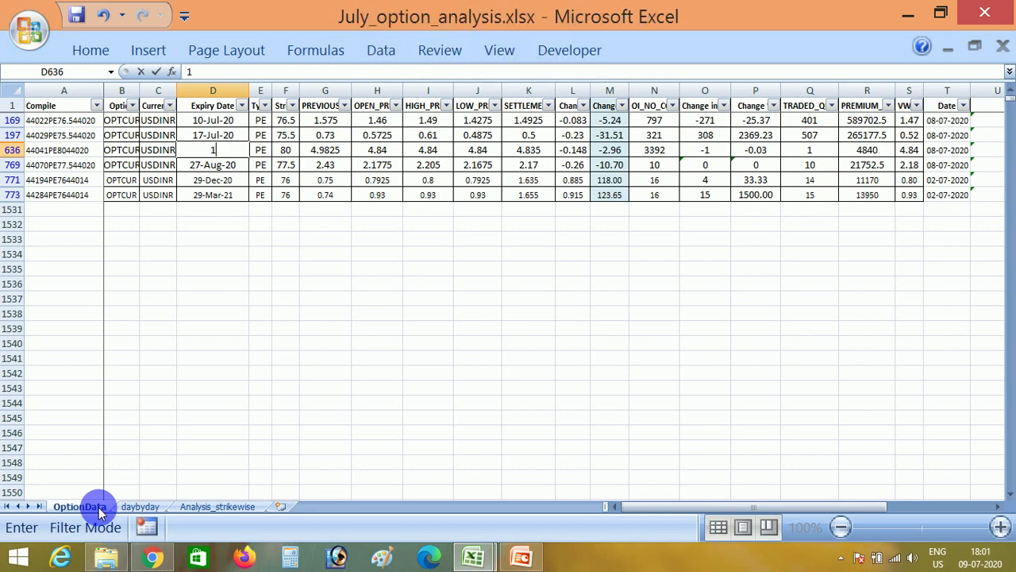
key(Escape)
key(alt+d)
key(f)
key(f)
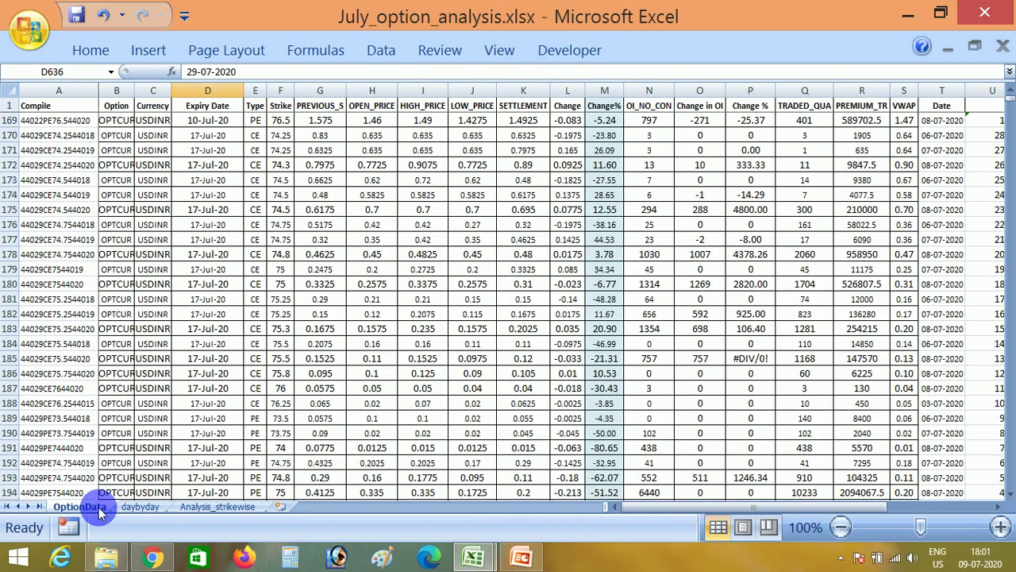
- Delete the COUNTIF helper formulas in column U from U2 down to row 773
key(ctrl+Up)
key(ctrl+Right)
key(Right)
key(Down)
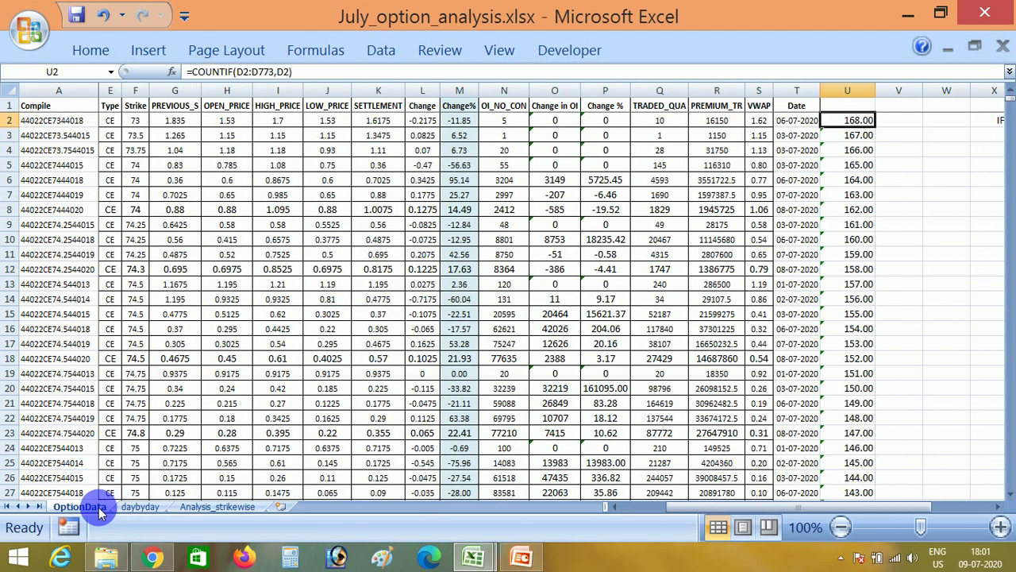
key(ctrl+shift+Down)
key(Delete)
key(ctrl+Up)
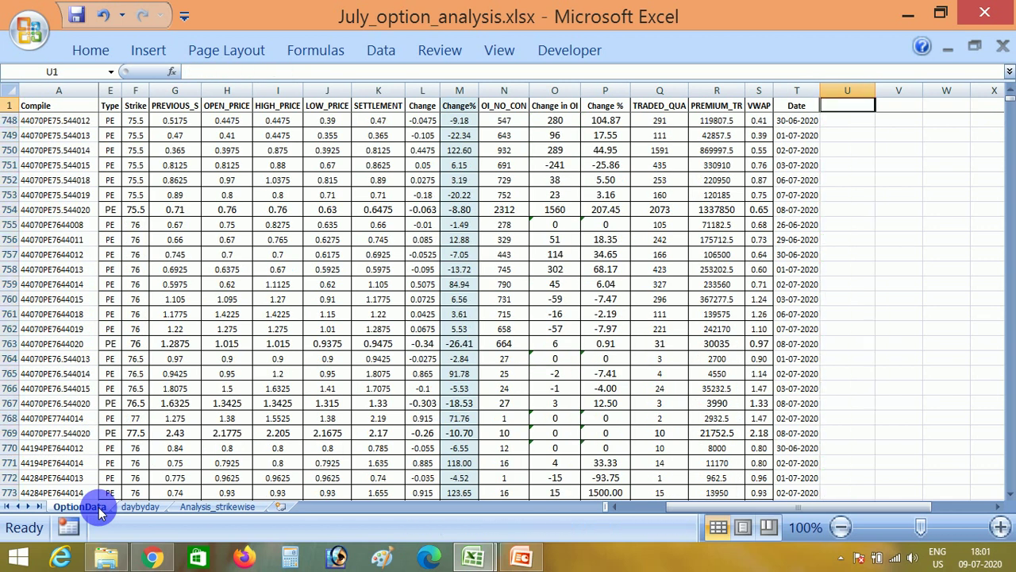
key(ctrl+Left)
key(ctrl+Left)
- On the daybyday sheet, clear the Expiry value in N2 and the Date value in N4
click(131, 510)
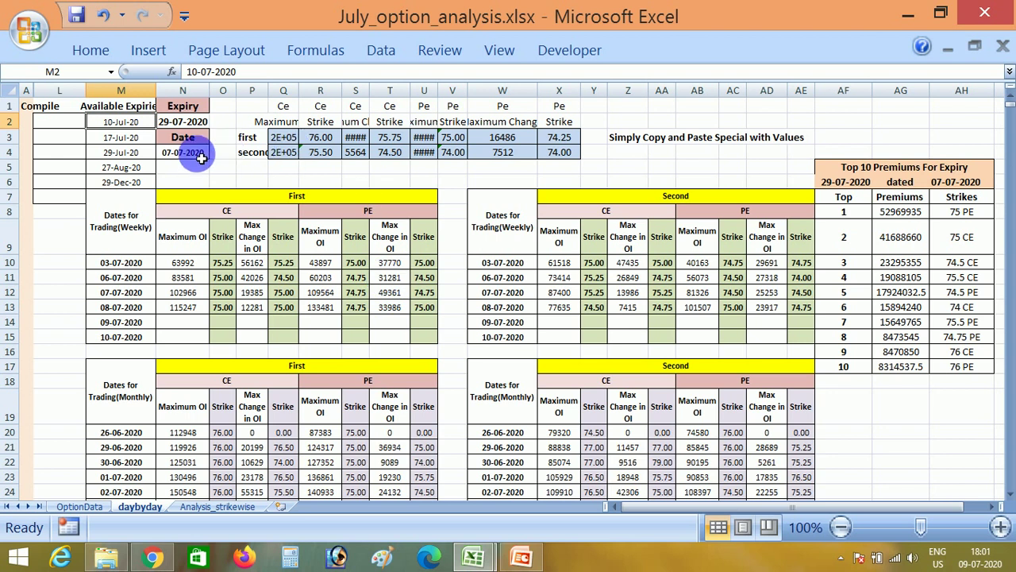
key(Down)
key(Down)
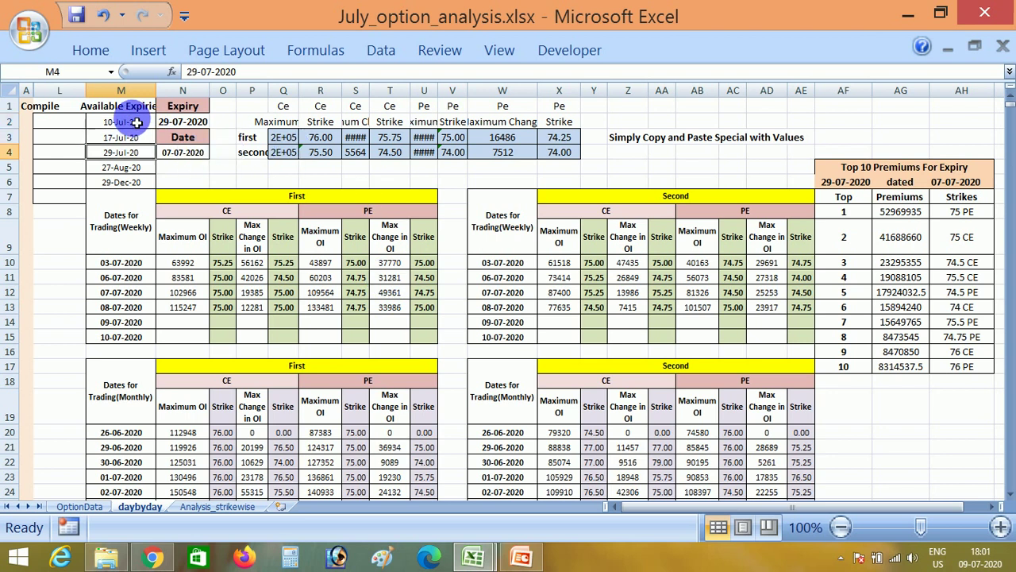
key(Up)
key(Up)
key(Up)
key(Right)
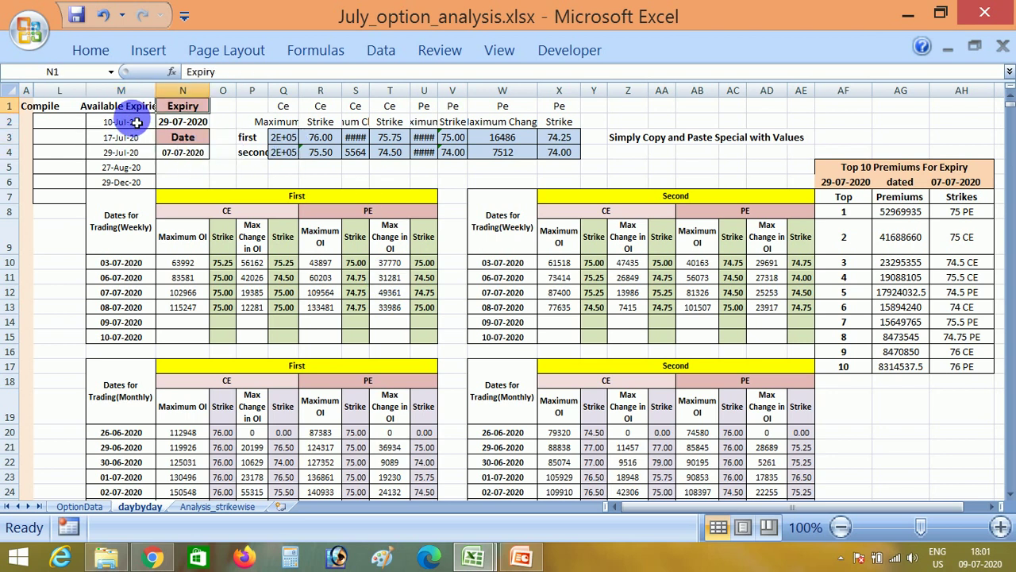
key(Down)
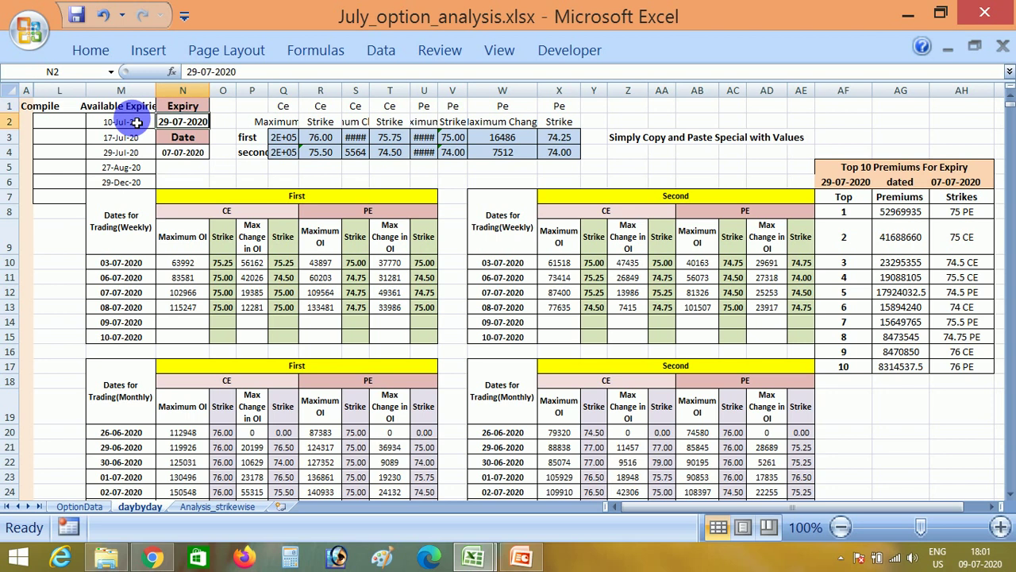
key(Delete)
key(Down)
key(Down)
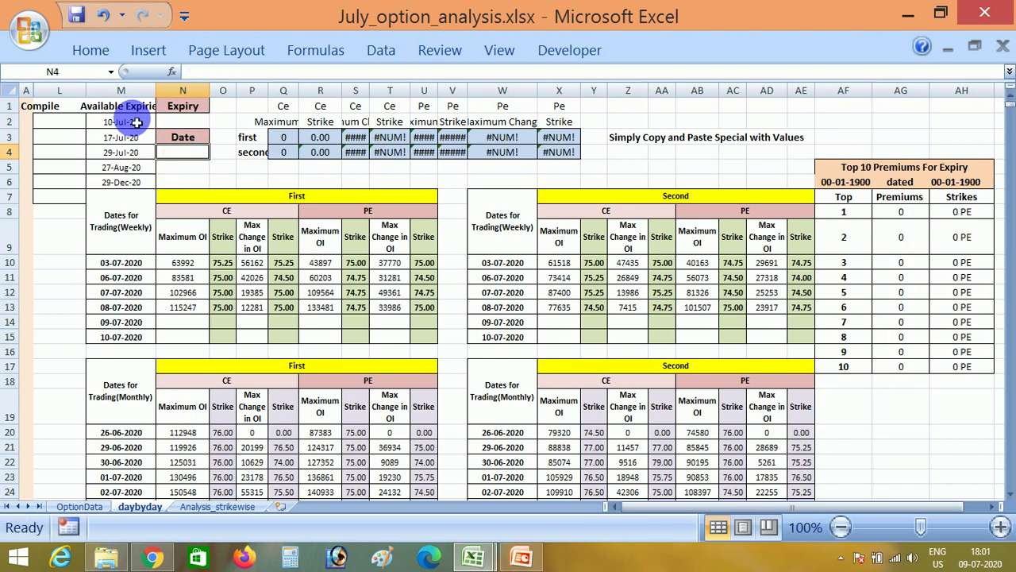
- Examine how the first and second result rows in Q3:X4 respond to the blank Expiry and Date cells
key(Down)
key(Up)
key(Right)
key(Right)
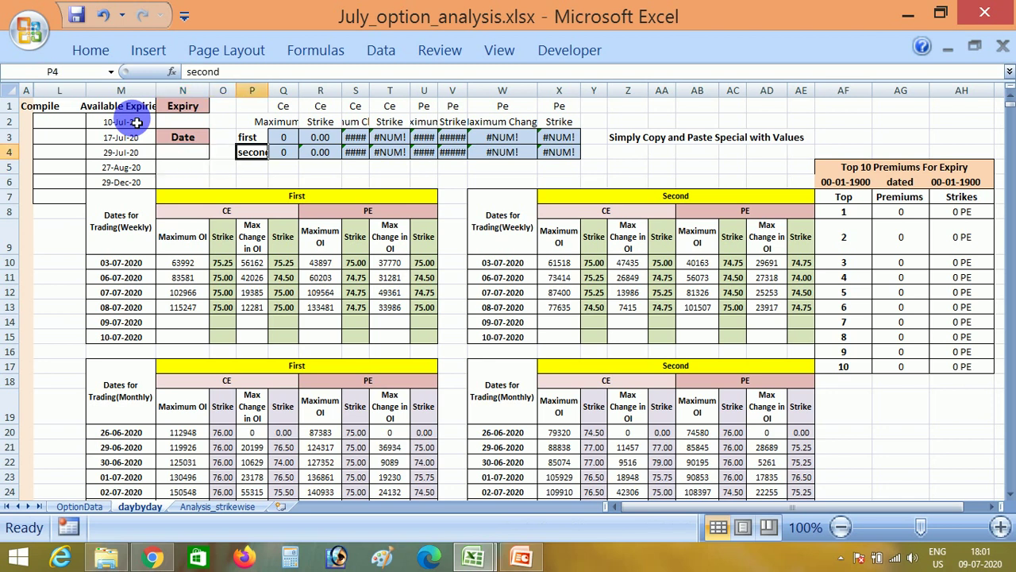
key(Up)
key(Right)
key(Right)
key(Right)
key(Right)
key(Right)
key(Left)
key(Left)
key(Left)
key(Left)
key(Left)
key(Left)
key(Left)
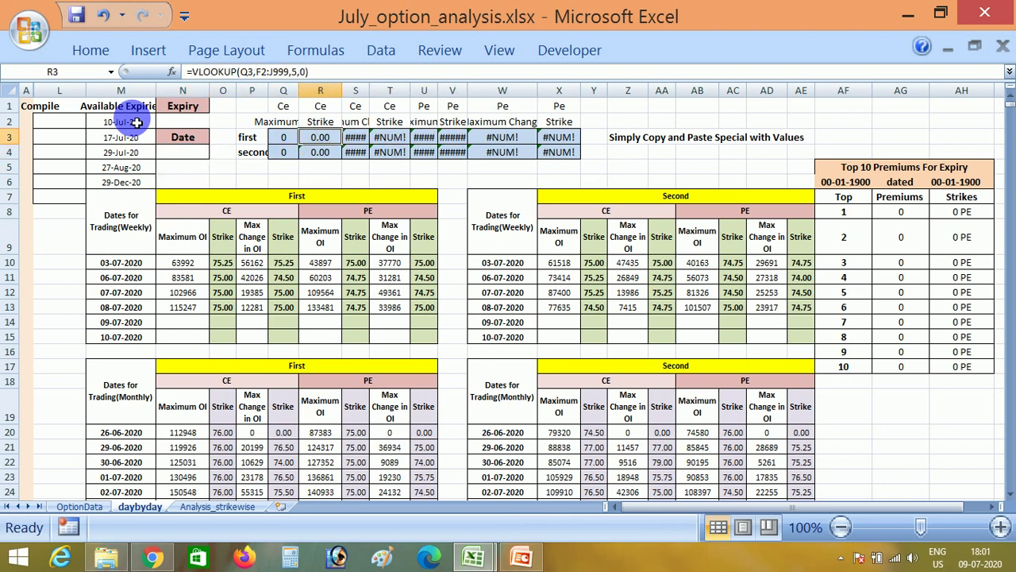
- Check the empty Expiry and Date input cells N2 and N4 against the neighbouring result formulas
click(137, 122)
key(Right)
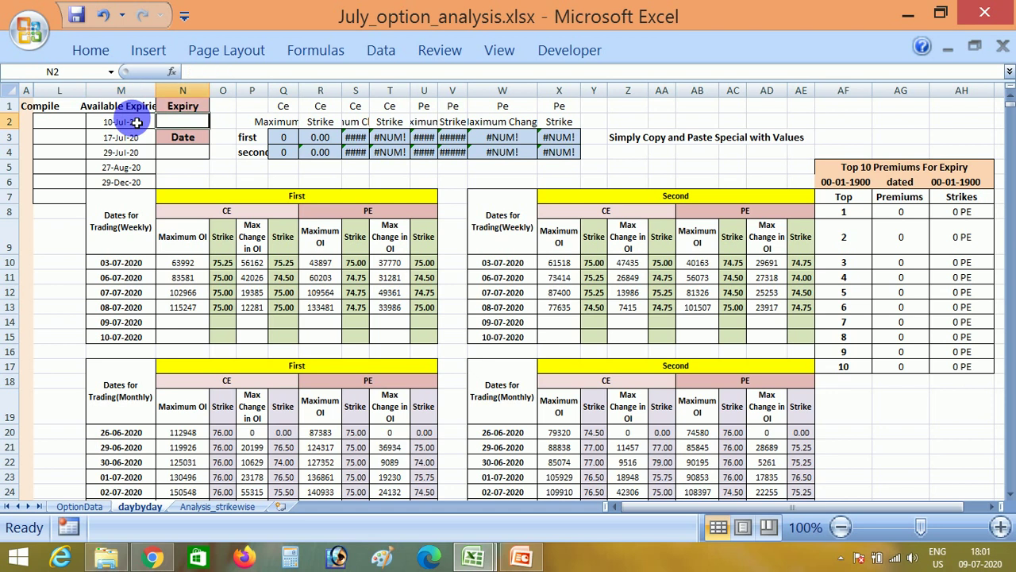
key(Right)
key(Right)
key(Down)
key(Right)
key(Left)
key(Left)
key(Left)
key(Up)
key(Down)
key(Down)
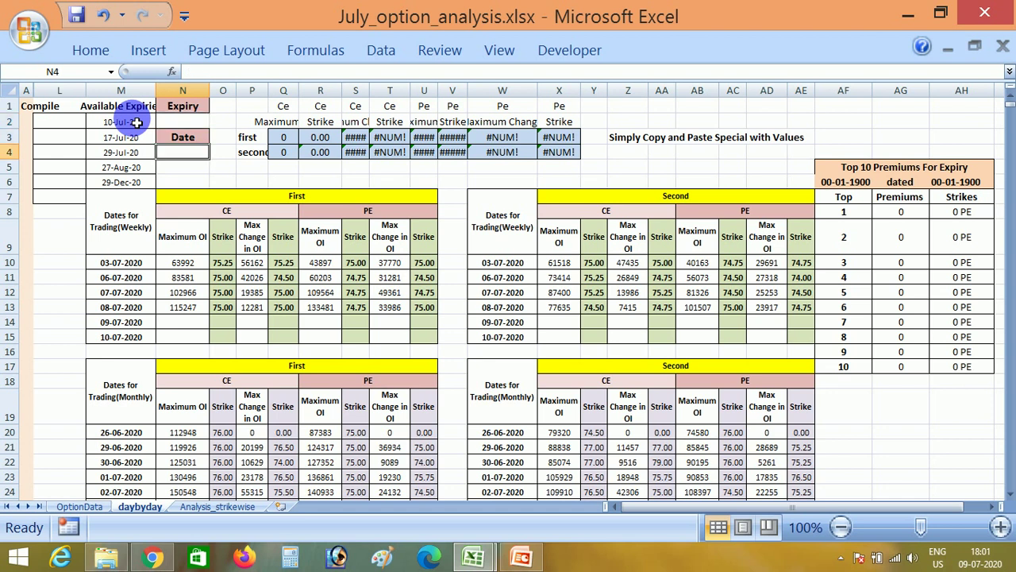
key(Up)
key(Up)
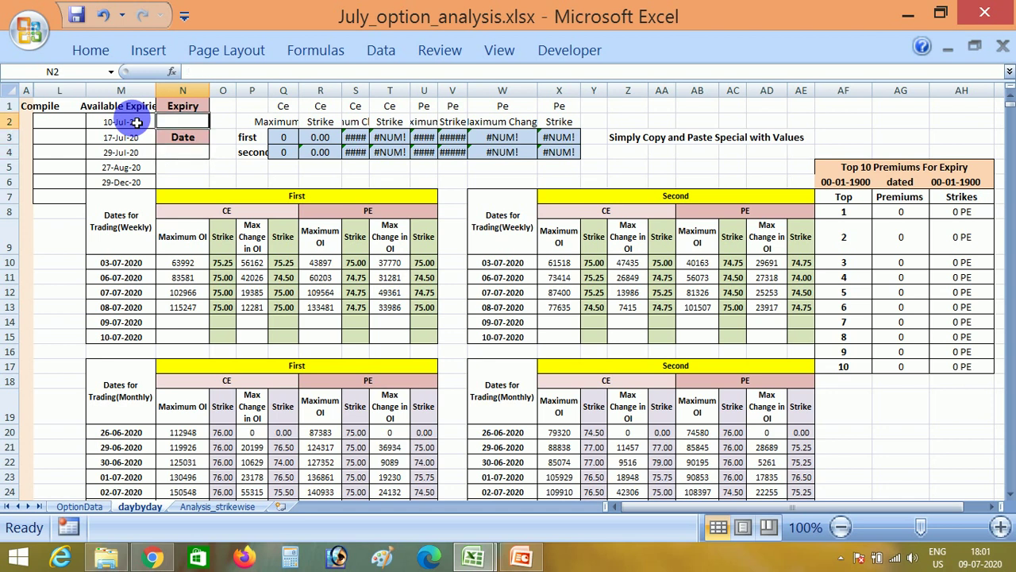
- Review the Available Expiries list in M2:M6 to decide which expiry to analyse
click(137, 122)
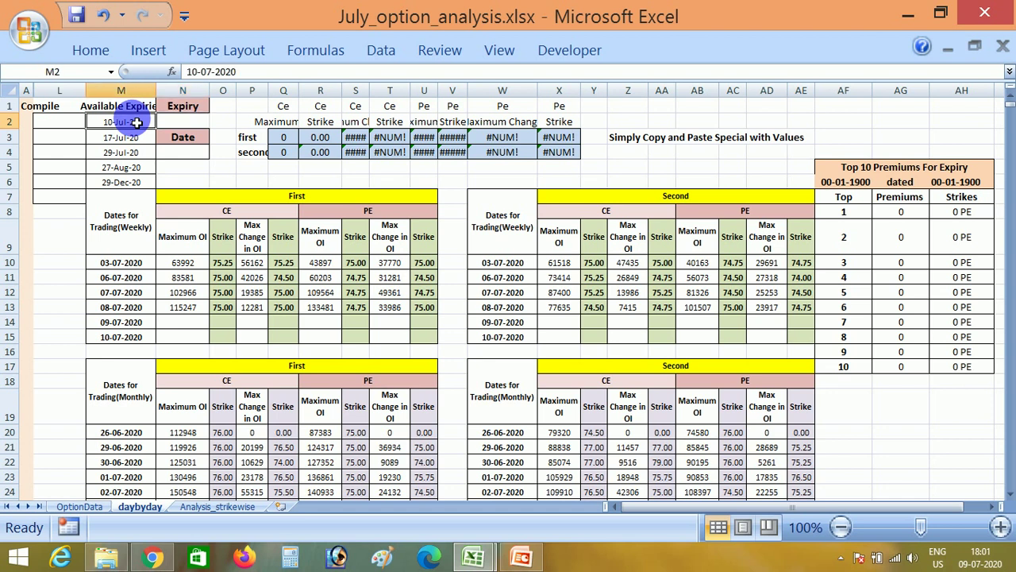
key(ctrl+c)
key(Escape)
key(Down)
key(Down)
key(Up)
key(Up)
key(shift+Down)
key(shift+Down)
key(shift+Down)
key(shift+Down)
key(shift+Down)
key(shift+Down)
key(Up)
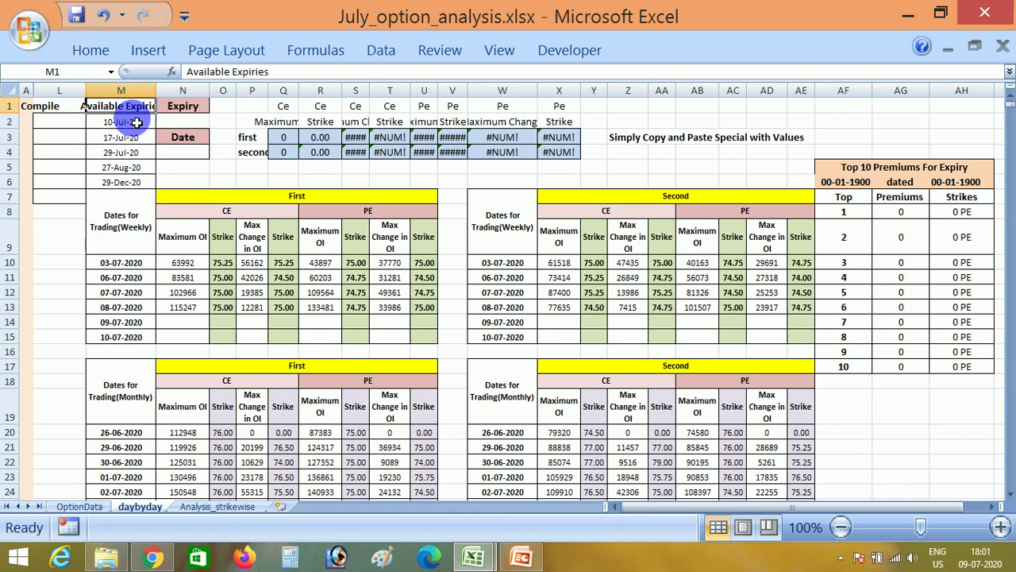
key(Down)
key(Down)
key(Down)
key(Down)
key(Down)
key(Up)
key(Up)
key(Up)
key(Up)
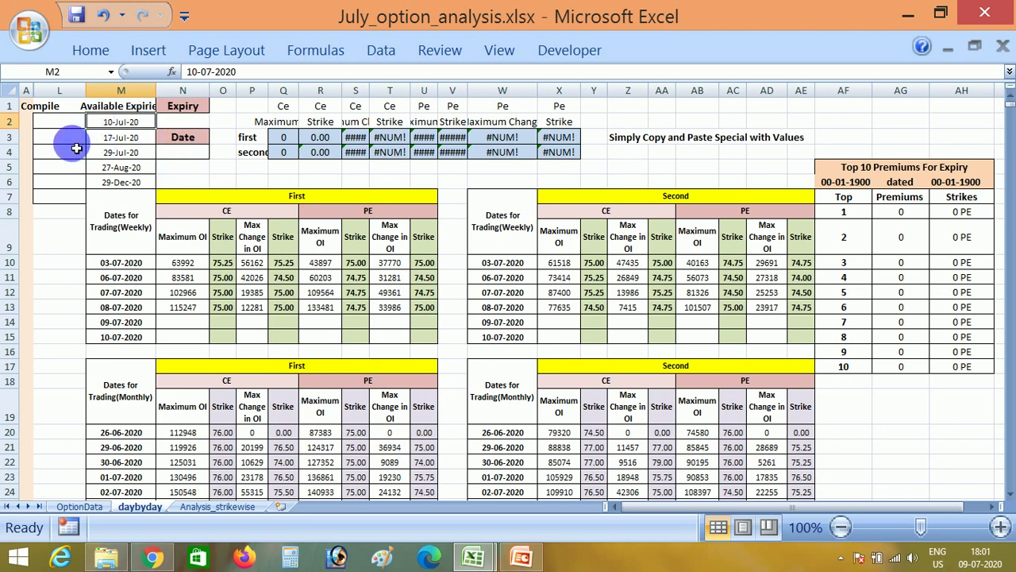
click(75, 142)
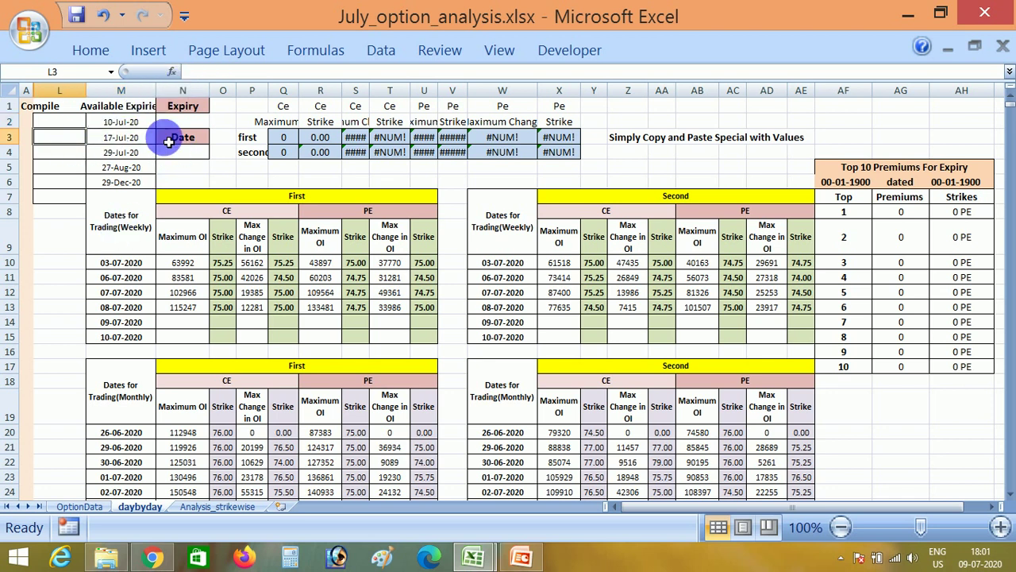
- Copy the 10-Jul-20 expiry from M2 into the Expiry cell N2
click(51, 239)
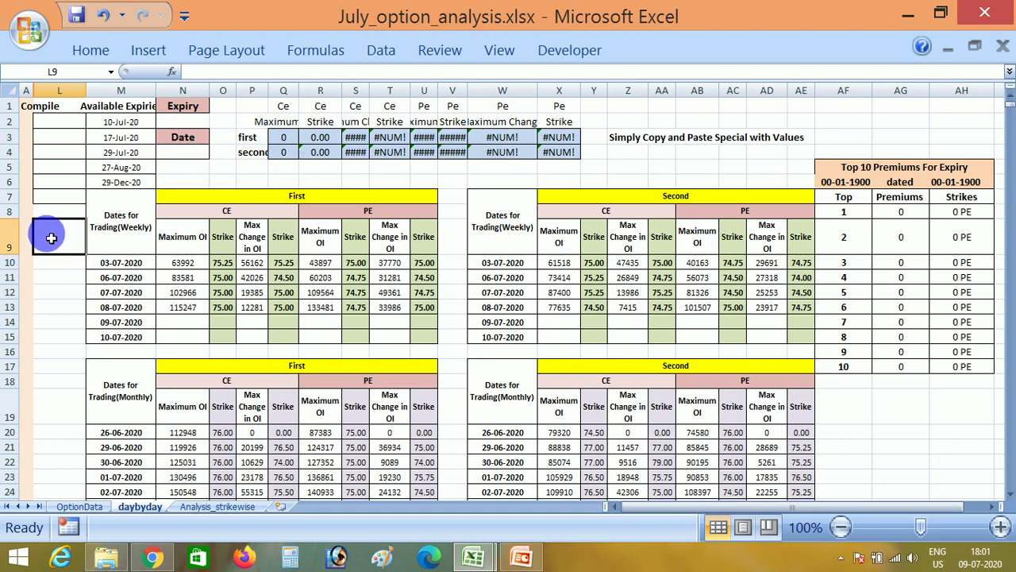
key(ctrl+Up)
key(Right)
key(Down)
key(ctrl+c)
key(Right)
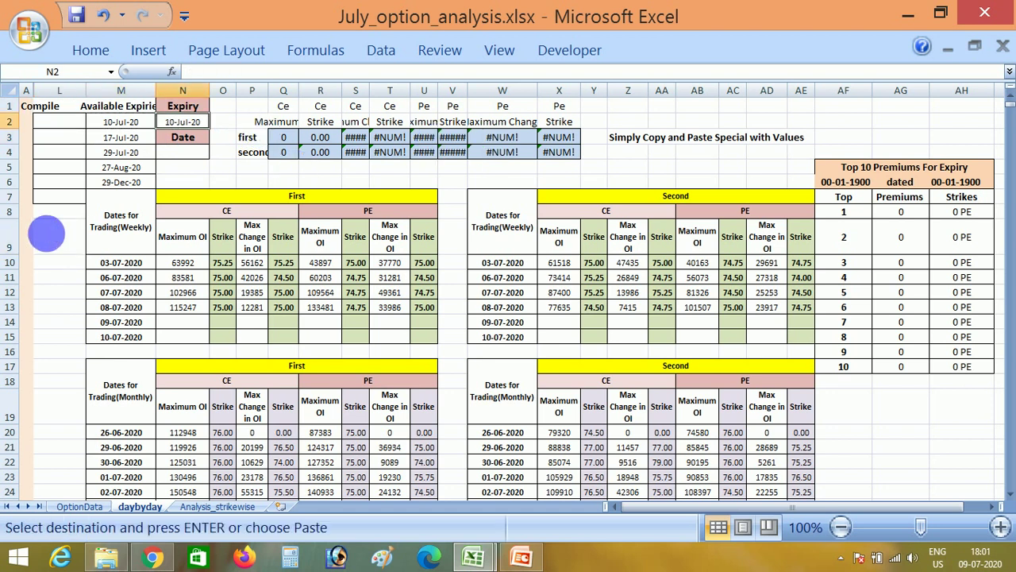
key(Return)
- Review the weekly trading dates in column M from M10 downward to find the date needed for the analysis
key(Down)
key(Left)
key(Left)
key(Right)
key(Right)
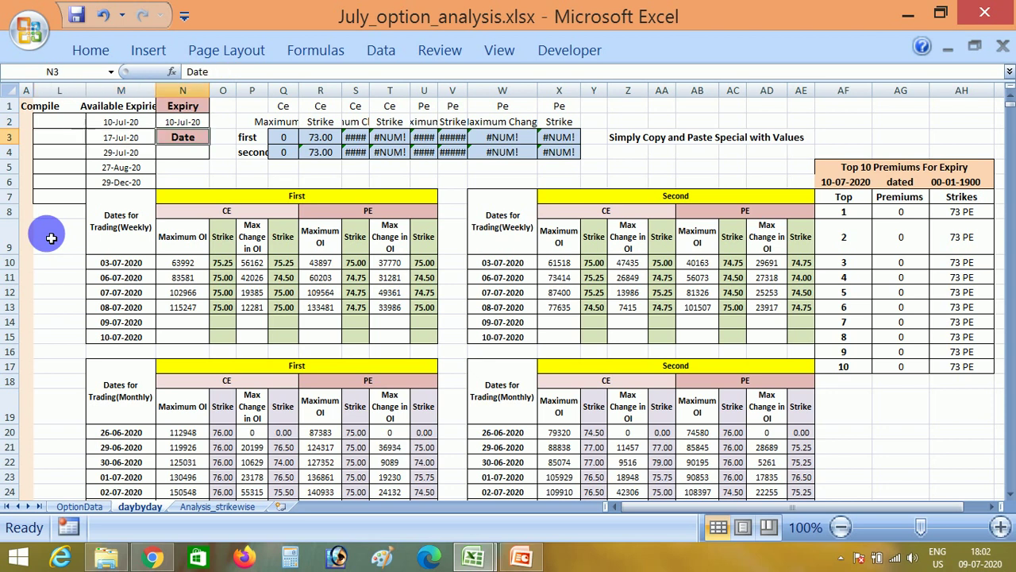
key(Down)
key(Down)
key(Down)
key(Down)
key(Down)
key(Left)
key(Down)
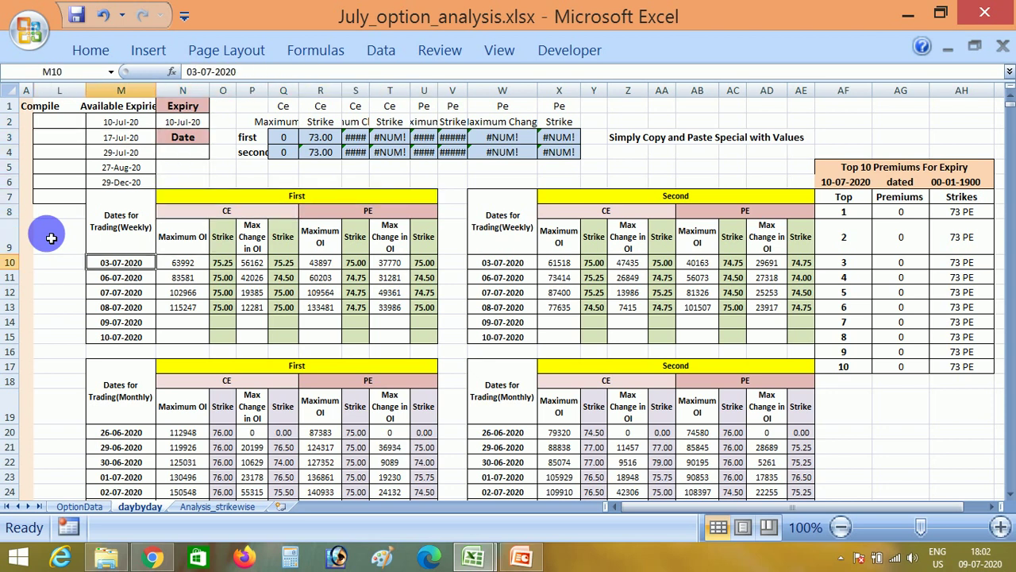
key(Down)
key(Down)
key(Down)
key(Up)
key(Up)
key(Up)
key(Up)
key(Up)
key(Up)
key(Up)
key(Up)
key(Up)
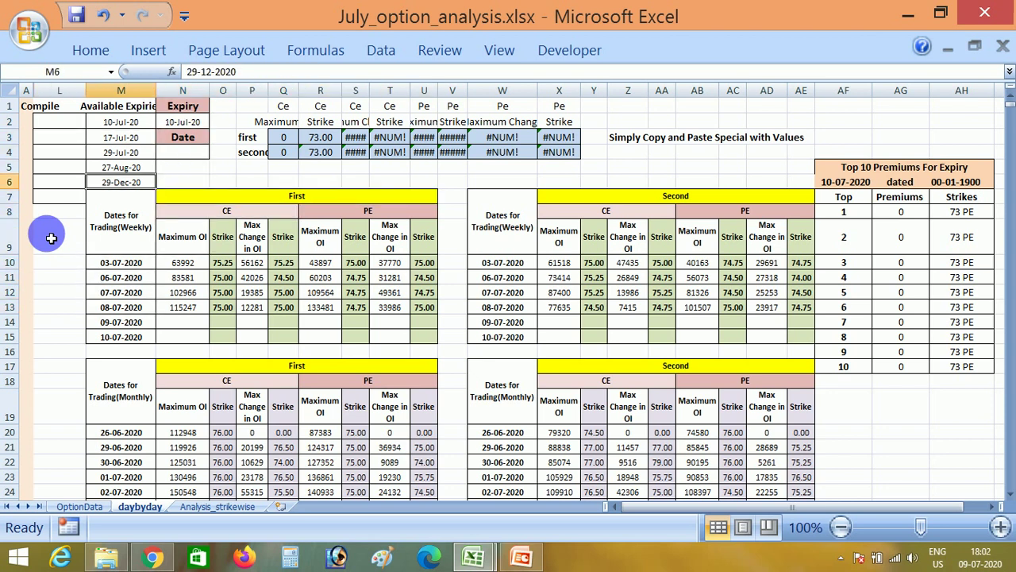
- Set the Date in N4 to 08-07-2020
key(Left)
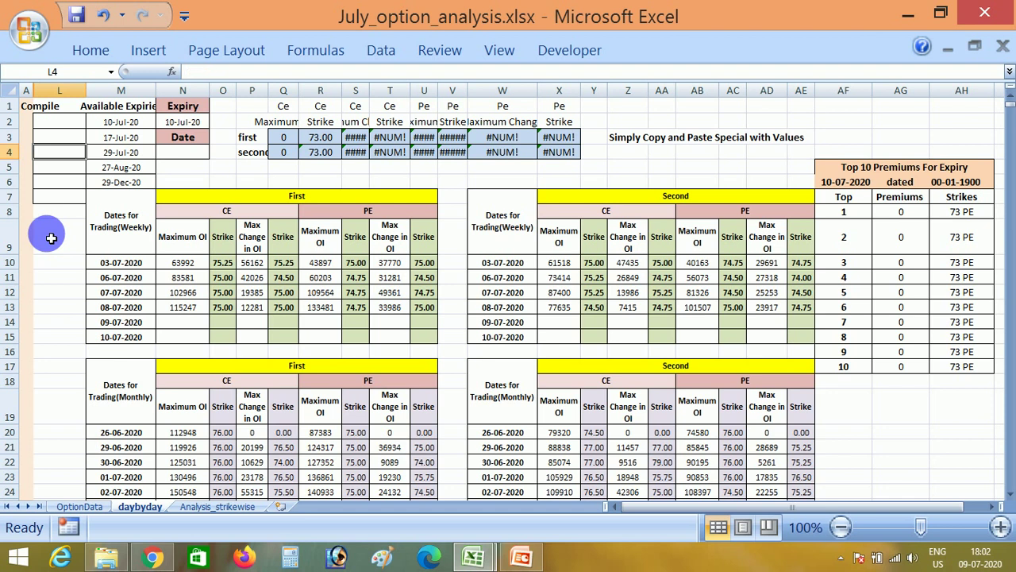
key(Right)
key(Right)
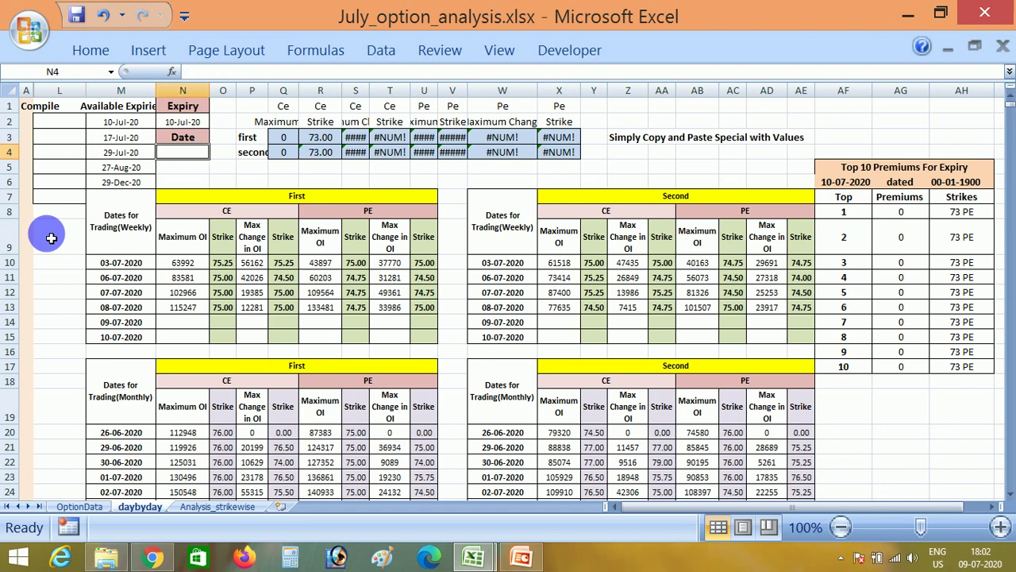
text(8/7)
key(ctrl+Return)
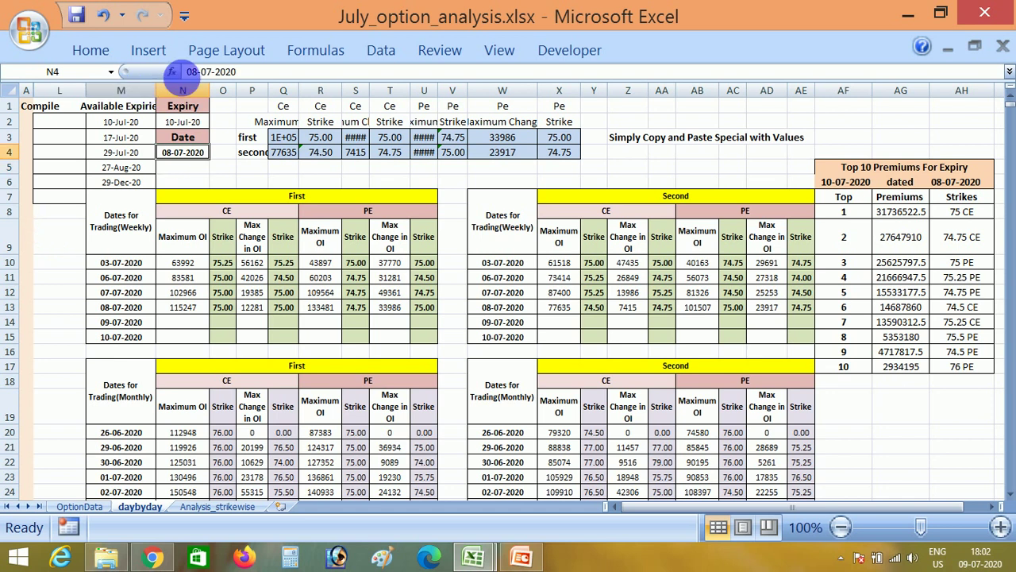
- Review the Expiry and Date inputs and the CE columns of the First weekly table against the summary rows
click(194, 122)
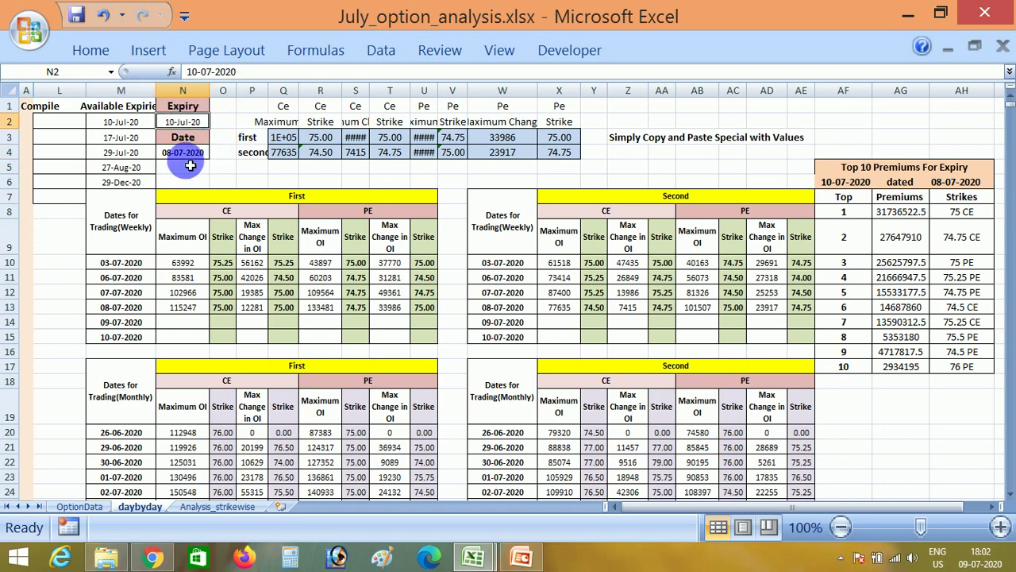
click(190, 158)
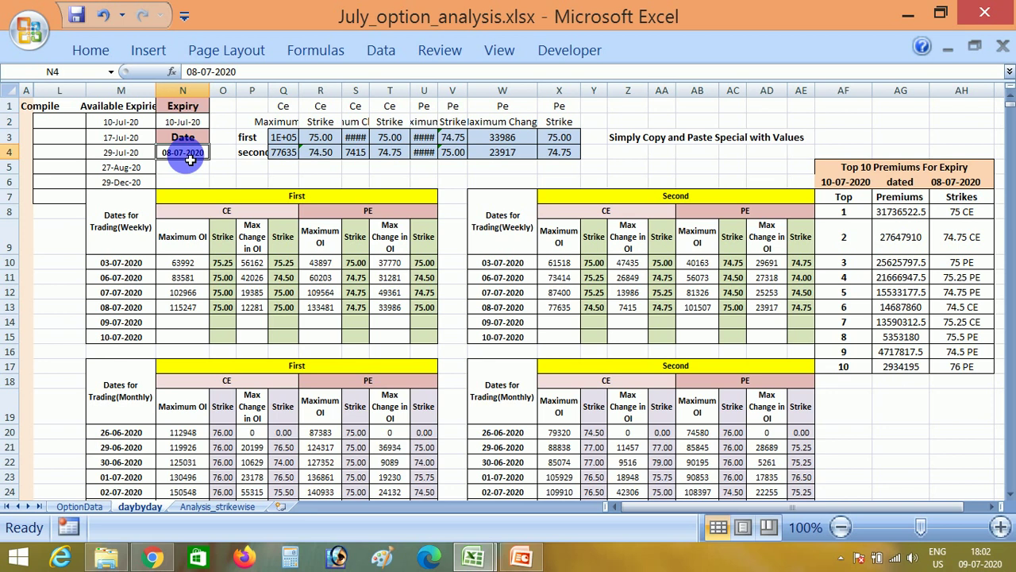
click(232, 166)
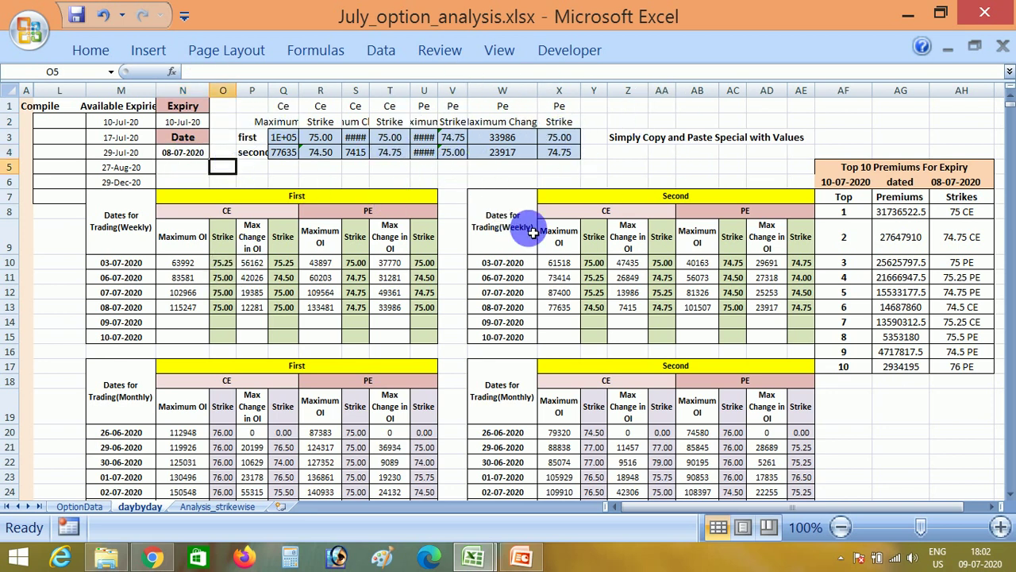
click(302, 195)
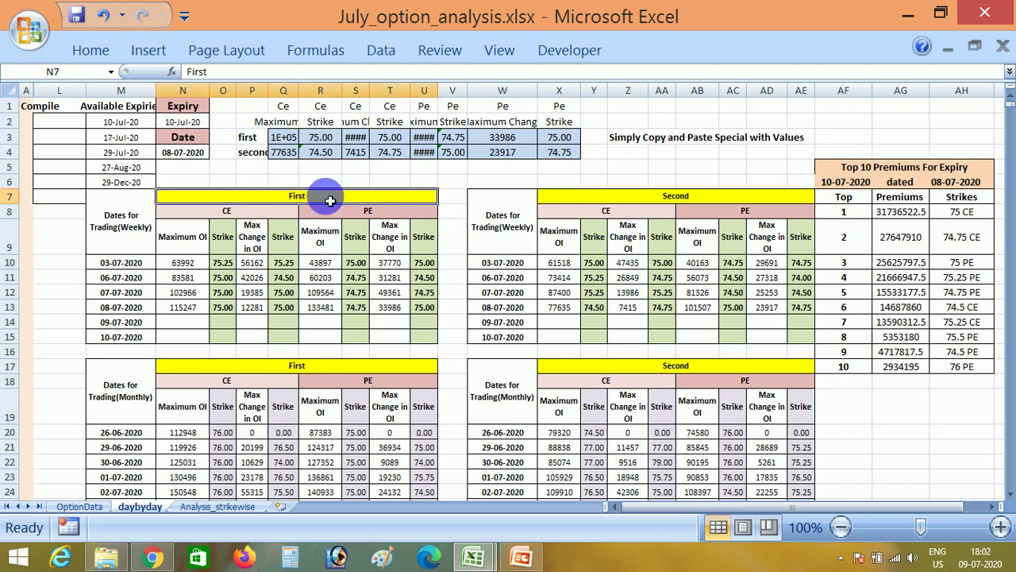
click(253, 211)
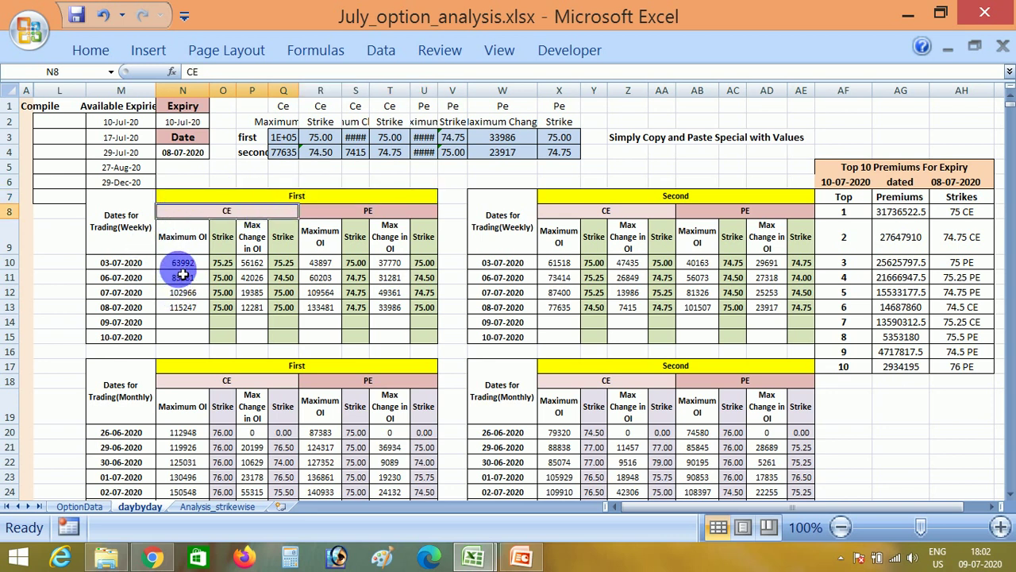
click(192, 322)
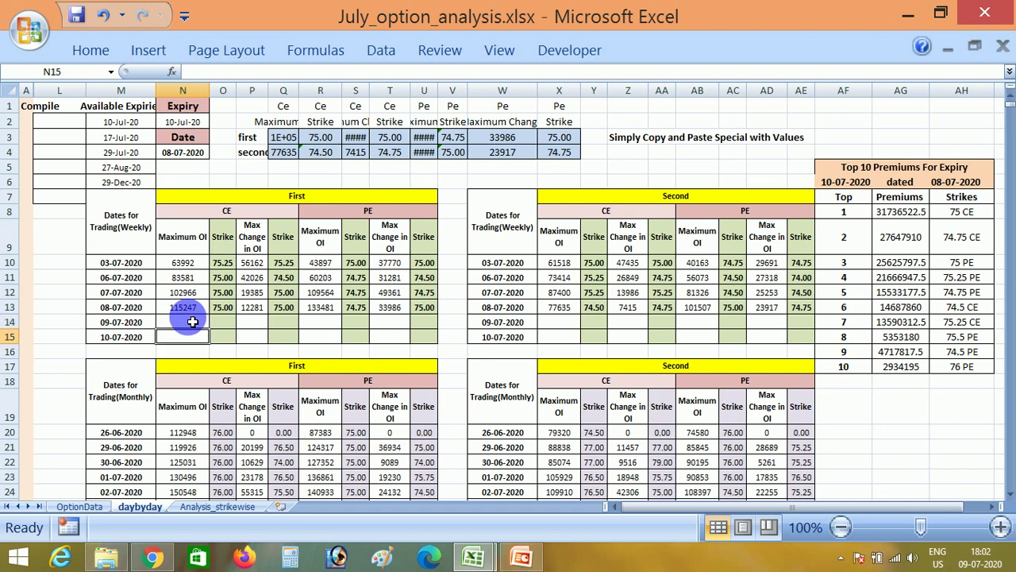
key(Up)
key(Up)
key(Up)
key(Up)
key(Up)
key(Up)
key(Up)
key(Up)
key(Up)
key(Up)
key(Right)
key(Right)
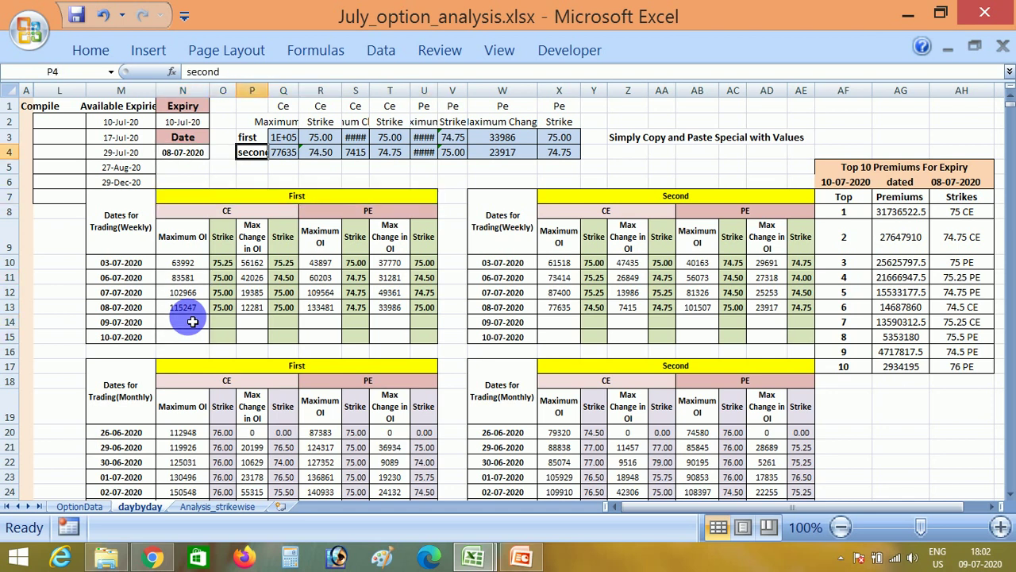
- Clear the 08-07-2020 entries in N13:U13 of the First weekly table
click(287, 138)
key(Down)
key(Down)
key(Down)
key(Down)
key(Down)
key(Down)
key(Down)
key(Down)
key(Down)
key(Down)
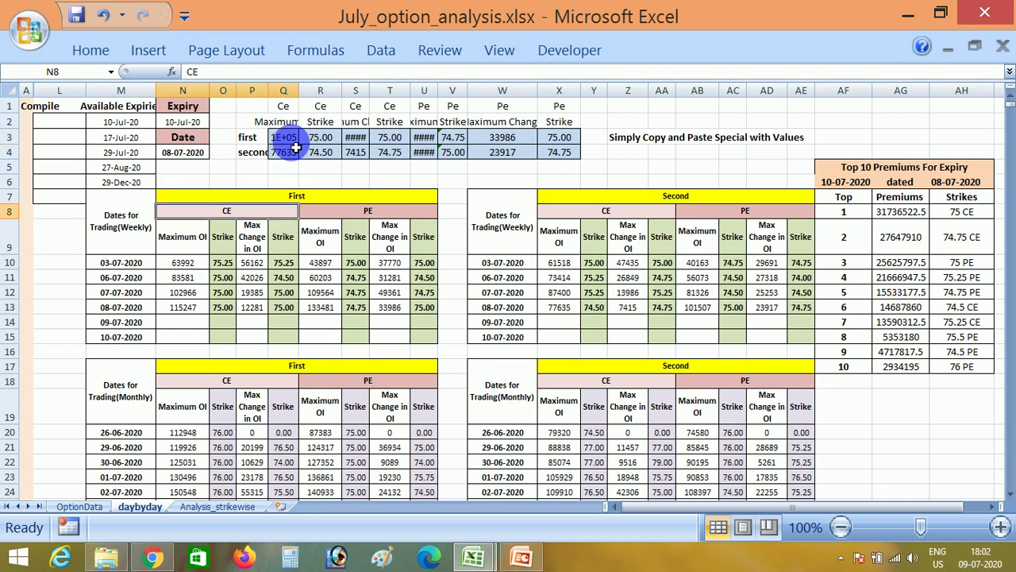
key(ctrl+shift+Right)
key(Delete)
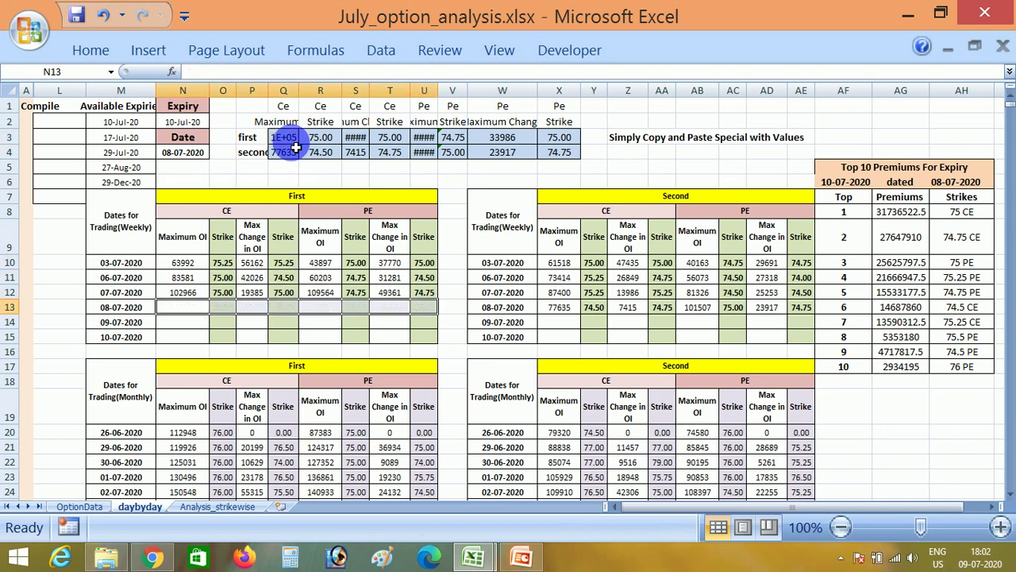
key(Right)
key(Right)
key(Right)
key(Right)
key(Right)
key(Right)
key(Right)
key(Right)
key(Right)
key(Right)
key(ctrl+shift+Right)
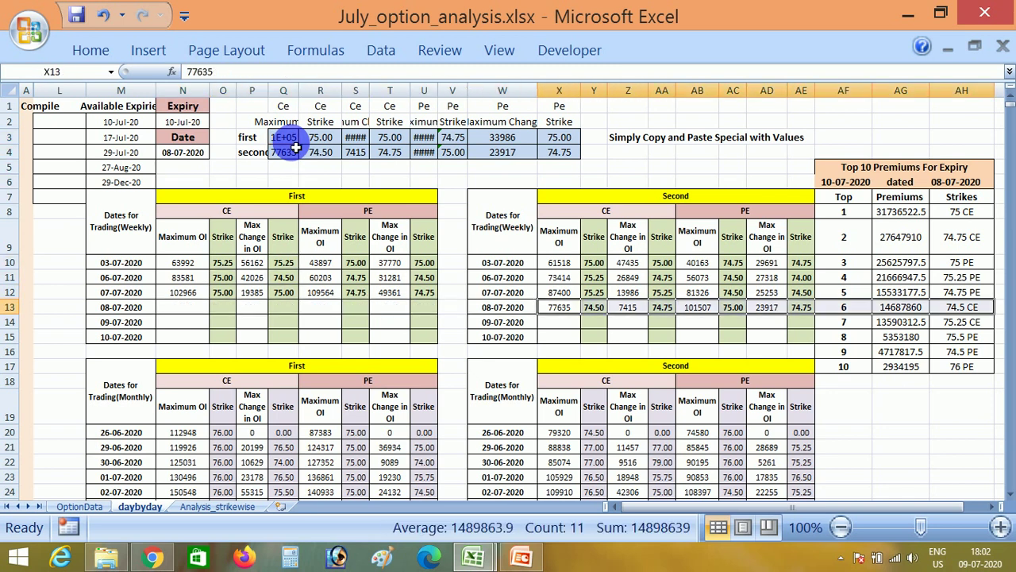
key(Delete)
text(z)
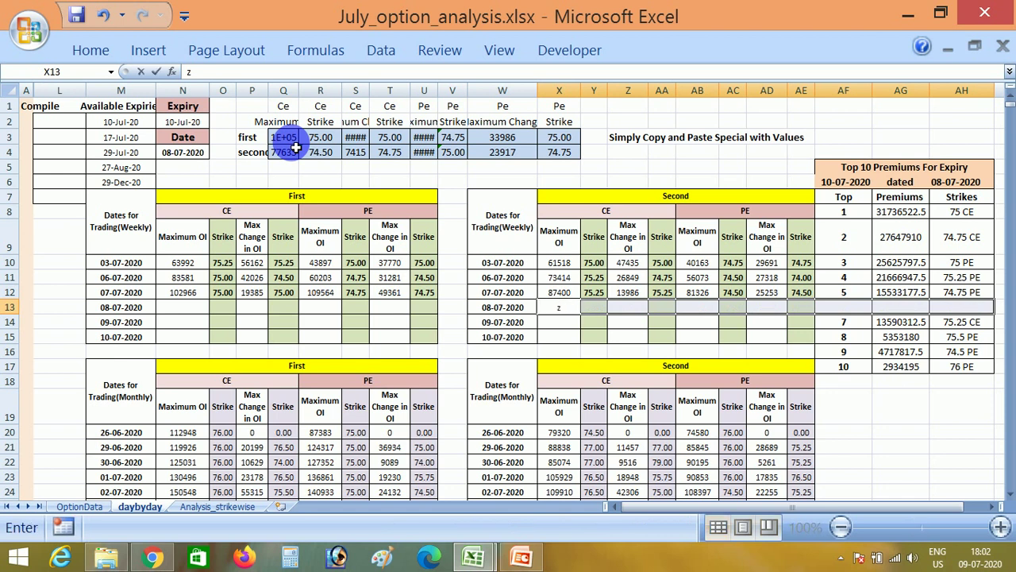
key(Escape)
key(ctrl+z)
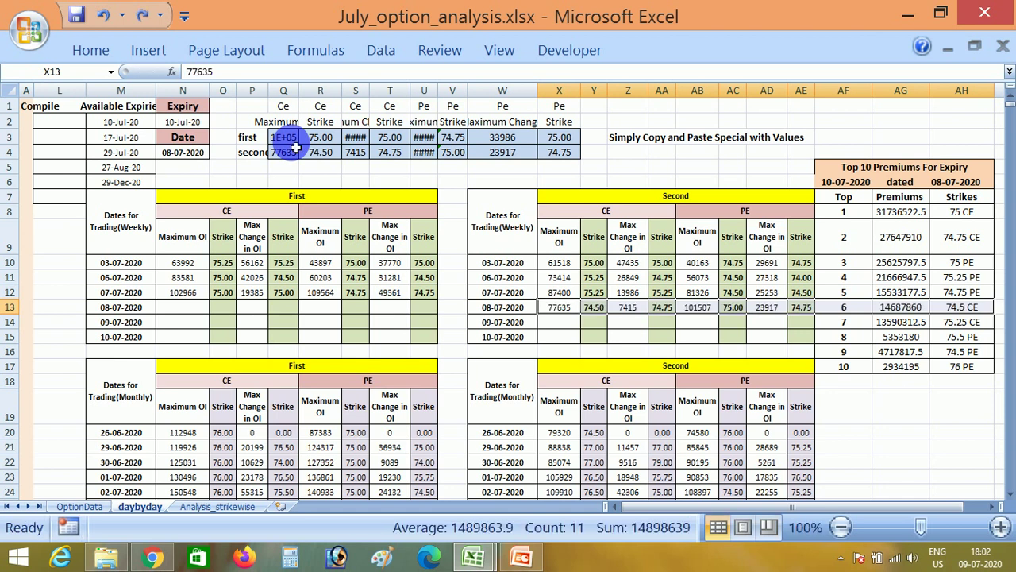
- Clear the 08-07-2020 entries in X13:AE13 of the Second weekly table, leaving the Top 10 Premiums columns out of the selection
key(shift+Left)
key(shift+Left)
key(shift+Left)
key(shift+Left)
key(shift+Left)
key(shift+Left)
key(shift+Left)
key(shift+Left)
key(shift+Left)
key(shift+Left)
key(shift+Right)
key(shift+Right)
key(shift+Right)
key(shift+Right)
key(shift+Right)
key(shift+Right)
key(shift+Right)
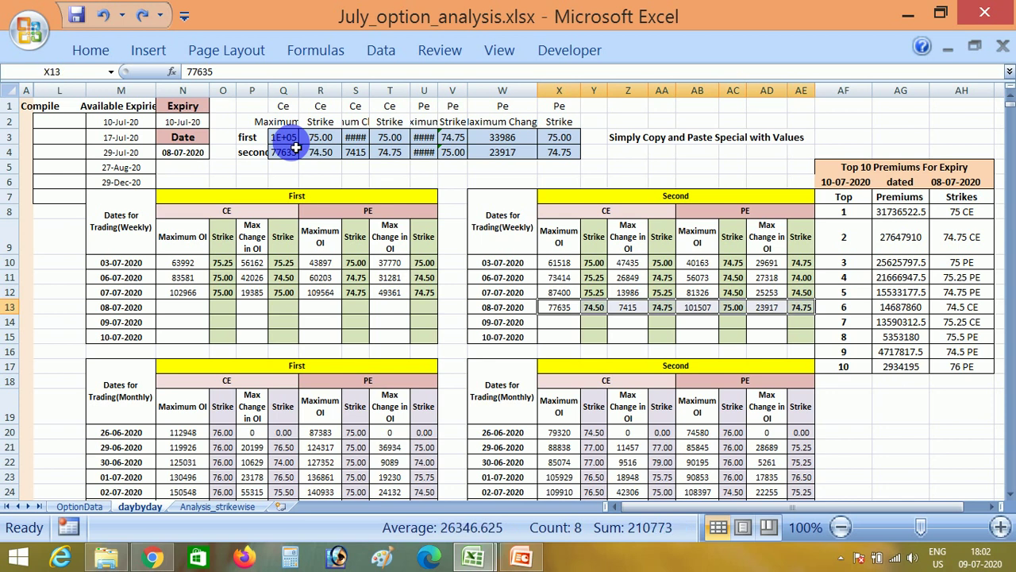
key(Delete)
- Clear the 08-07-2020 entries in N28:U28 of the First monthly table
key(Left)
key(Left)
key(Left)
key(Left)
key(Left)
key(Left)
key(Left)
key(Left)
key(Left)
key(Left)
key(Down)
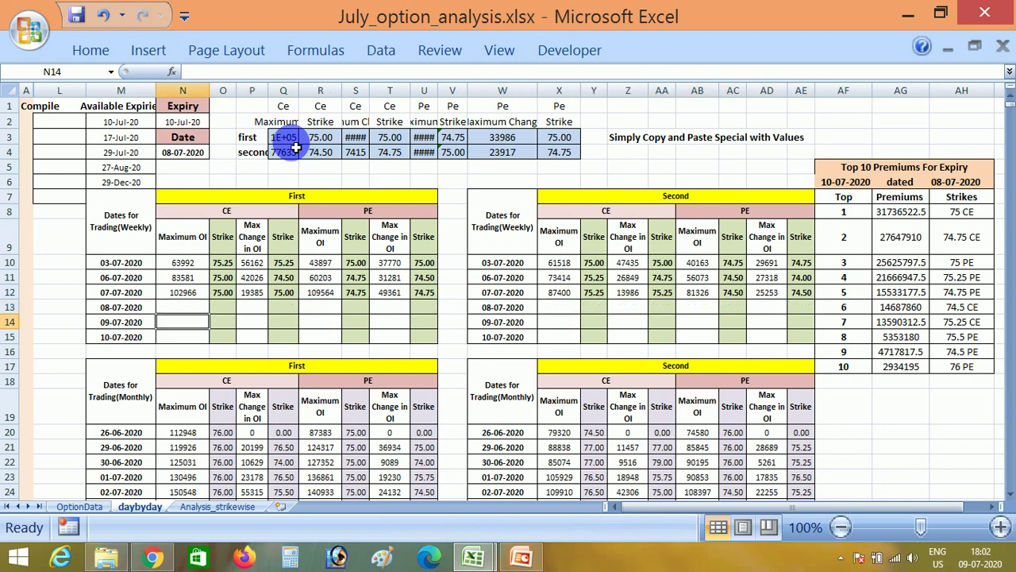
key(Down)
key(Down)
key(Down)
key(Down)
key(Down)
key(Down)
key(Down)
key(Down)
key(Down)
key(Down)
key(Down)
key(Down)
key(Down)
key(Down)
key(shift+Right)
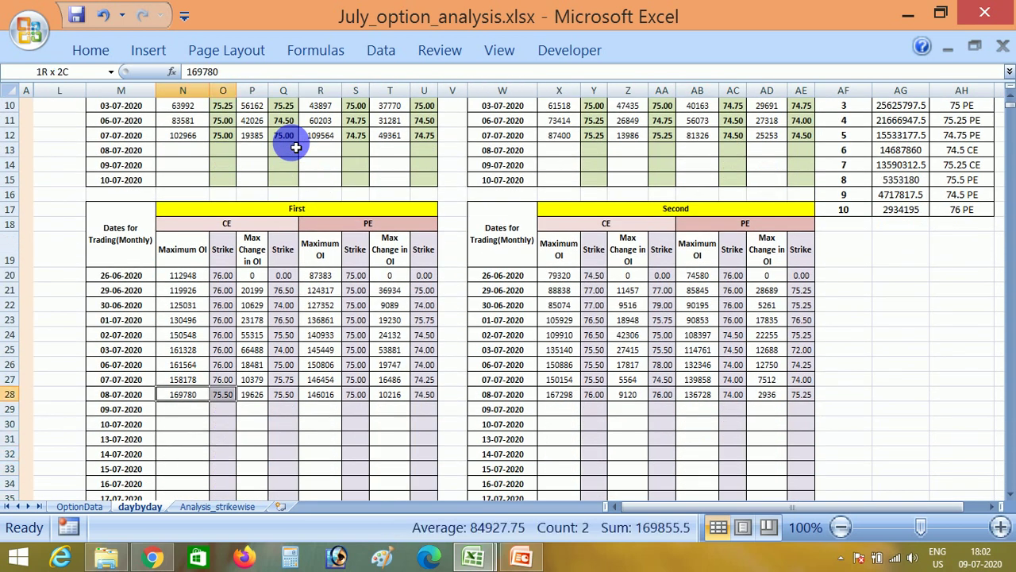
key(shift+Right)
key(shift+Right)
key(shift+Right)
key(shift+Right)
key(shift+Right)
key(shift+Right)
key(Delete)
- Clear the 08-07-2020 entries in X28:AE28 of the Second monthly table
key(Right)
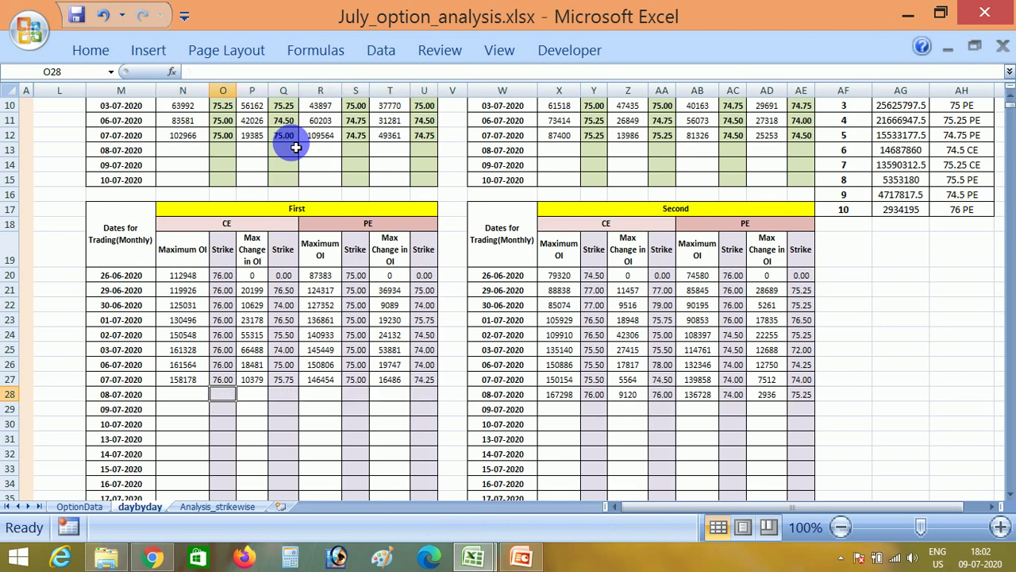
key(Right)
key(Right)
key(Right)
key(Right)
key(Right)
key(Right)
key(Right)
key(Right)
key(Right)
key(Right)
key(Left)
key(shift+Right)
key(shift+Right)
key(shift+Right)
key(shift+Right)
key(shift+Right)
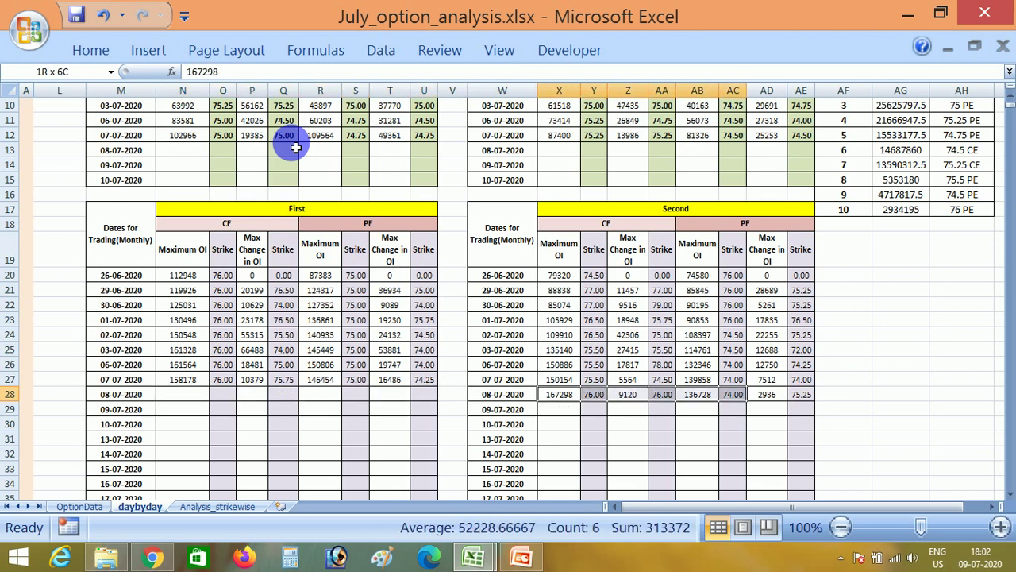
key(shift+Right)
key(shift+Right)
key(Delete)
- Examine the summary formulas in R3 and Q3, and the weekly and monthly First and Second tables that record their results
key(Left)
key(Left)
key(Left)
key(Left)
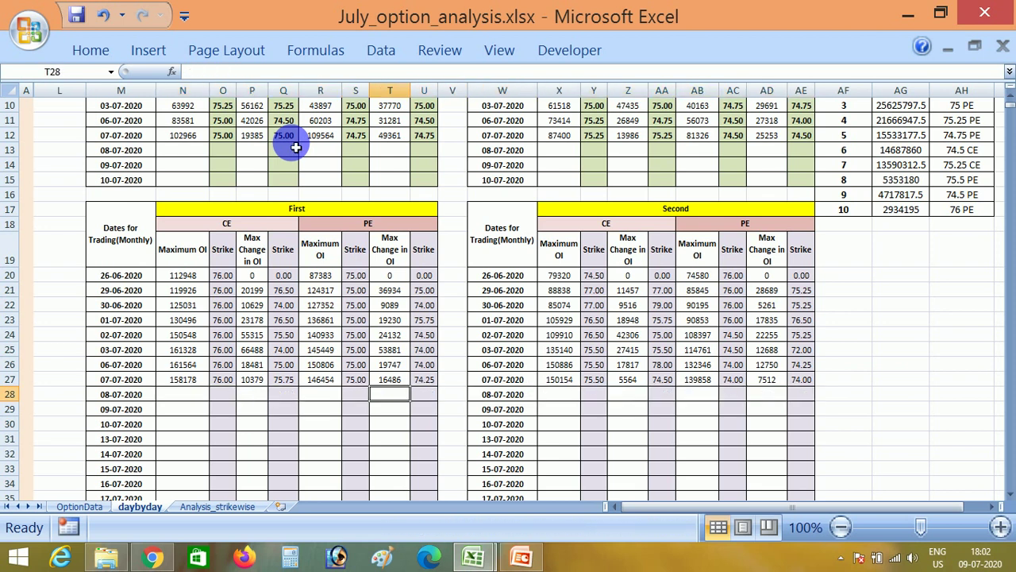
key(Up)
key(Up)
key(Up)
key(Up)
key(Up)
key(Up)
key(Up)
key(Up)
key(Up)
key(Up)
key(Up)
key(Up)
key(Up)
key(Up)
key(Up)
key(Up)
key(Up)
key(Up)
key(Up)
key(Up)
key(Left)
key(Left)
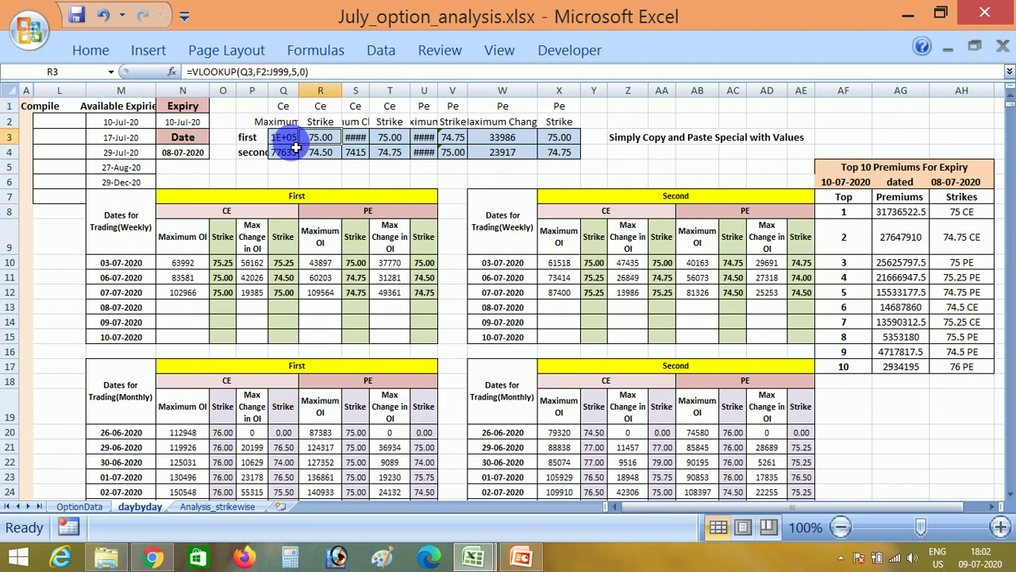
key(Left)
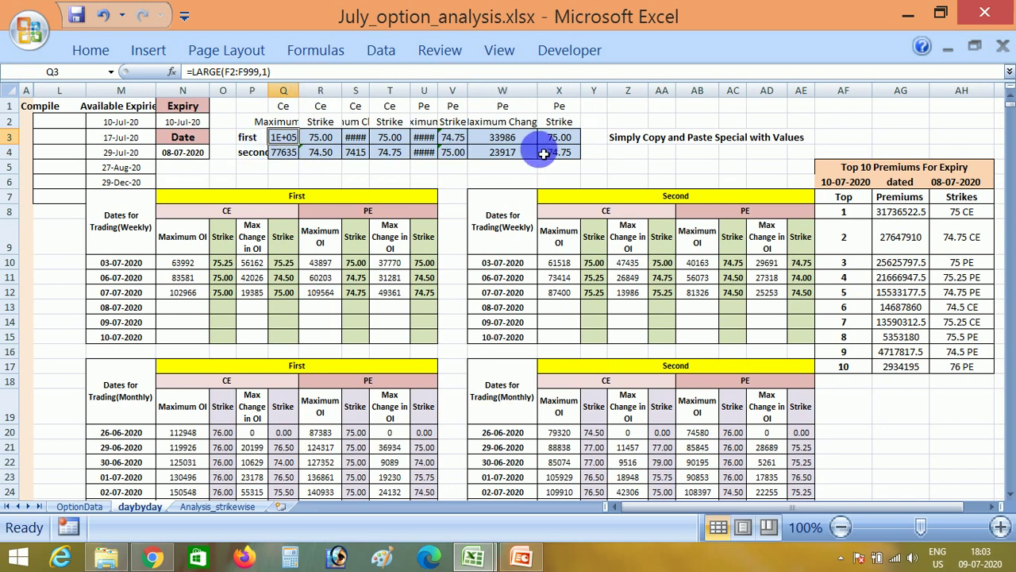
click(279, 307)
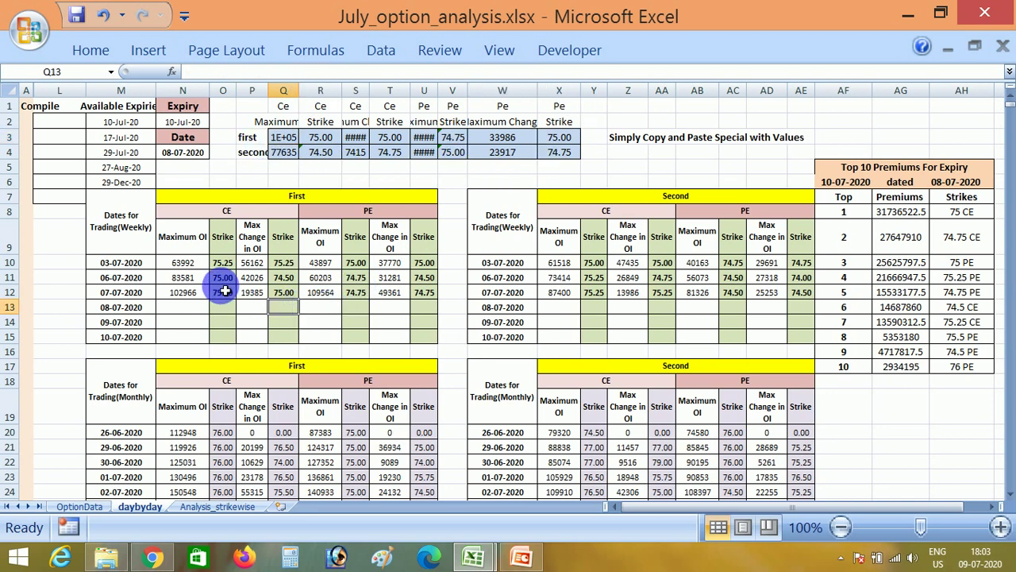
click(280, 476)
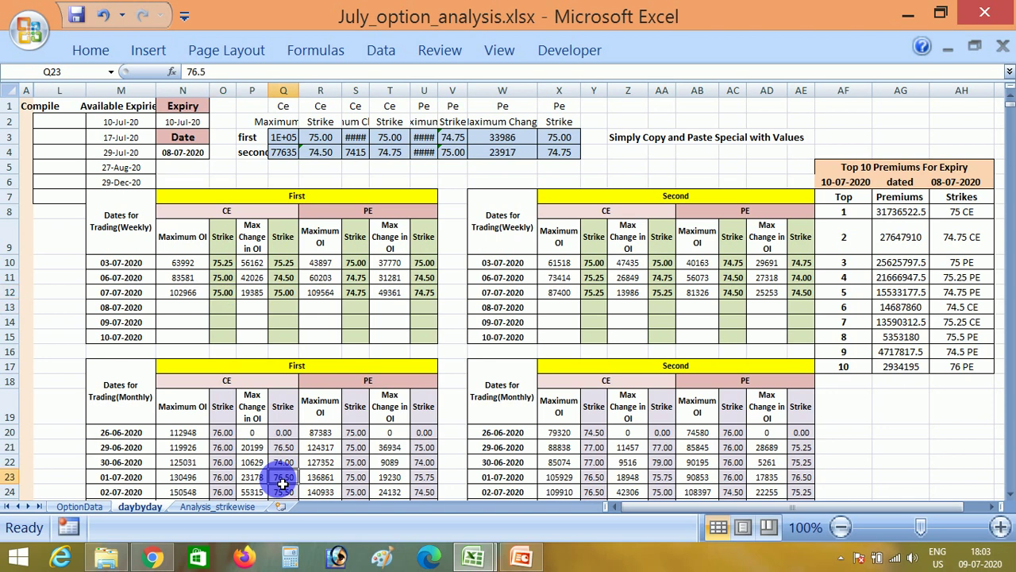
click(602, 467)
click(627, 292)
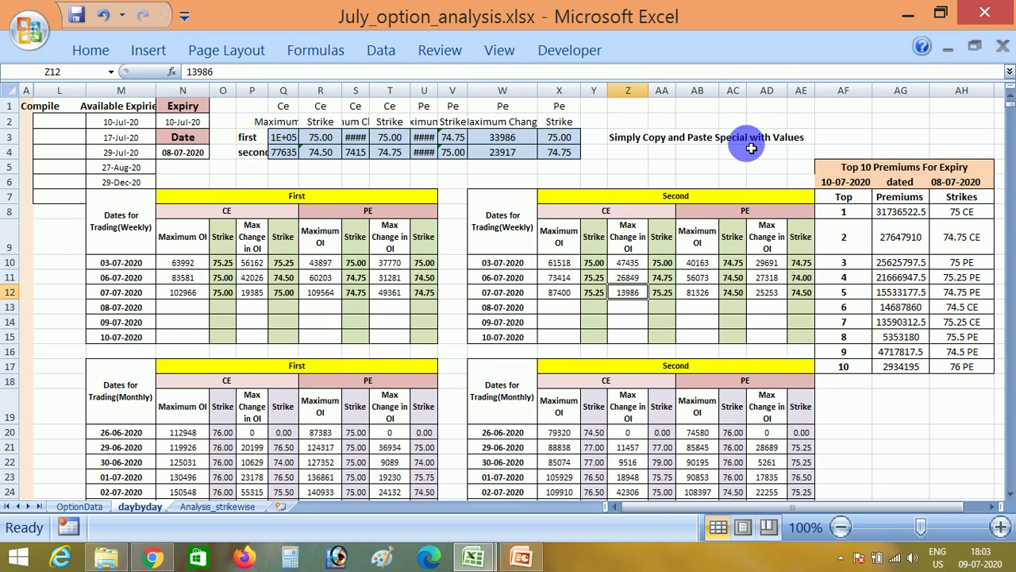
- Check the first summary row Q3:X3 and its headings, and the Expiry input in N2
click(322, 138)
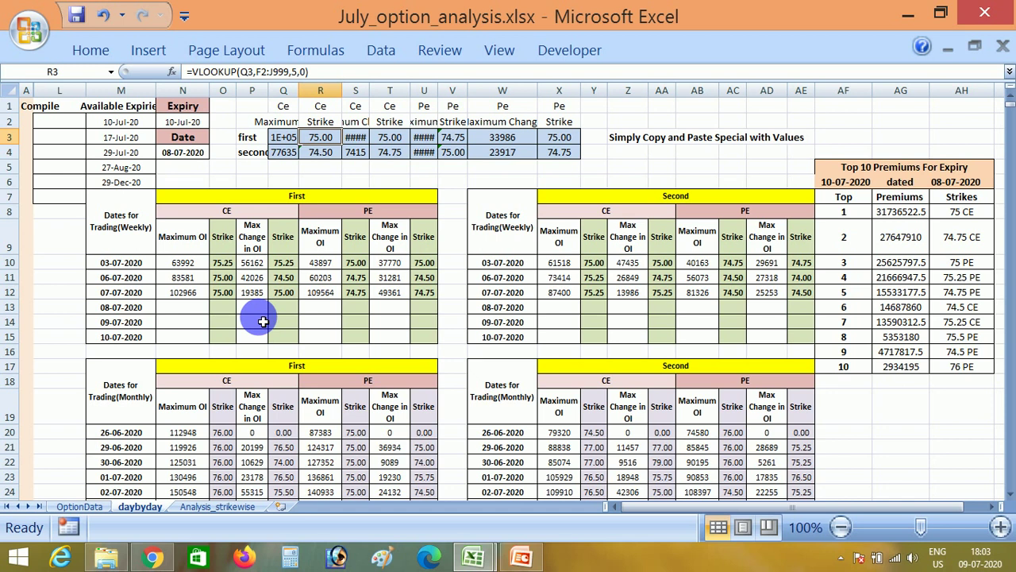
key(Up)
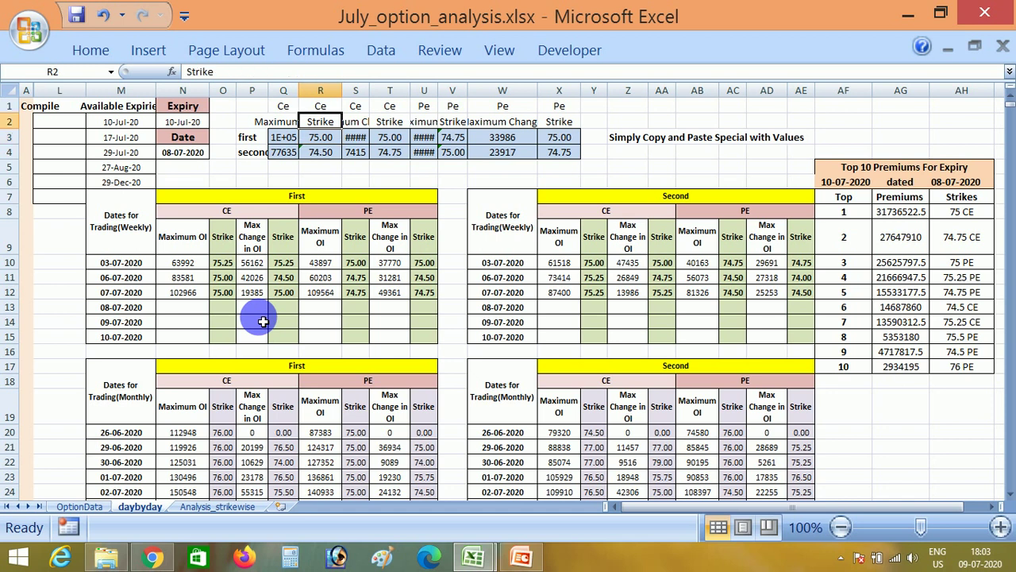
key(Down)
key(Left)
key(ctrl+shift+Right)
key(Left)
key(Left)
key(Left)
key(Up)
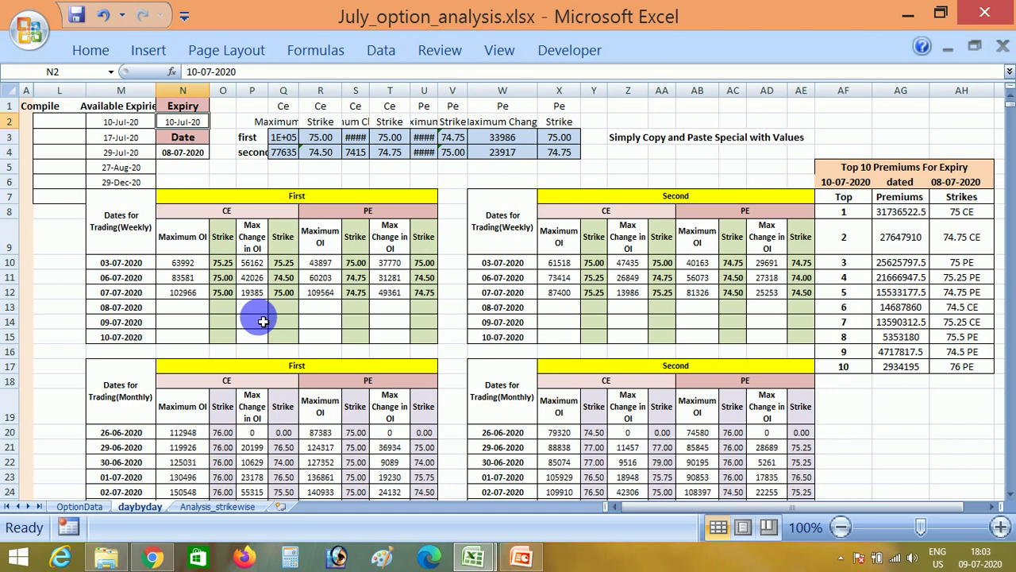
- Copy the first summary row Q3:X3 for the 10-Jul-20 expiry
key(Down)
key(Down)
key(Right)
key(Right)
key(Up)
key(Right)
key(Right)
key(Left)
key(ctrl+shift+Right)
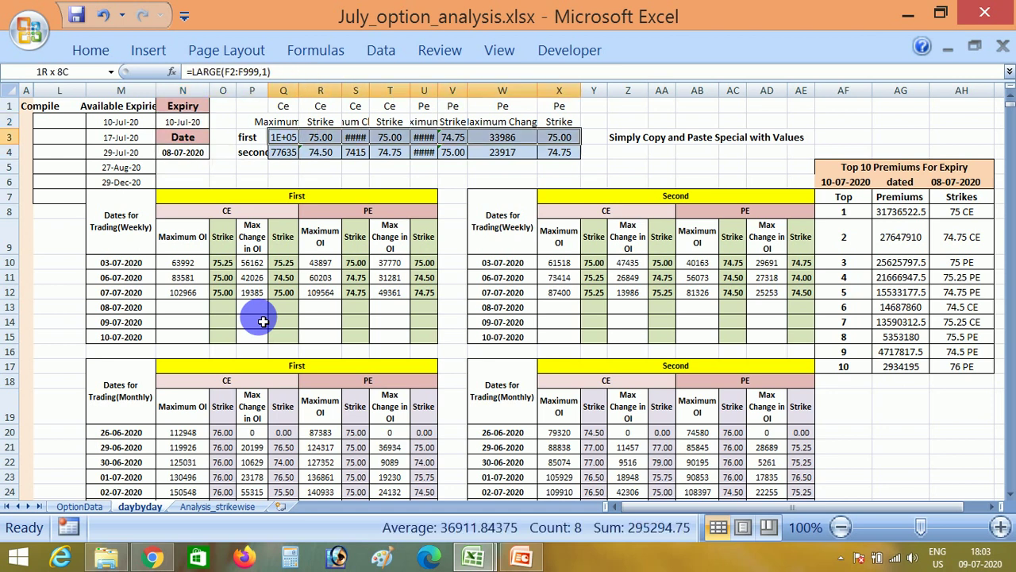
key(ctrl+c)
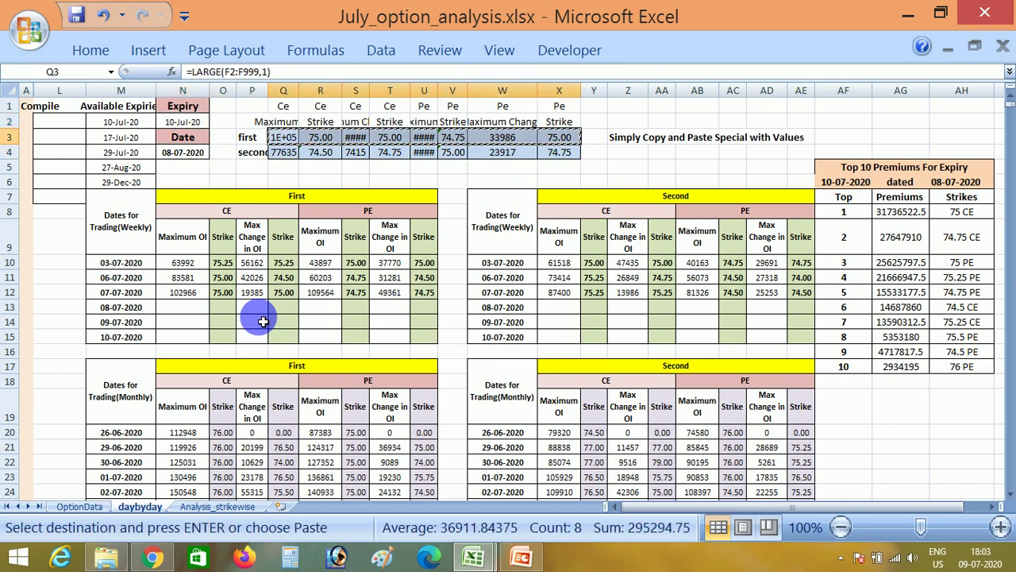
- Paste the copied first row as values into the First weekly table's 08-07-2020 row, starting at N13
click(189, 306)
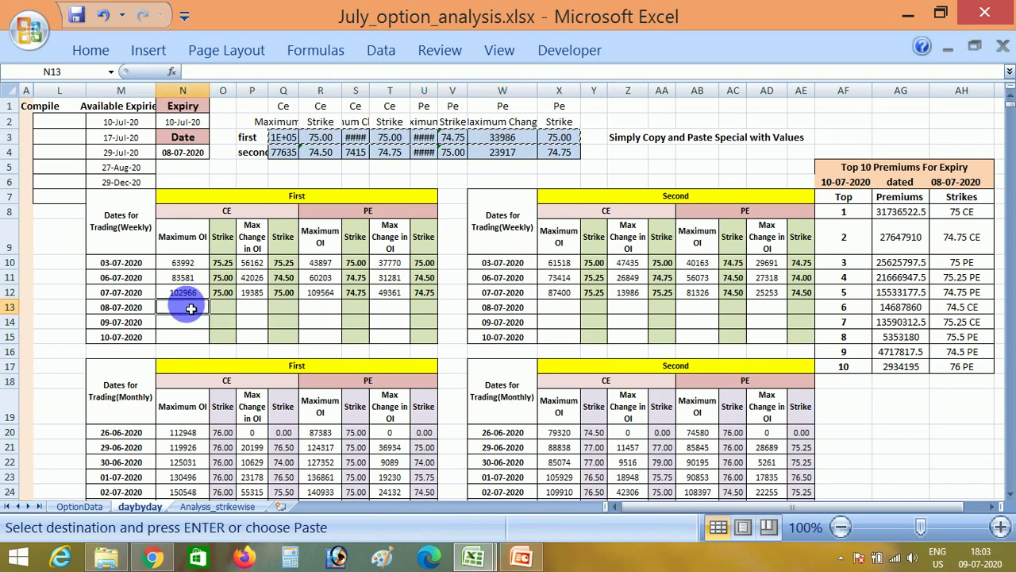
right_click(188, 310)
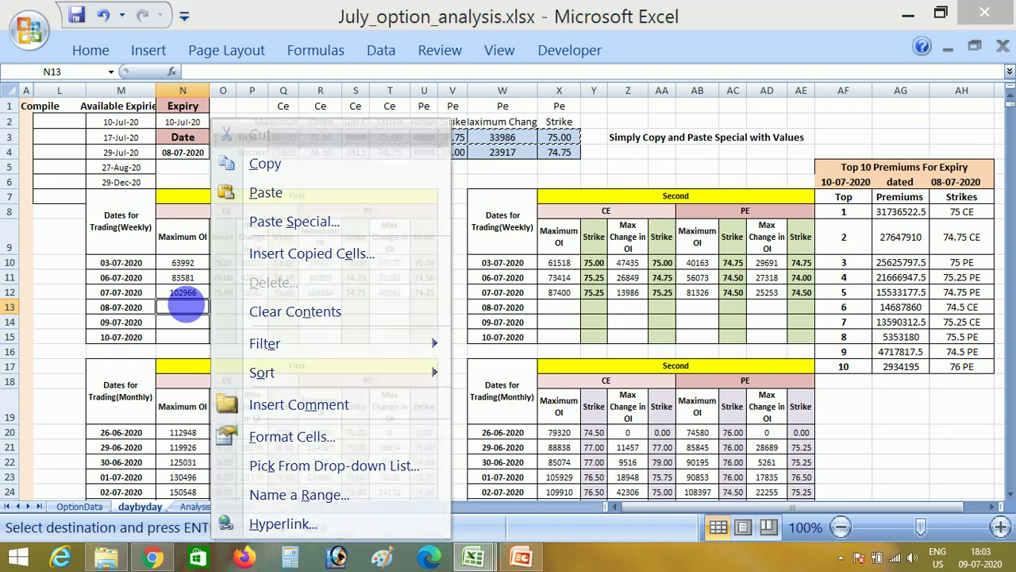
key(s)
key(v)
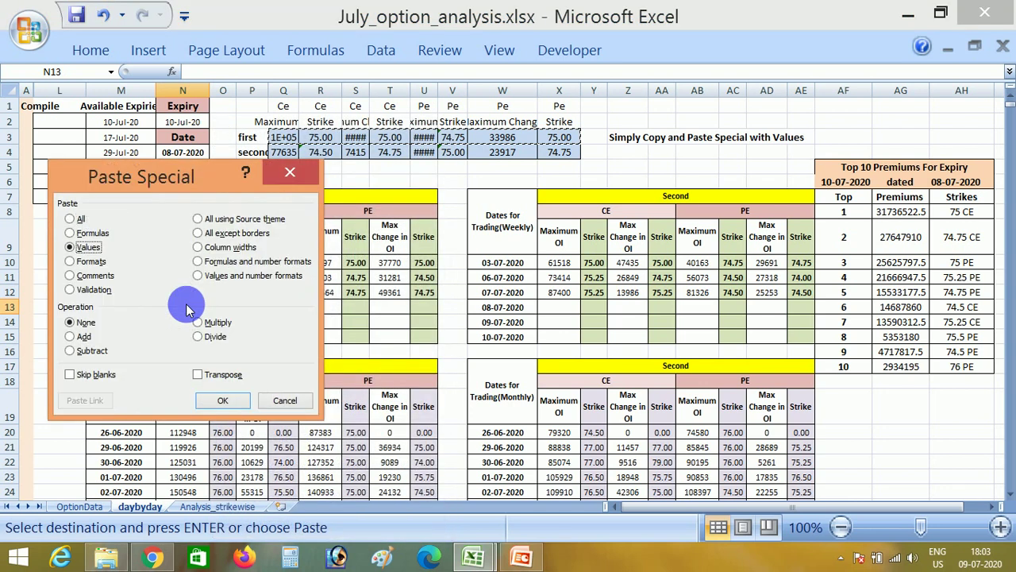
key(Return)
key(Left)
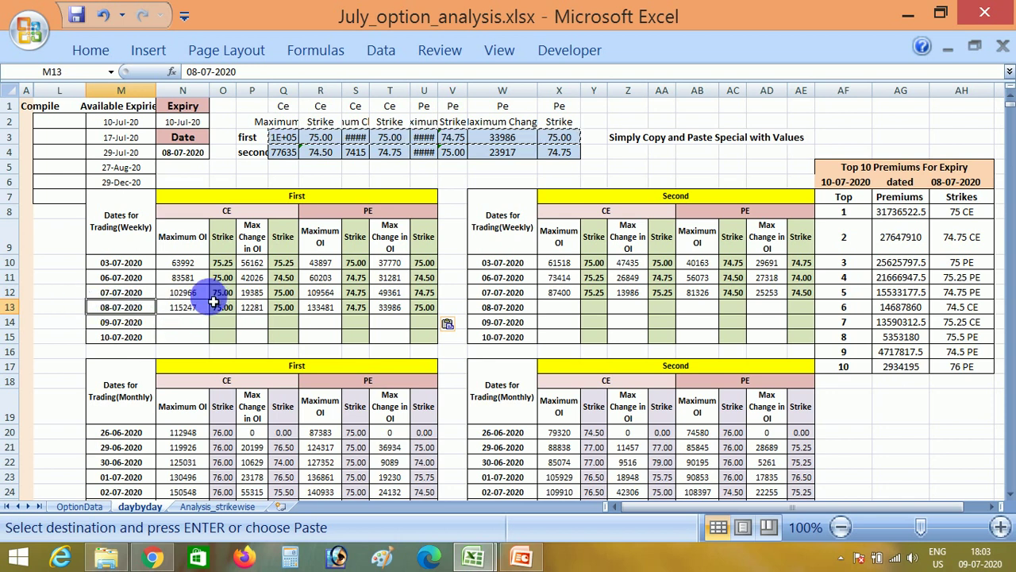
click(199, 309)
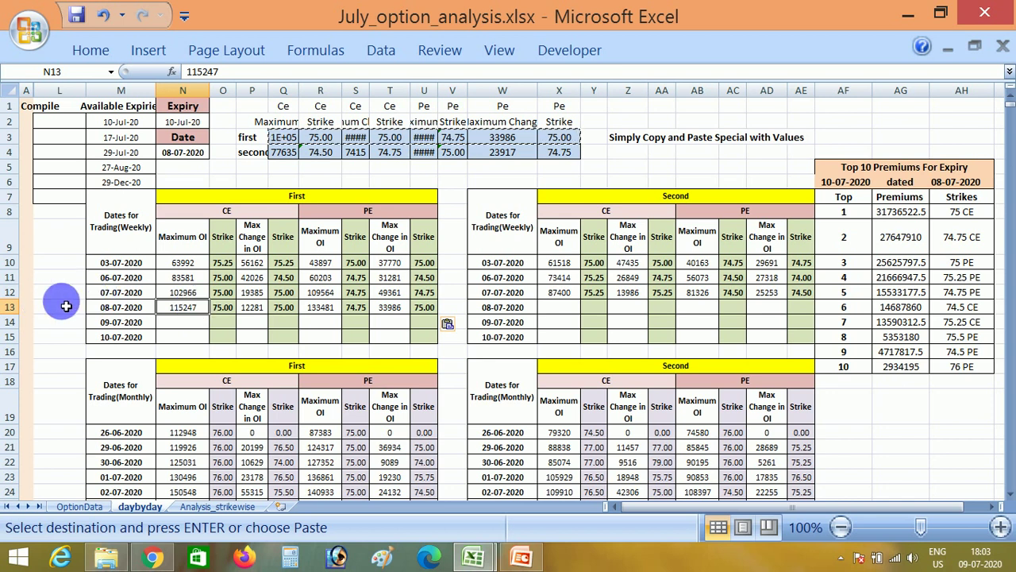
- Copy the second summary row Q4:X4 for the 10-Jul-20 expiry
key(Down)
key(Up)
key(Up)
key(Up)
key(Up)
key(Up)
key(Up)
key(Up)
key(Up)
key(Up)
key(Up)
key(Right)
key(Right)
key(Right)
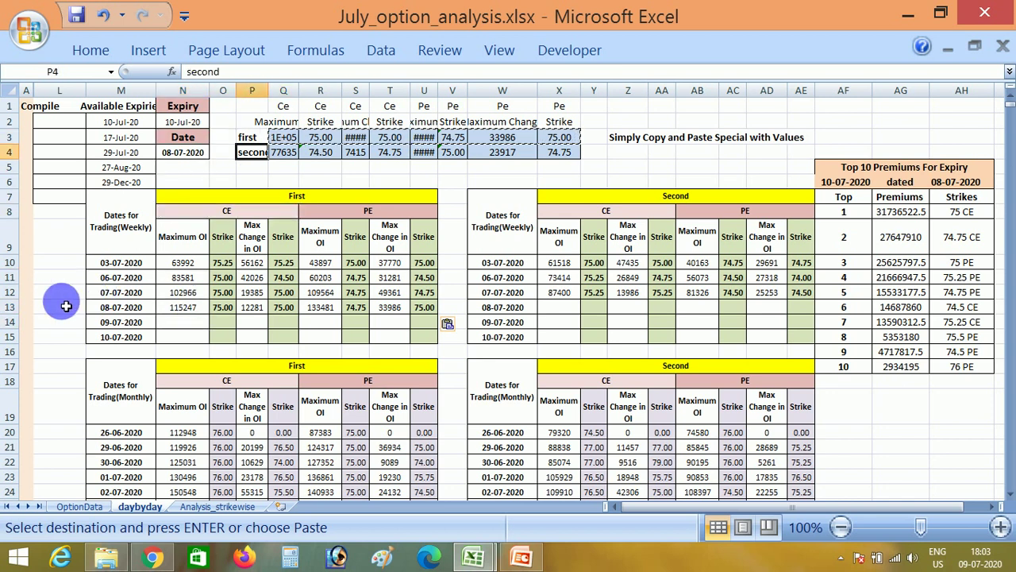
key(ctrl+shift+Right)
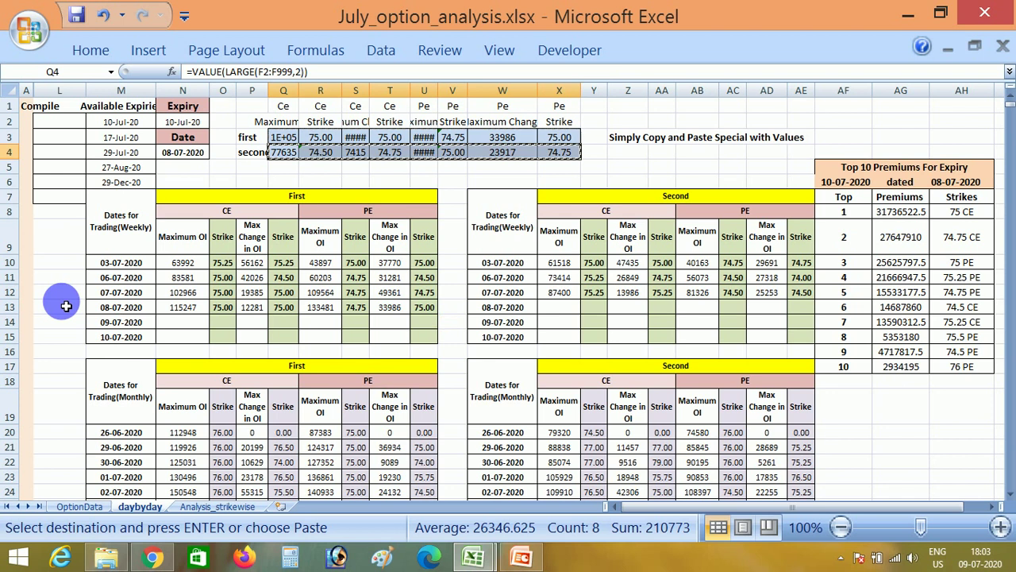
- Paste the copied second row as values into the Second weekly table's 08-07-2020 row, starting at X13
click(551, 312)
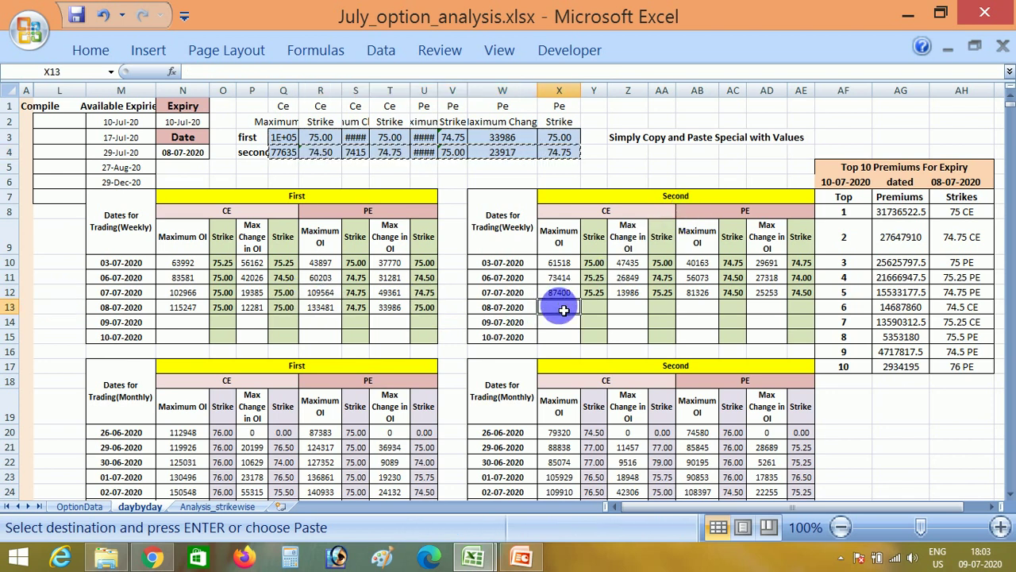
right_click(559, 308)
key(s)
key(v)
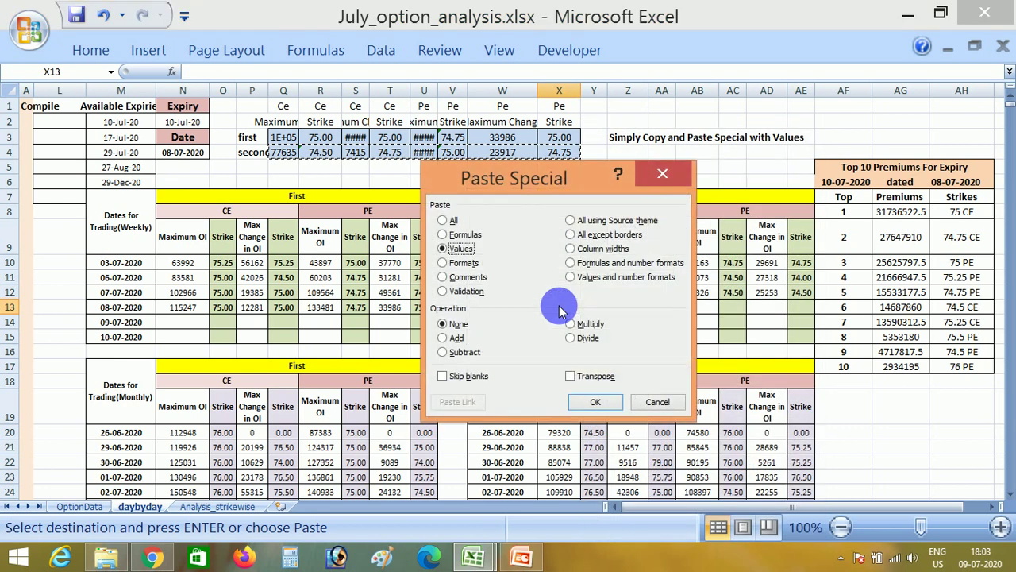
key(Return)
- Set the Expiry in N2 to 29-Jul-20 by copying it from M4 in the available expiries list
key(Left)
key(Left)
key(Left)
key(Left)
key(Left)
key(Left)
key(Left)
key(Left)
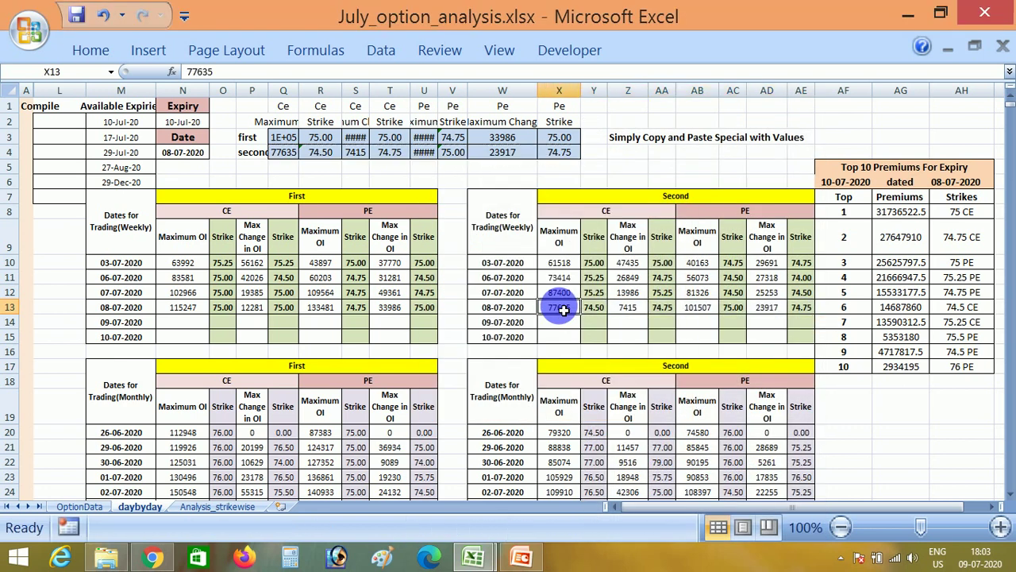
key(Up)
key(Left)
key(Left)
key(Left)
key(Up)
key(Up)
key(Up)
key(Up)
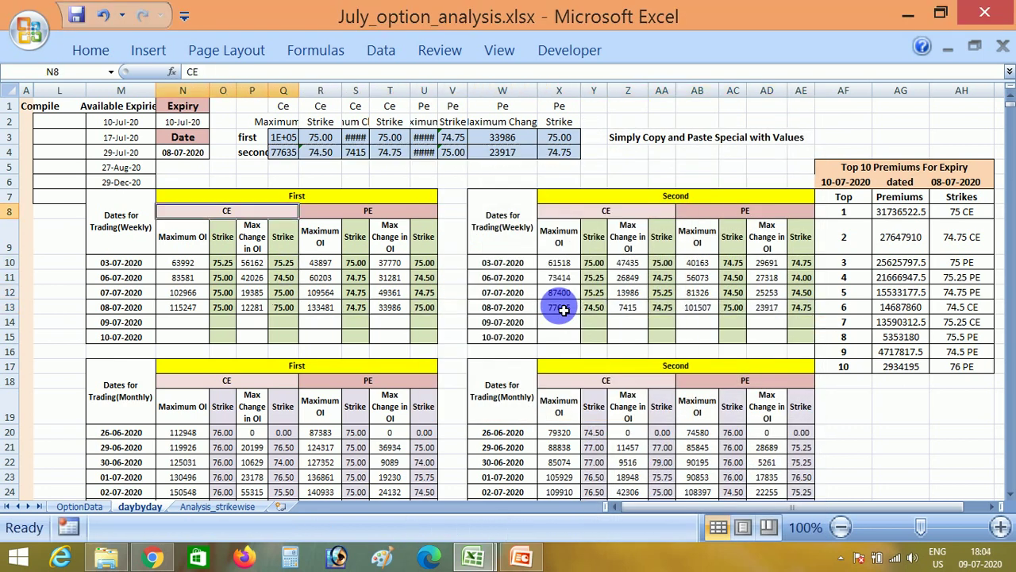
key(Left)
key(Up)
key(Up)
key(Up)
key(Up)
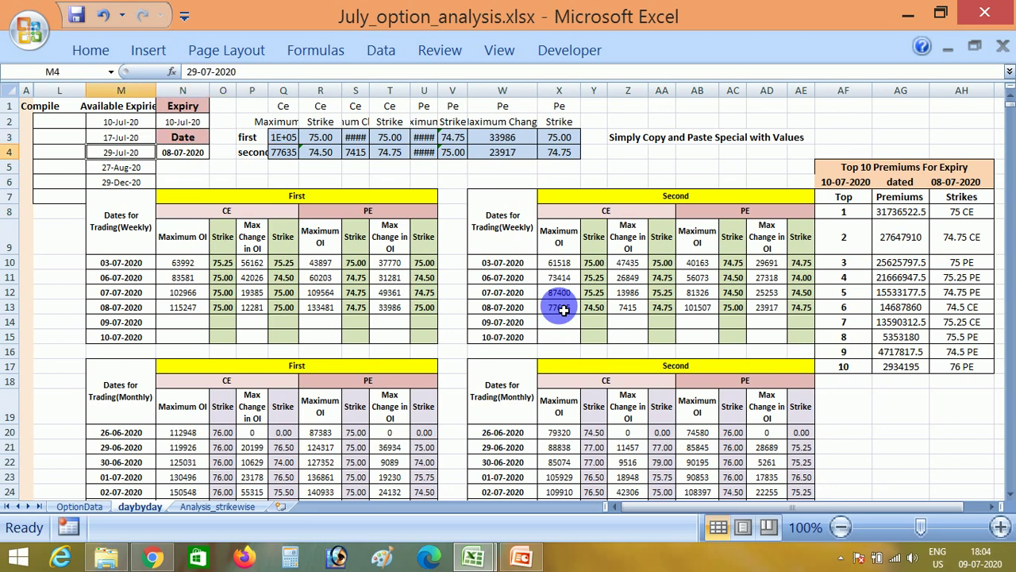
key(ctrl+c)
key(Right)
key(Up)
key(Up)
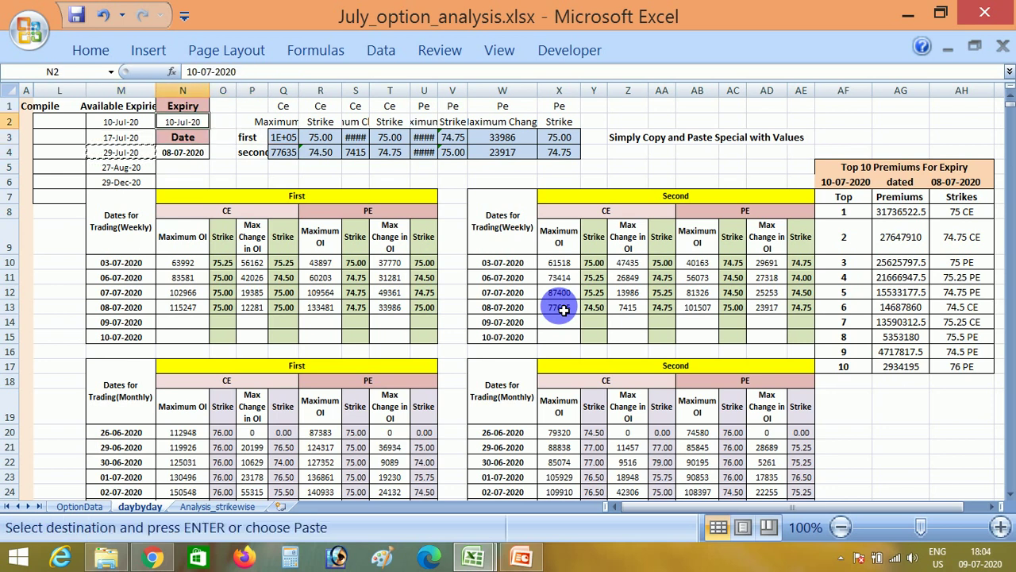
key(Return)
- Copy the first summary row Q3:X3 for the 29-Jul-20 expiry
key(Down)
key(Right)
key(Right)
key(Right)
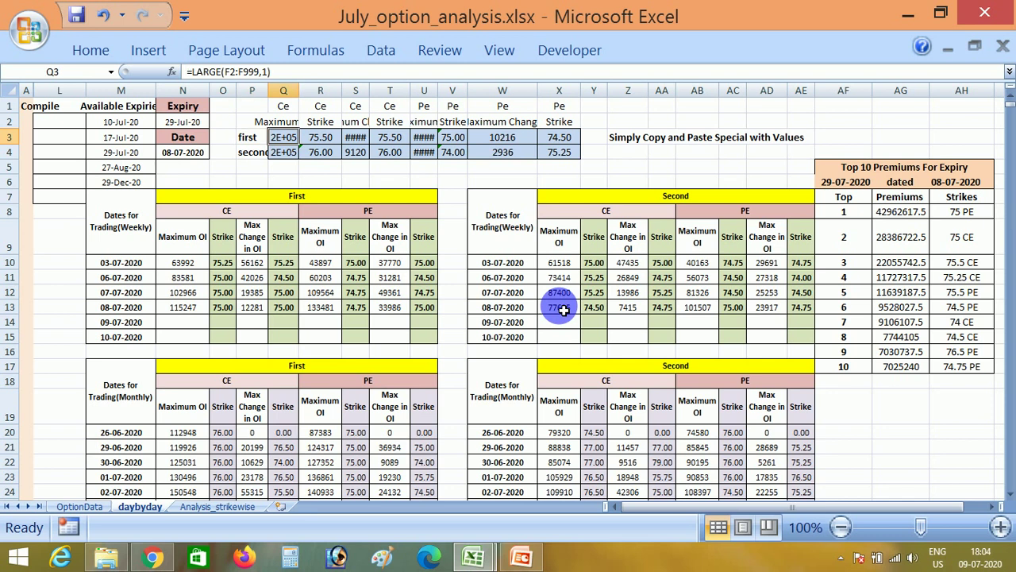
key(ctrl+shift+Right)
key(ctrl+c)
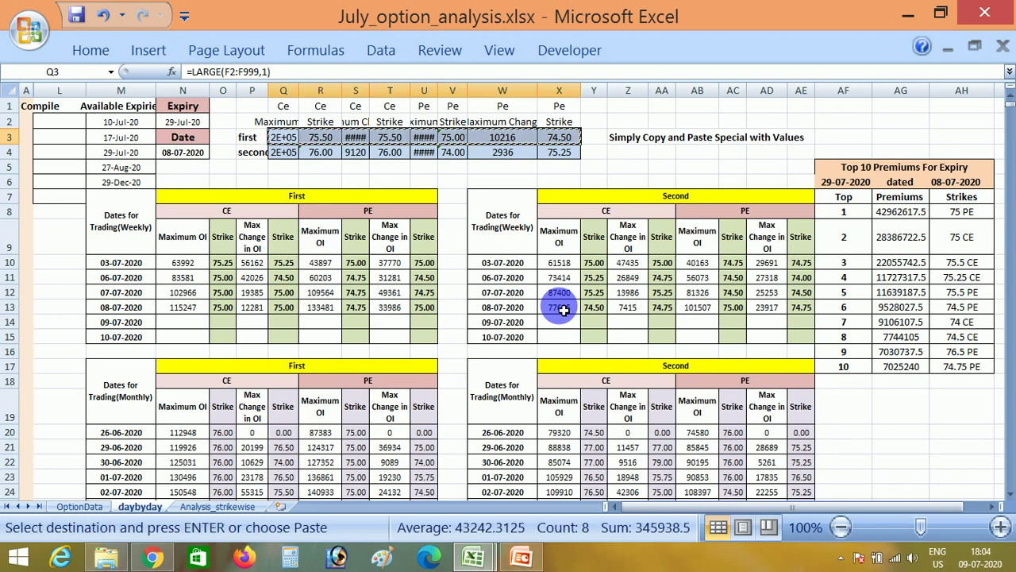
- Paste the copied first row as values into the First monthly table's 08-07-2020 row, starting at N28
click(320, 423)
key(Down)
key(Down)
key(Down)
key(Down)
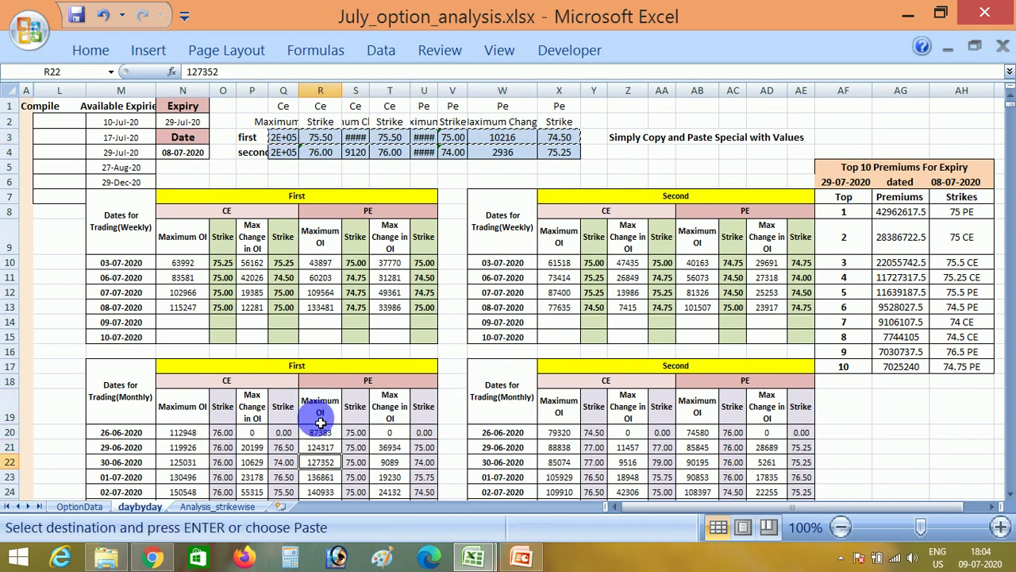
key(Left)
key(Left)
key(Left)
key(Left)
key(Down)
key(Down)
key(Down)
key(Down)
key(Down)
key(Down)
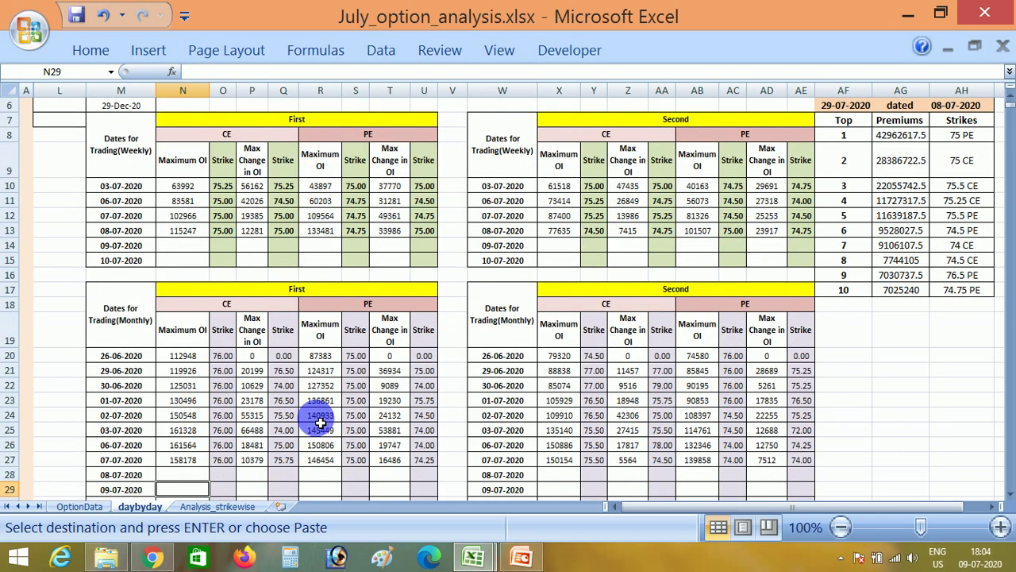
key(shift+F10)
key(s)
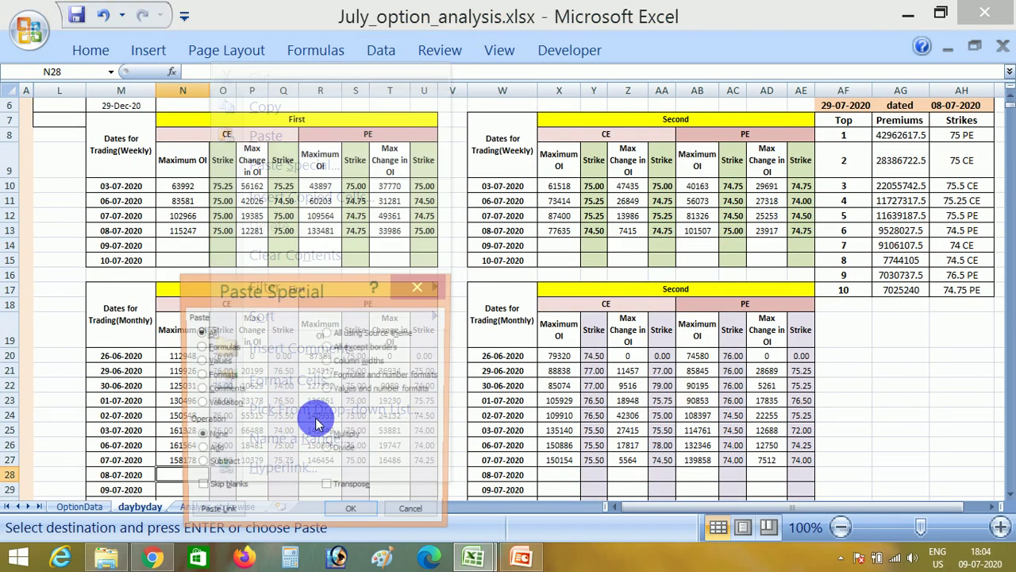
key(v)
key(Return)
key(Escape)
key(Right)
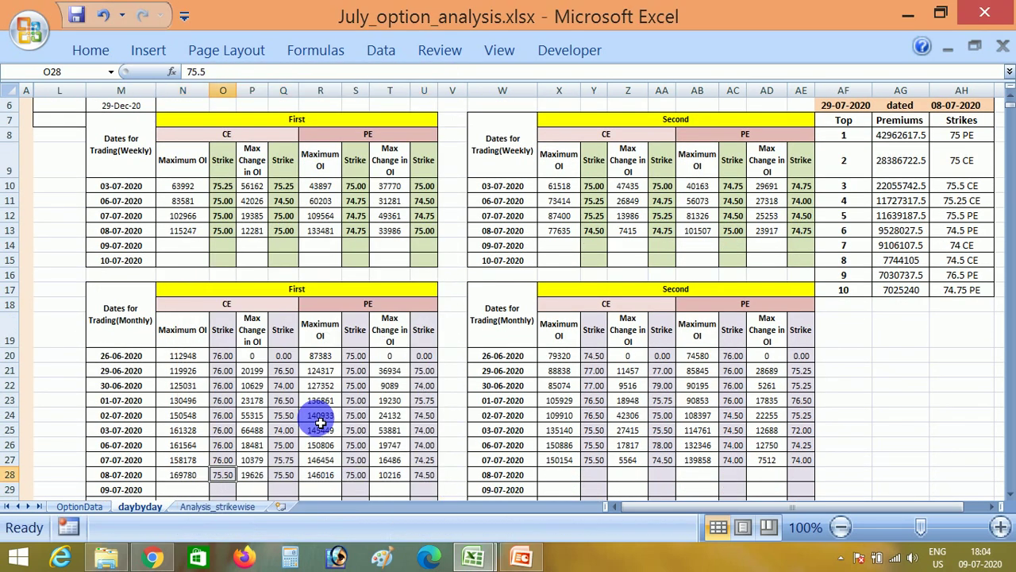
- Copy the second summary row Q4:X4 for the 29-Jul-20 expiry
key(Up)
key(Up)
key(Up)
key(Up)
key(Up)
key(Up)
key(Up)
key(Up)
key(Up)
key(Up)
key(Up)
key(Up)
key(Up)
key(Up)
key(Up)
key(Up)
key(Up)
key(Up)
key(Up)
key(Up)
key(Right)
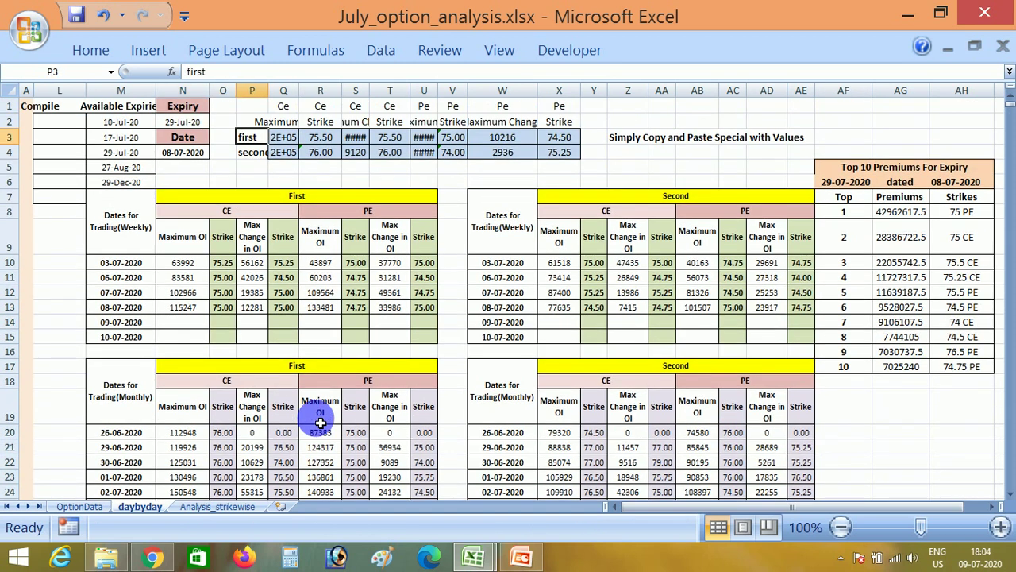
key(Right)
key(Down)
key(shift+Up)
key(ctrl+shift+Right)
key(ctrl+c)
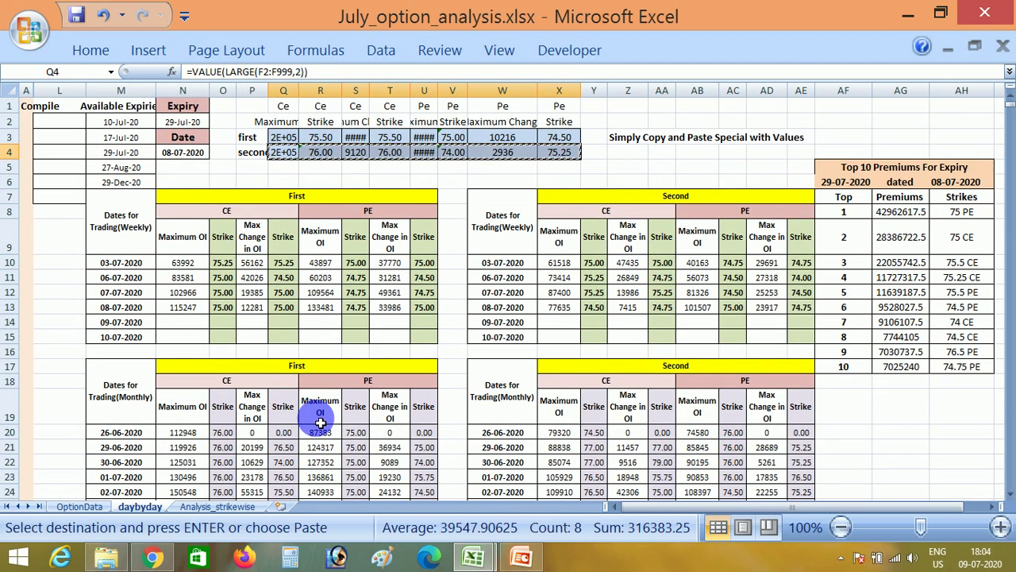
- Paste the copied second summary row as values into the Second monthly table's 08-07-2020 row, starting at X28
key(Down)
key(Down)
key(Down)
key(Down)
key(Down)
key(Down)
key(Down)
key(Down)
key(Down)
key(Down)
key(Down)
key(Down)
key(Down)
key(Down)
key(Down)
key(Down)
key(Down)
key(Down)
key(Down)
key(Down)
key(Down)
key(Down)
key(Down)
key(Down)
key(Down)
key(Up)
key(Up)
key(Up)
key(Up)
key(Up)
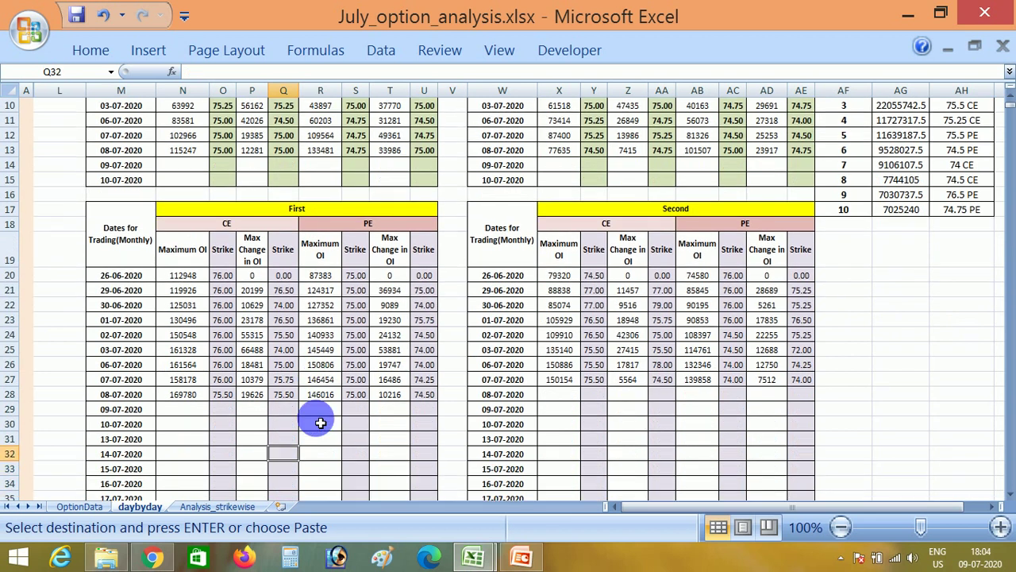
key(Right)
key(Right)
key(Right)
key(Right)
key(Right)
key(Right)
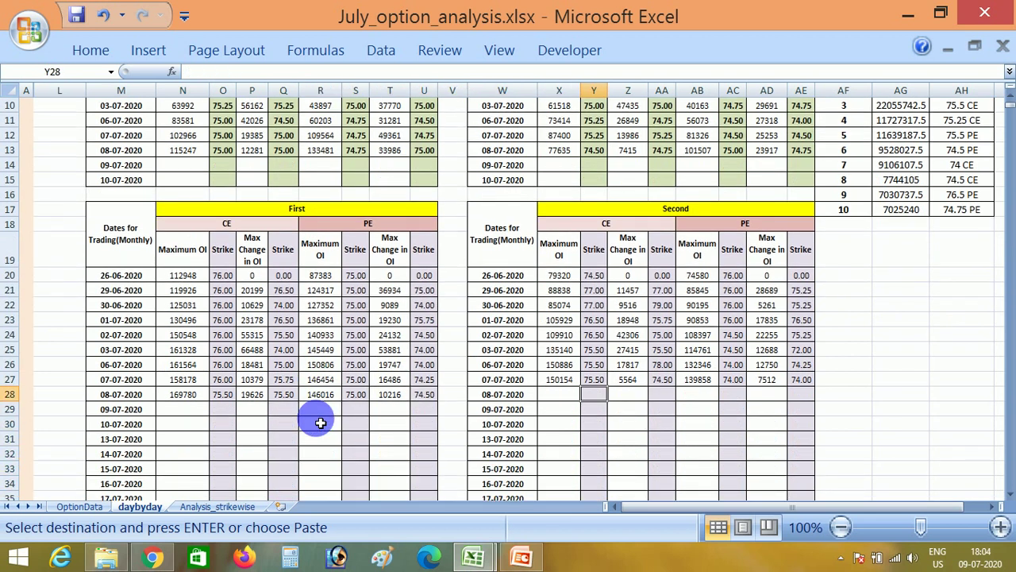
key(Right)
key(shift+F10)
key(Escape)
key(v)
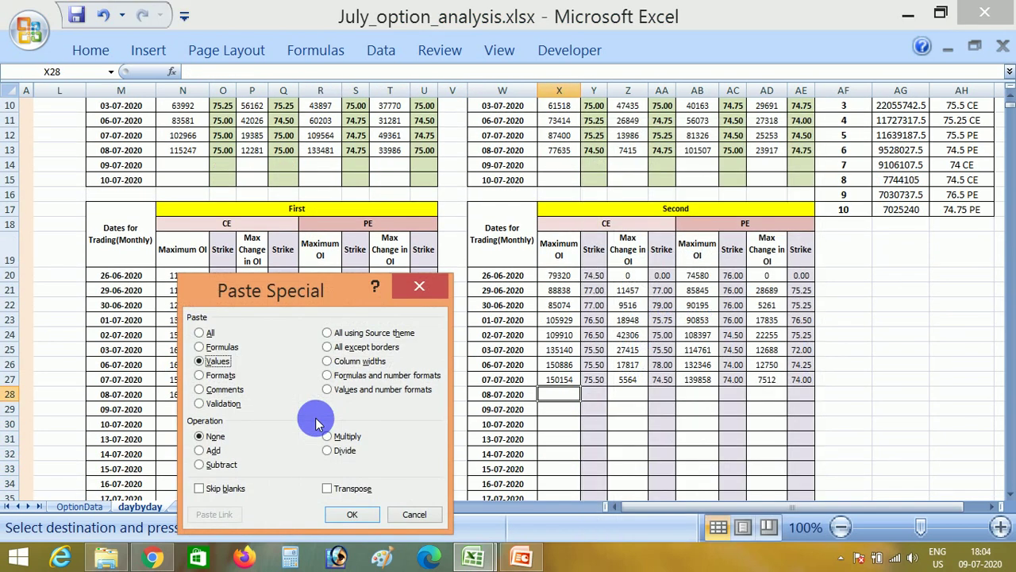
key(Return)
key(BackSpace)
key(Escape)
- Return to the top of the daybyday sheet and review the Date cell N4 and the available expiries list from M2
key(ctrl+Up)
key(ctrl+Up)
key(ctrl+Up)
key(ctrl+Up)
key(ctrl+Up)
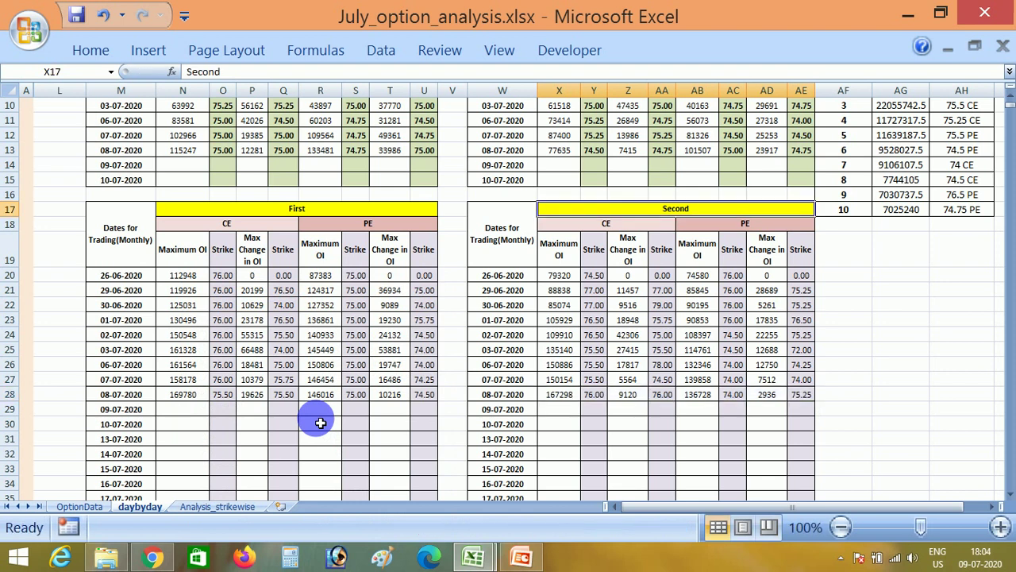
key(ctrl+Left)
key(Left)
key(Down)
key(Down)
key(Left)
key(Left)
key(Down)
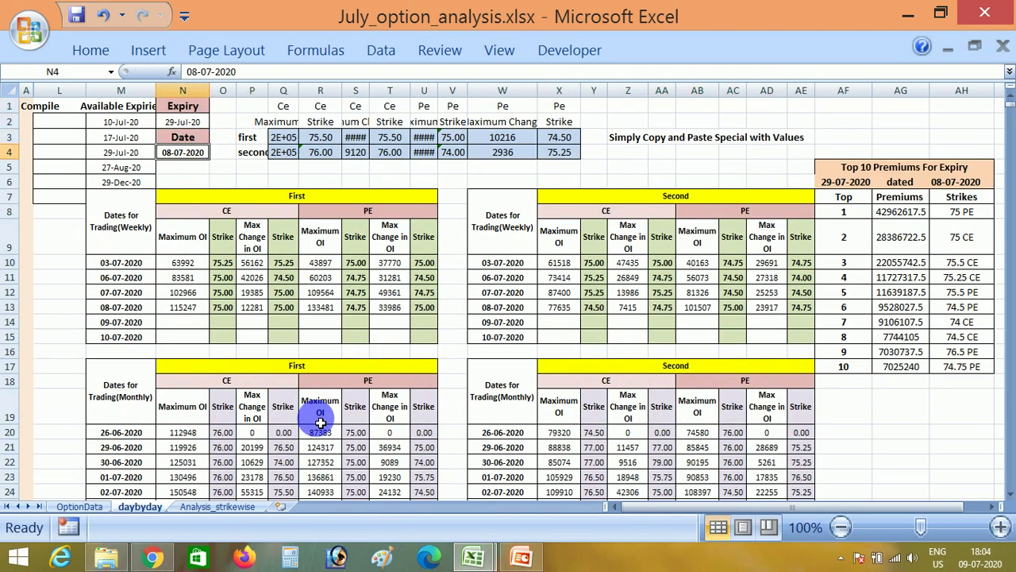
key(Left)
key(Down)
key(Up)
key(Up)
key(Up)
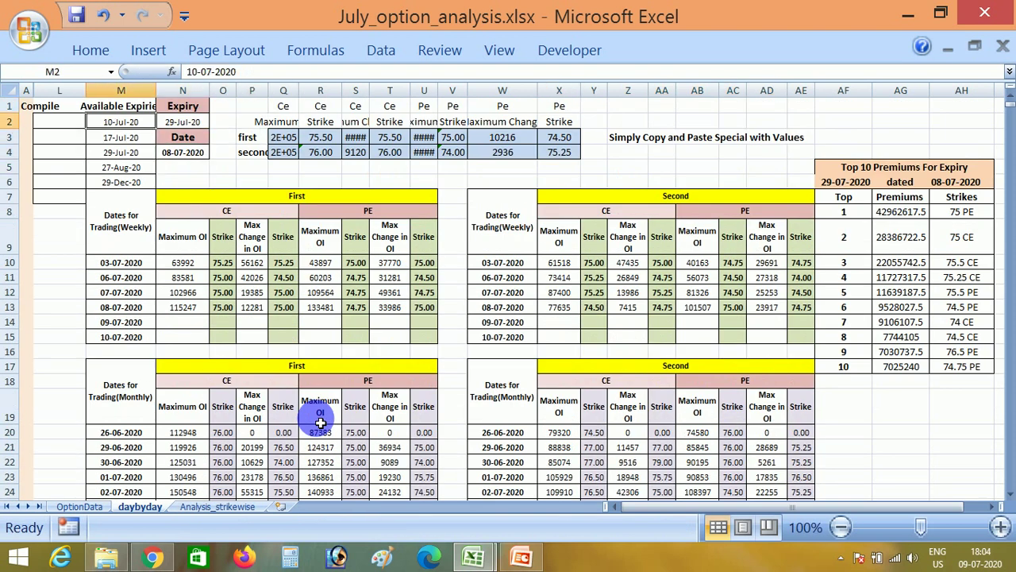
- Examine the column headers of the OptionData sheet from Currency across to Date
click(85, 509)
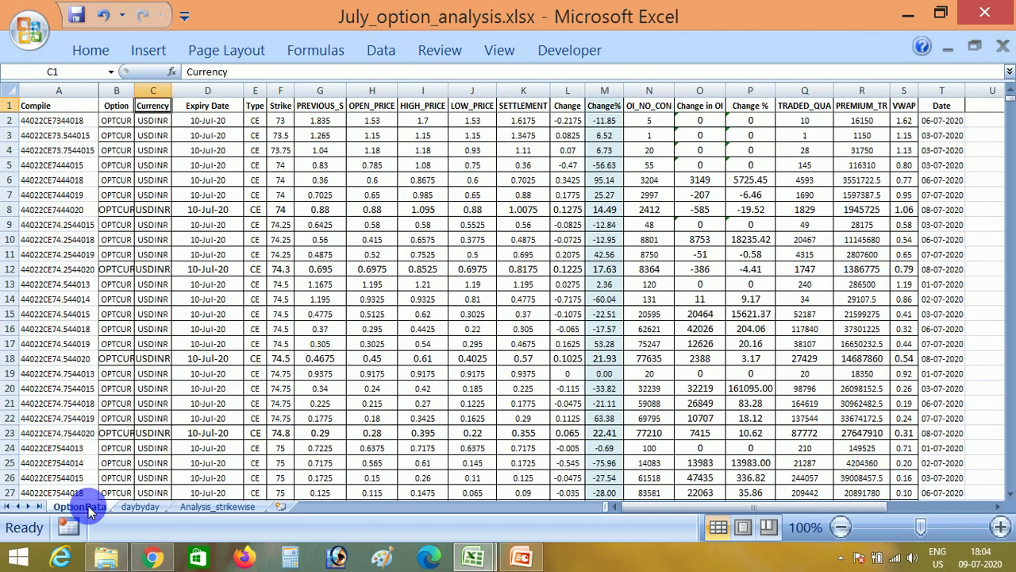
key(Right)
key(Right)
key(Right)
key(Right)
key(Right)
key(Right)
key(Right)
key(Right)
key(Right)
key(Right)
key(Right)
key(Right)
key(Right)
key(Right)
key(Right)
key(Right)
key(Right)
key(Right)
key(Left)
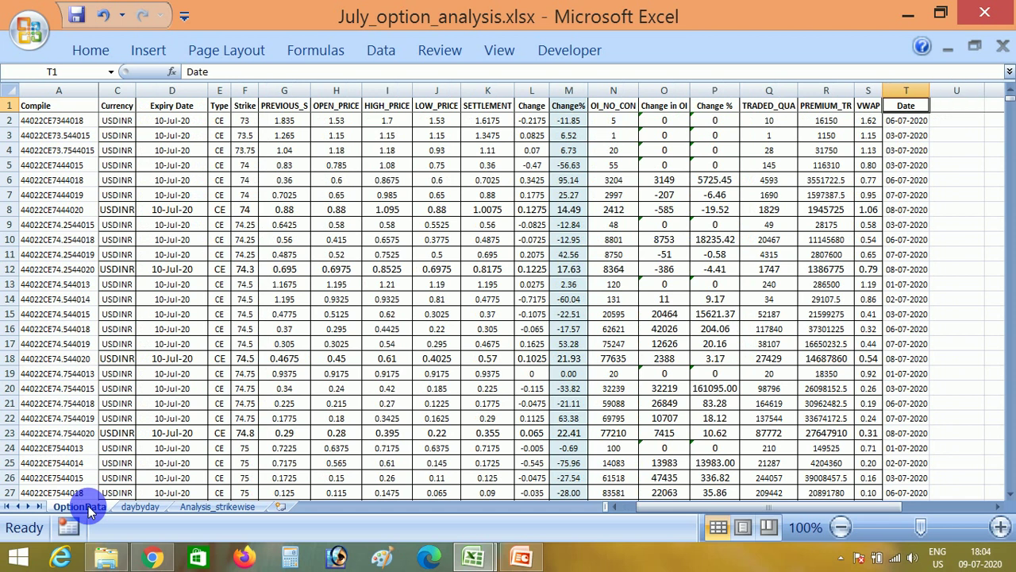
- Compare daybyday's available expiries list with the Expiry Date column in OptionData, down to its last entry
click(141, 508)
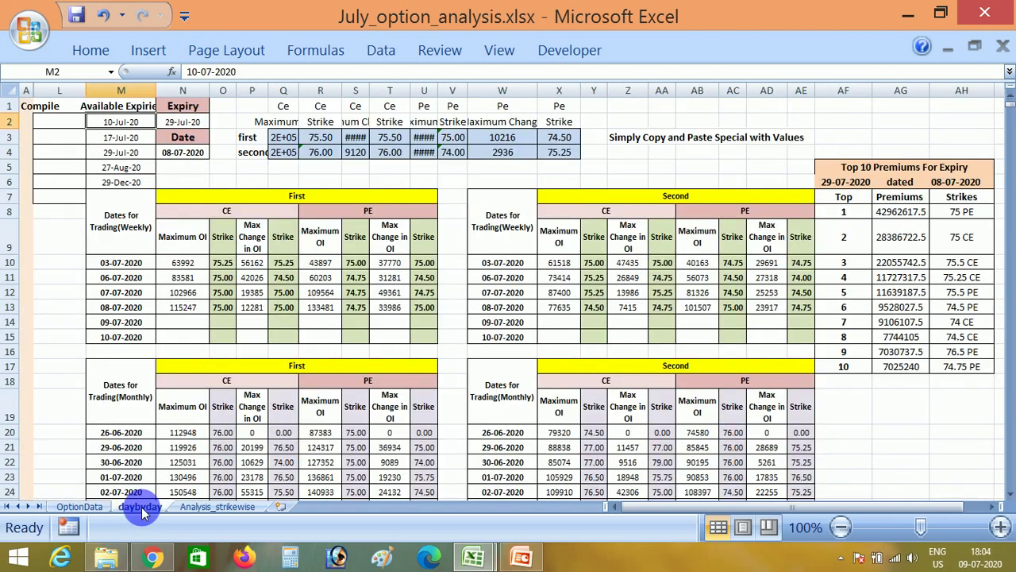
key(Down)
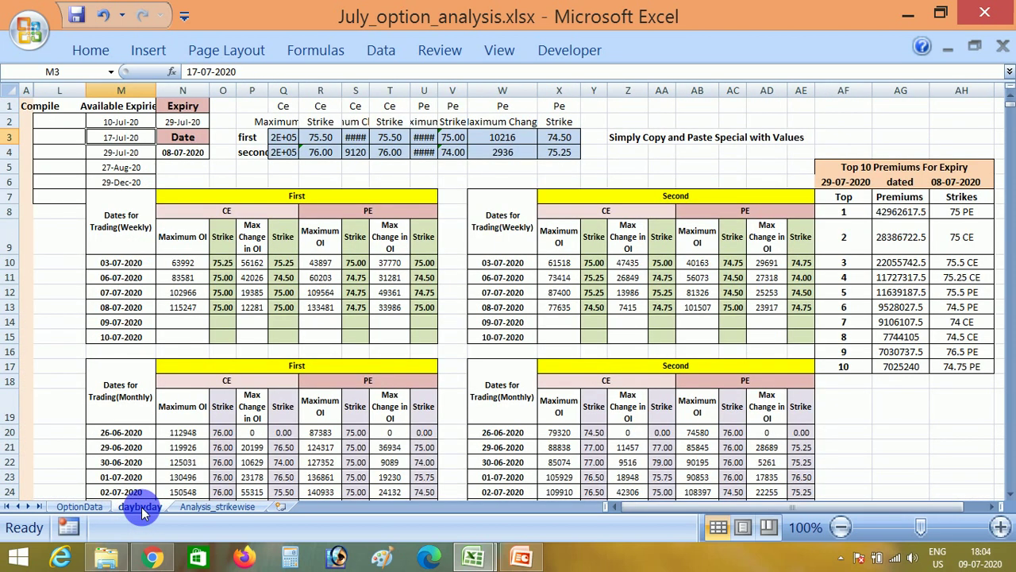
click(99, 511)
key(ctrl+z)
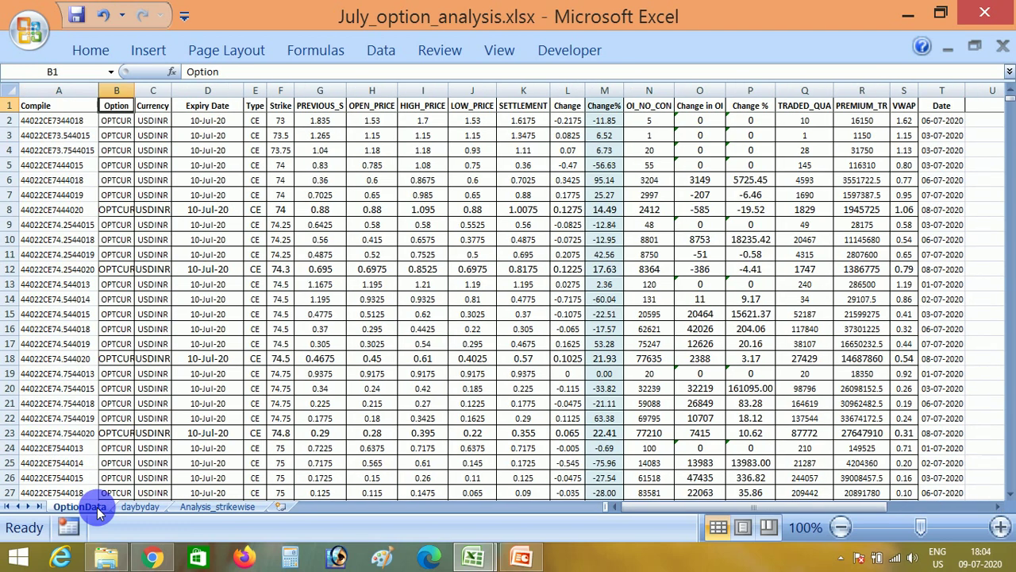
key(Right)
key(Right)
key(Right)
key(Down)
key(Left)
key(Down)
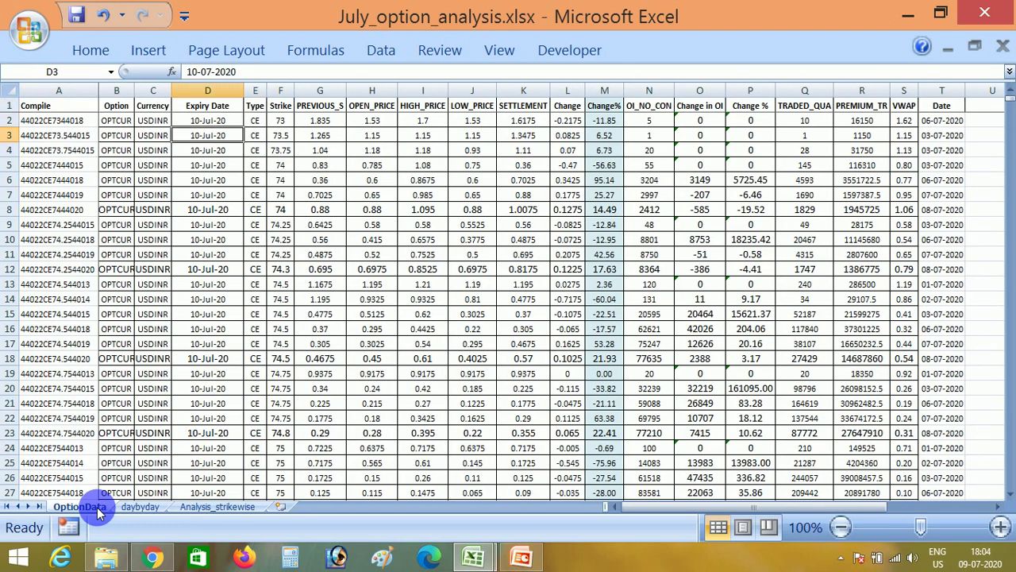
key(ctrl+Down)
key(ctrl+Up)
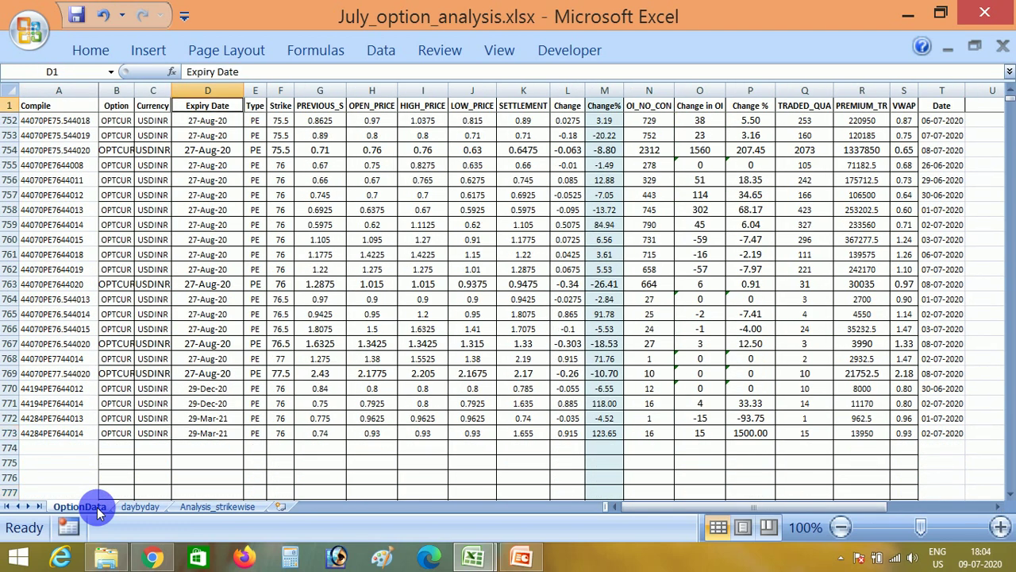
key(ctrl+Down)
key(Down)
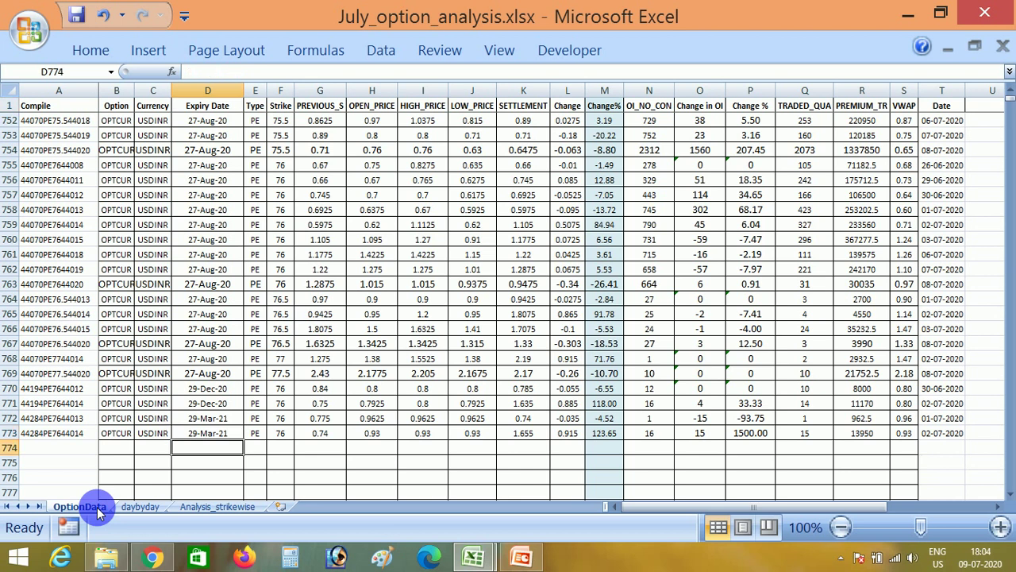
- Inspect the empty bordered rows below the last OptionData record and return to the Expiry Date header
key(Down)
key(Down)
key(Down)
key(Down)
key(Down)
key(Down)
key(Down)
key(Down)
key(Down)
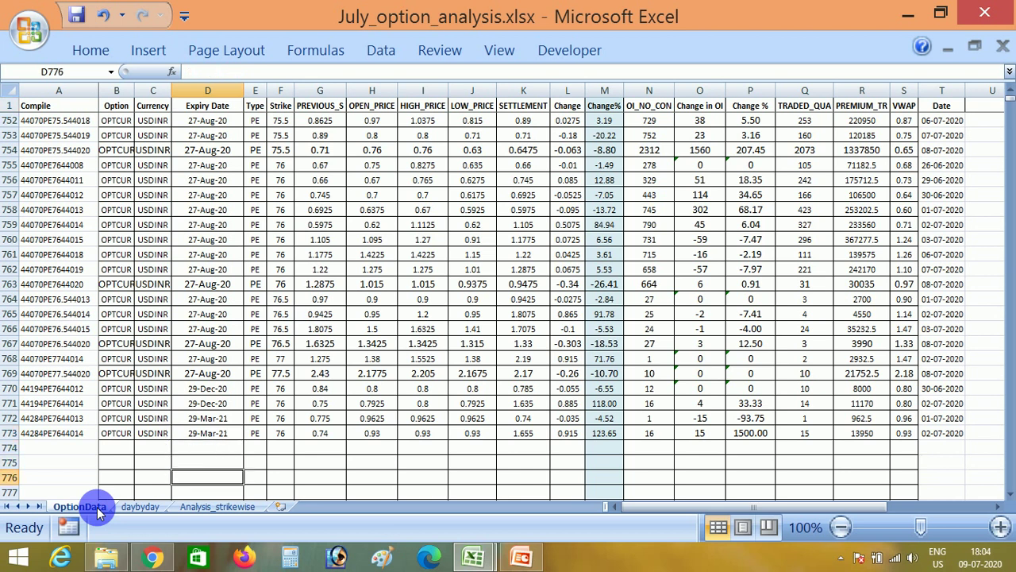
key(Down)
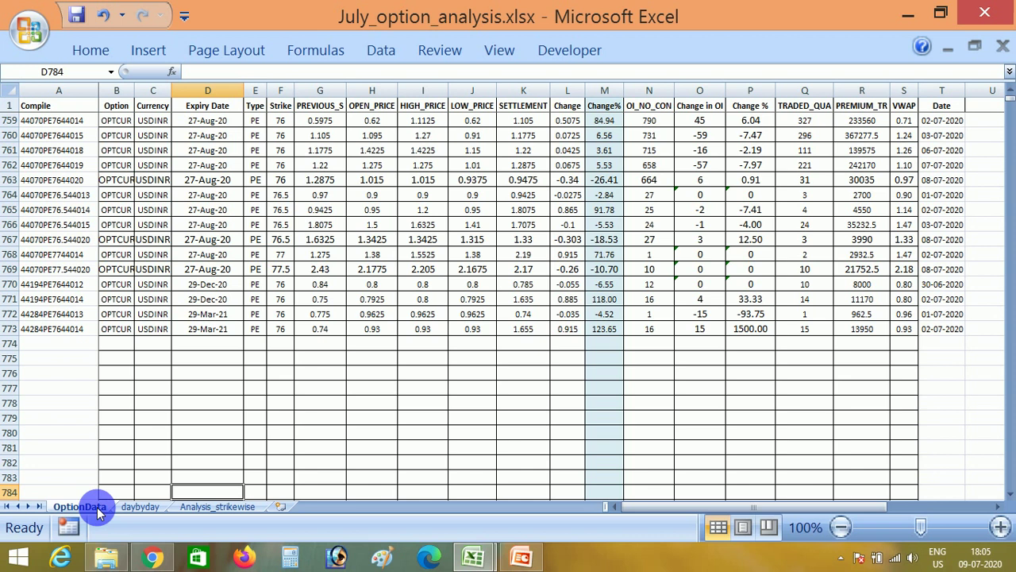
key(Down)
key(Down)
key(Down)
key(Down)
key(Down)
key(Down)
key(Down)
key(Down)
key(Down)
key(Down)
key(Down)
key(Down)
key(Down)
key(Down)
key(ctrl+Up)
key(ctrl+Up)
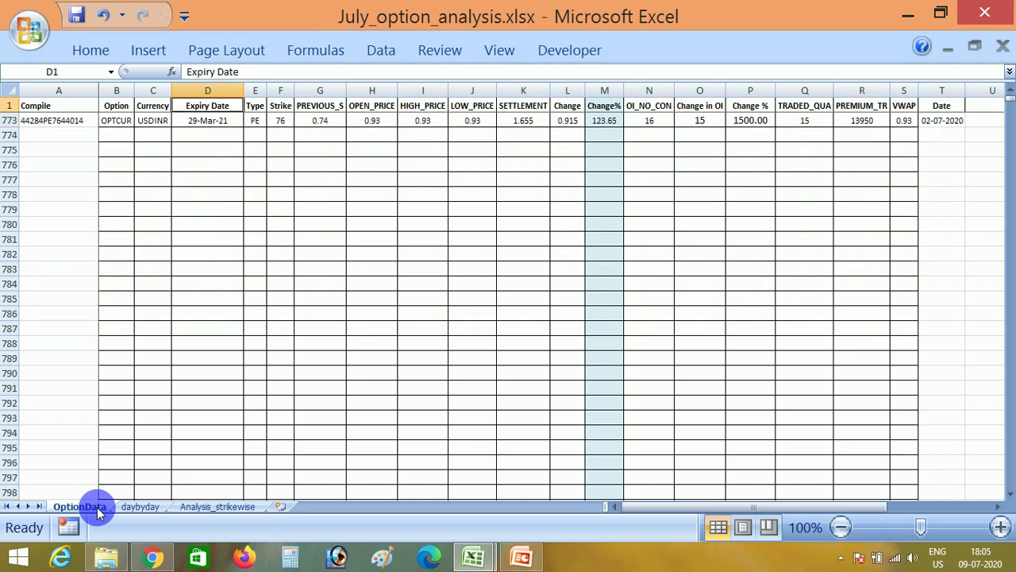
key(Down)
key(Down)
key(ctrl+Up)
- Review the expiries, the first summary row's formula in Q3 and the First weekly table's CE headings on the daybyday sheet
click(140, 507)
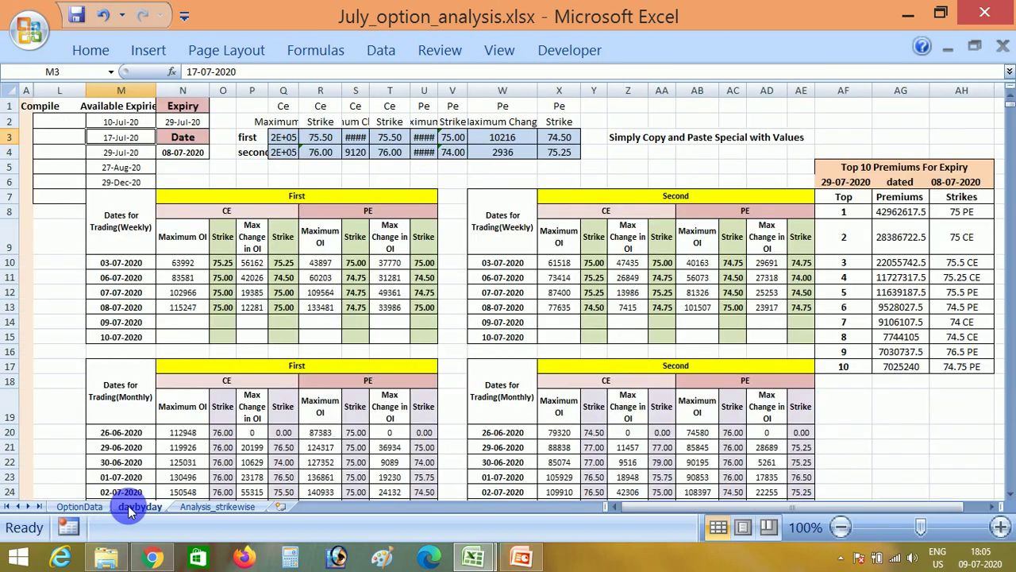
key(ctrl+Up)
key(Down)
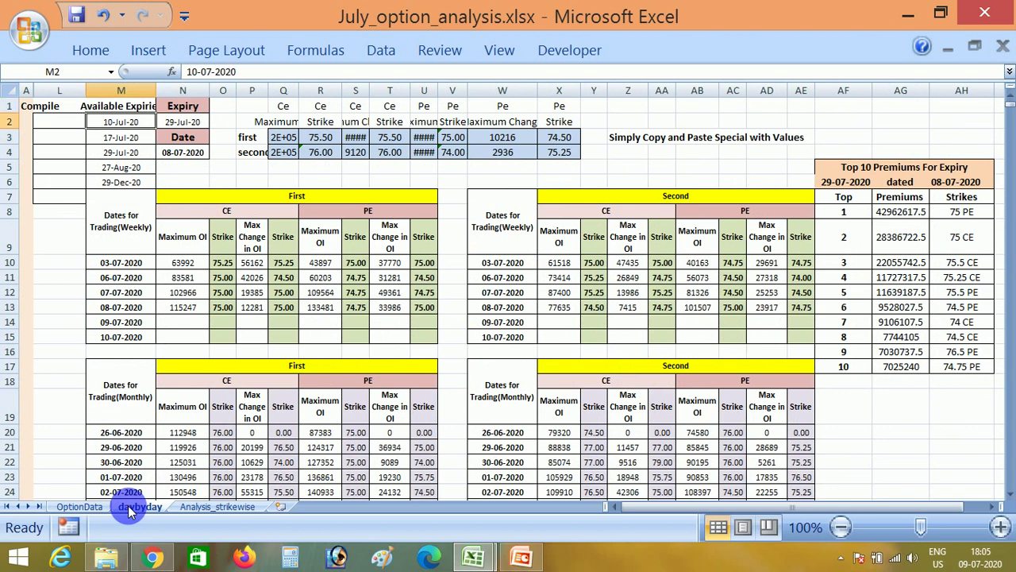
key(Right)
key(Right)
key(Right)
key(Right)
key(Down)
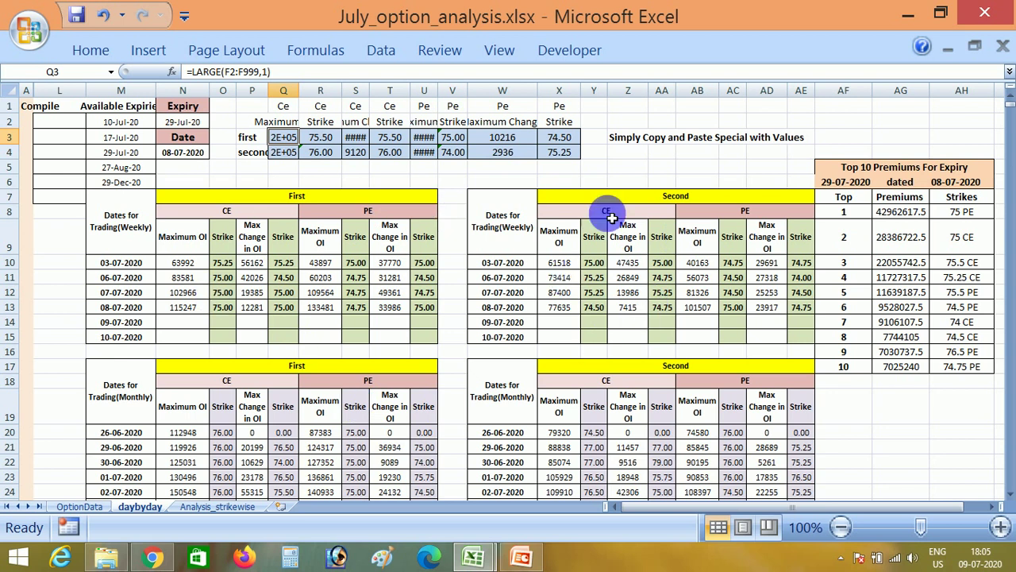
click(190, 237)
click(227, 244)
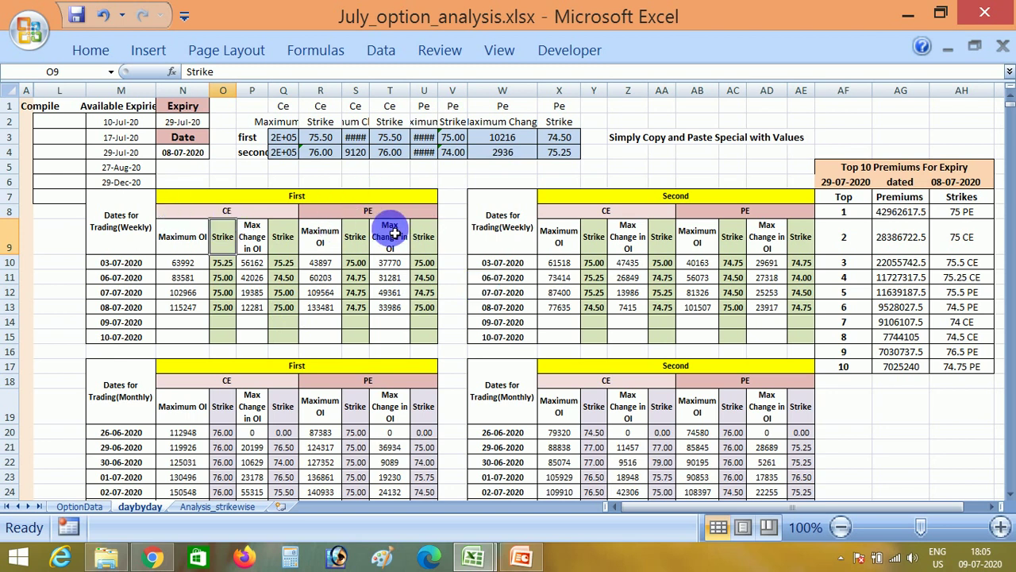
- Examine the First monthly table's dated rows and its CE Strike column from 08-07-2020 back to 26-06-2020
click(68, 401)
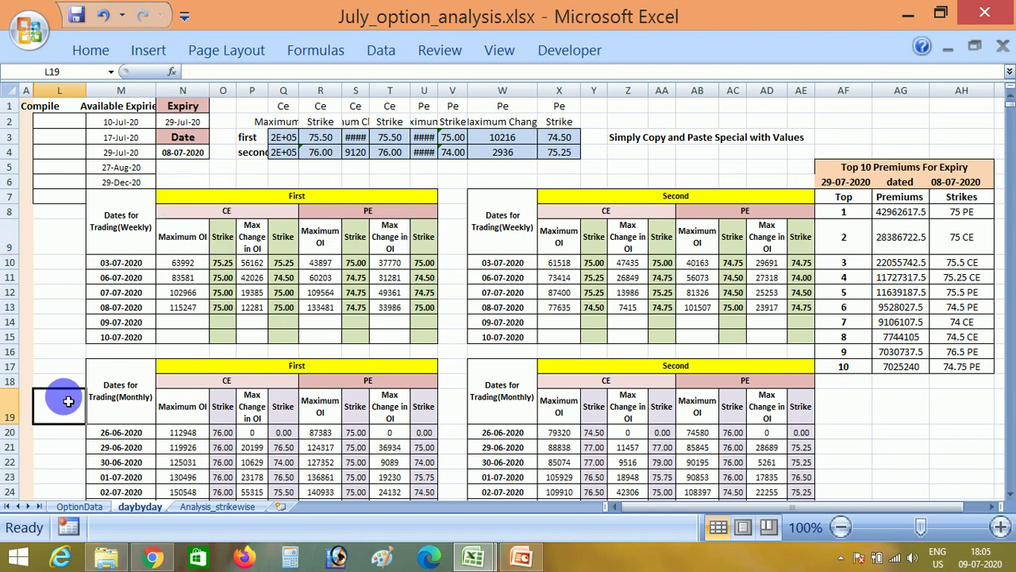
key(Down)
key(Down)
key(Down)
key(Down)
key(Down)
key(Down)
key(Down)
key(Down)
key(Down)
key(Down)
key(Down)
key(Down)
key(Right)
key(Right)
key(Right)
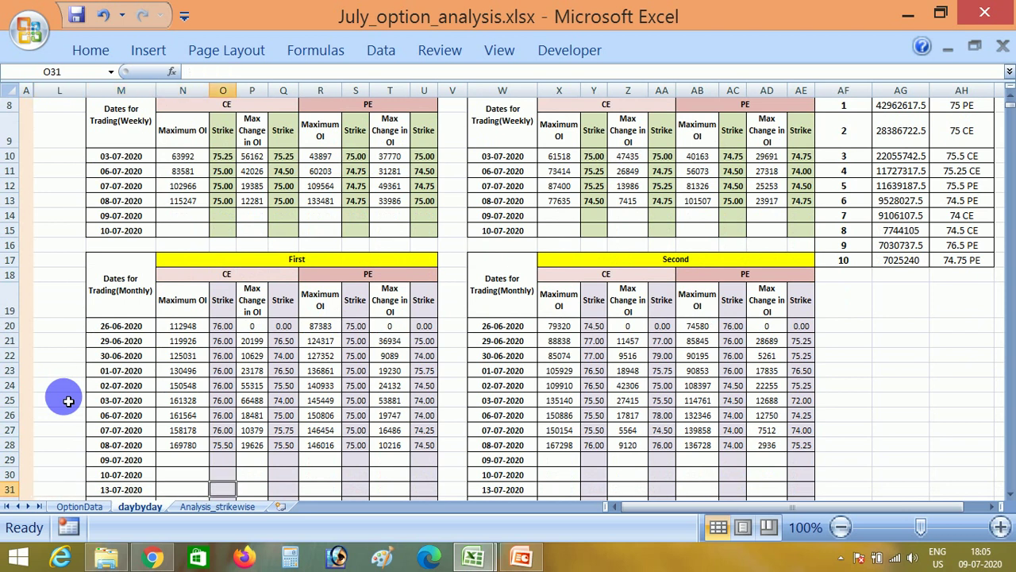
key(Up)
key(Up)
key(Up)
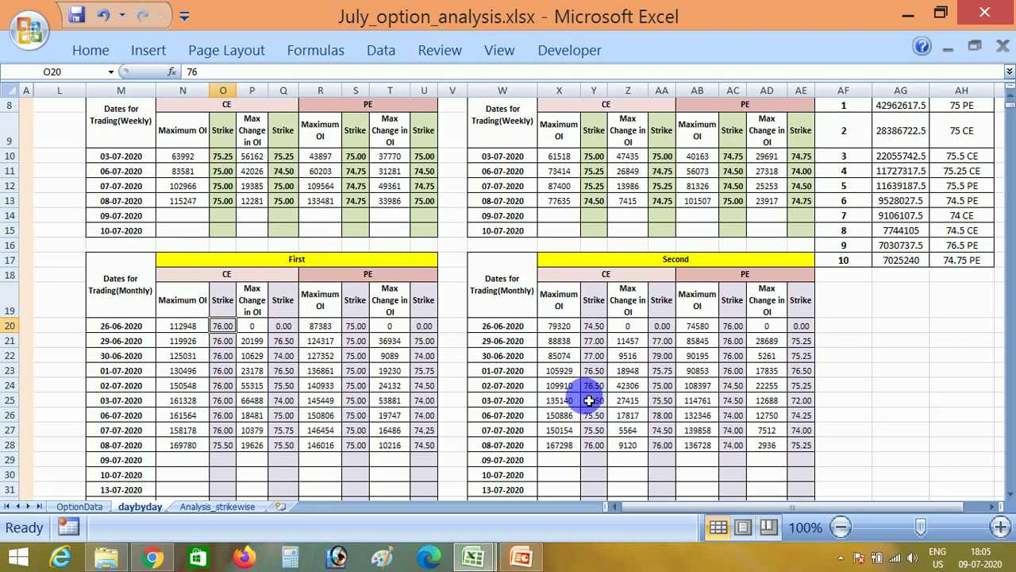
- Review the Second monthly table's CE strikes and the First monthly table's 08-07-2020 CE OI, change in OI and strikes
click(660, 401)
click(600, 403)
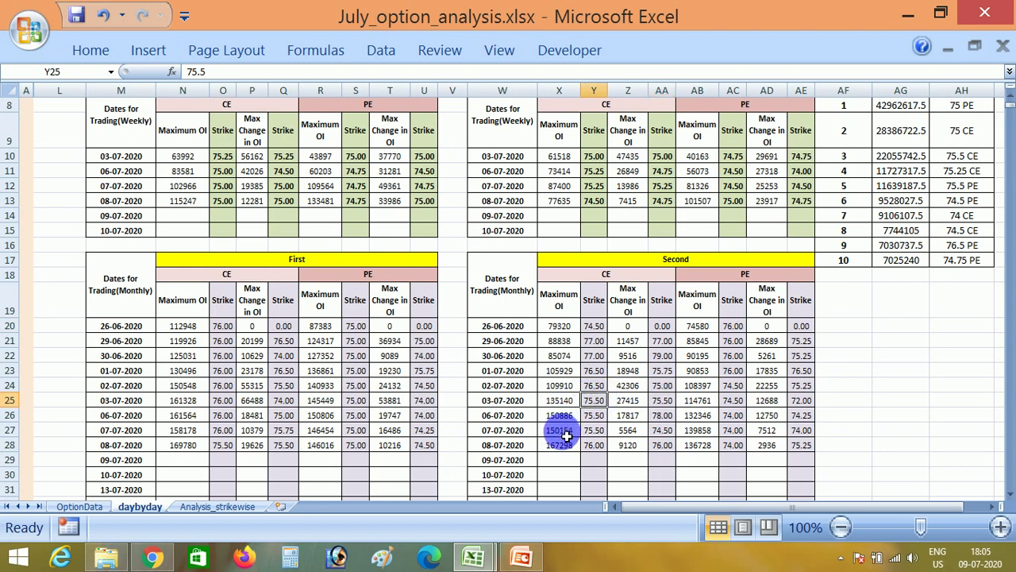
click(199, 451)
click(285, 450)
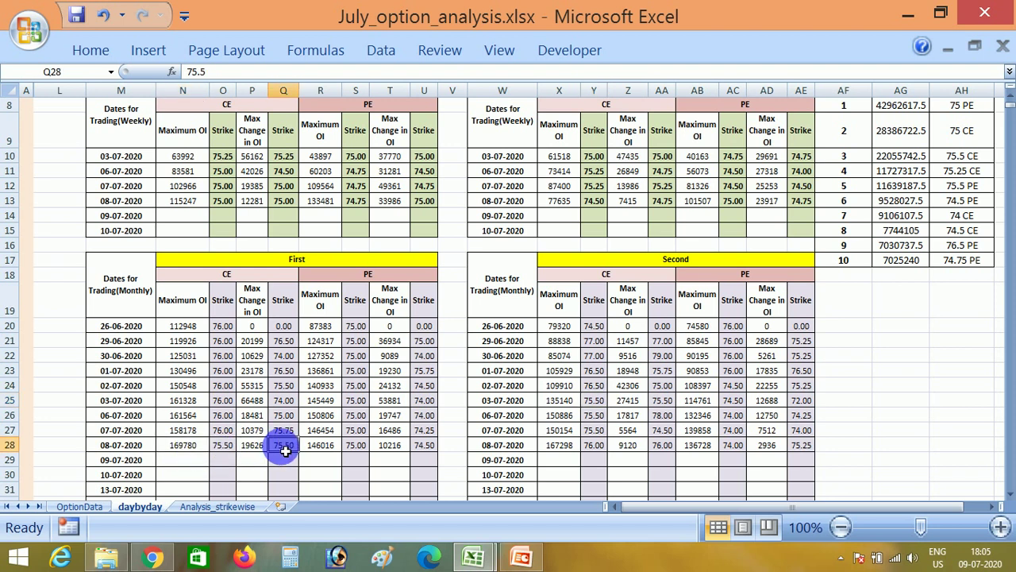
drag(252, 446, 285, 450)
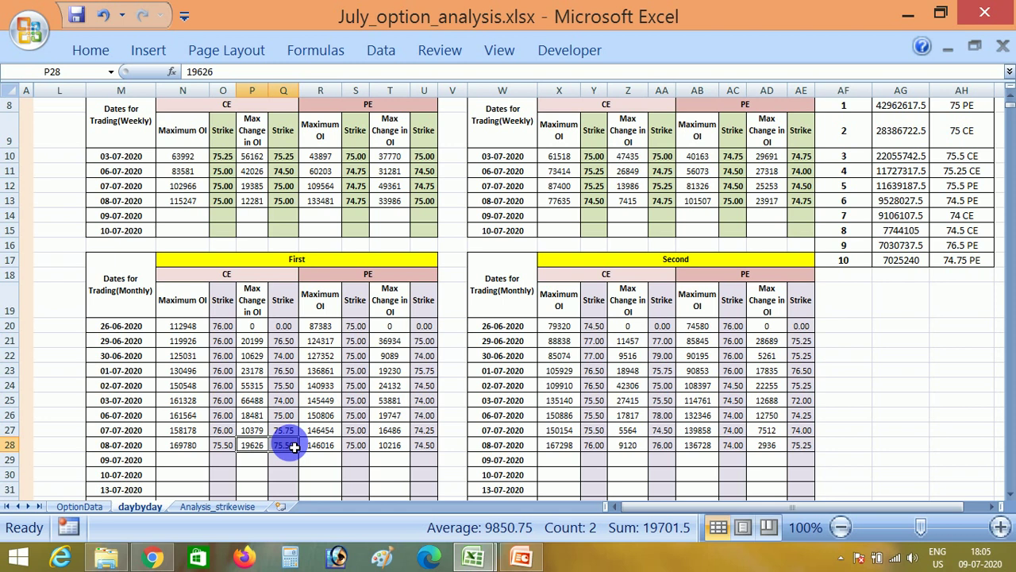
click(227, 447)
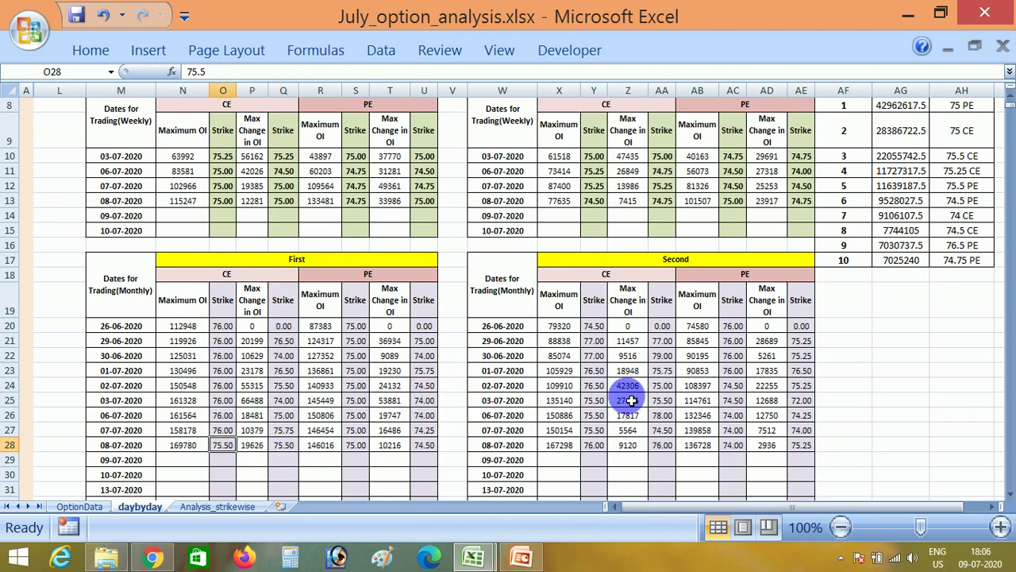
click(872, 326)
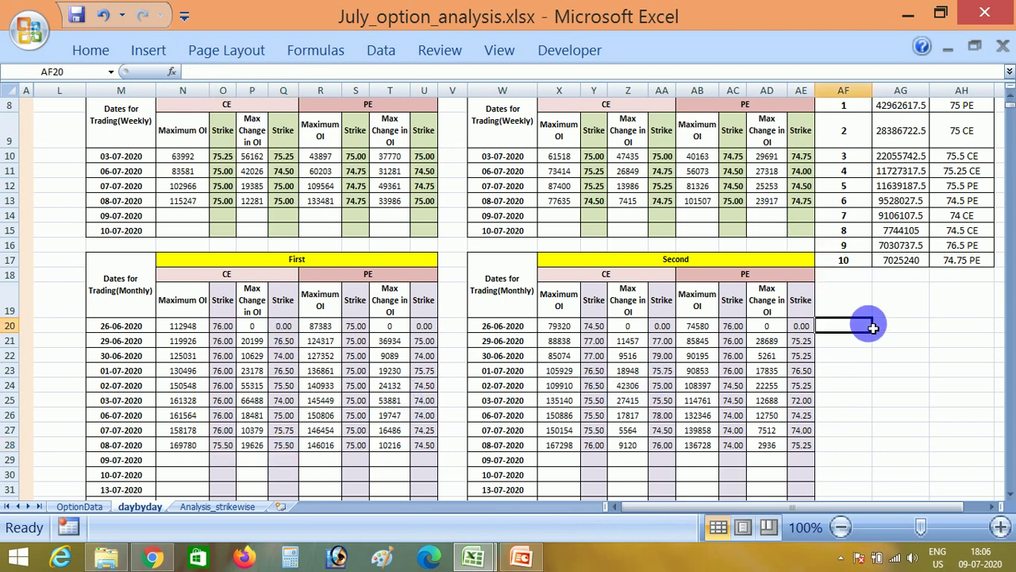
- Locate the Top 10 Premiums For Expiry table and inspect the formulas of its first two Premiums entries
key(ctrl+Up)
key(ctrl+Up)
key(ctrl+Up)
key(Down)
key(Down)
key(Down)
key(Down)
scroll(872, 328, right, 2)
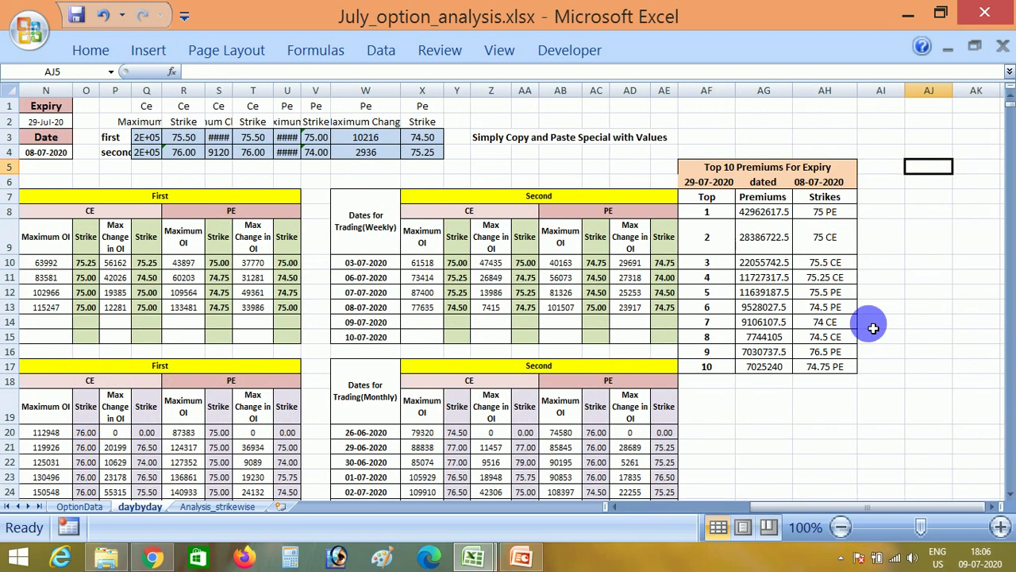
scroll(873, 328, down, 10)
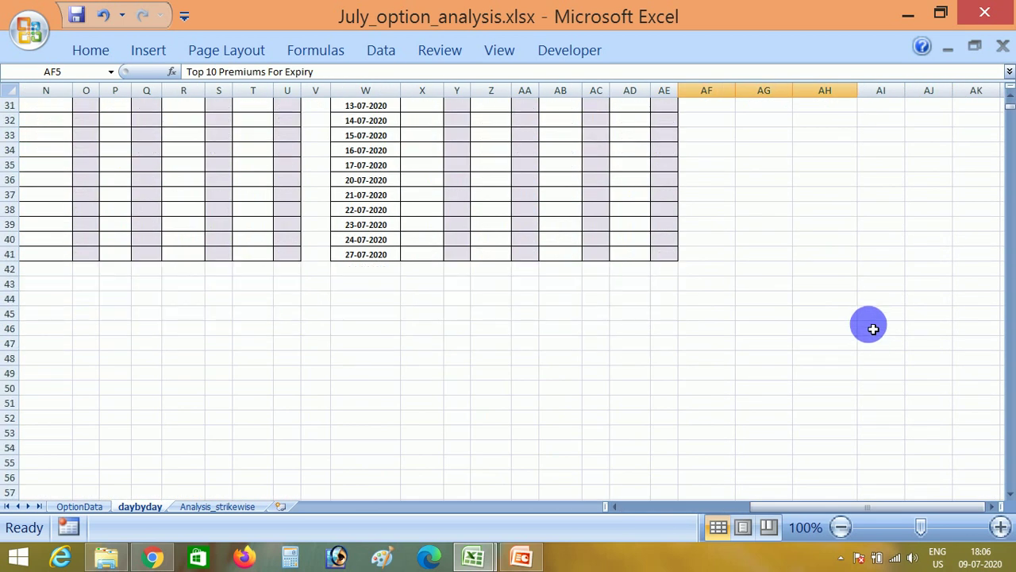
click(873, 328)
key(ctrl+Up)
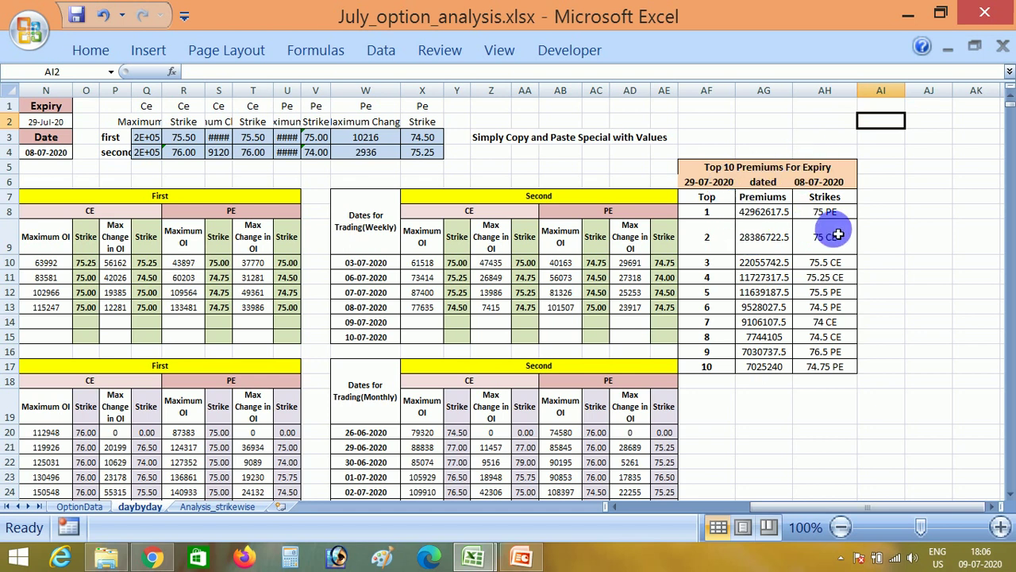
click(766, 212)
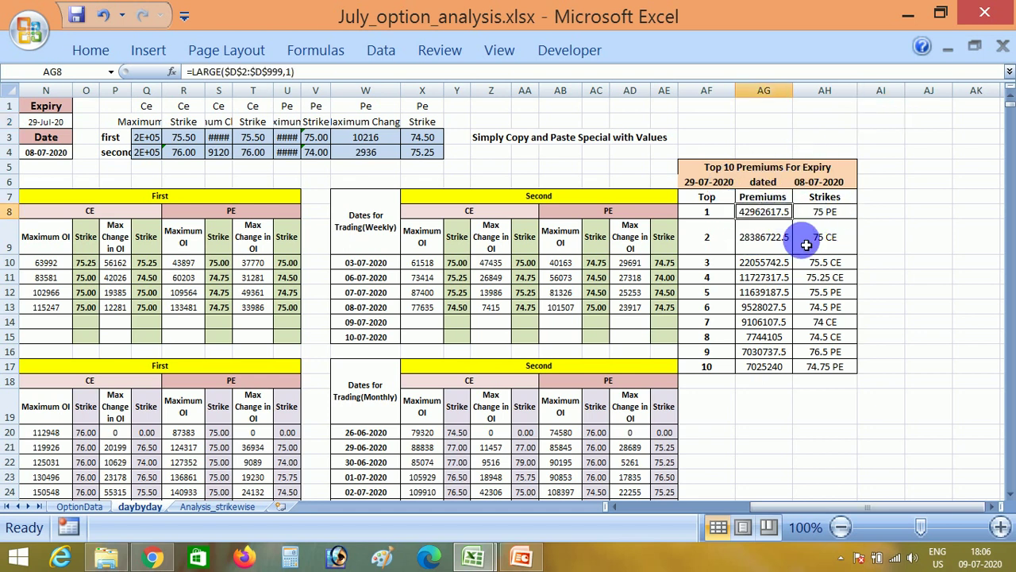
drag(826, 250, 790, 246)
click(789, 245)
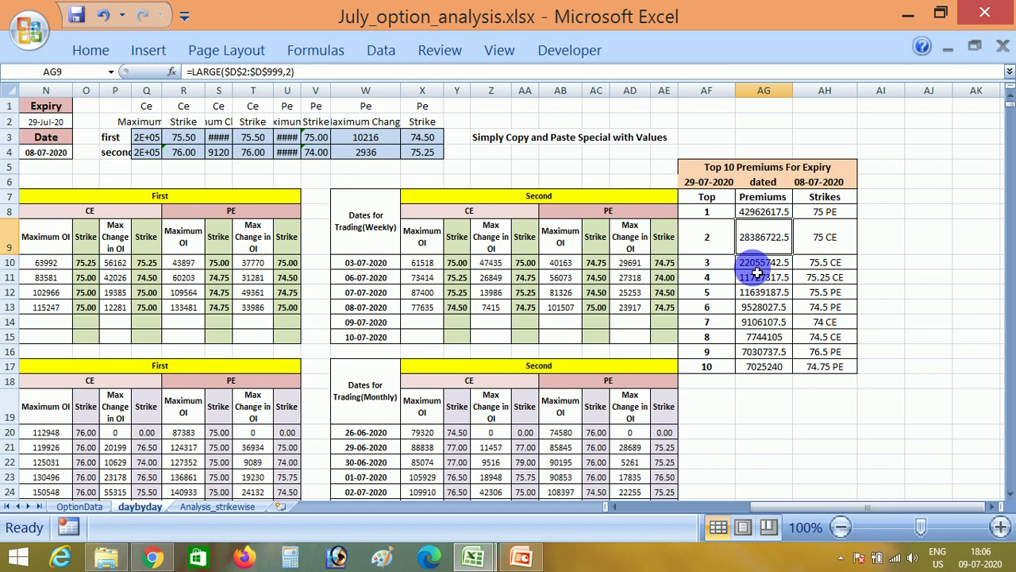
- Review the Premiums column from its header down to the fourth-ranked entry in AG11
key(Up)
key(shift+Down)
key(Up)
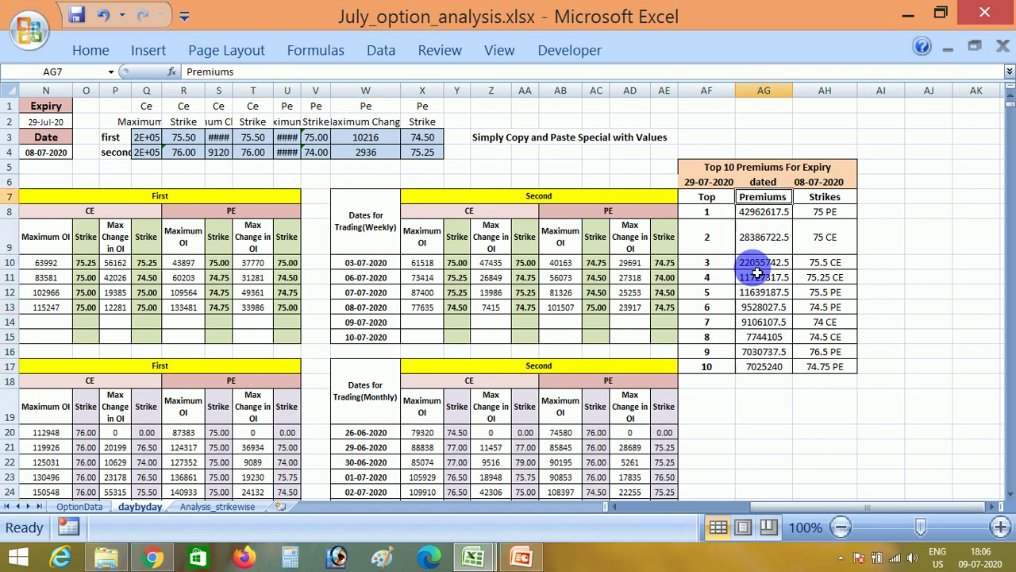
key(Down)
key(Down)
key(Down)
key(Up)
key(Up)
key(Down)
key(Up)
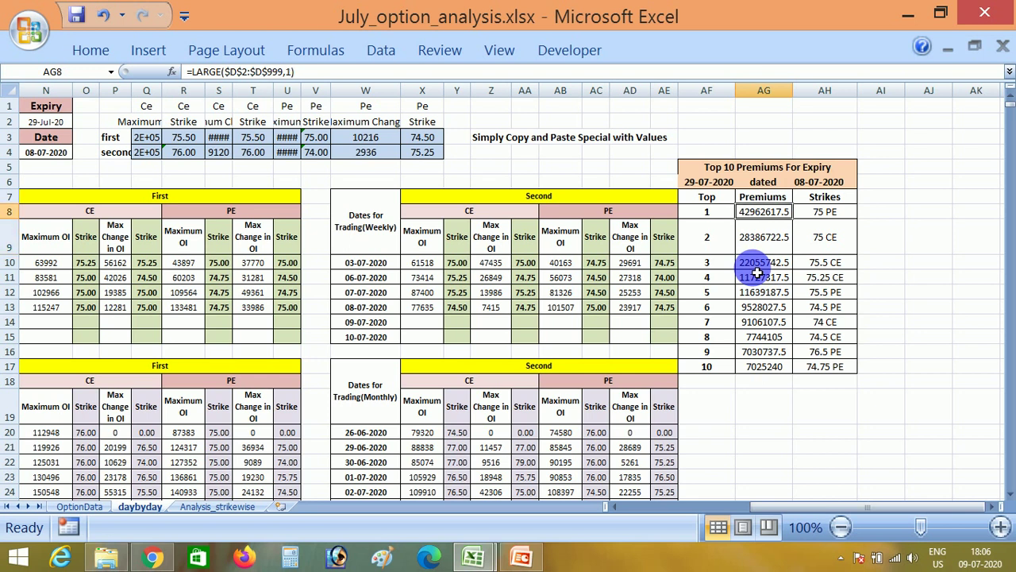
key(shift+Down)
key(shift+Down)
key(ctrl+shift+Down)
key(Up)
key(Down)
key(Down)
key(Down)
key(Down)
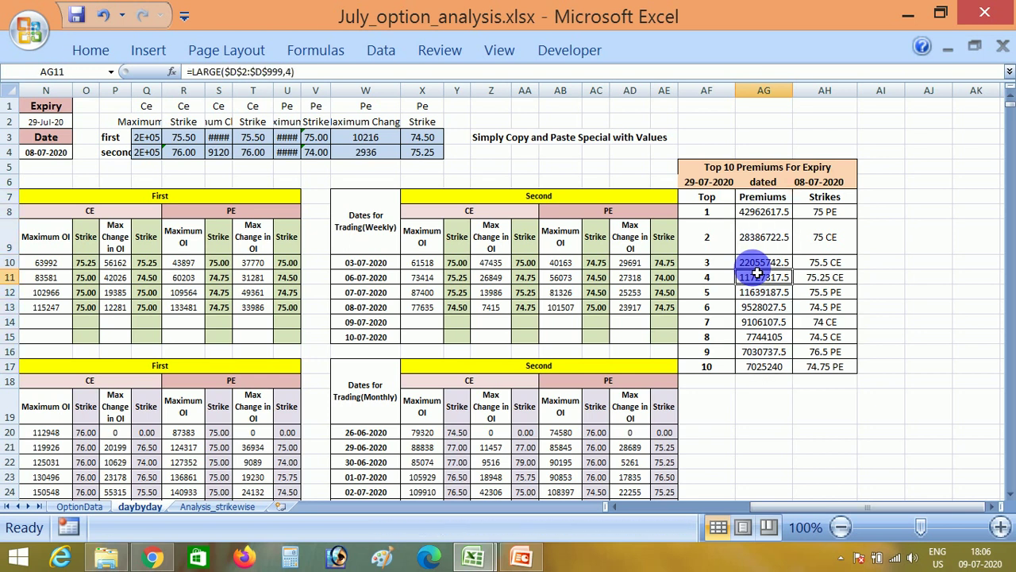
- Review the available expiries in A2:A3 and the selected Expiry in C3 on the Analysis_strikewise sheet
click(240, 508)
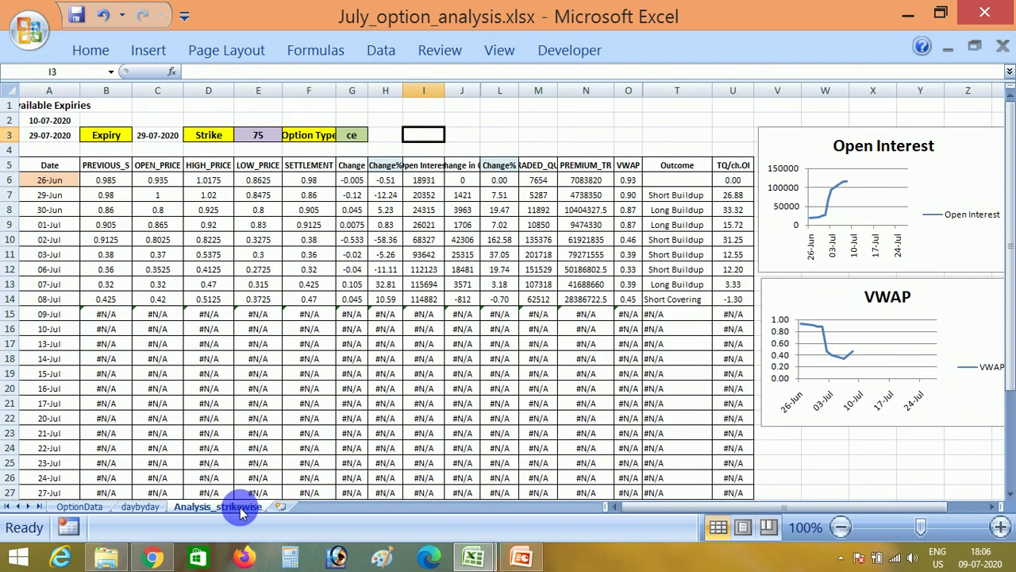
click(247, 124)
key(Left)
key(Left)
key(Left)
key(Left)
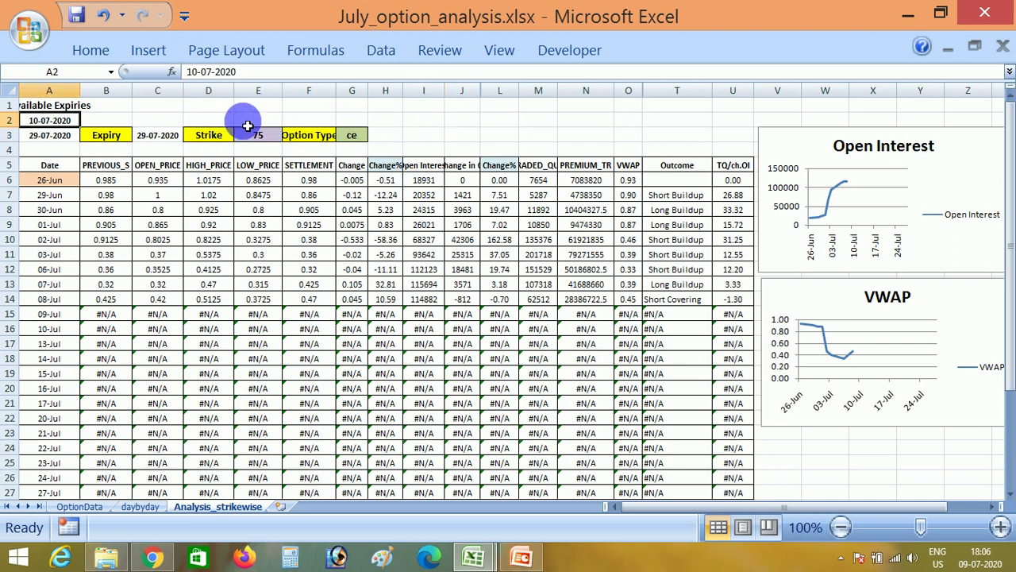
key(Up)
key(Down)
key(shift+Down)
key(shift+Up)
key(Right)
key(Left)
key(Right)
key(Down)
key(Right)
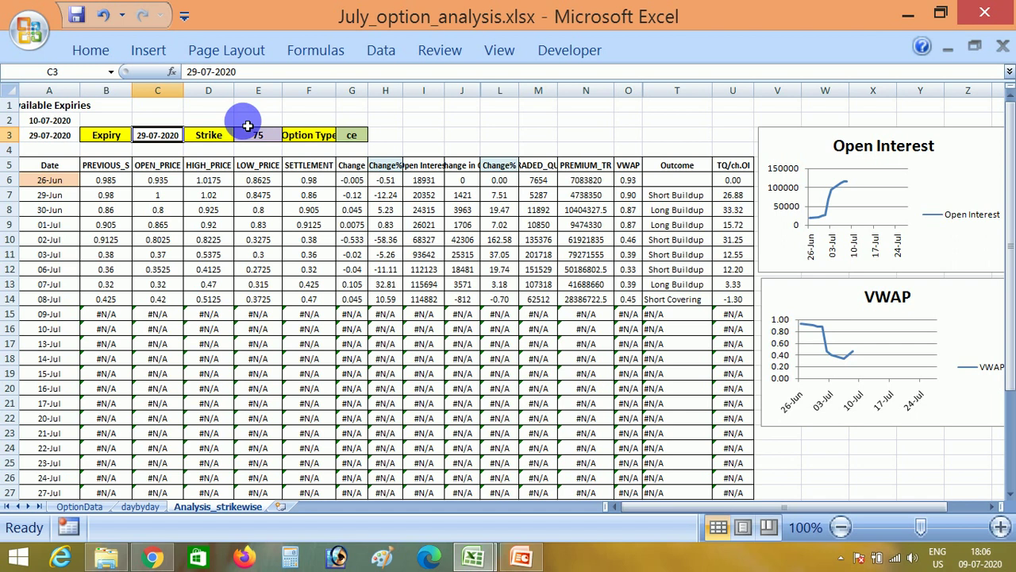
- Set the Expiry in C3 to 10-07-2020 by copying it from A2, and check the 01-Jul row
key(Left)
key(Left)
key(Up)
key(ctrl+c)
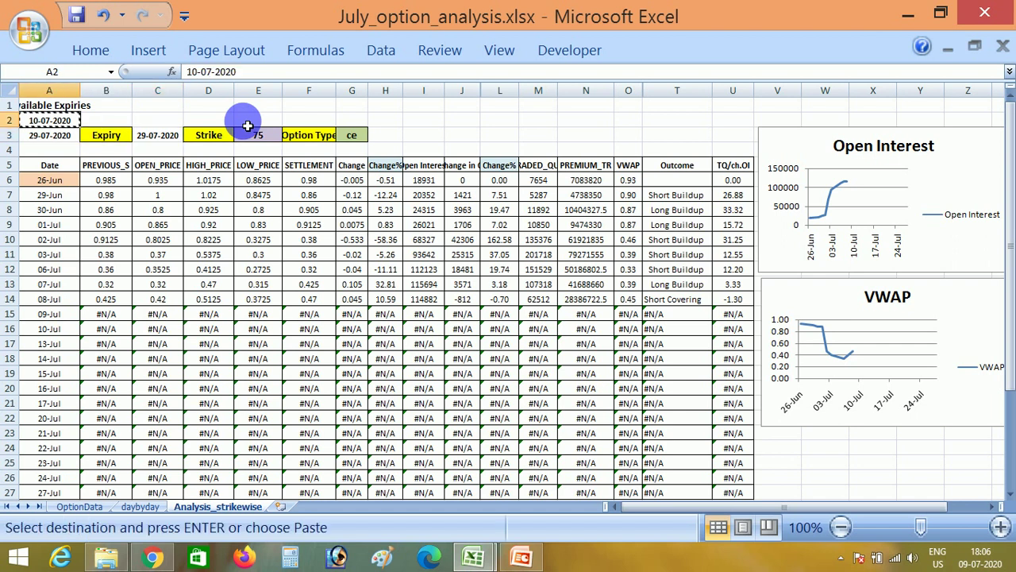
key(Down)
key(Right)
key(Right)
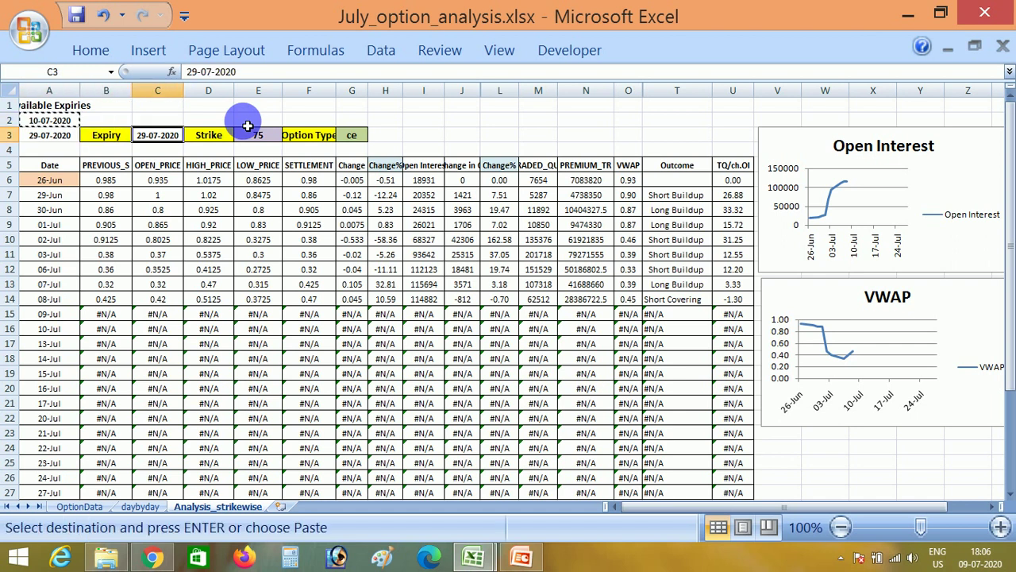
key(Return)
key(Right)
key(Right)
key(Right)
key(Right)
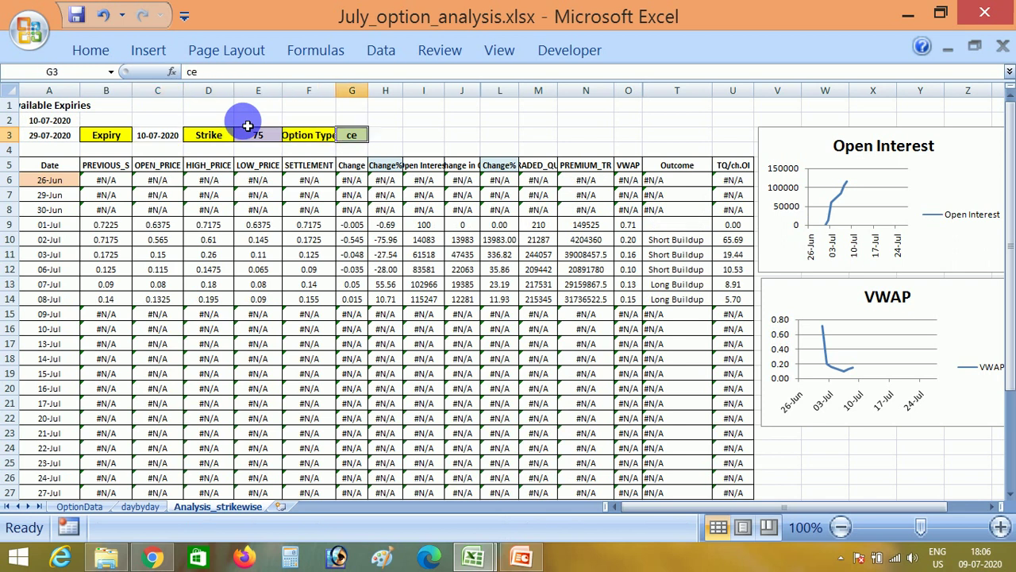
click(77, 228)
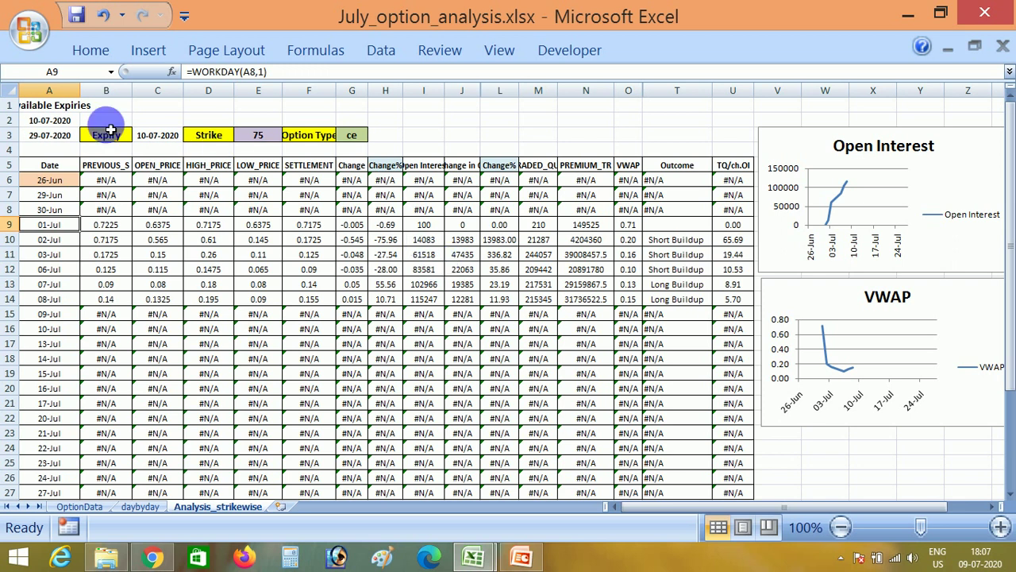
- Set the Expiry in C3 to 29-07-2020 by copying it from A3
click(34, 141)
key(ctrl+c)
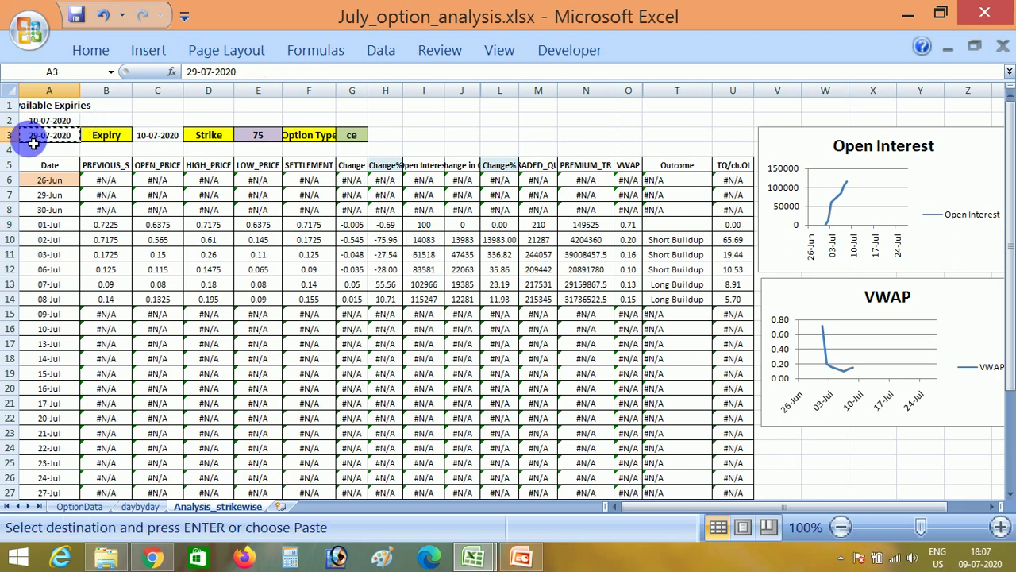
key(Right)
key(Right)
key(Return)
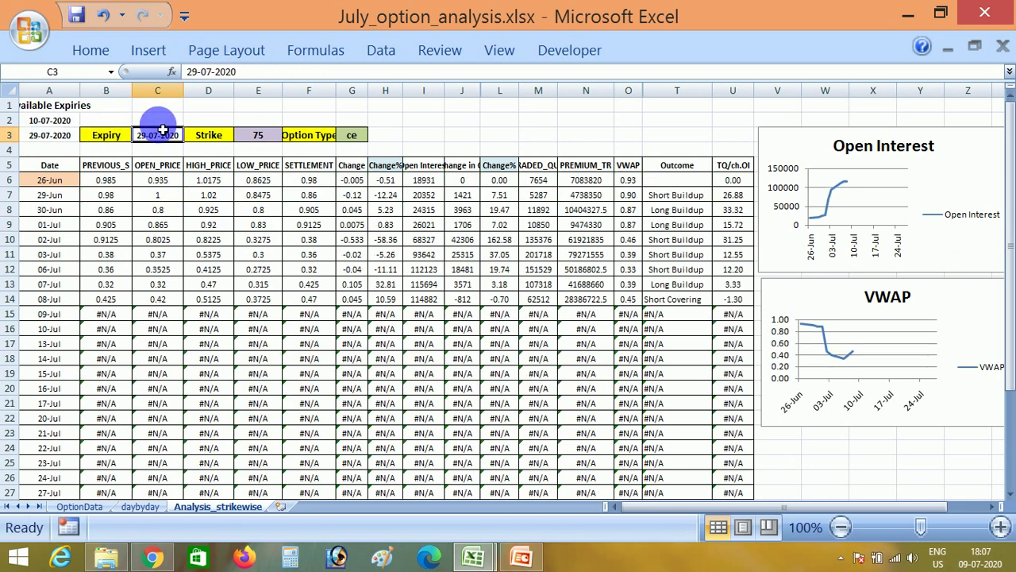
- Review the Strike in E3 and Option Type in G3, and glance at the OptionData sheet before returning
click(264, 140)
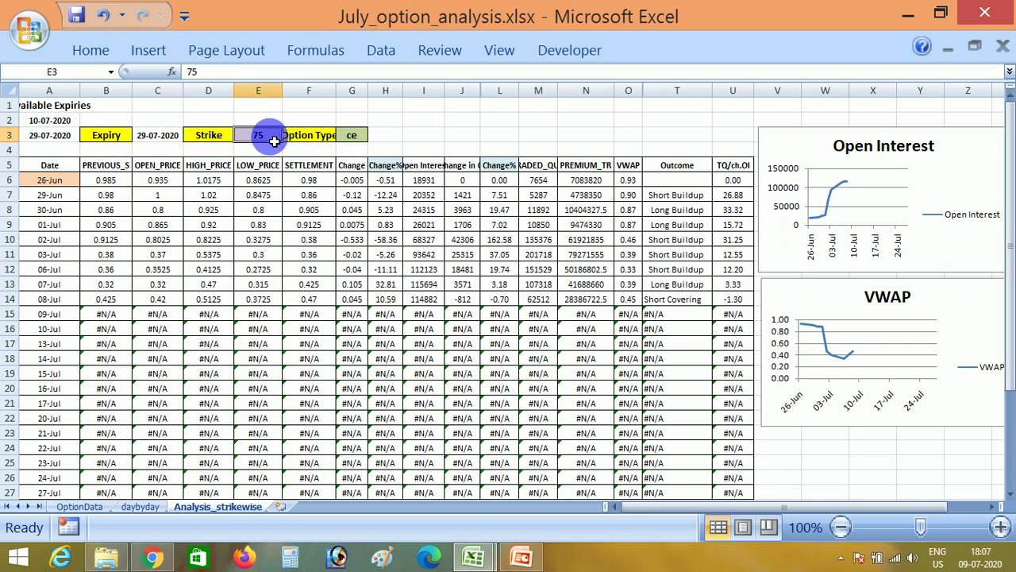
click(357, 138)
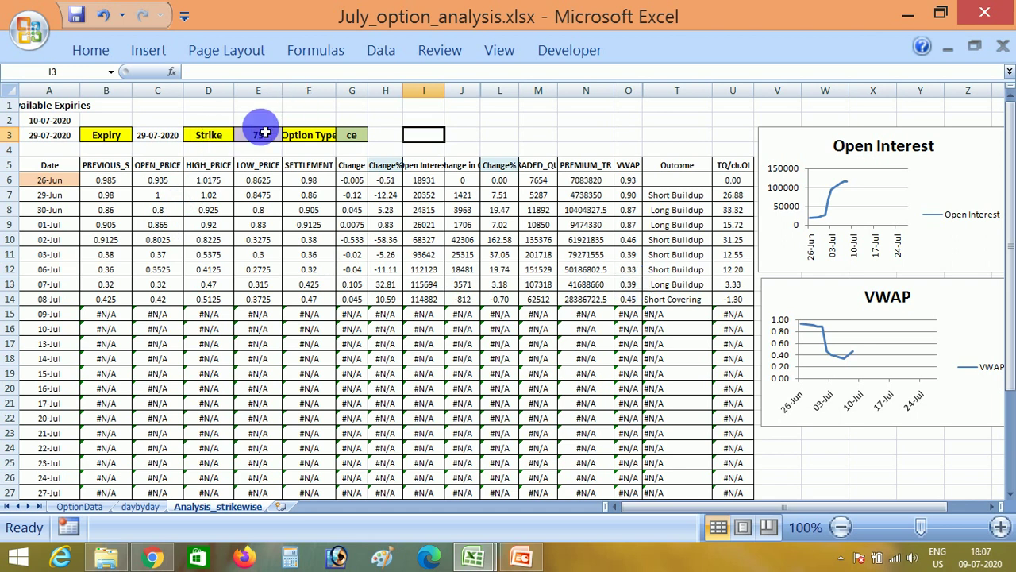
drag(262, 133, 352, 132)
click(352, 136)
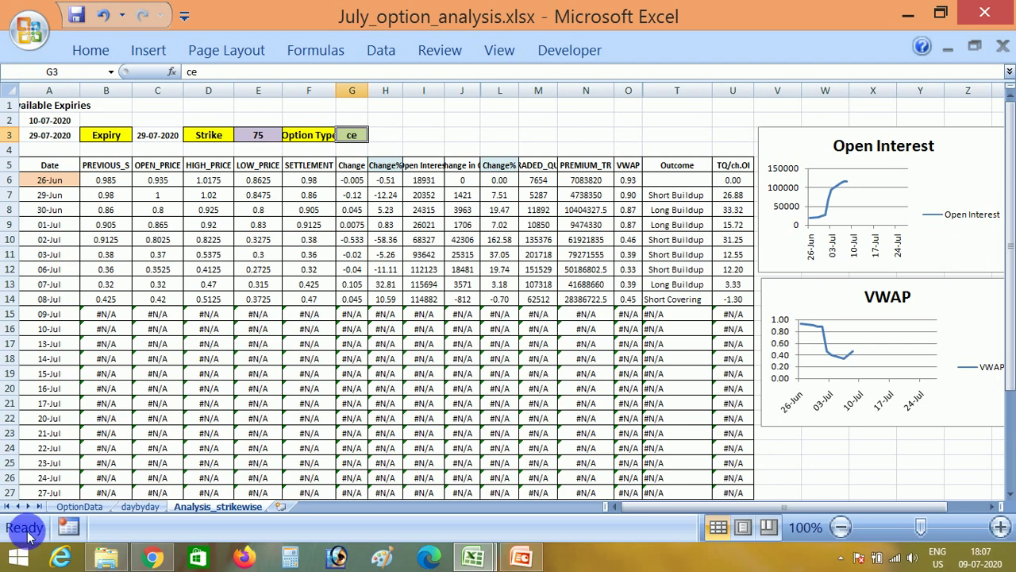
click(80, 505)
click(201, 507)
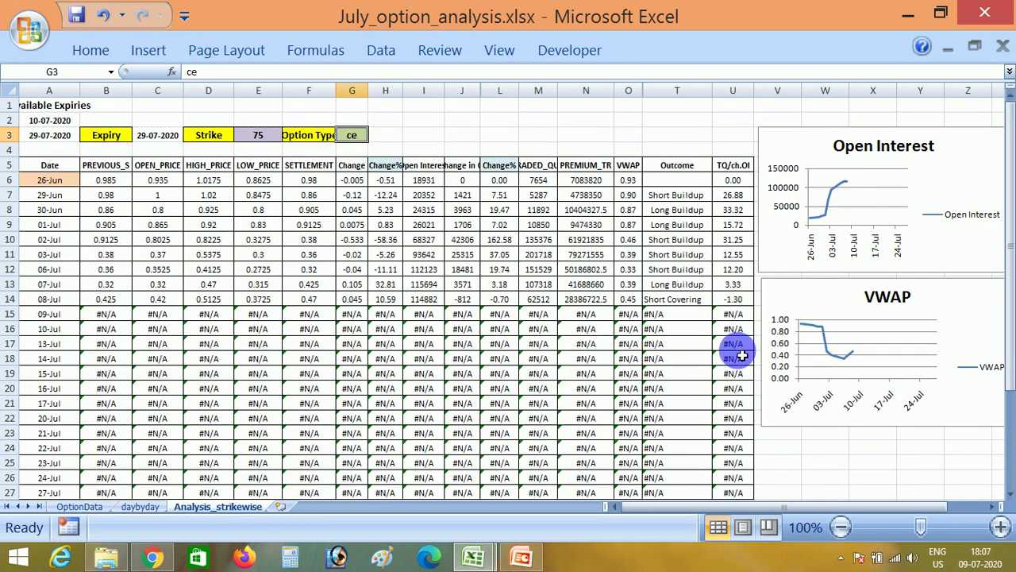
- Examine the lookup formula in B6 and the price, change and open interest formulas across the 01-Jul row
click(108, 182)
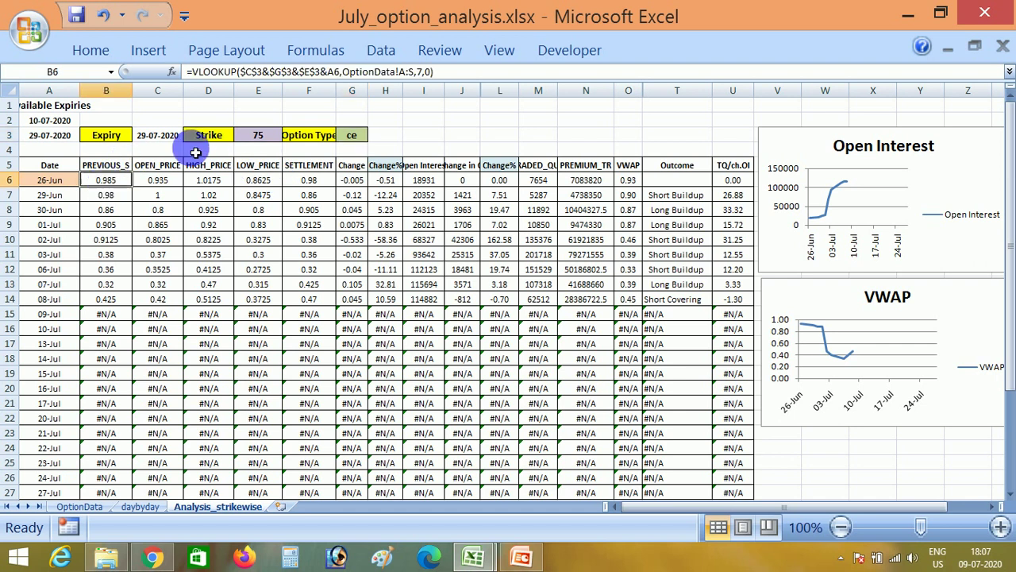
click(389, 227)
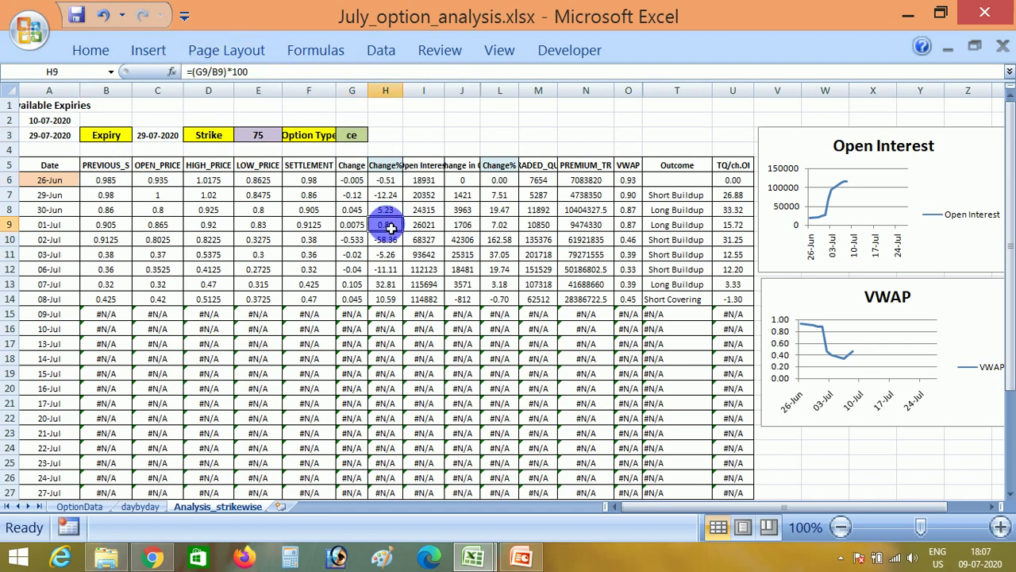
click(288, 228)
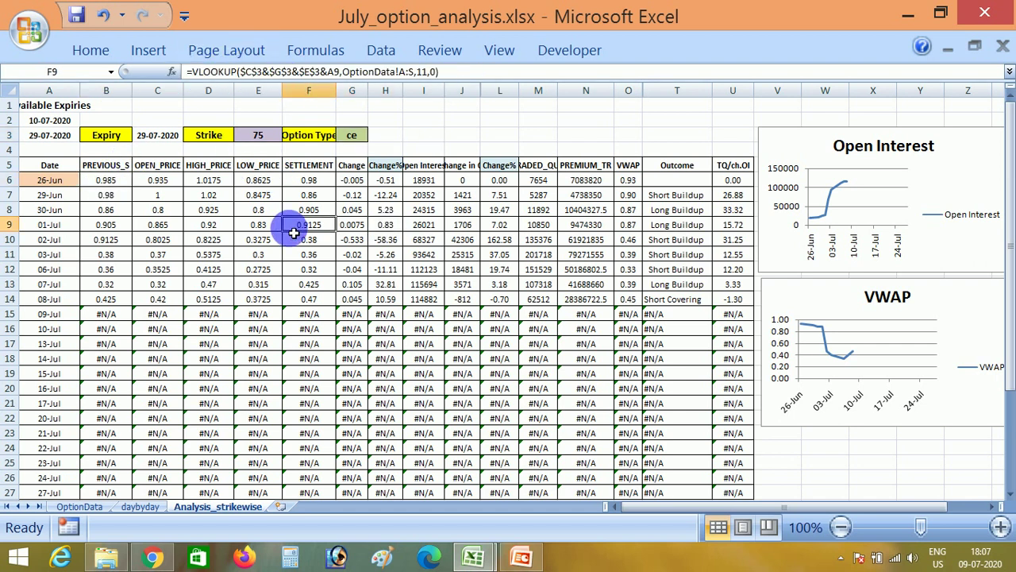
click(253, 230)
key(Right)
key(Right)
key(Right)
key(Right)
key(Right)
key(Right)
key(Right)
key(Right)
key(Right)
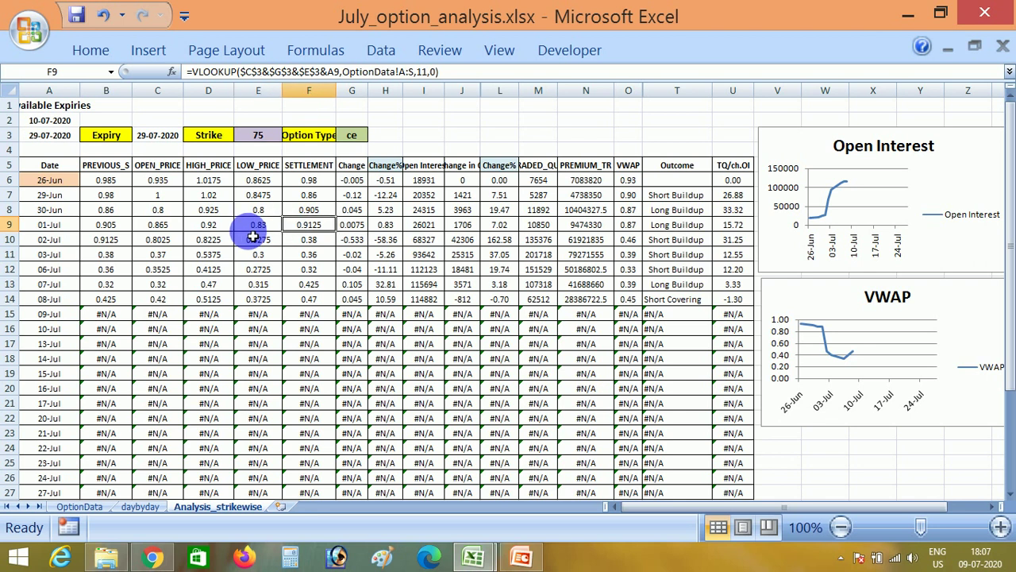
- Inspect the 29-Jun row's VWAP lookup in O7 and Outcome formula in T7
key(Up)
key(Up)
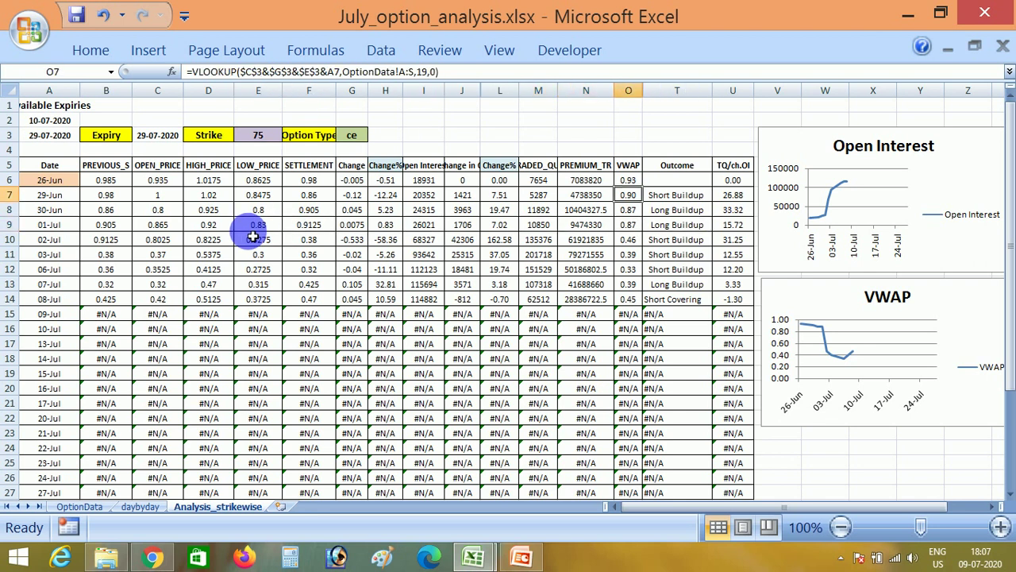
key(Right)
key(Right)
key(Left)
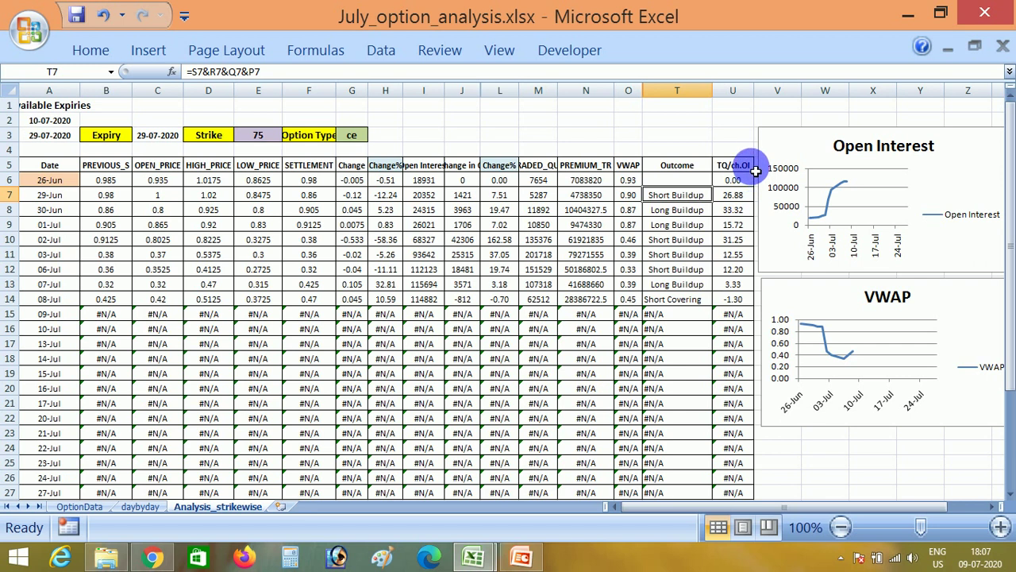
- Inspect the 02-Jul TQ/ch.OI formula in U10 and its source cells, change in OI J10 and traded quantity M10
click(732, 239)
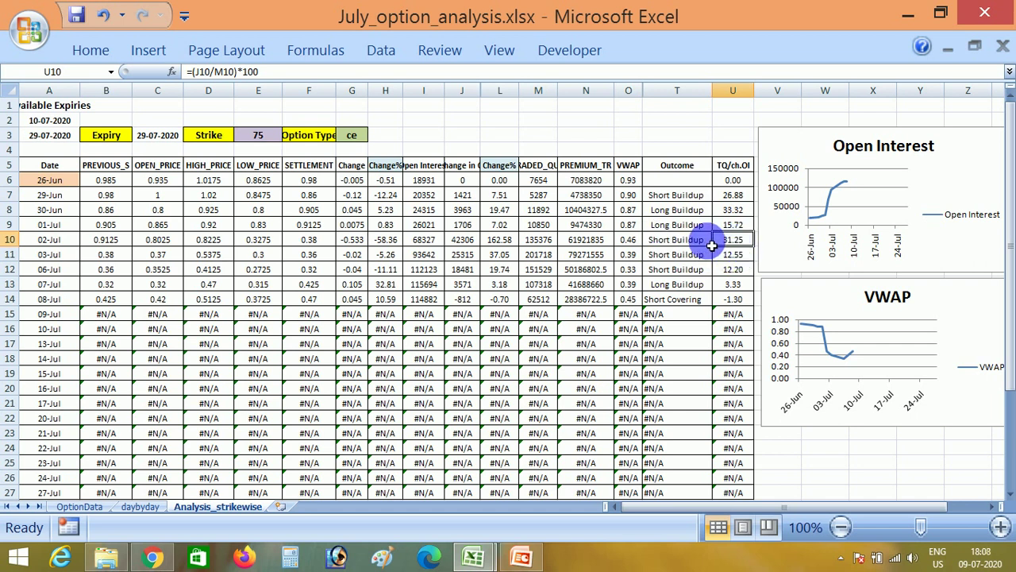
click(547, 244)
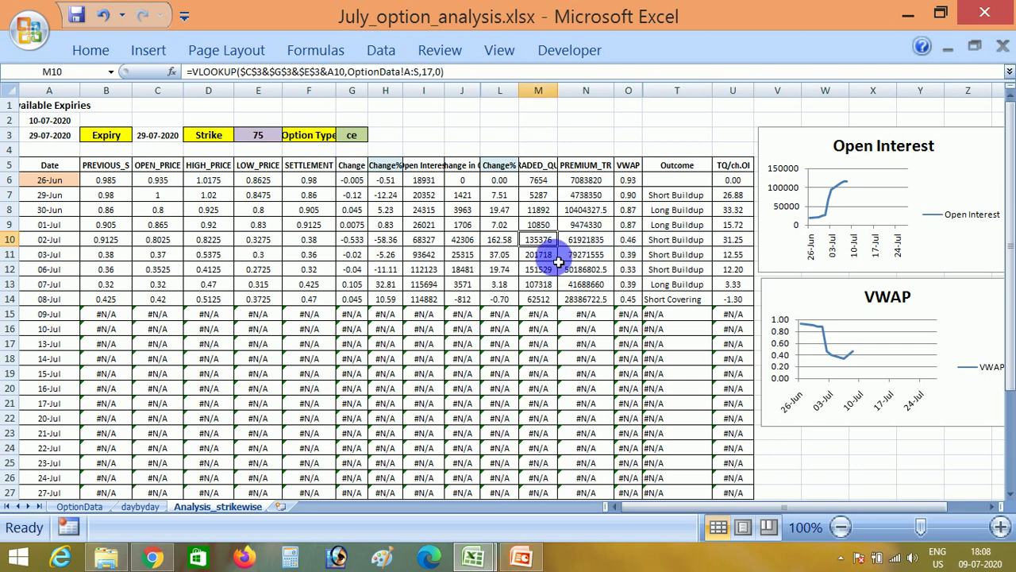
click(459, 238)
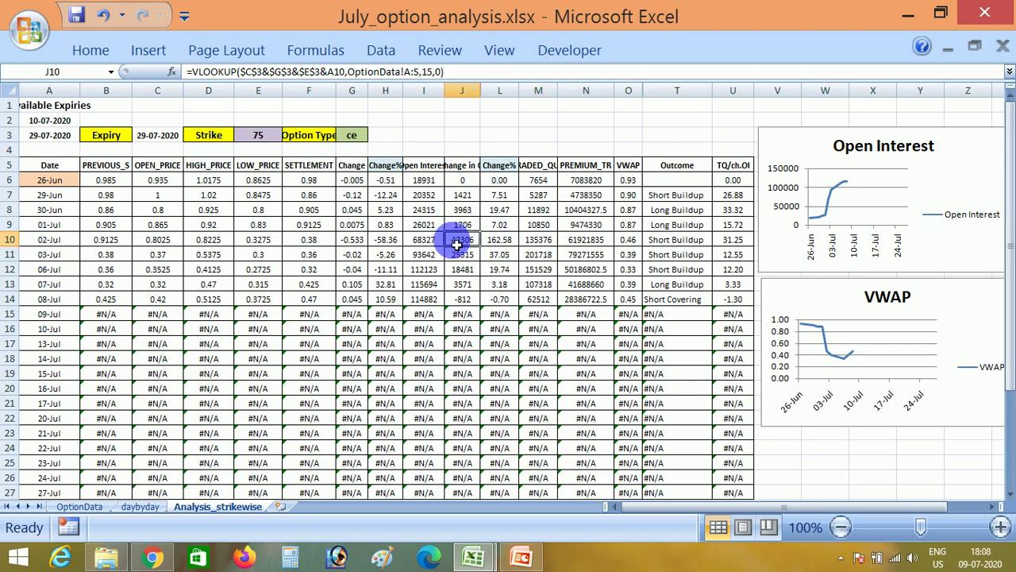
click(543, 241)
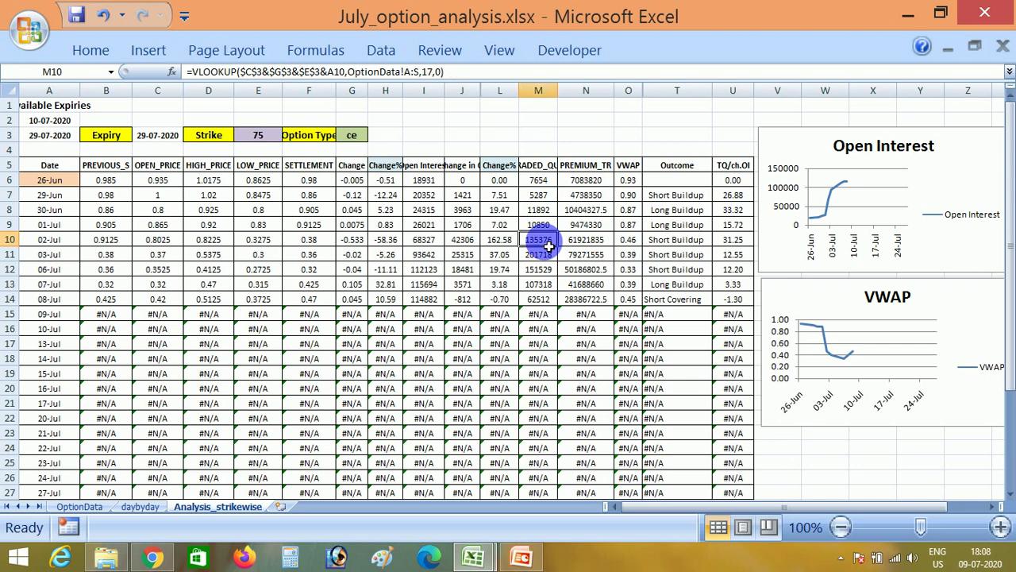
click(748, 247)
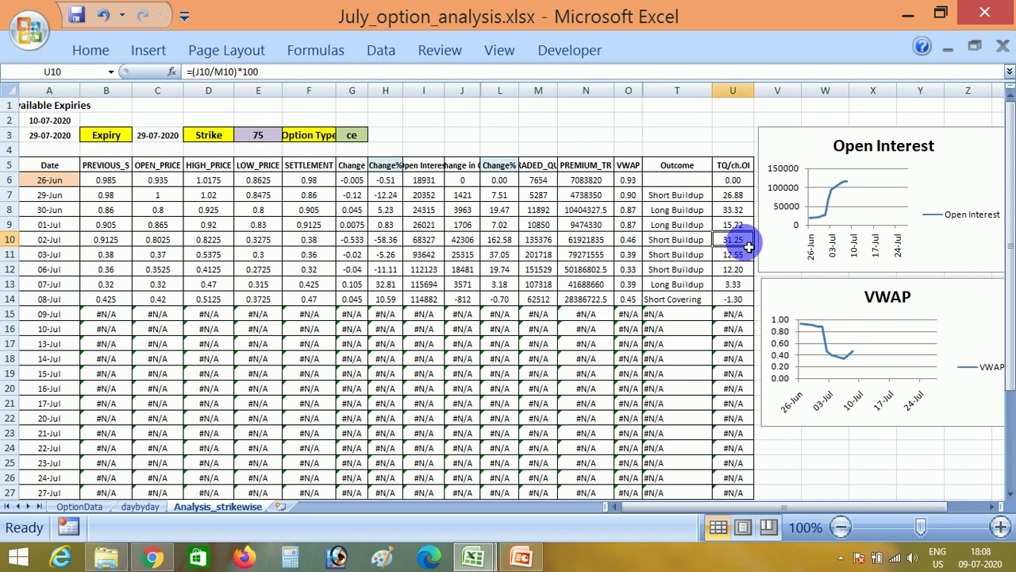
click(464, 240)
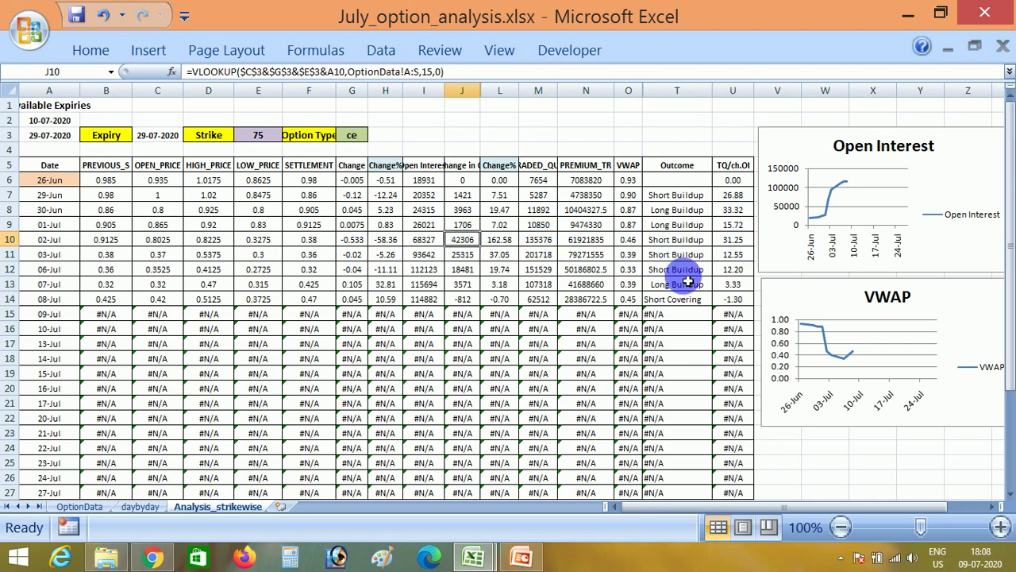
- Compare the 02-Jul row's change in OI and traded quantity again, ending on its TQ/ch.OI ratio
key(Right)
key(Right)
key(Right)
key(Right)
key(Right)
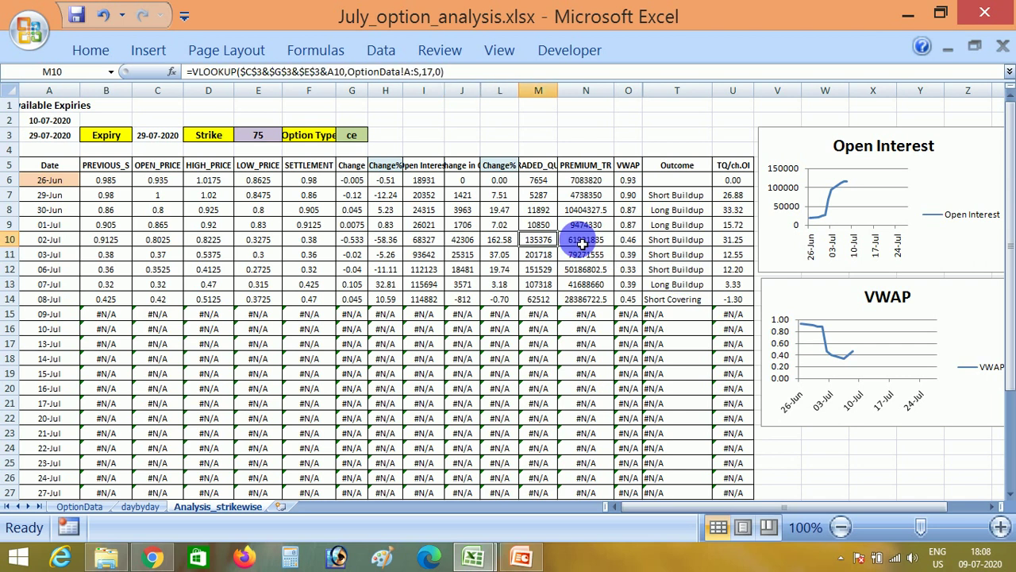
key(Left)
key(Left)
key(Left)
key(Right)
key(Right)
key(Right)
key(Right)
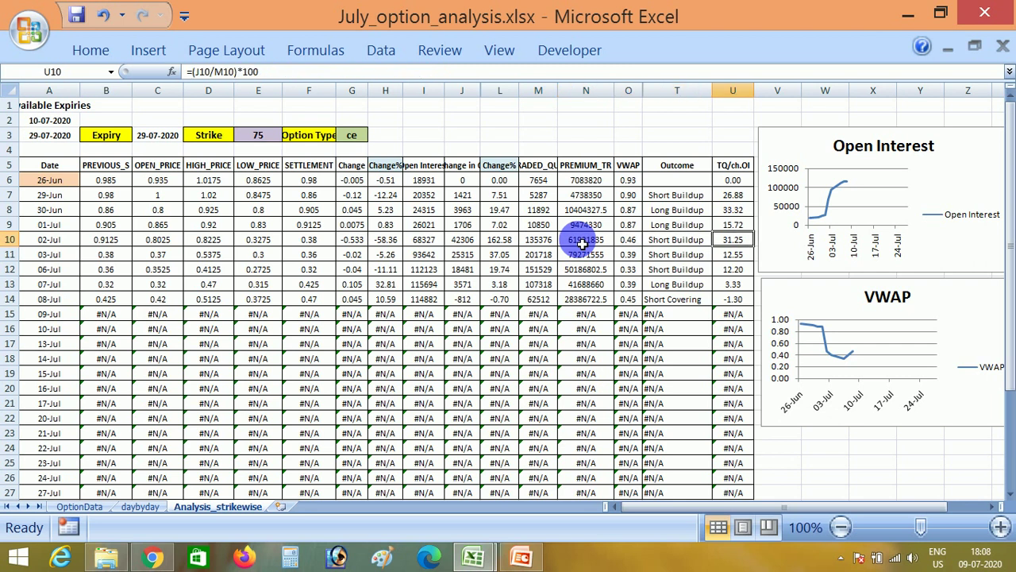
- Inspect the 02-Jul row's premium traded and open interest lookups, ending on its TQ/ch.OI ratio in U10
key(Left)
key(Left)
key(Left)
key(Left)
key(Left)
key(Left)
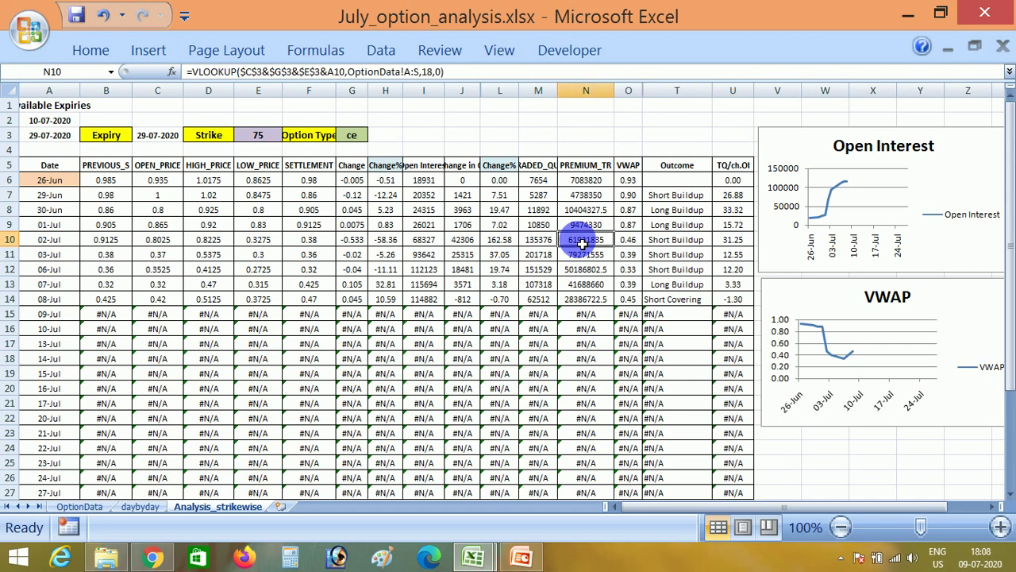
key(Left)
key(Left)
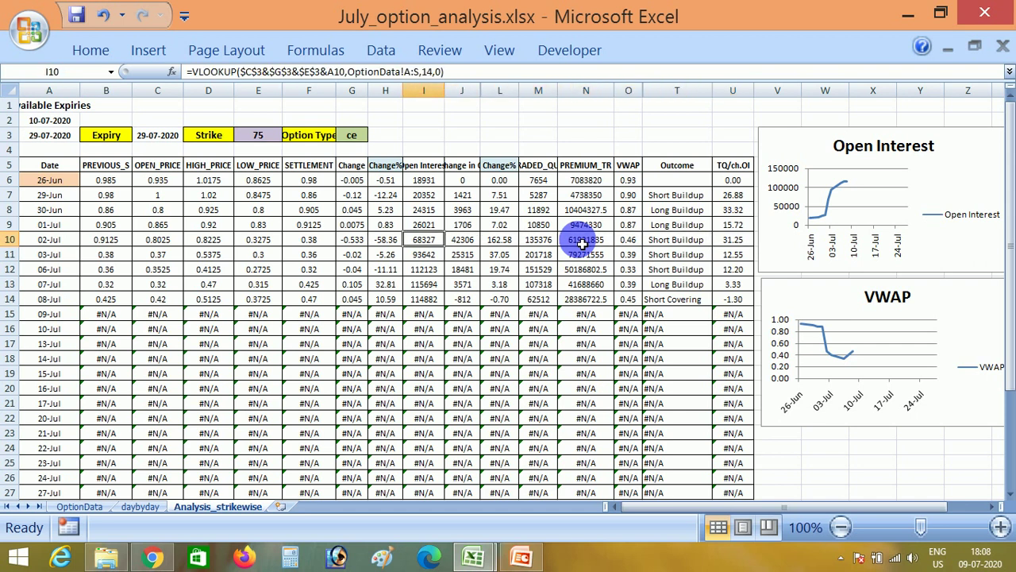
key(Right)
key(Right)
key(Right)
key(Right)
key(Right)
key(Right)
key(Right)
key(Right)
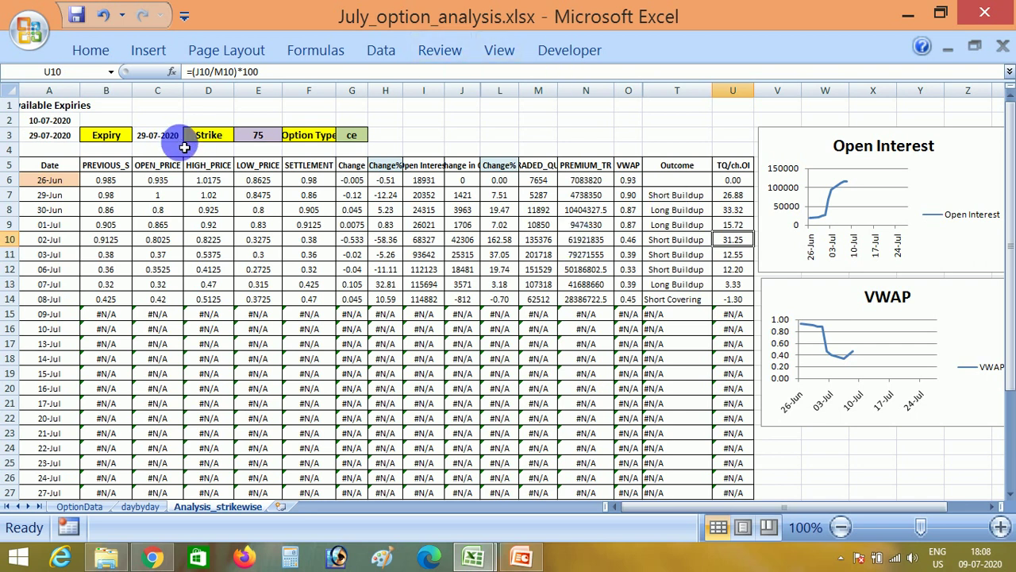
- Set the strike in E3 to 75.5 for the 29-07-2020 ce analysis and return to cell A1
click(263, 138)
text(75)
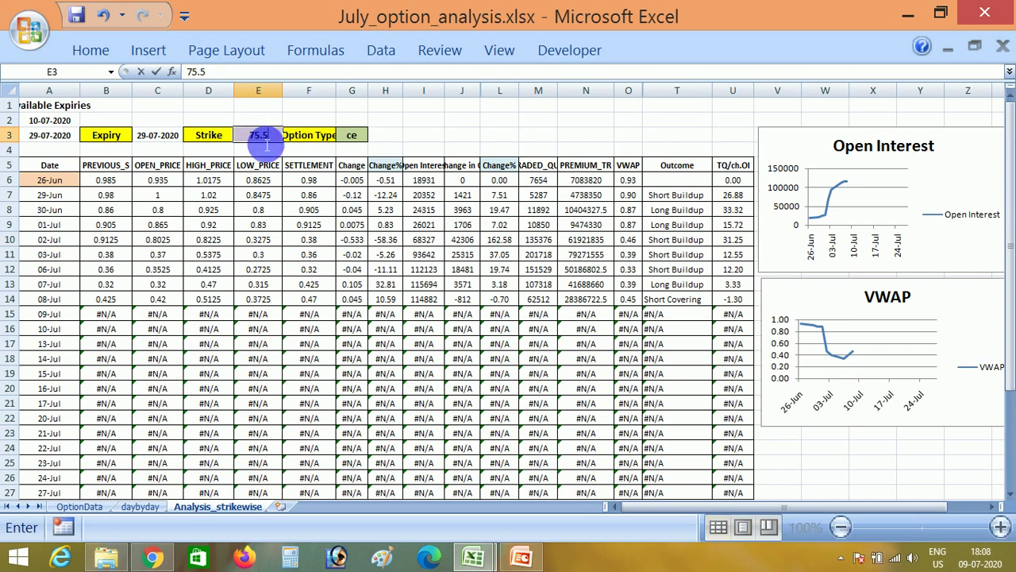
click(423, 121)
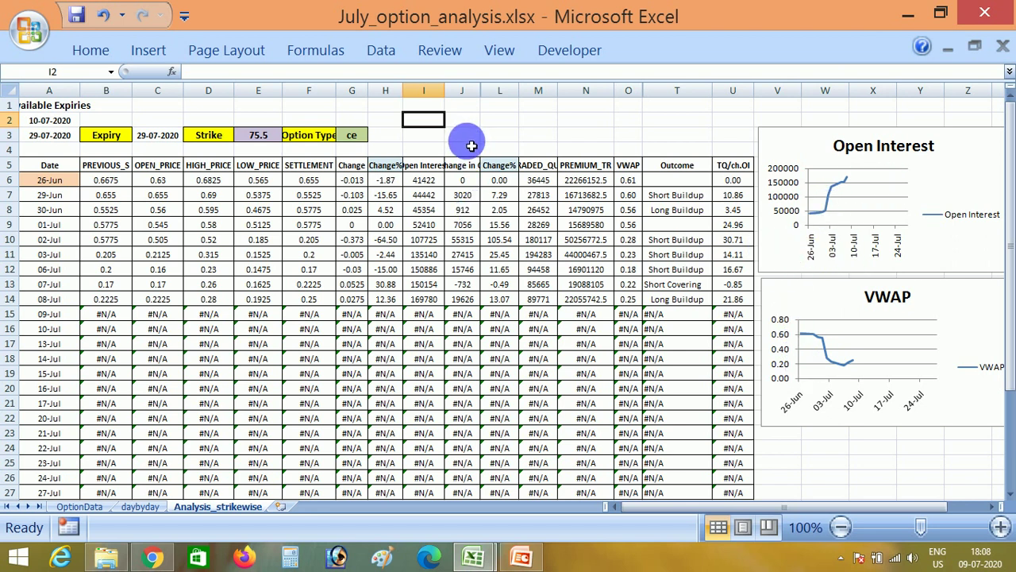
key(Home)
key(Up)
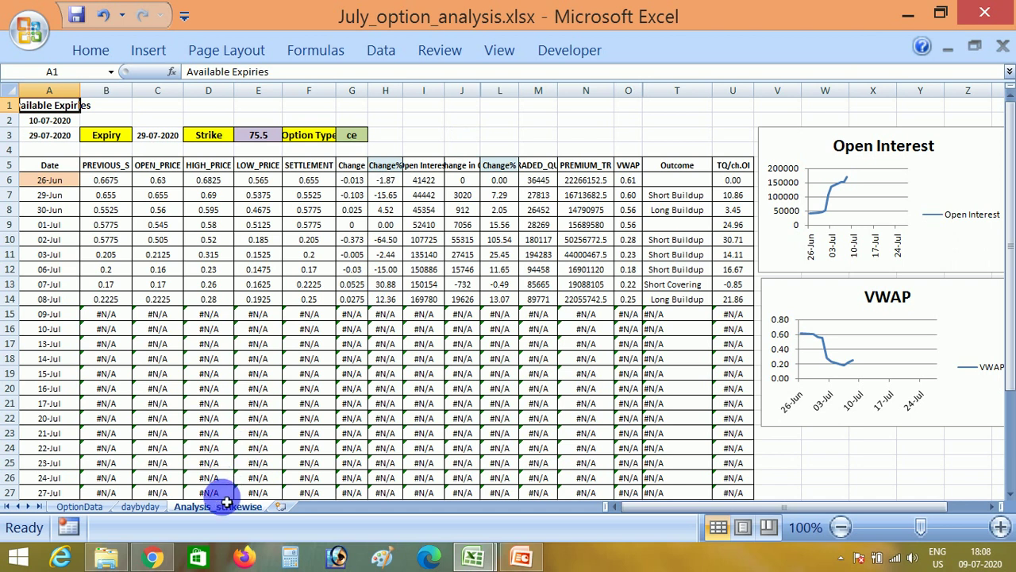
- View Sheet2 of MacroforUsdinr.xlsm, and return to the beginning of Analysis_strikewise in July_option_analysis.xlsx
click(474, 558)
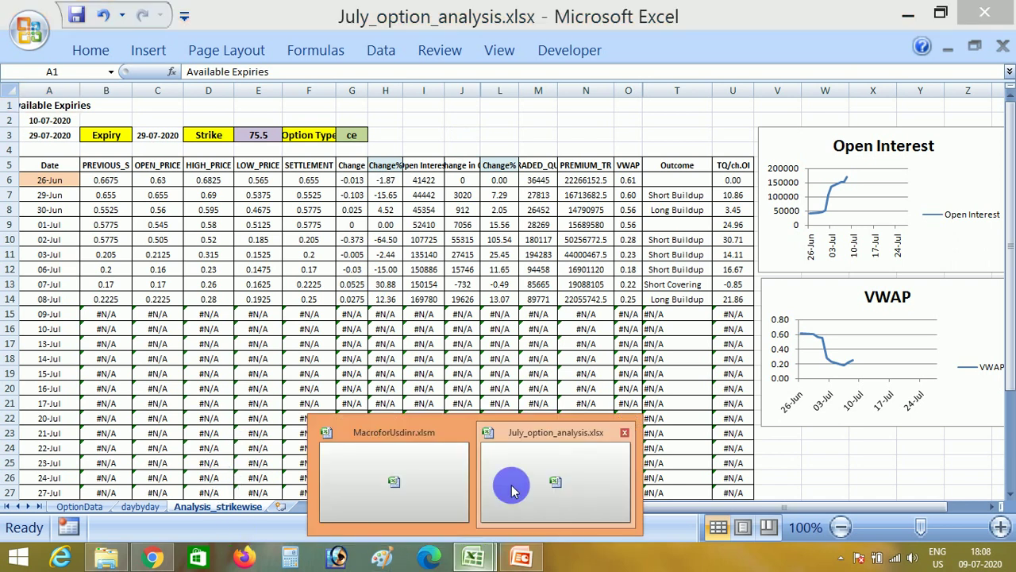
click(431, 477)
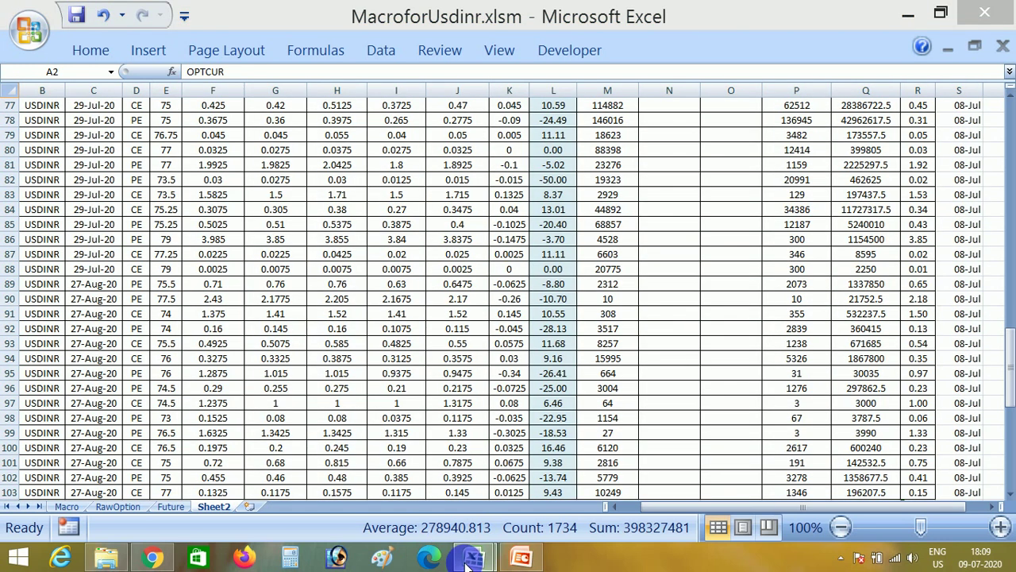
click(468, 560)
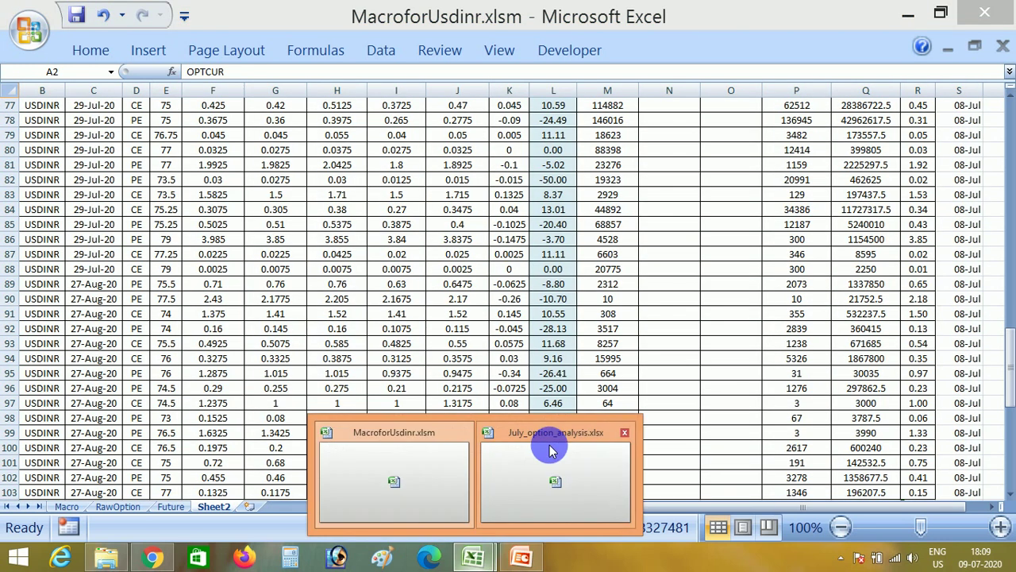
click(545, 443)
click(352, 282)
key(Home)
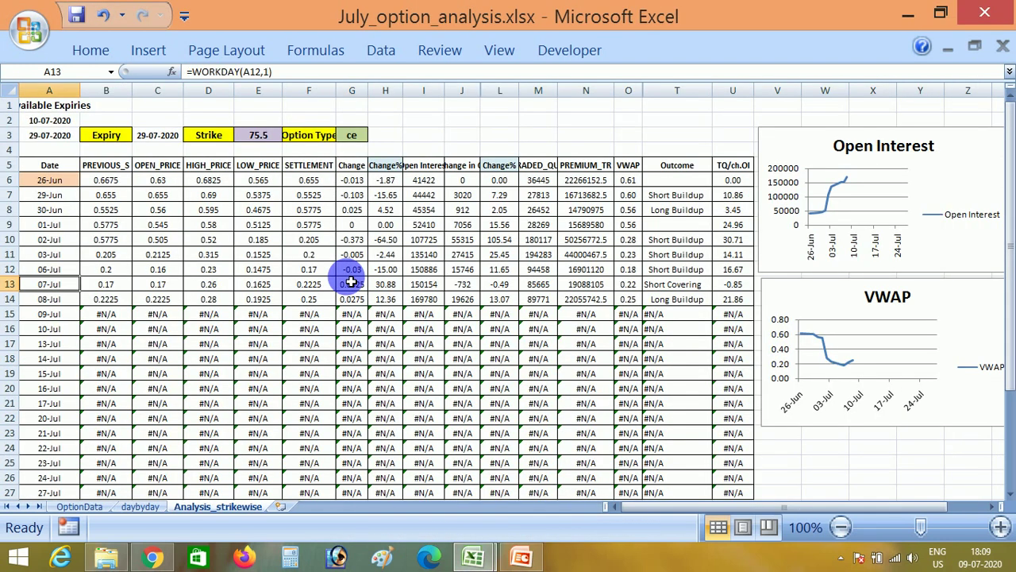
key(ctrl+Up)
key(ctrl+Up)
key(ctrl+Up)
- Review the OptionData, Analysis_strikewise and daybyday sheets of the workbook, ending on daybyday
click(148, 508)
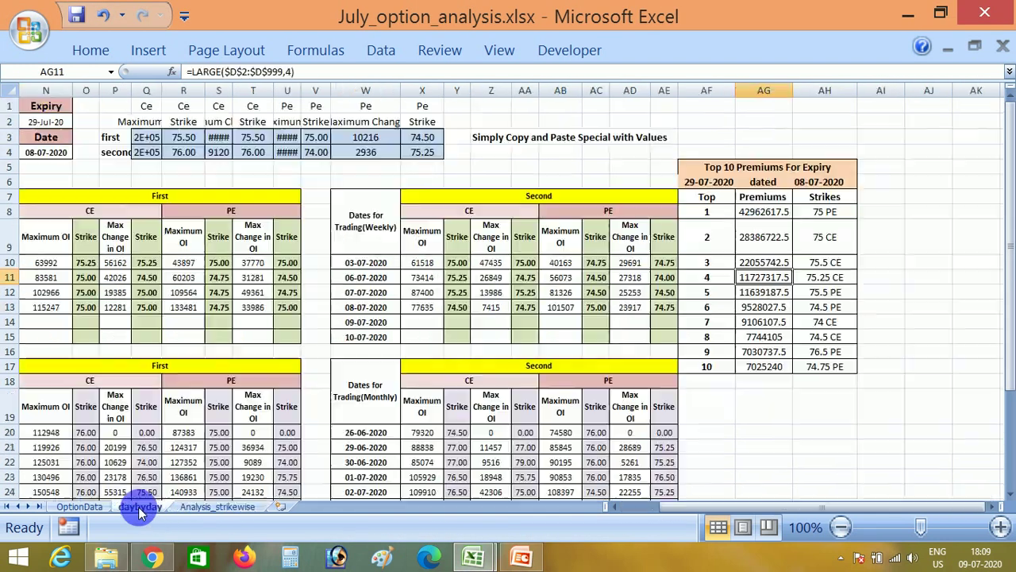
click(96, 506)
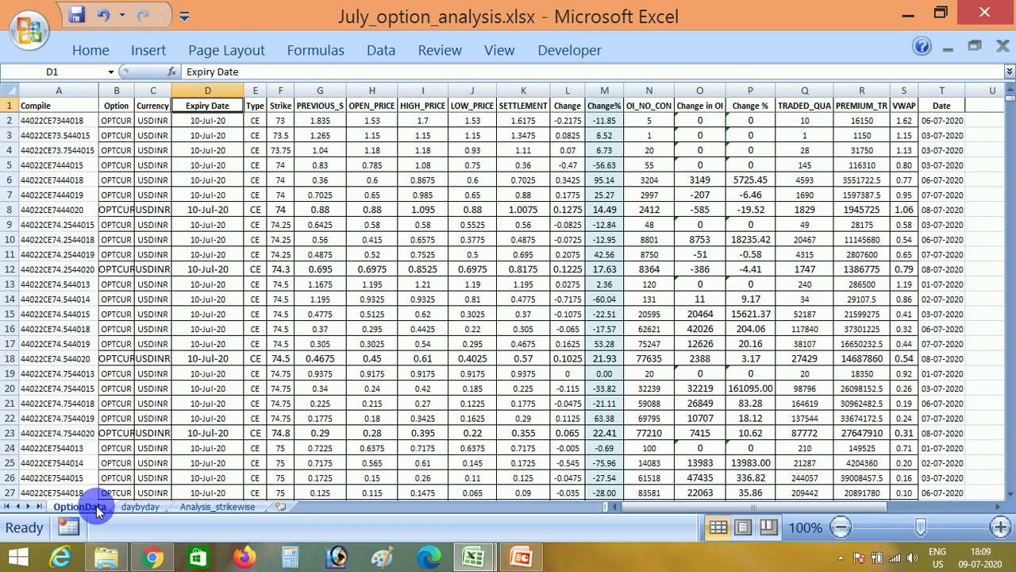
key(Home)
key(Down)
key(Down)
key(Right)
key(Right)
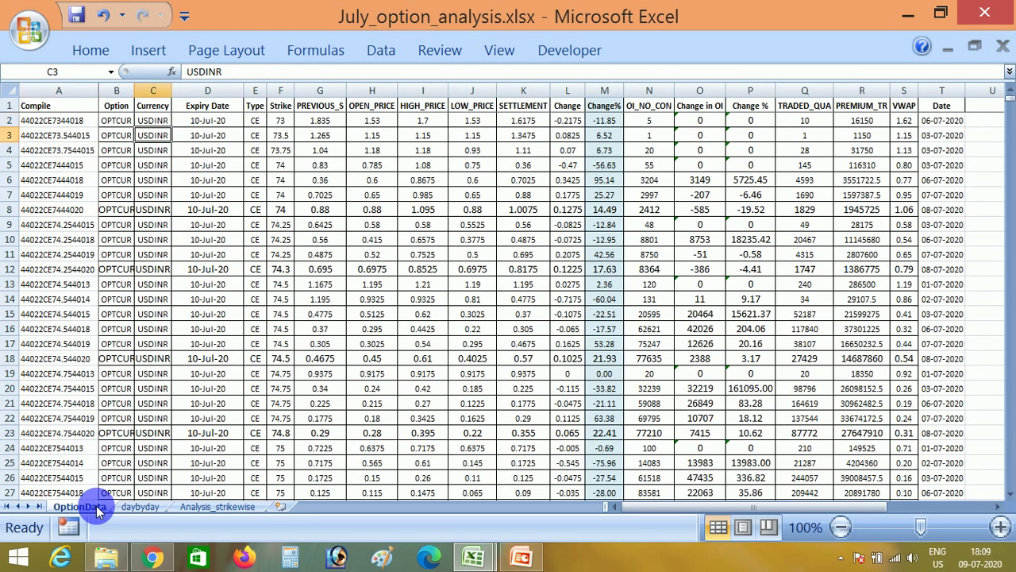
click(136, 508)
click(181, 506)
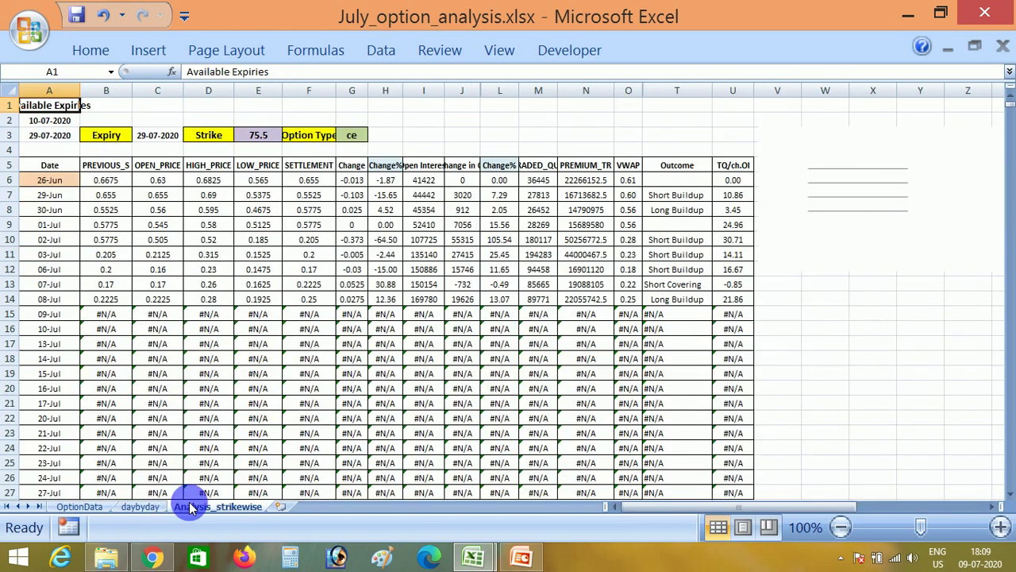
click(149, 508)
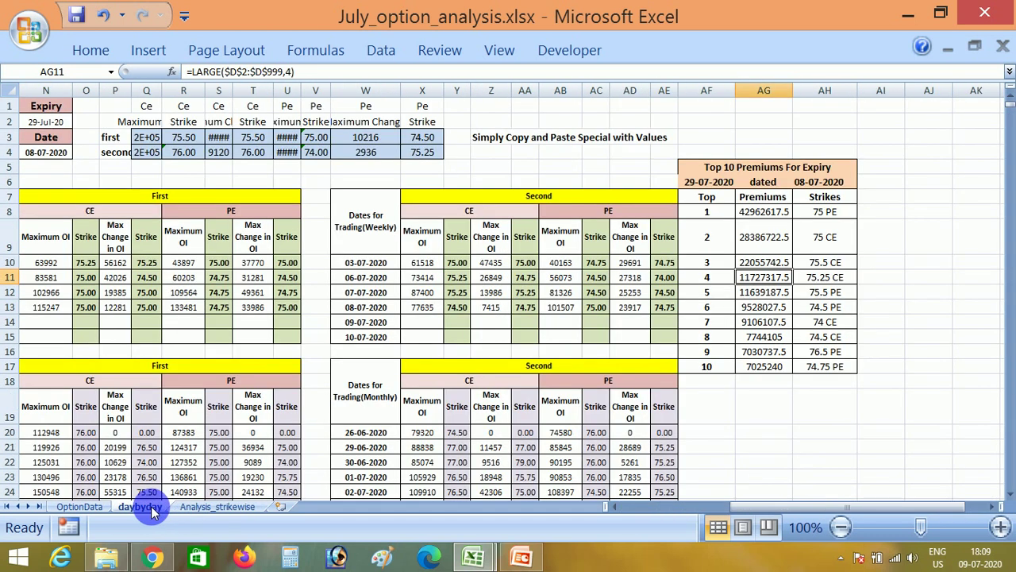
- Switch to Disclaimer.pptx in PowerPoint and show the Thanks for Watching slide
click(516, 555)
scroll(481, 356, down, 2)
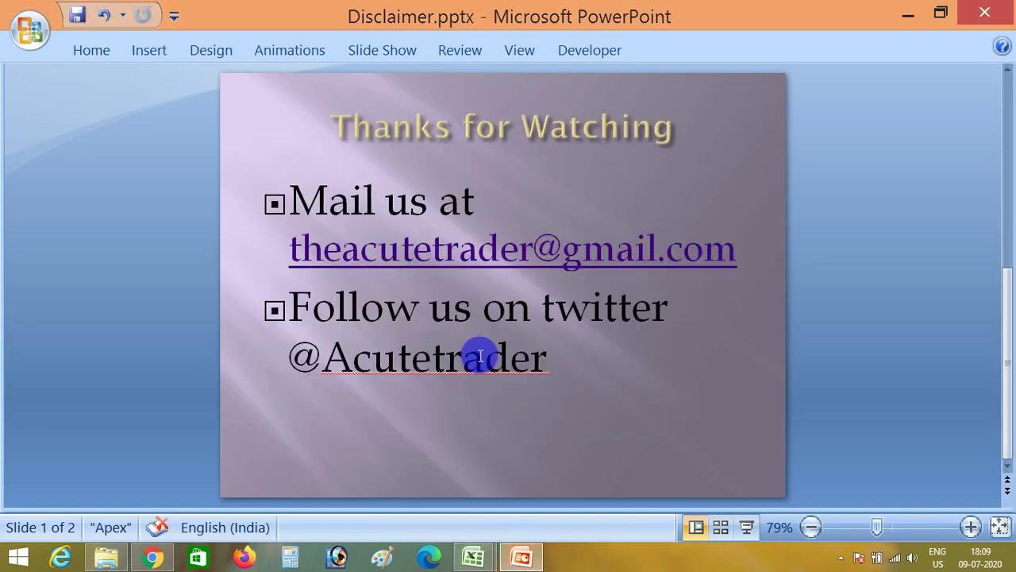